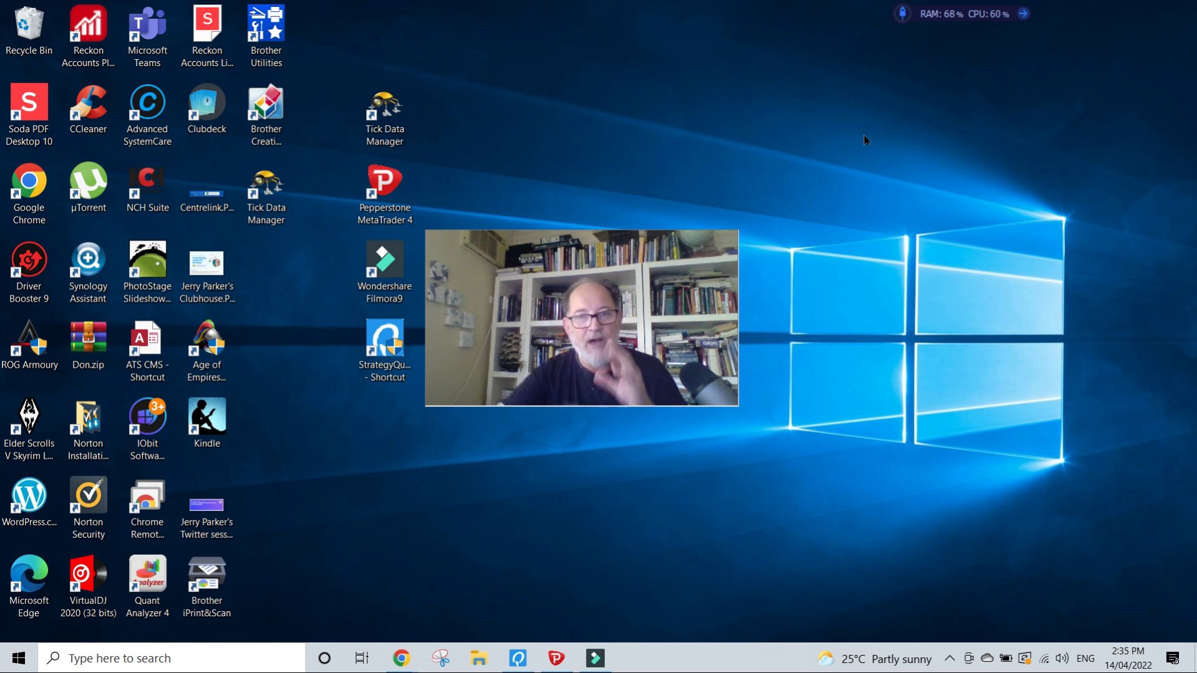
Switch to the Pepperstone MetaTrader 4 window with the Strategy Tester
left_click(556, 658)
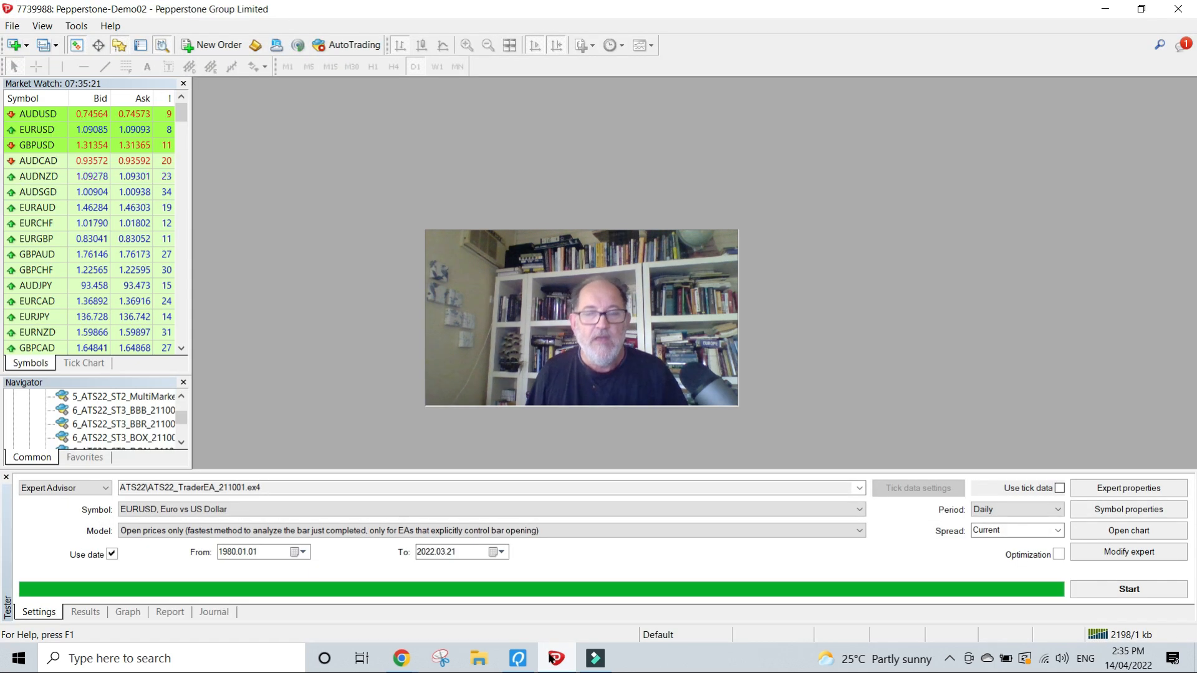
left_click_drag(438, 238, 892, 471)
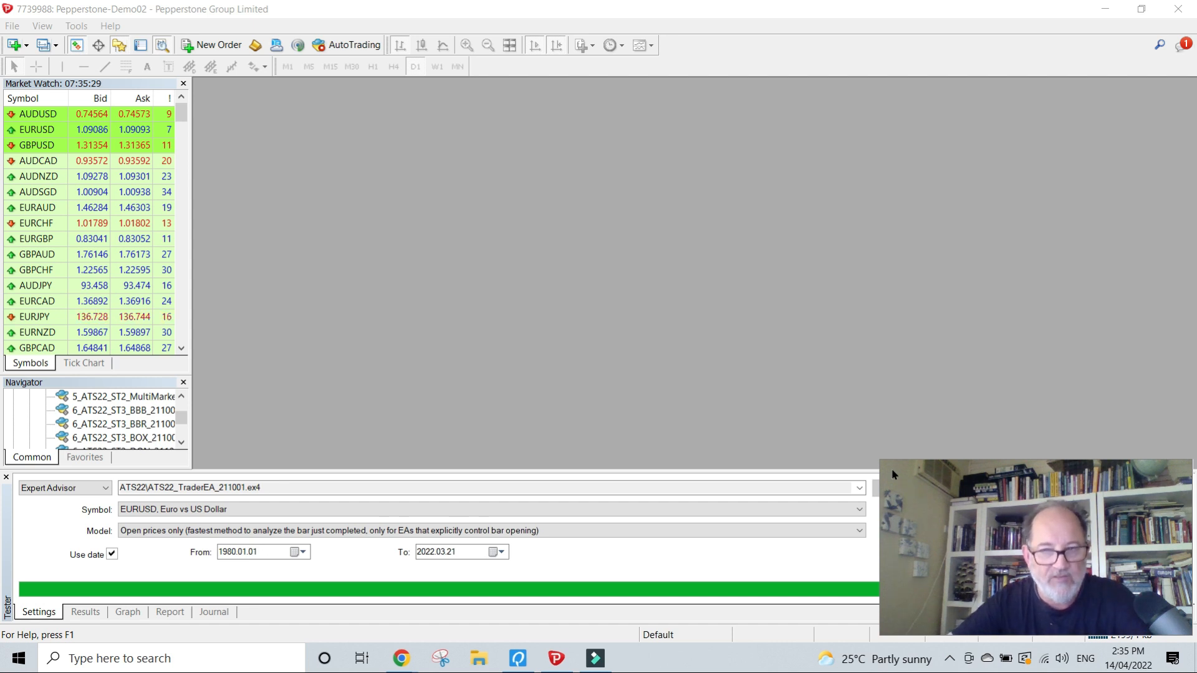
left_click(893, 466)
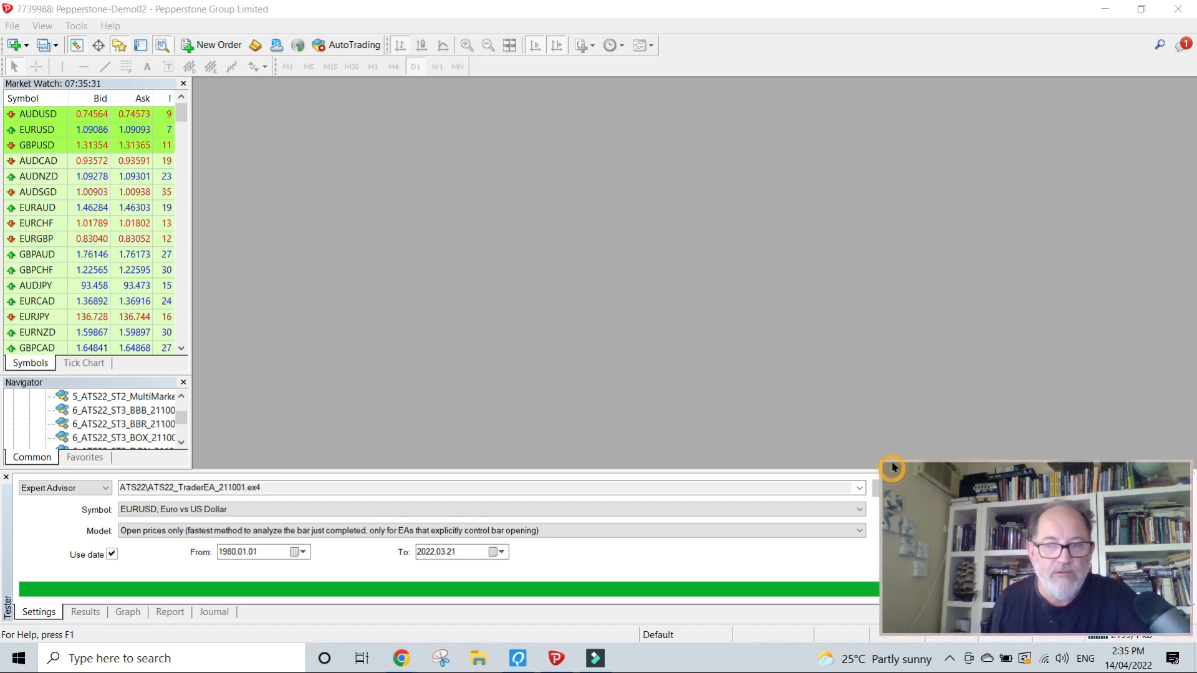
left_click_drag(893, 466, 880, 391)
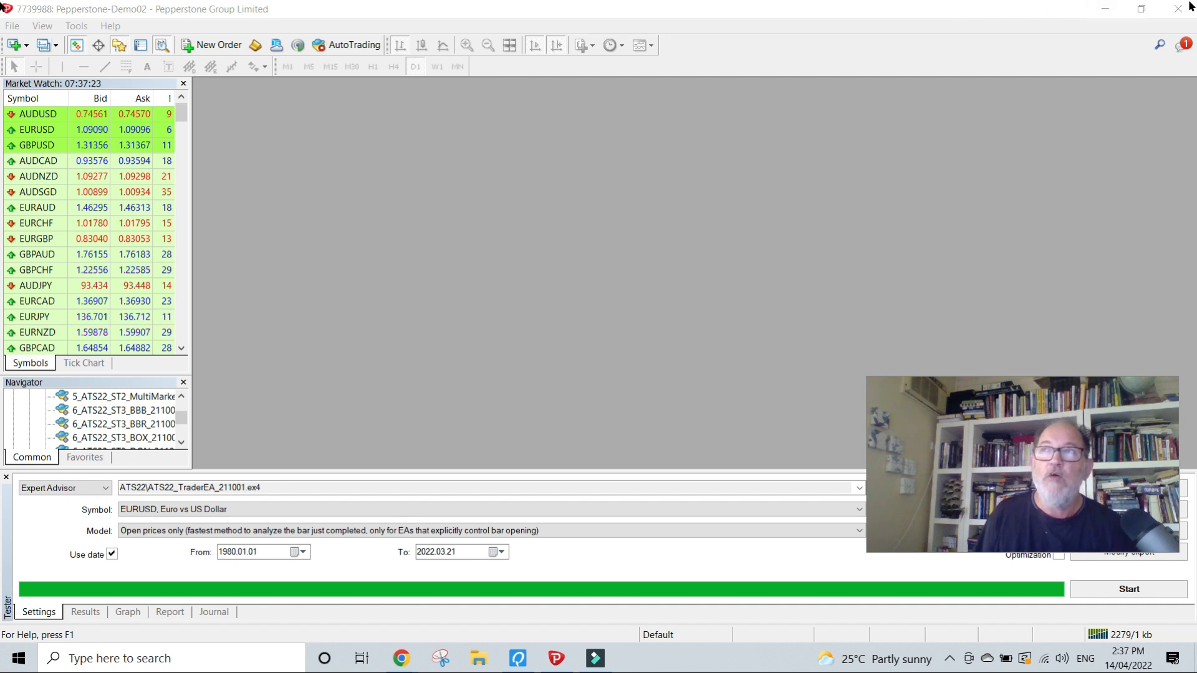
Bring the Chrome window onto this screen, maximise it and rerun the Google search for "time now in utc"
left_click_drag(1195, 156, 253, 57)
left_click(910, 48)
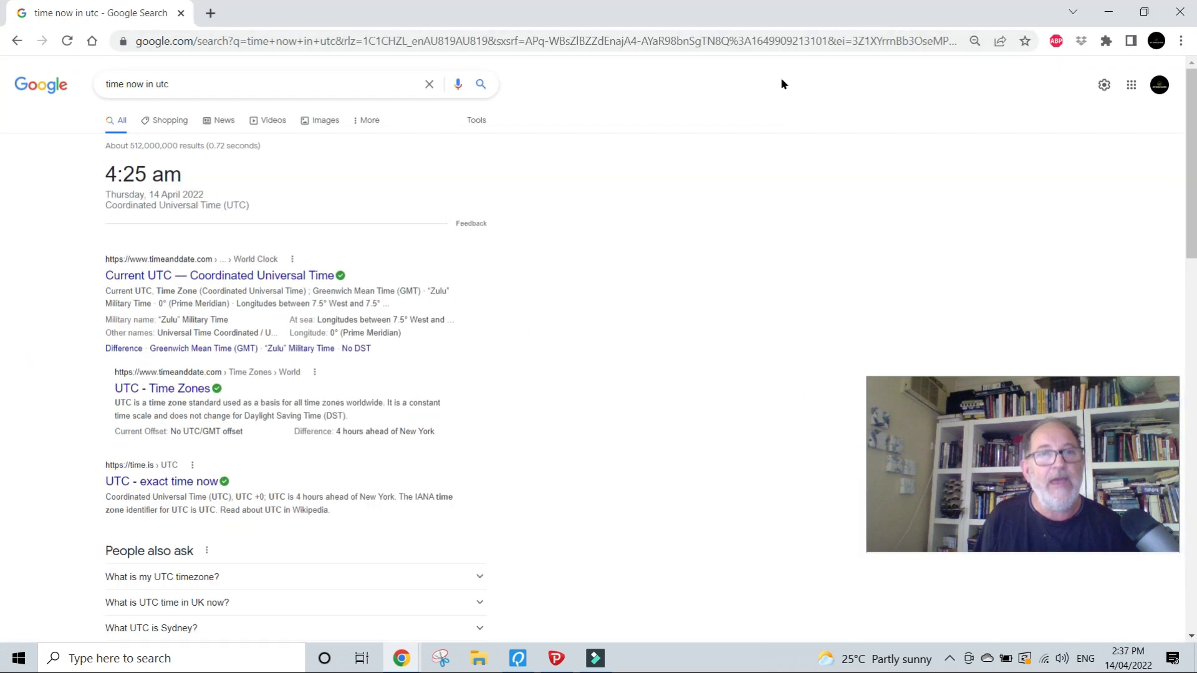
left_click_drag(186, 88, 5, 81)
key("Return")
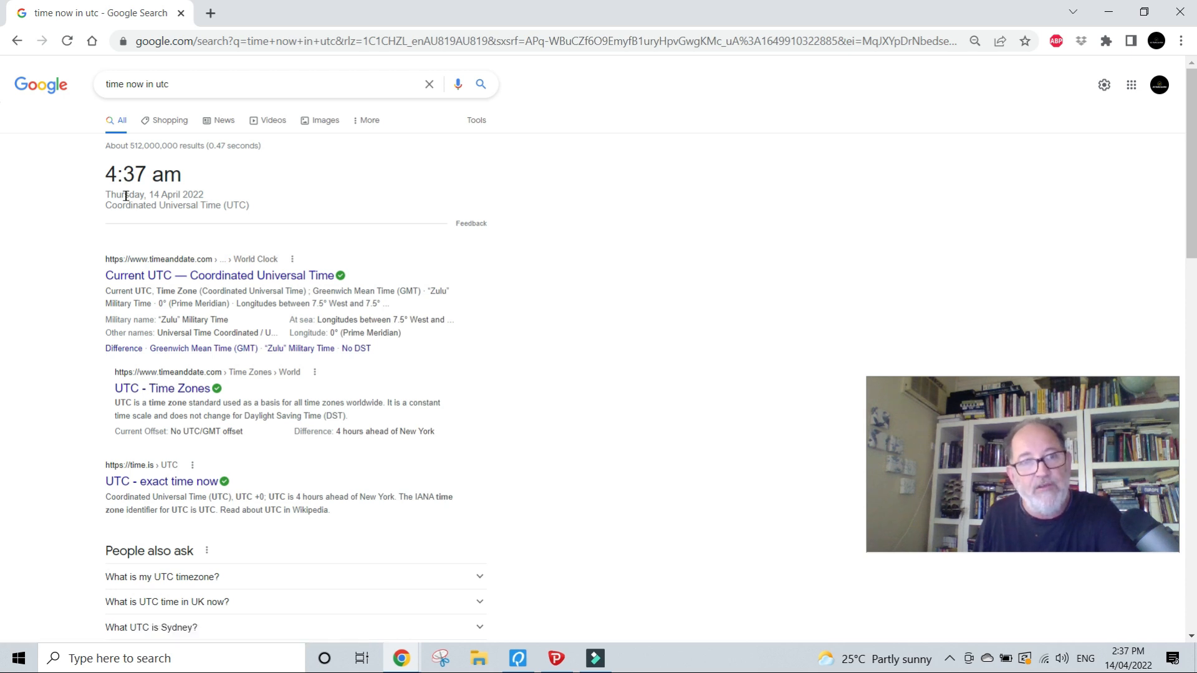
Compare the UTC time in the browser with the Market Watch server time, and move the browser window off the trading platform
left_click_drag(316, 13, 710, 173)
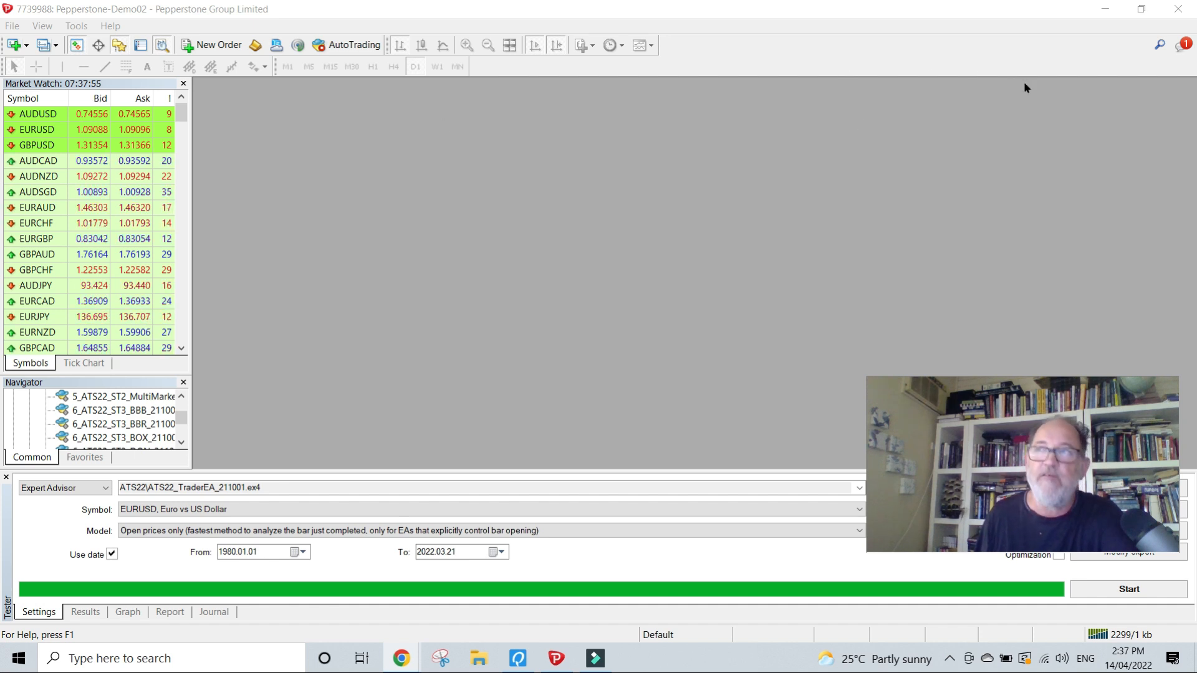
left_click_drag(874, 170, 549, 157)
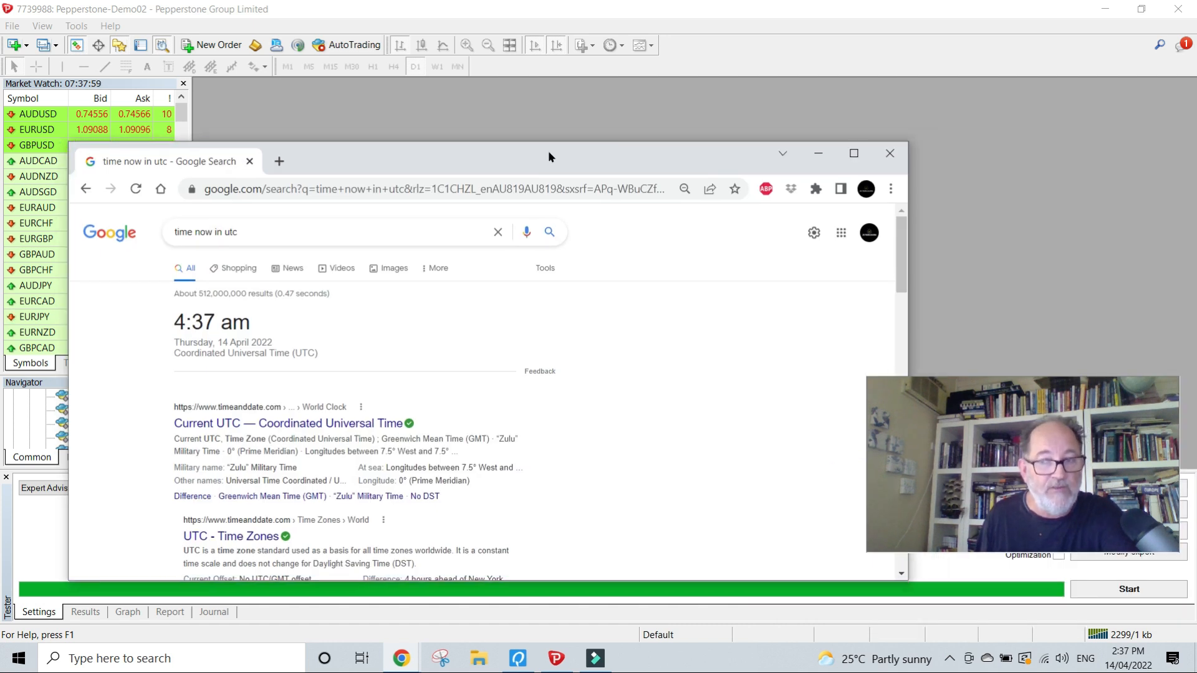
left_click_drag(549, 153, 1152, 56)
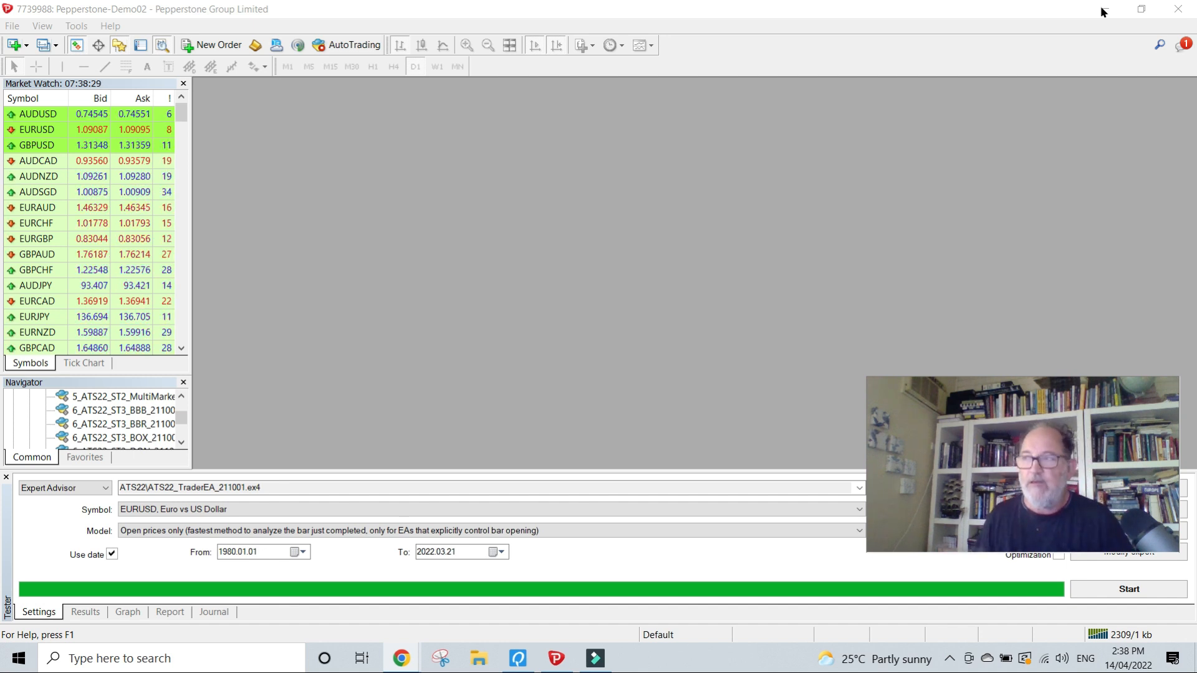
Show Pepperstone's trading hours page in a maximised browser window and read the paragraphs on FX trading hours and server time
left_click_drag(1196, 114, 479, 66)
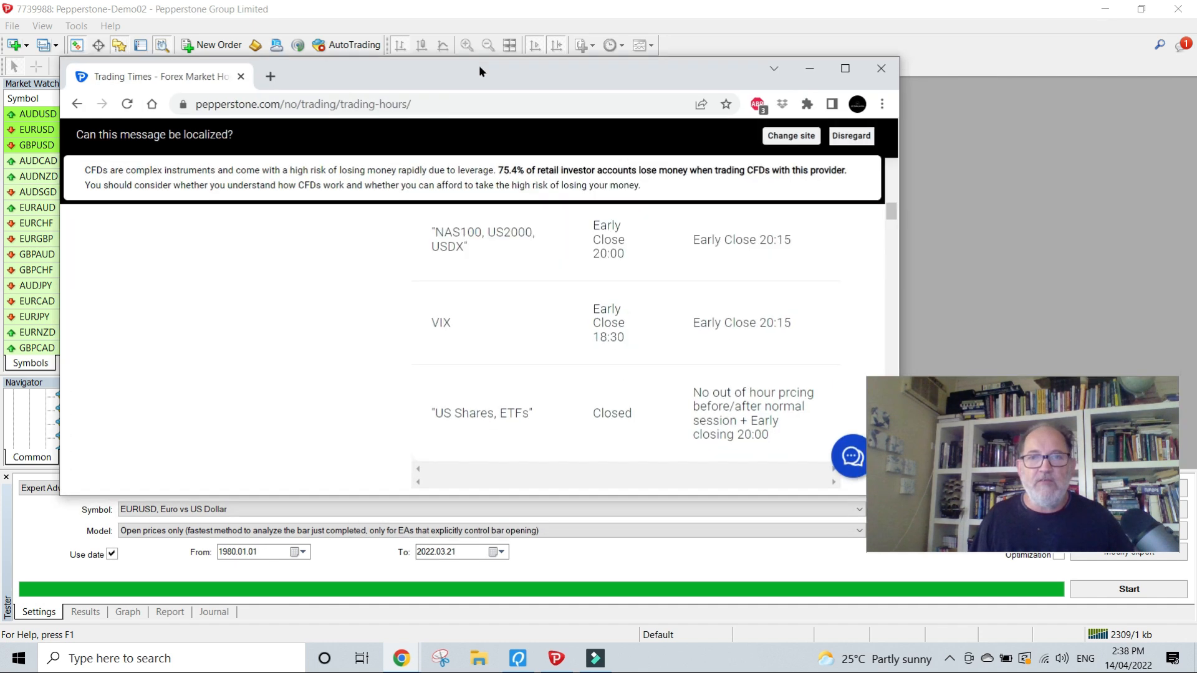
left_click(855, 65)
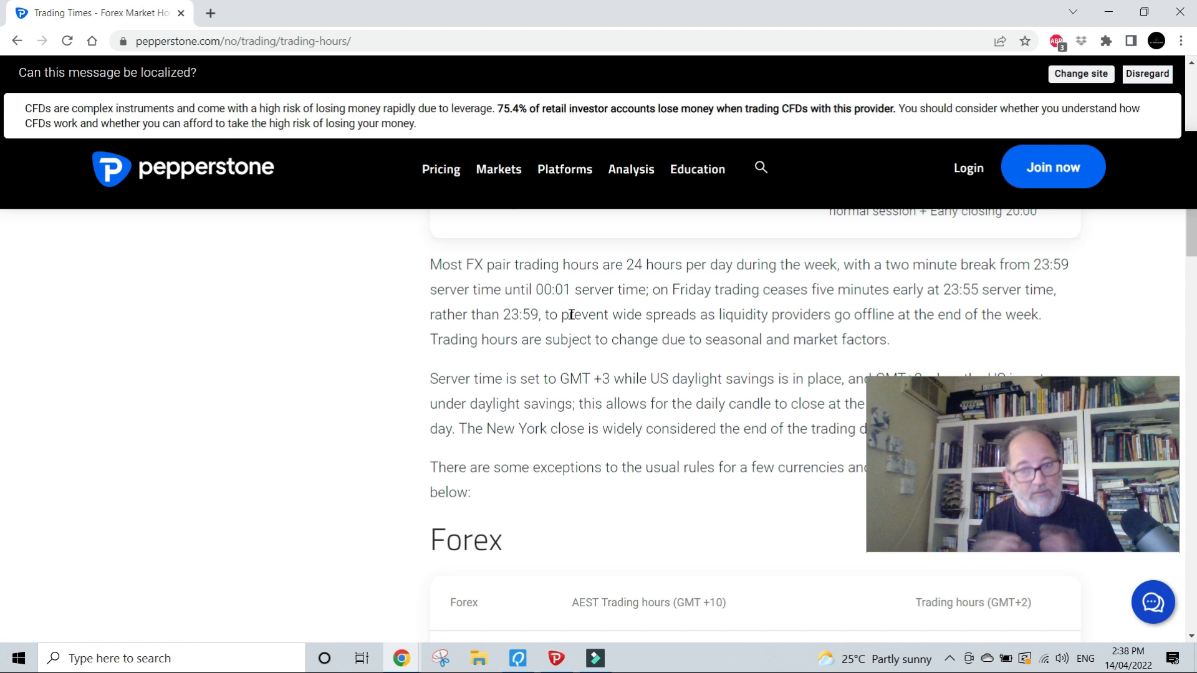
left_click_drag(903, 399, 36, 466)
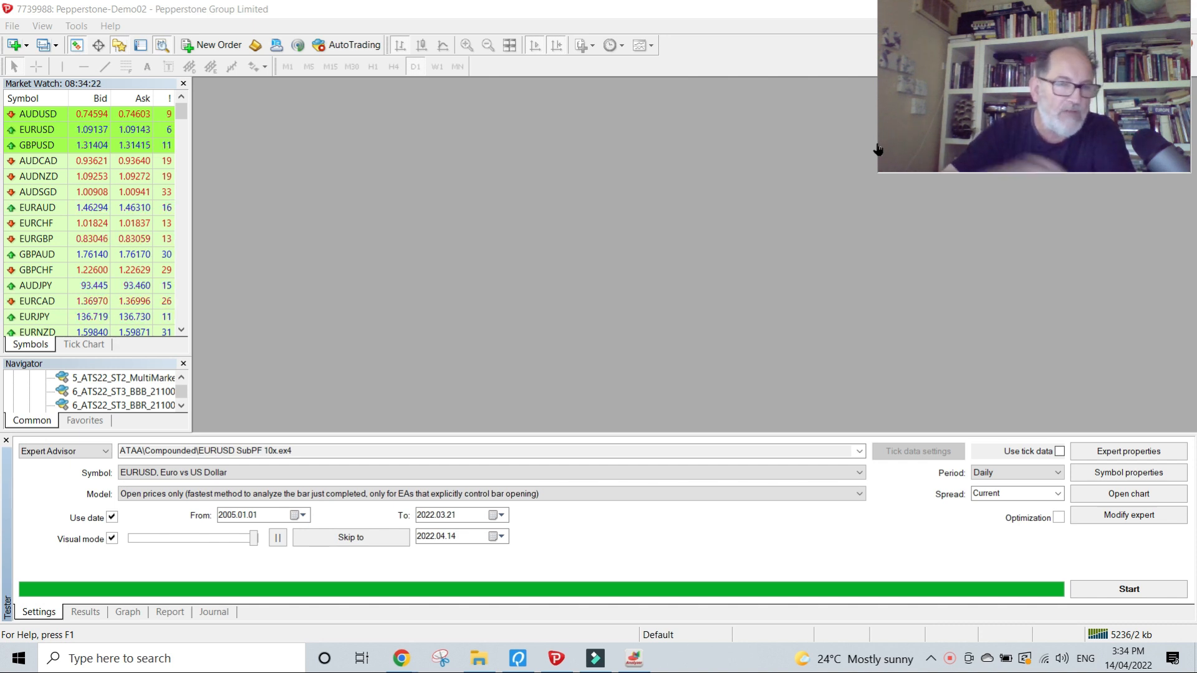
Review the inputs of the EURUSD SubPF 10x expert, including MaxTradesPerDay and Subchart1Symbol, and close its properties without changing anything
left_click(205, 449)
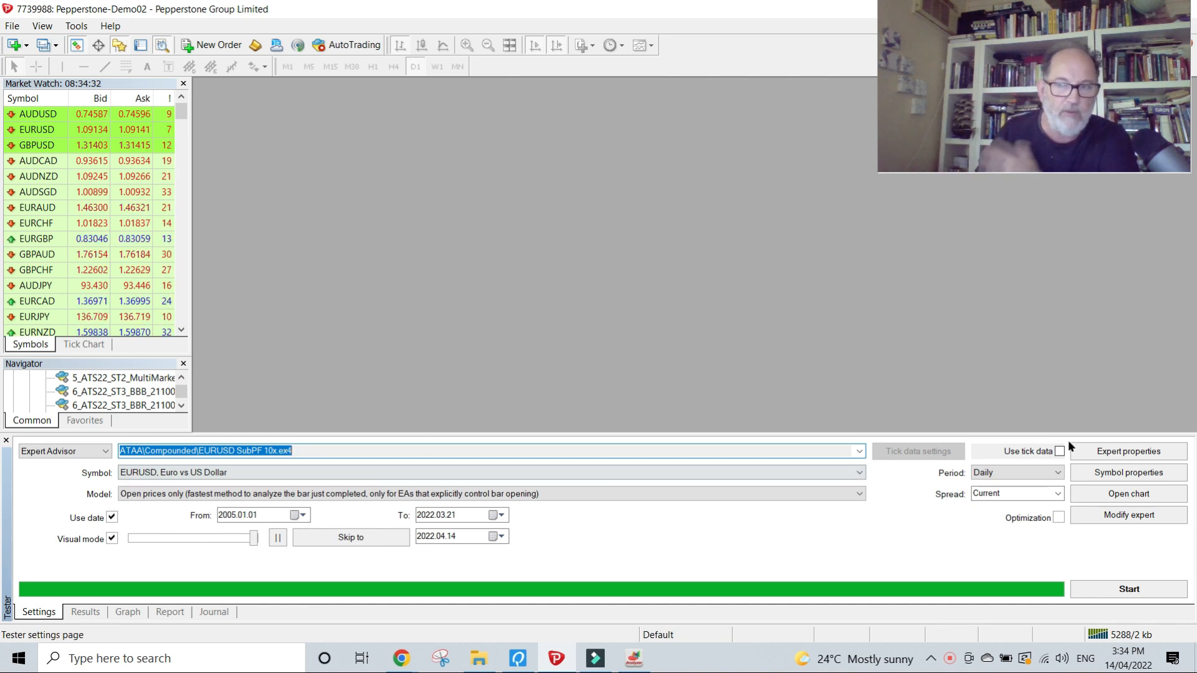
left_click(1108, 453)
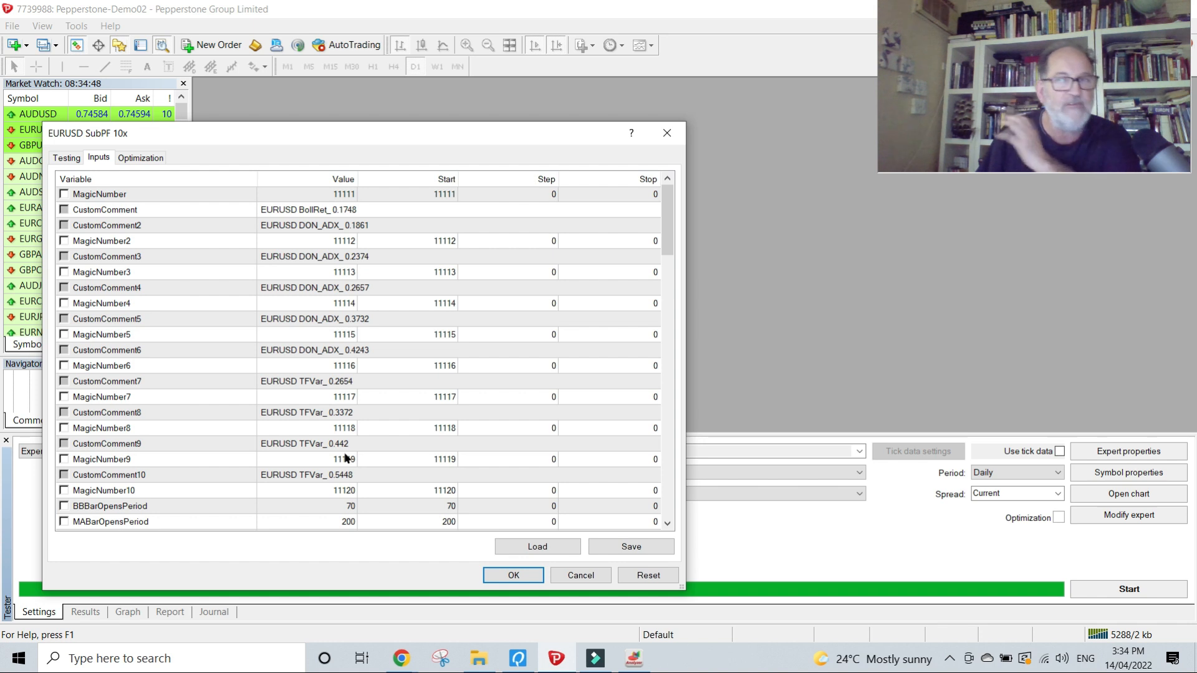
scroll(346, 458, "down", 15)
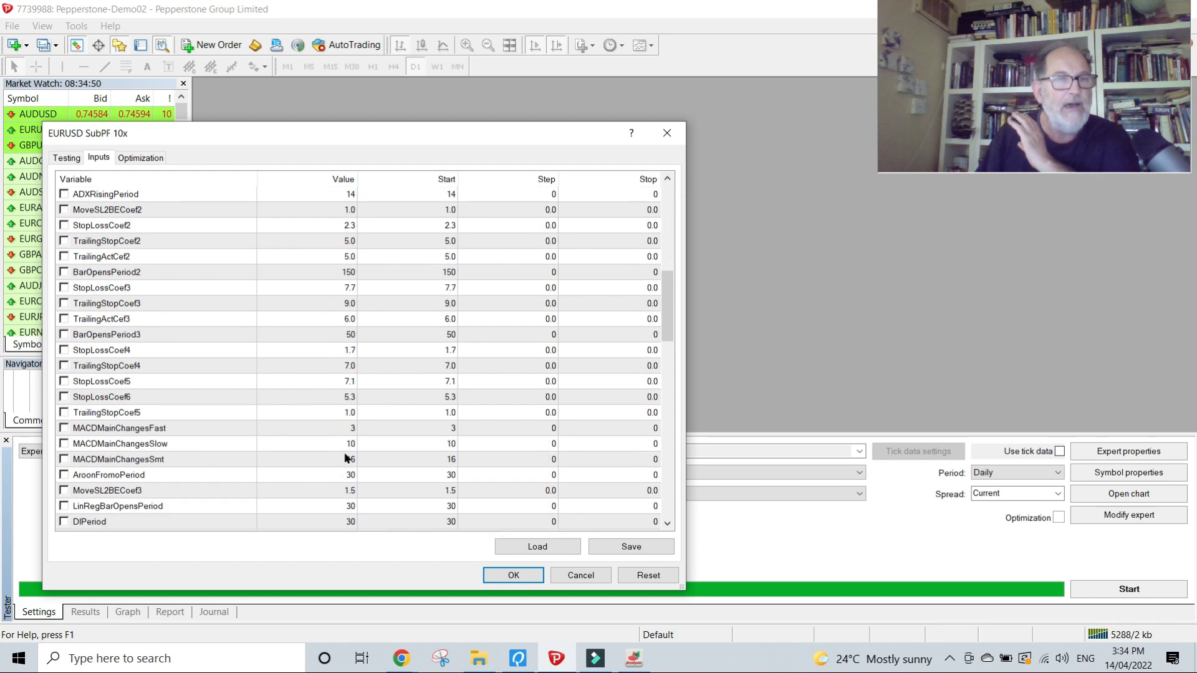
scroll(346, 459, "down", 6)
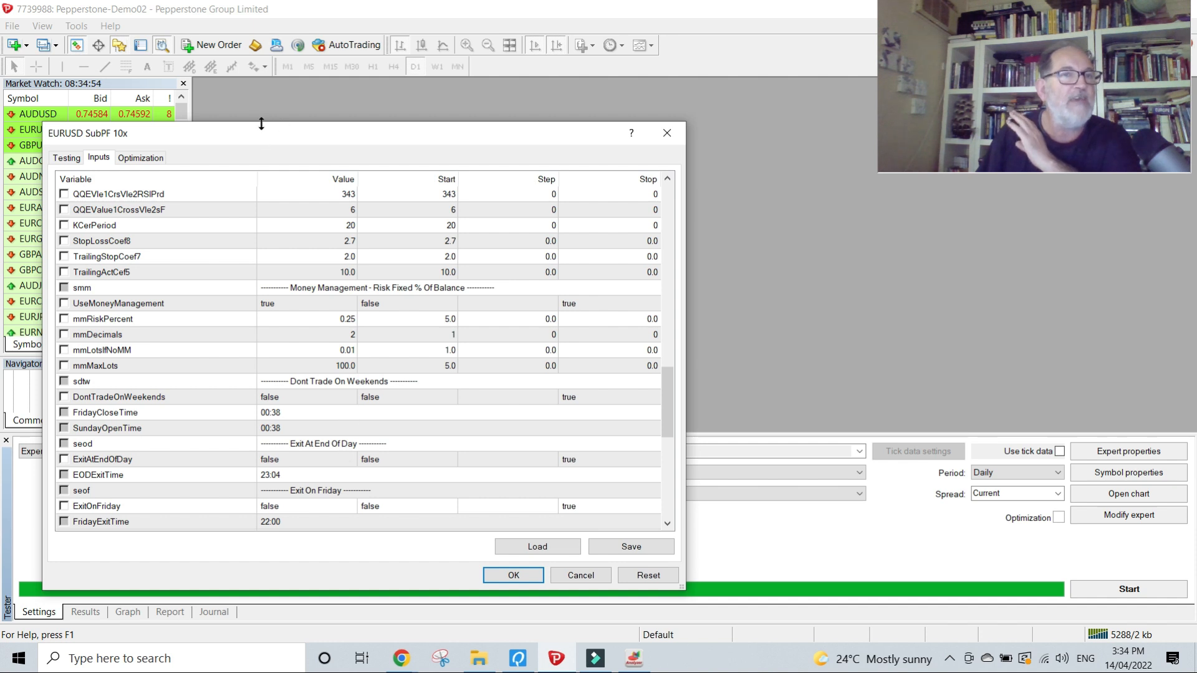
left_click_drag(247, 136, 248, 61)
scroll(360, 317, "down", 5)
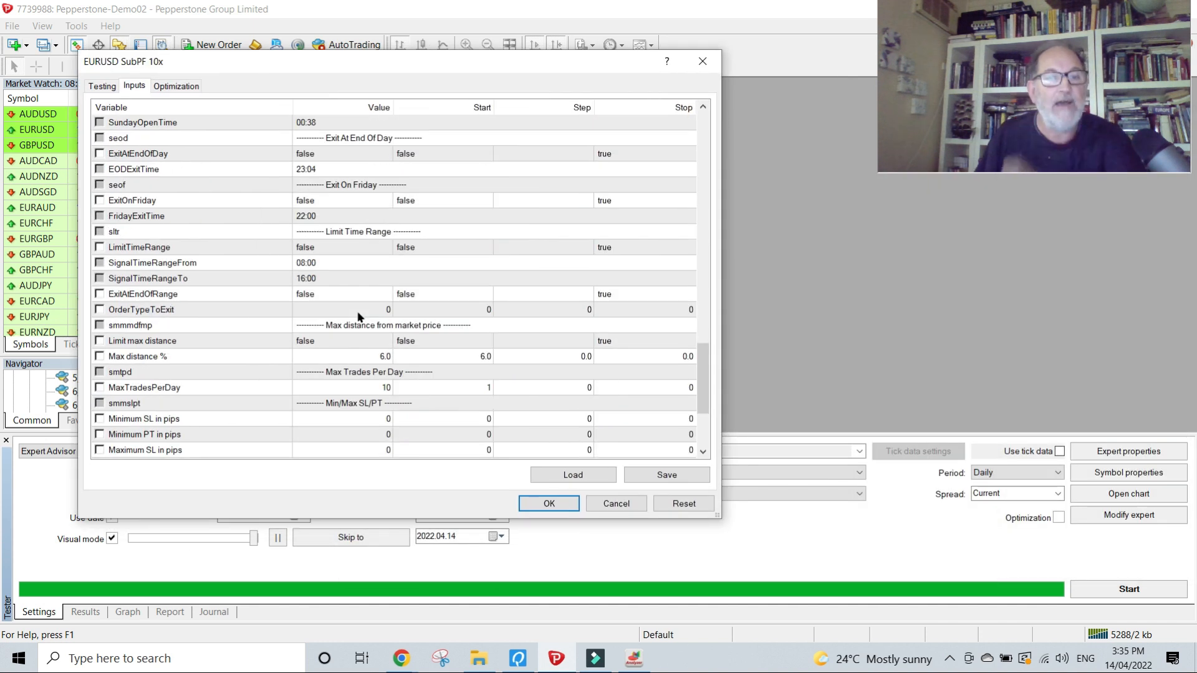
left_click(378, 391)
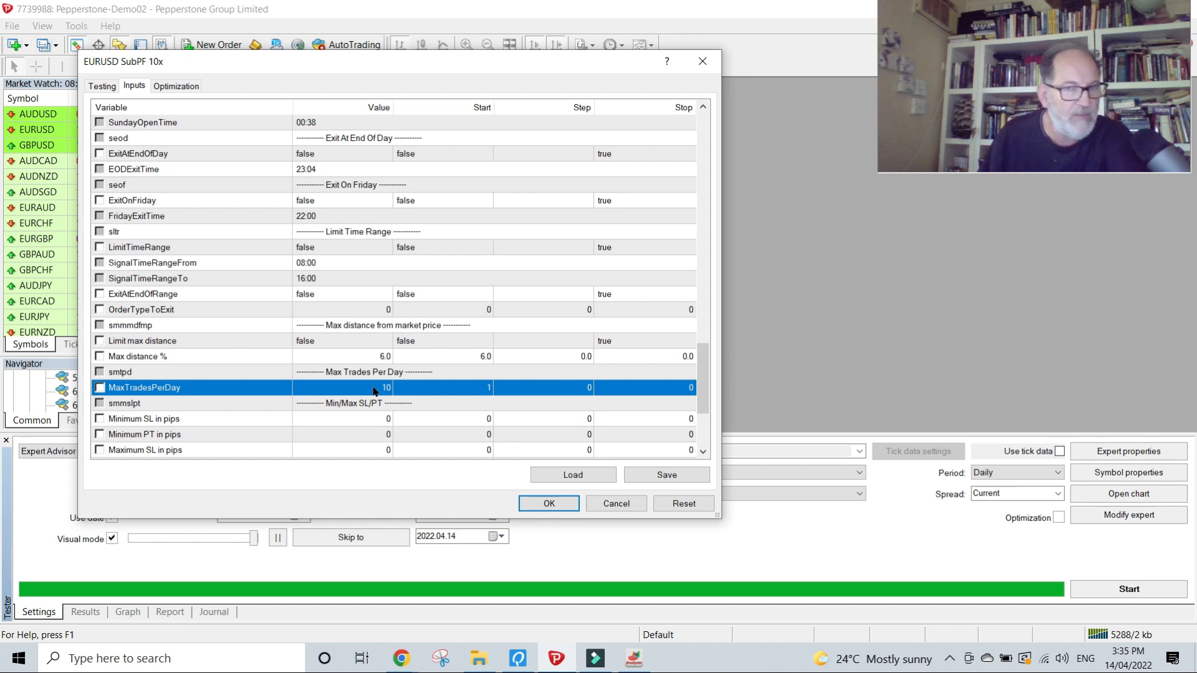
scroll(374, 390, "down", 4)
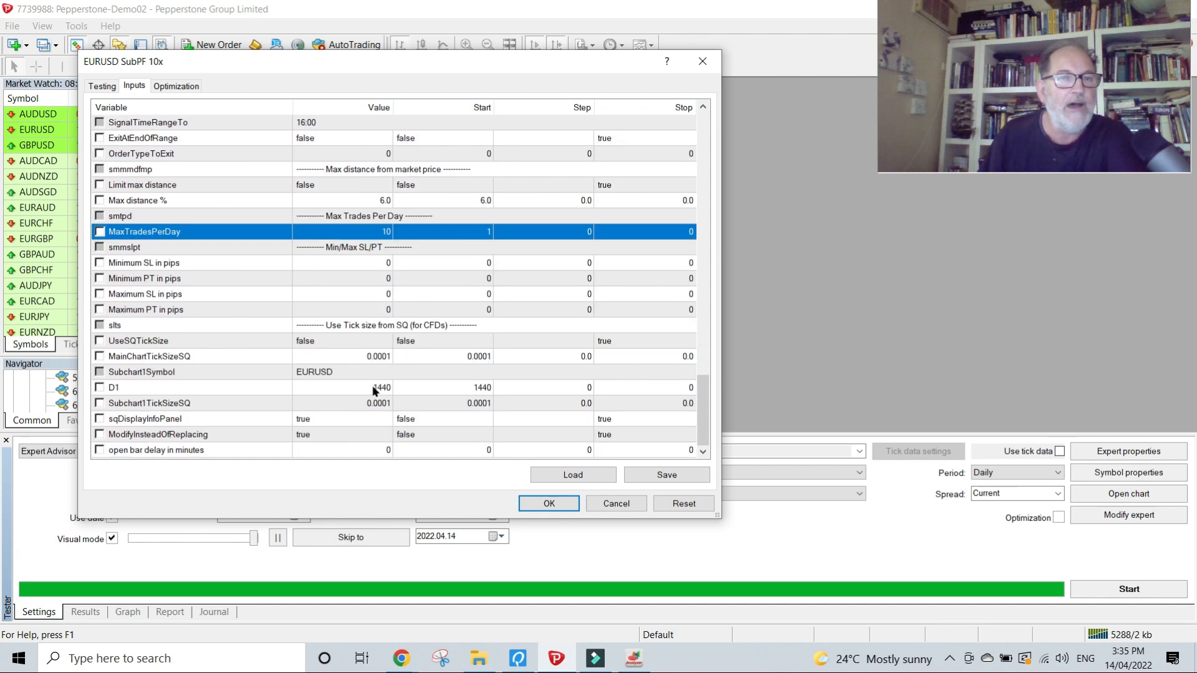
left_click(318, 372)
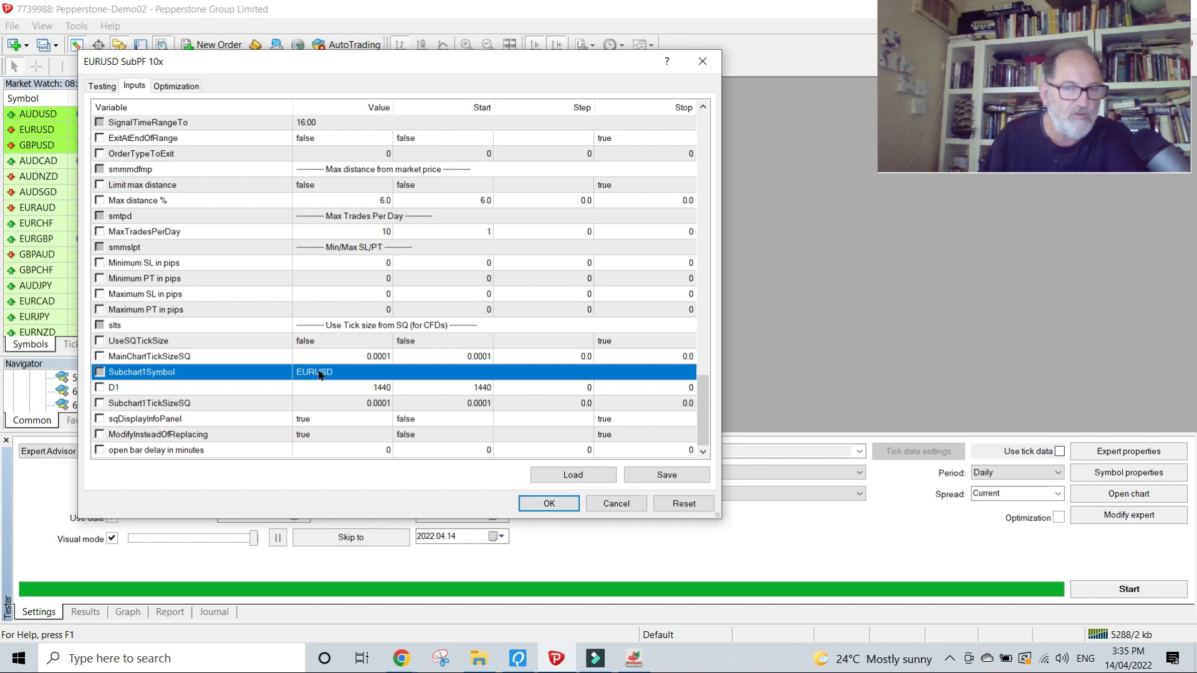
left_click(626, 507)
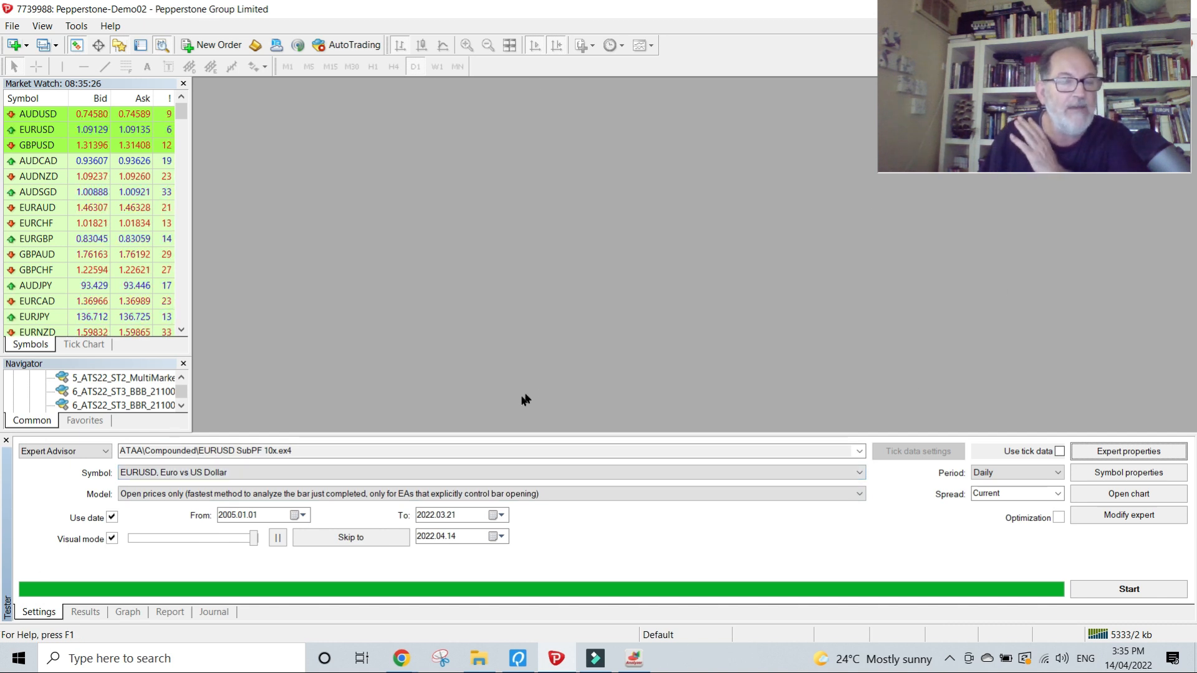
Check the backtest's start and end dates, and its spread setting against the EURUSD spread in Market Watch
left_click(227, 516)
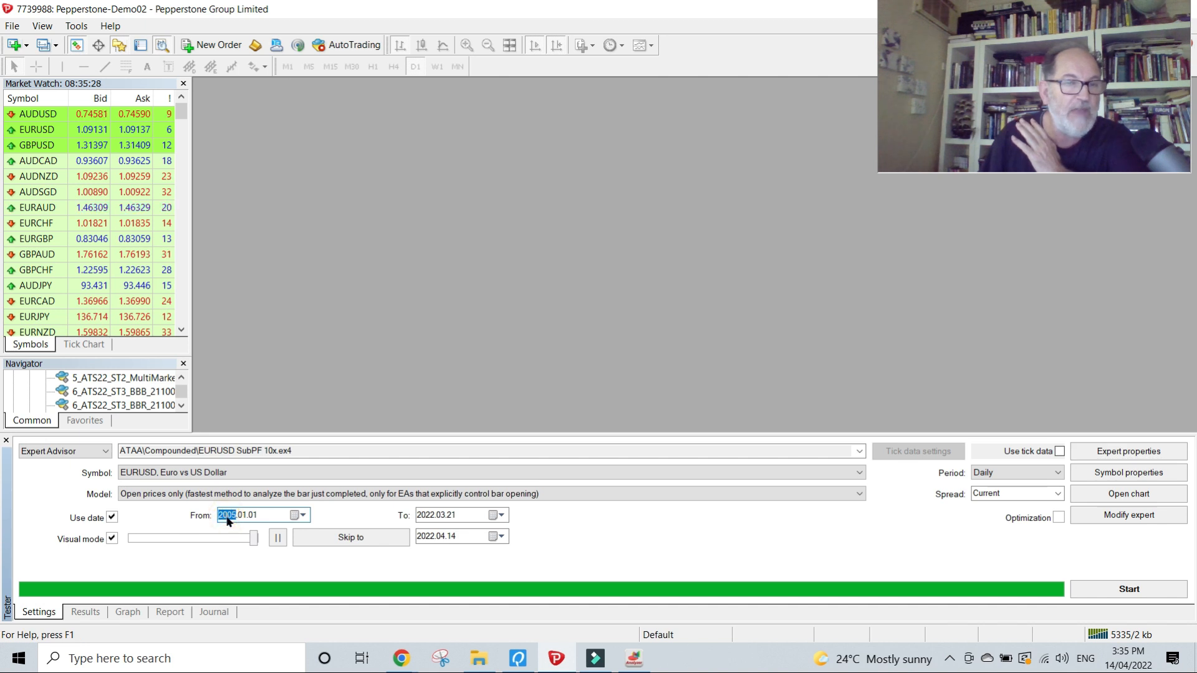
left_click(423, 517)
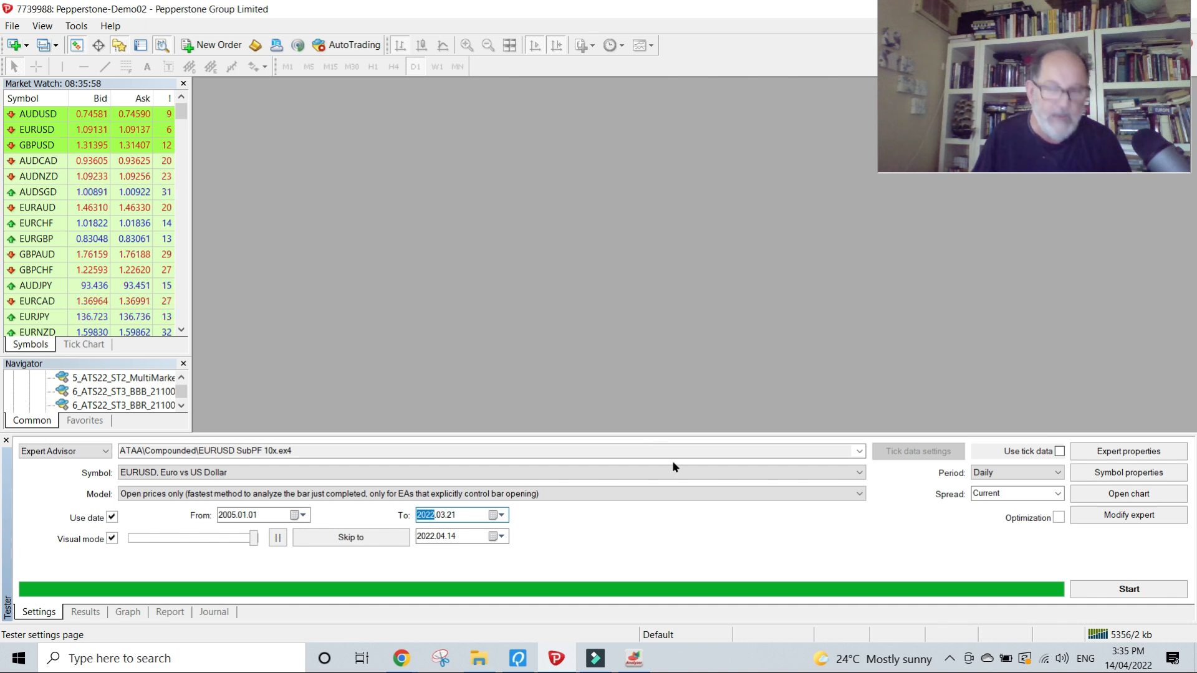
left_click(1004, 493)
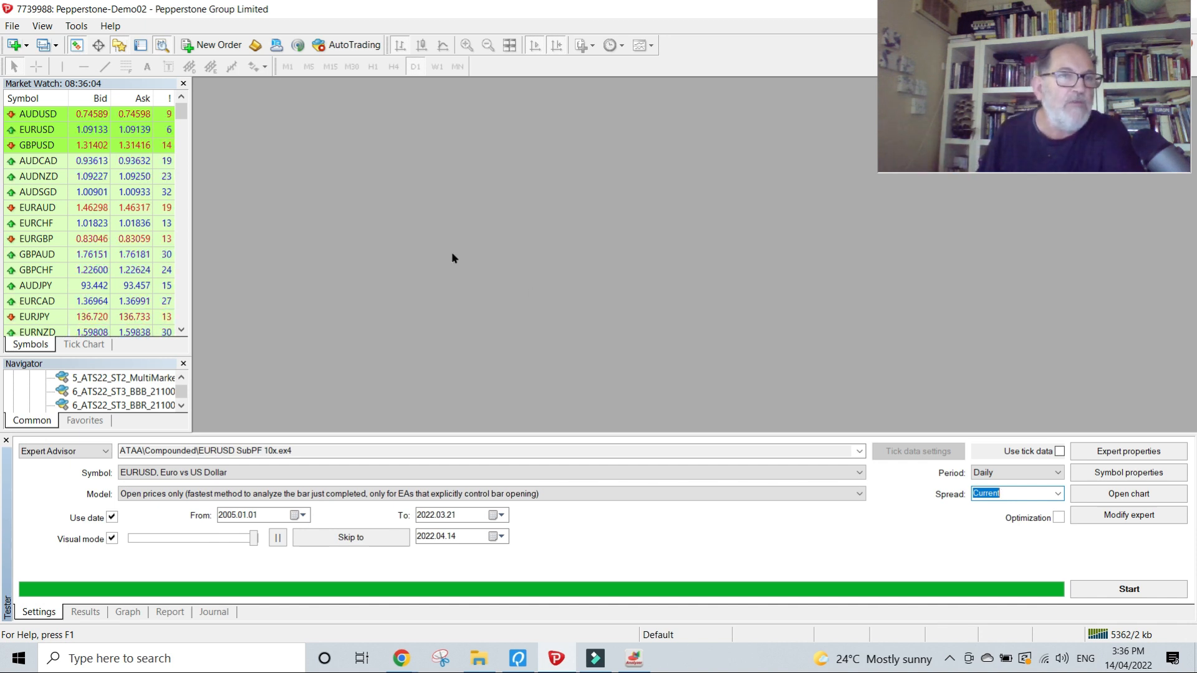
left_click(29, 131)
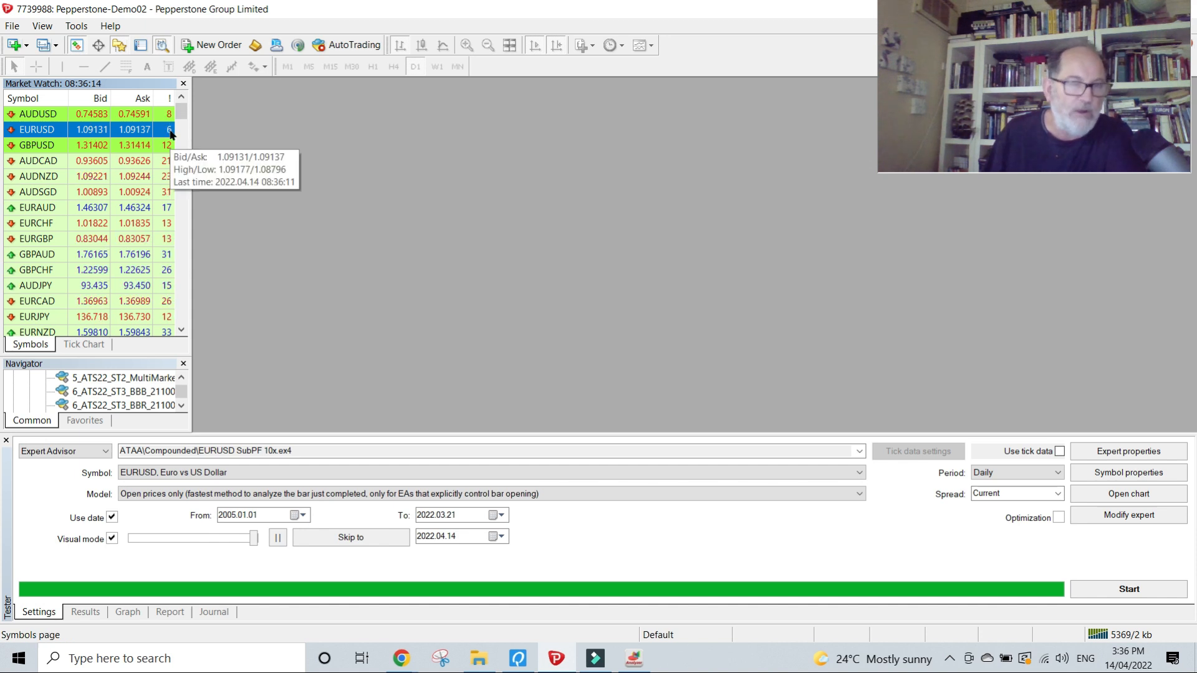
left_click(1006, 493)
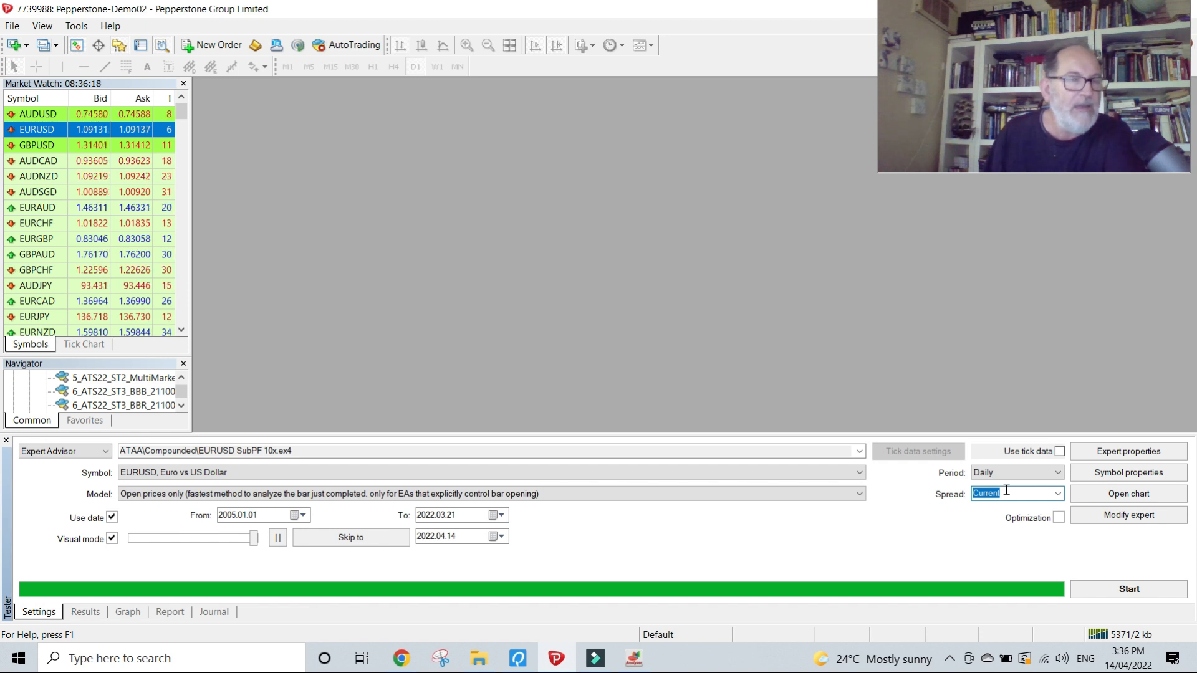
mouse_move(168, 135)
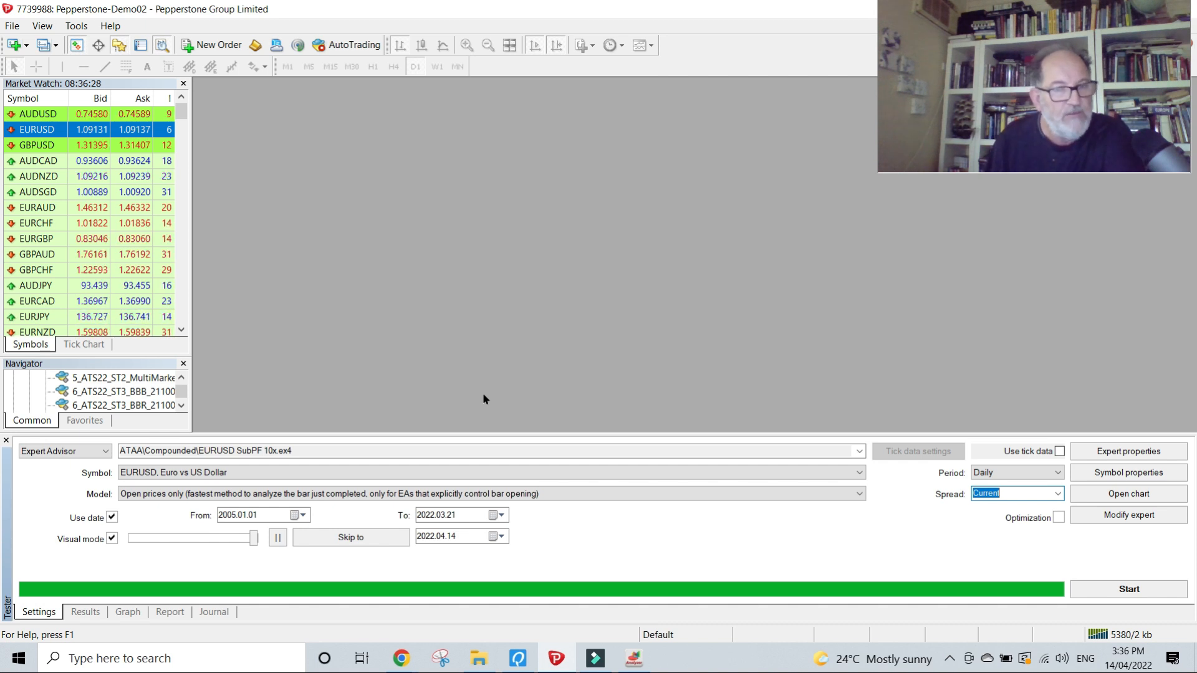
Run the EURUSD SubPF 10x backtest on daily EURUSD, review its report, and enlarge the tester area to examine the balance graph
left_click(1114, 594)
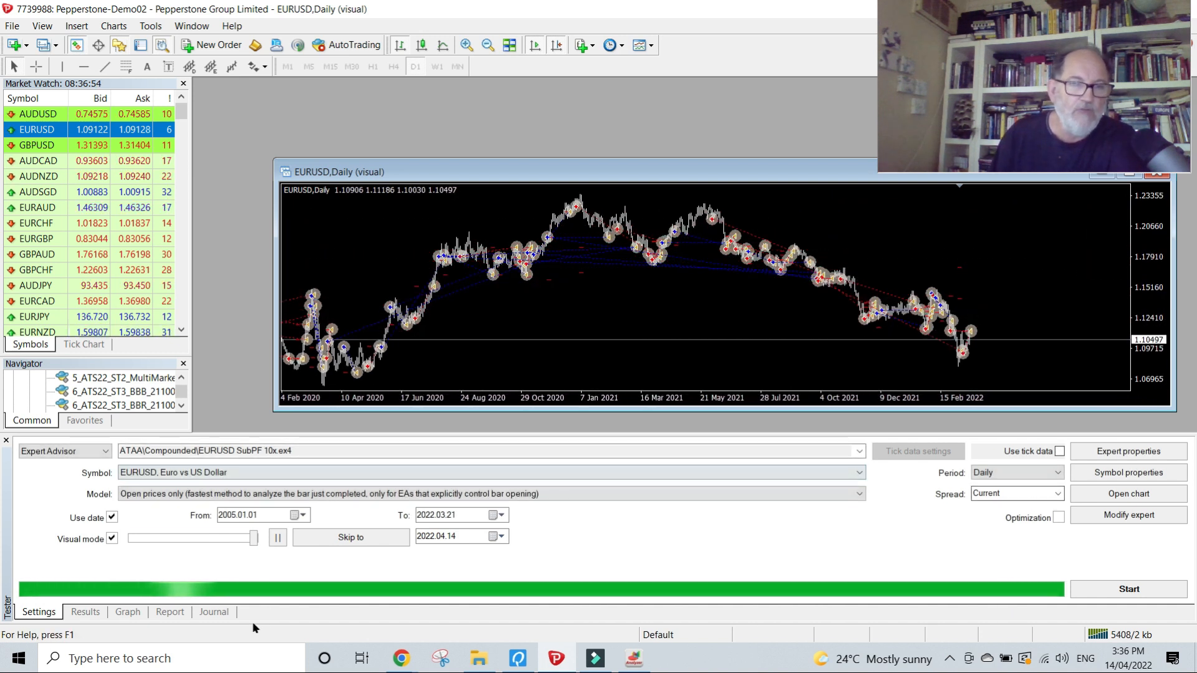
left_click(170, 612)
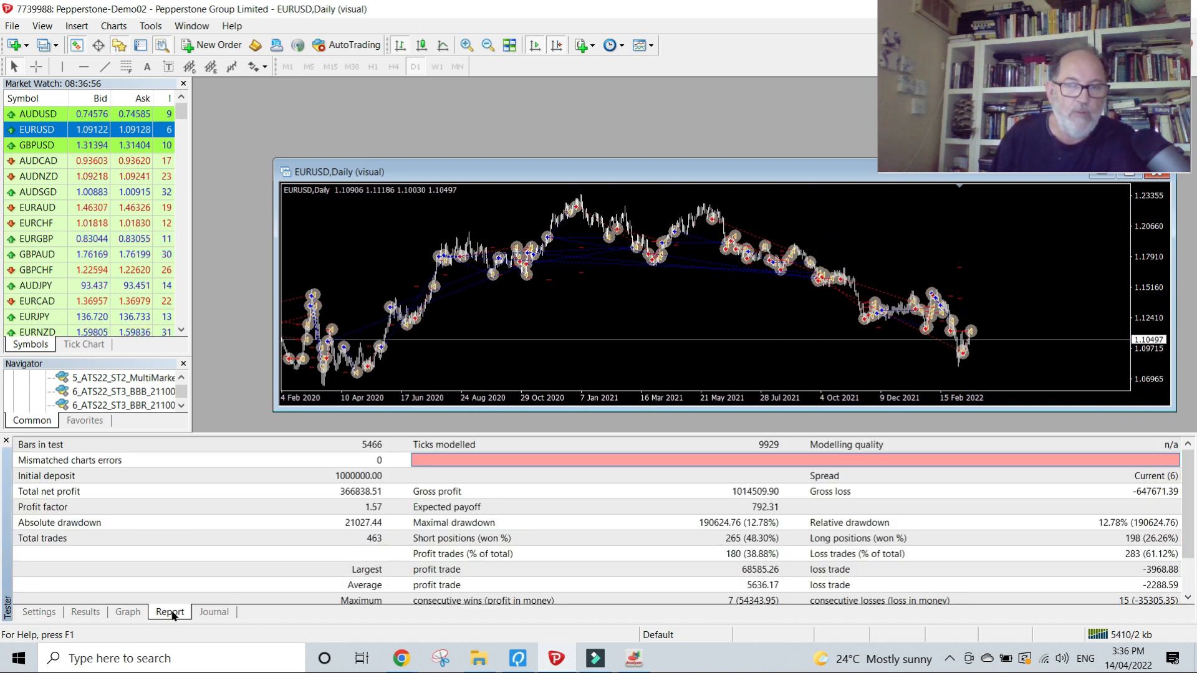
left_click(128, 611)
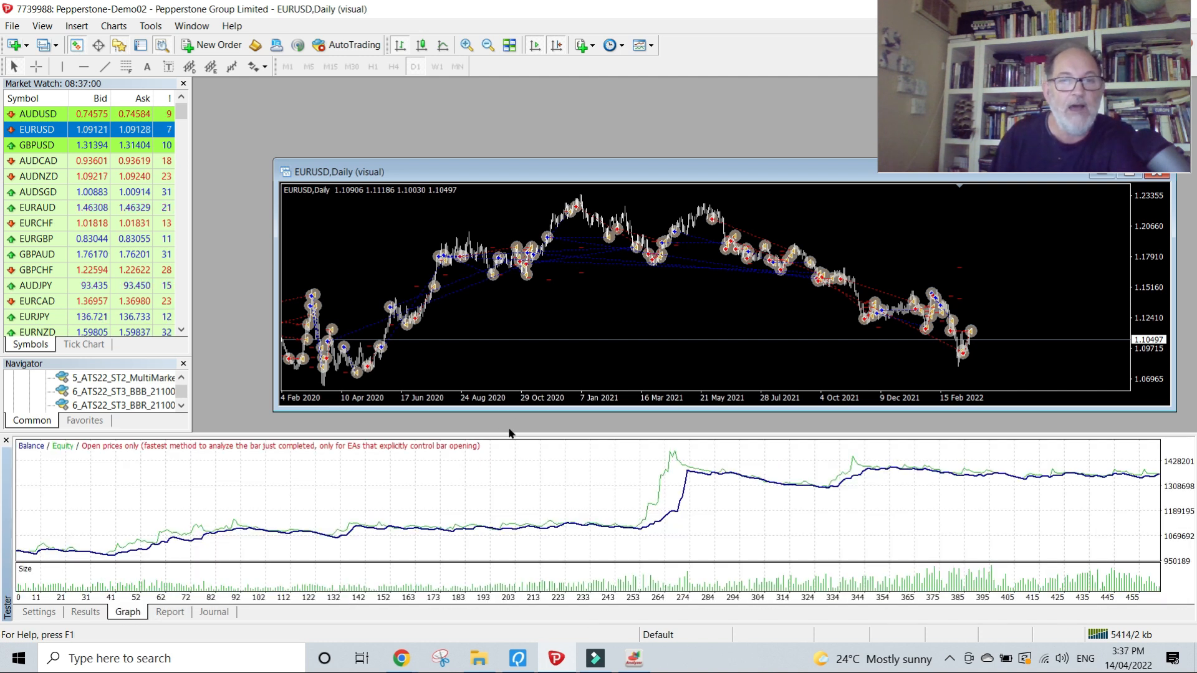
left_click_drag(505, 430, 516, 248)
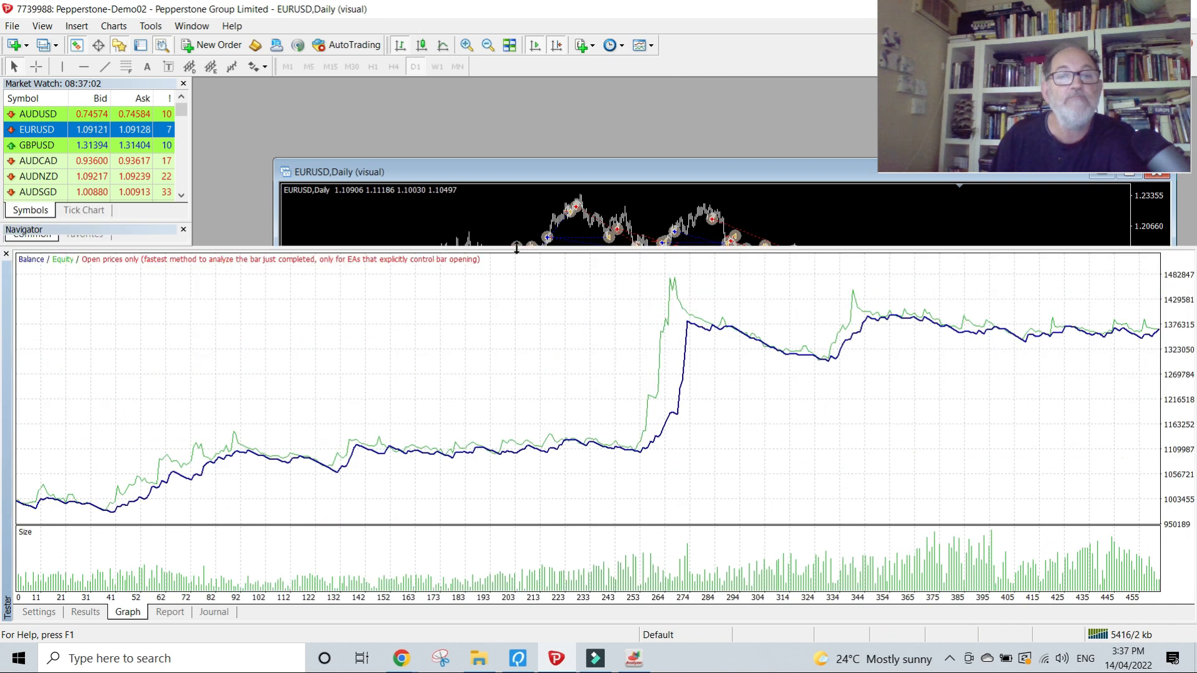
left_click(39, 611)
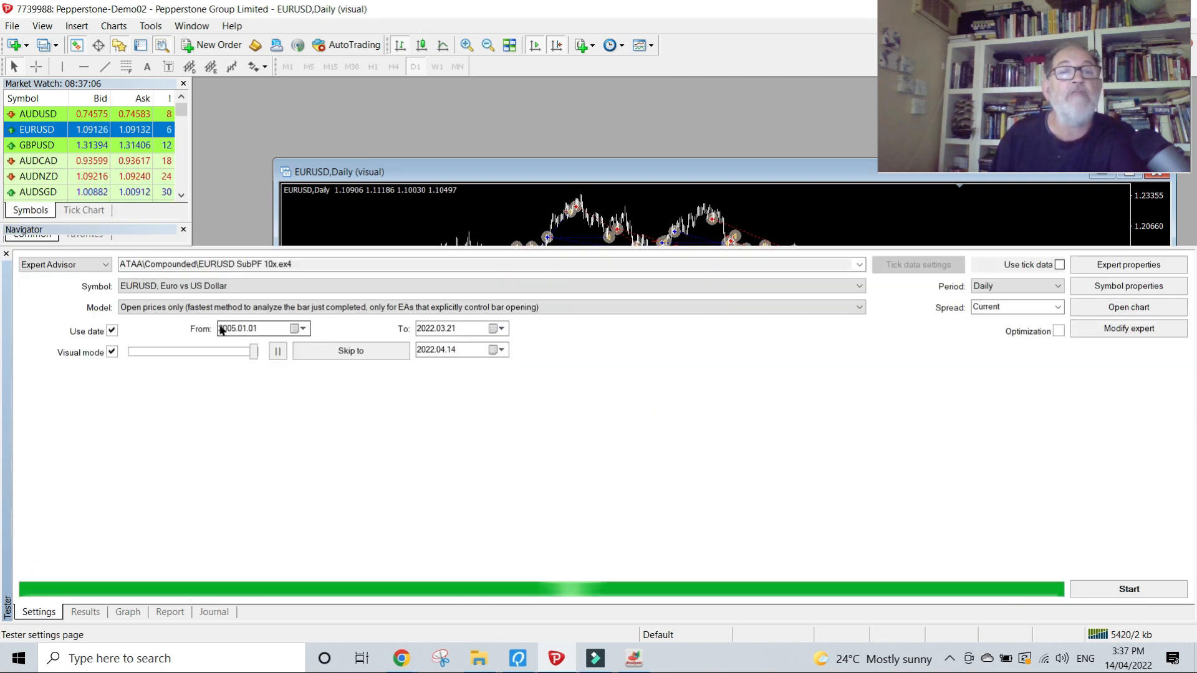
Open the backtest's report and check the names of the report files already saved on the desktop, without saving
left_click(169, 611)
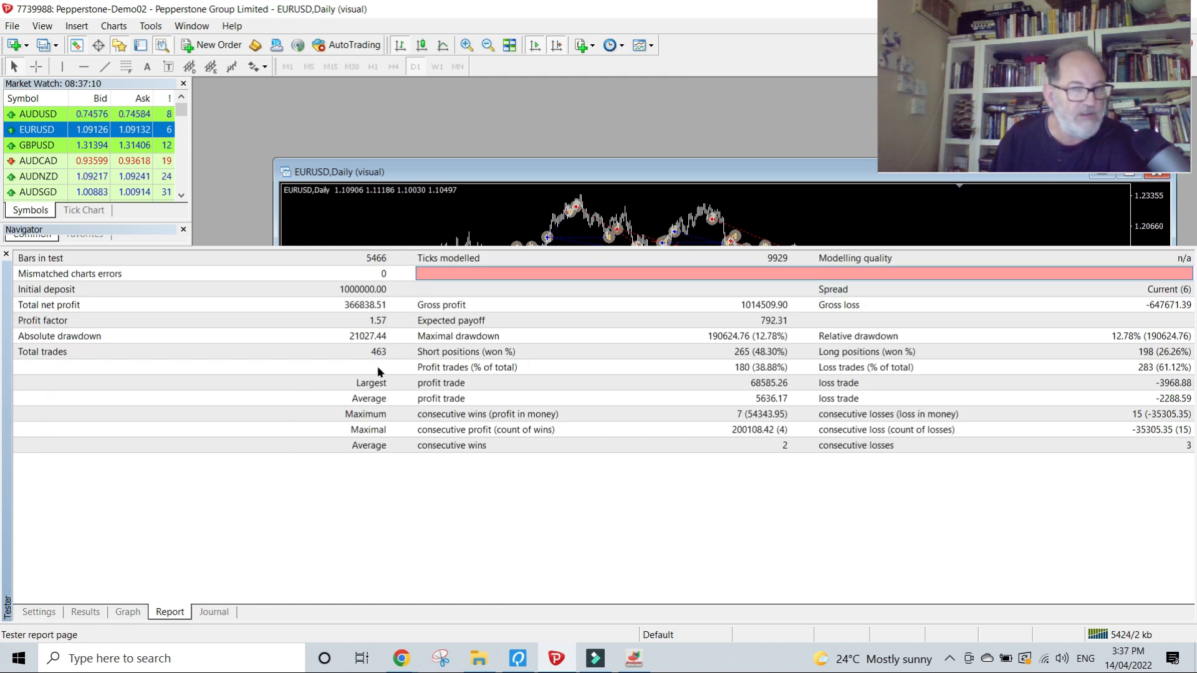
right_click(347, 324)
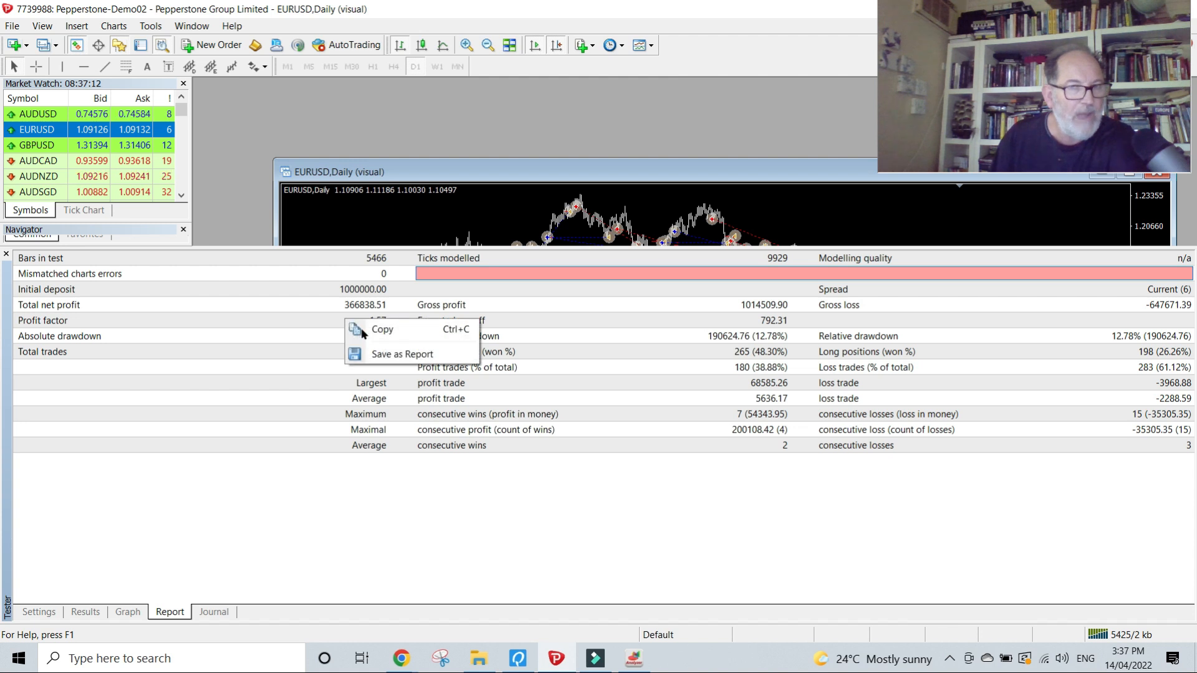
left_click(373, 357)
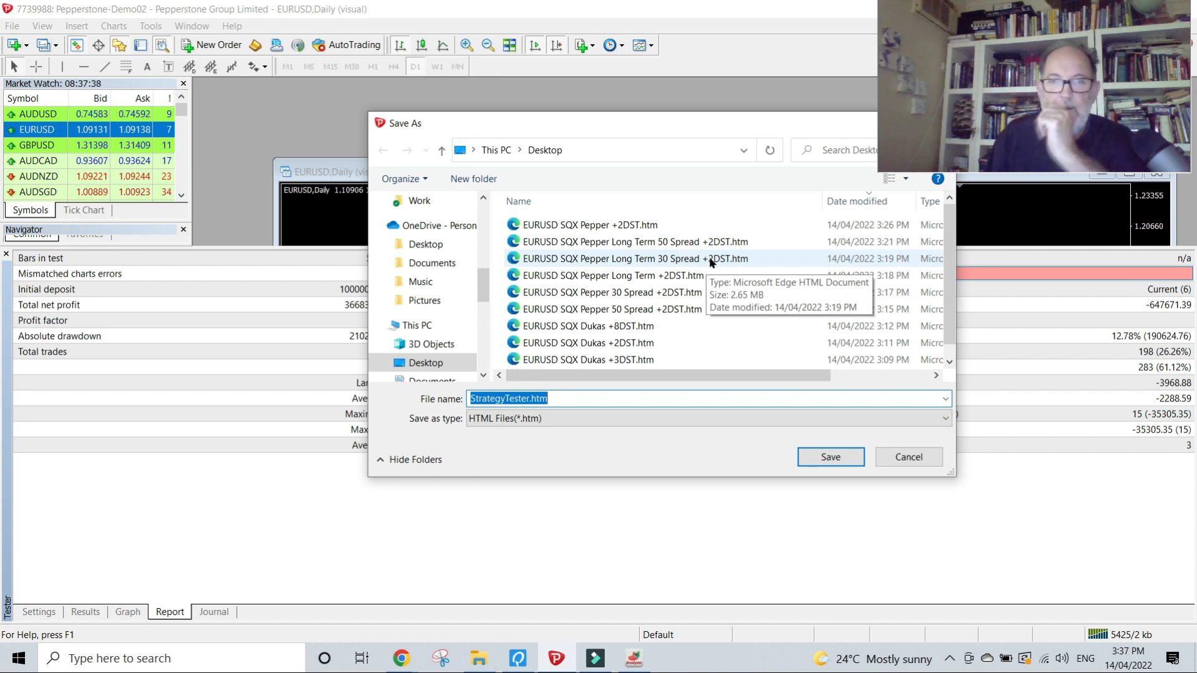
left_click(909, 457)
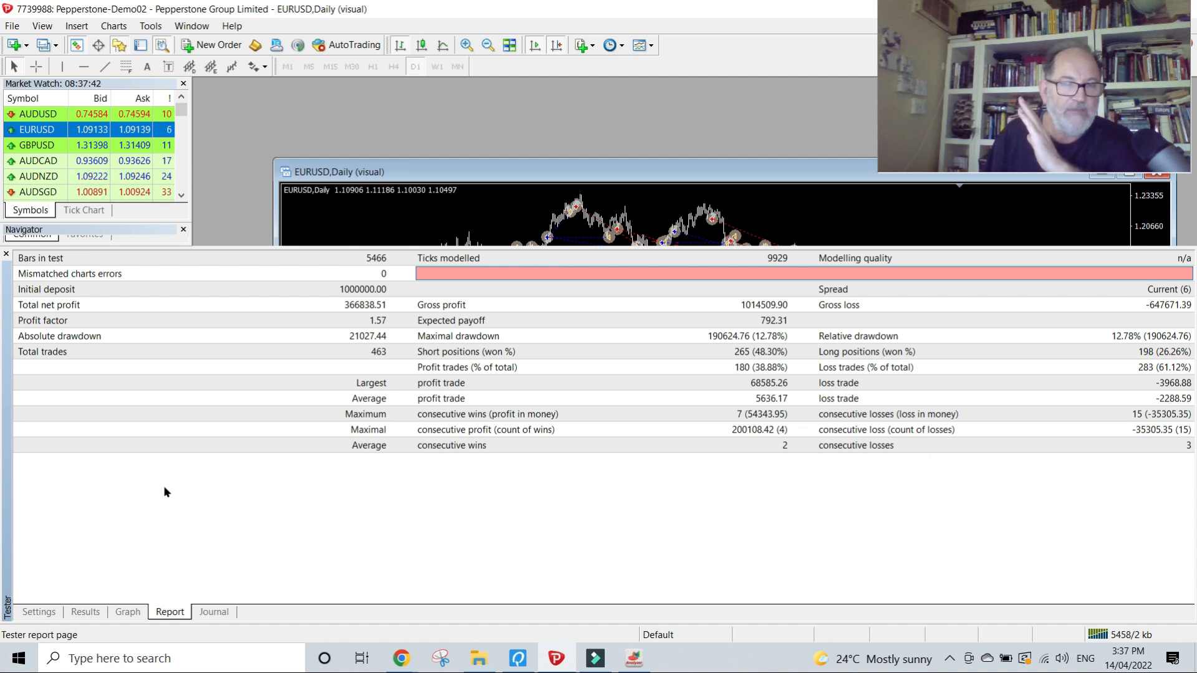
Save the report to the desktop as EURUSD SQX Pepper +2DST.htm, overwriting the existing file, and review the generated page before closing it
right_click(344, 321)
left_click(370, 354)
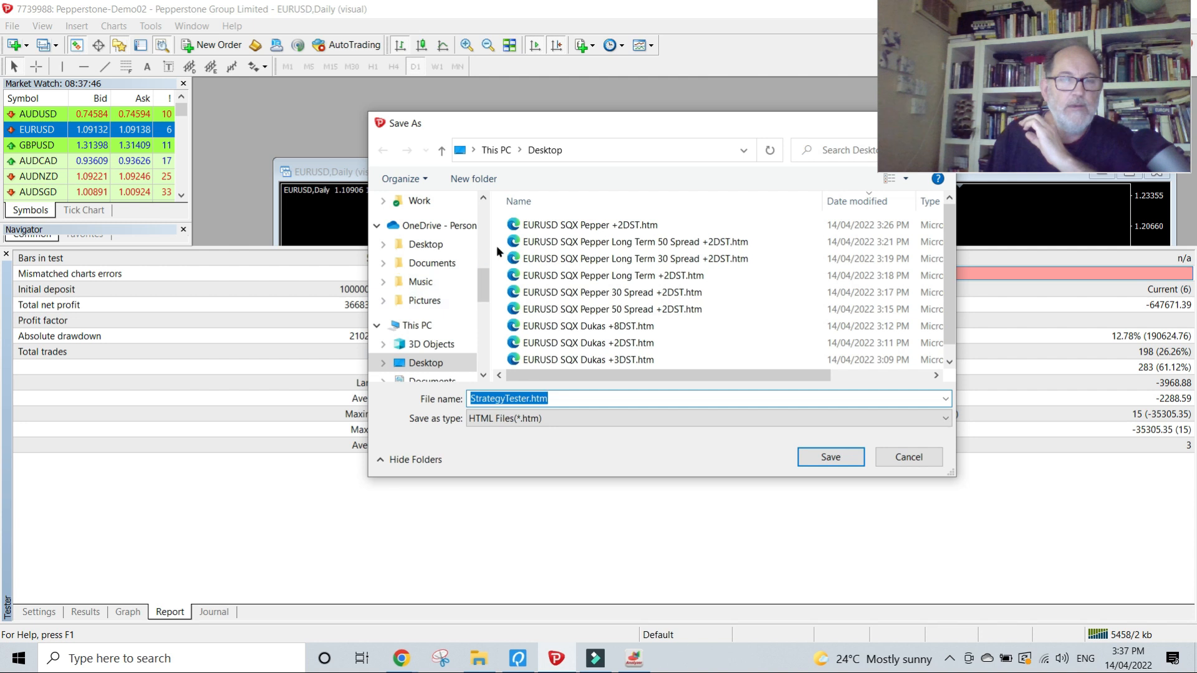
left_click(575, 227)
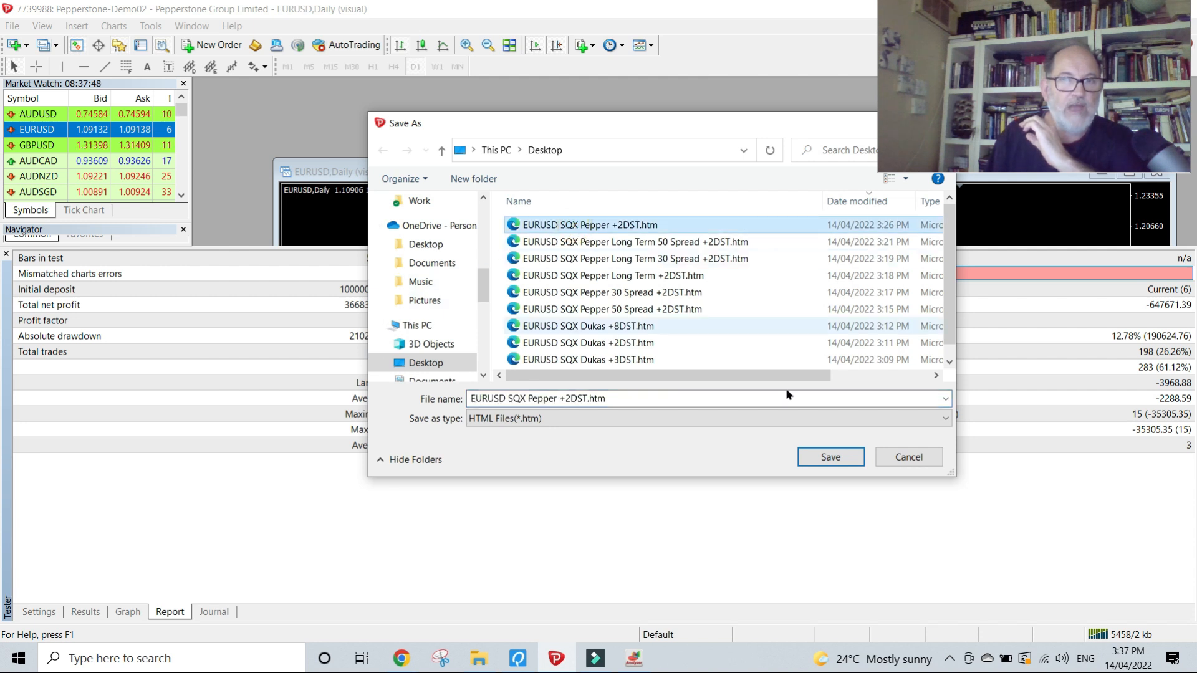
left_click(831, 457)
left_click(636, 331)
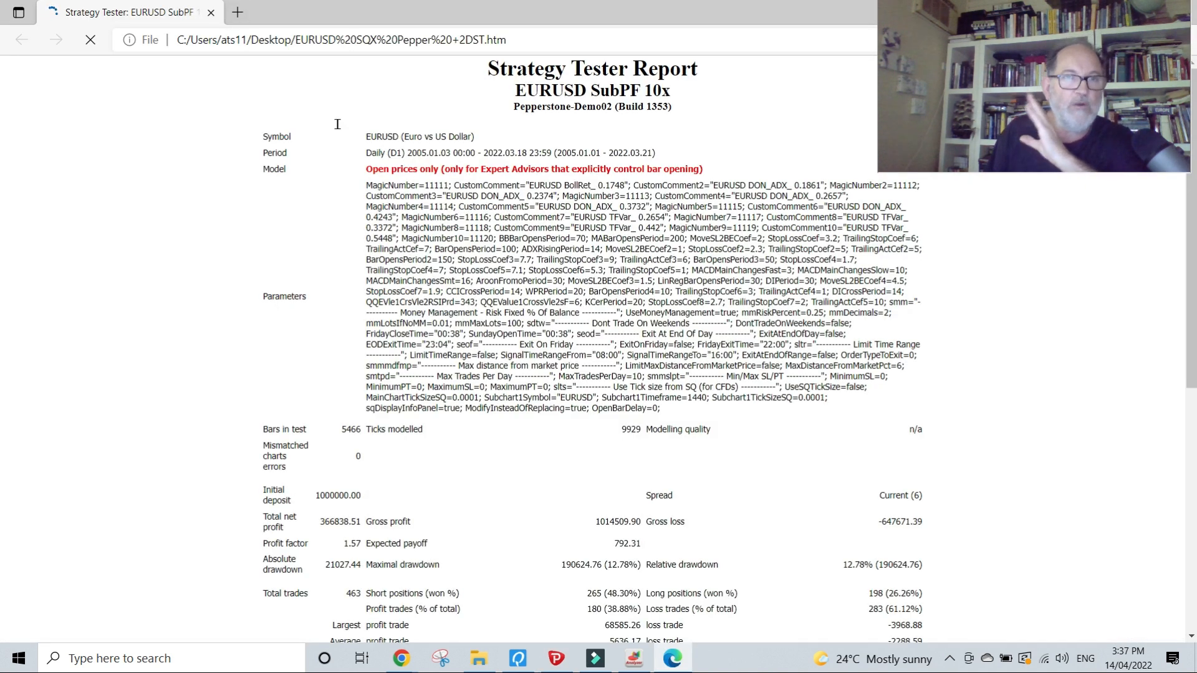
scroll(672, 428, "down", 5)
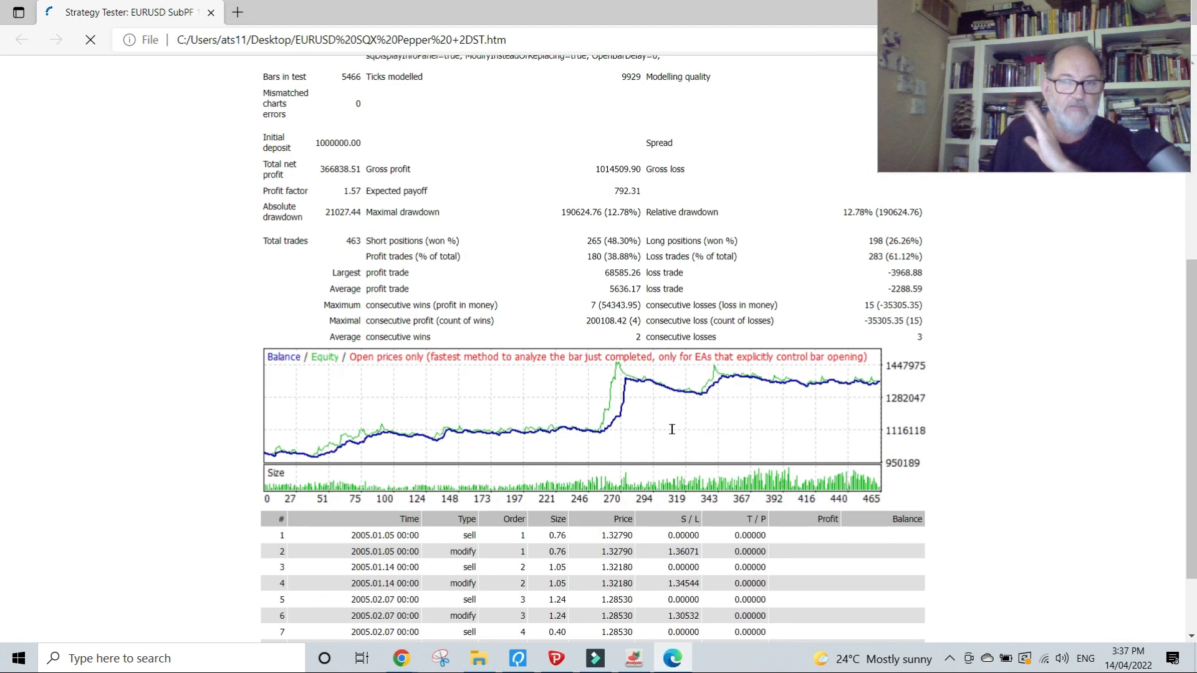
left_click(213, 13)
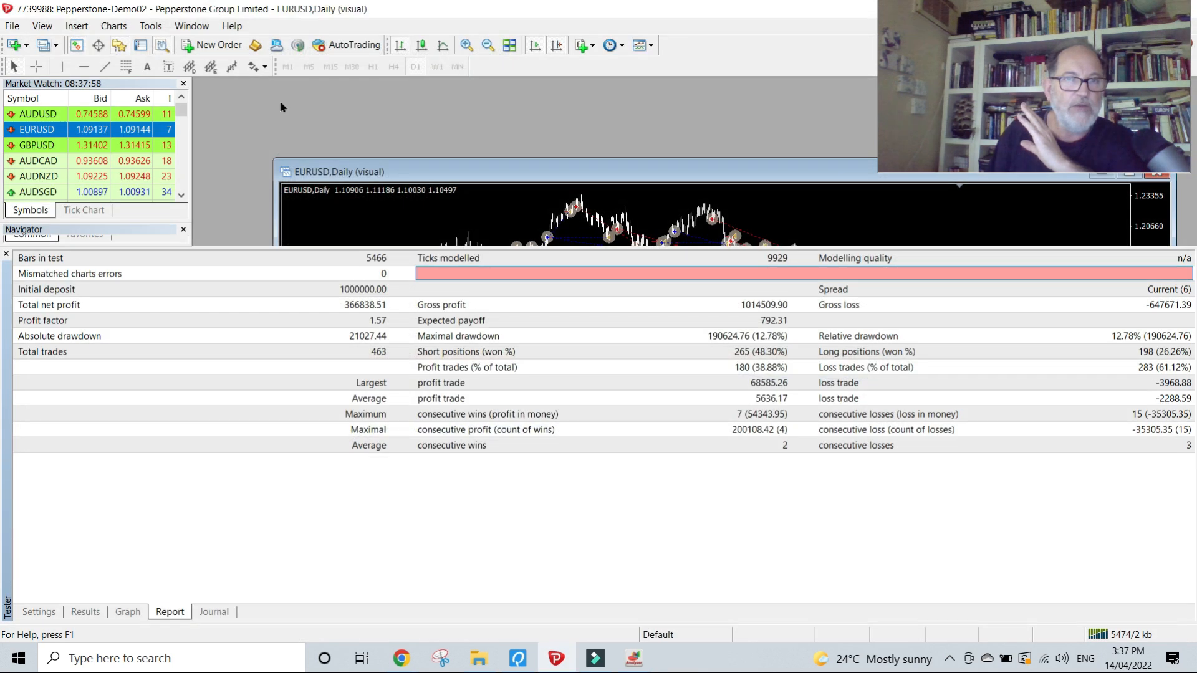
Shrink the tester area, set the spread to 30, turn off visual mode and rerun the backtest
left_click(39, 612)
left_click_drag(433, 250, 458, 442)
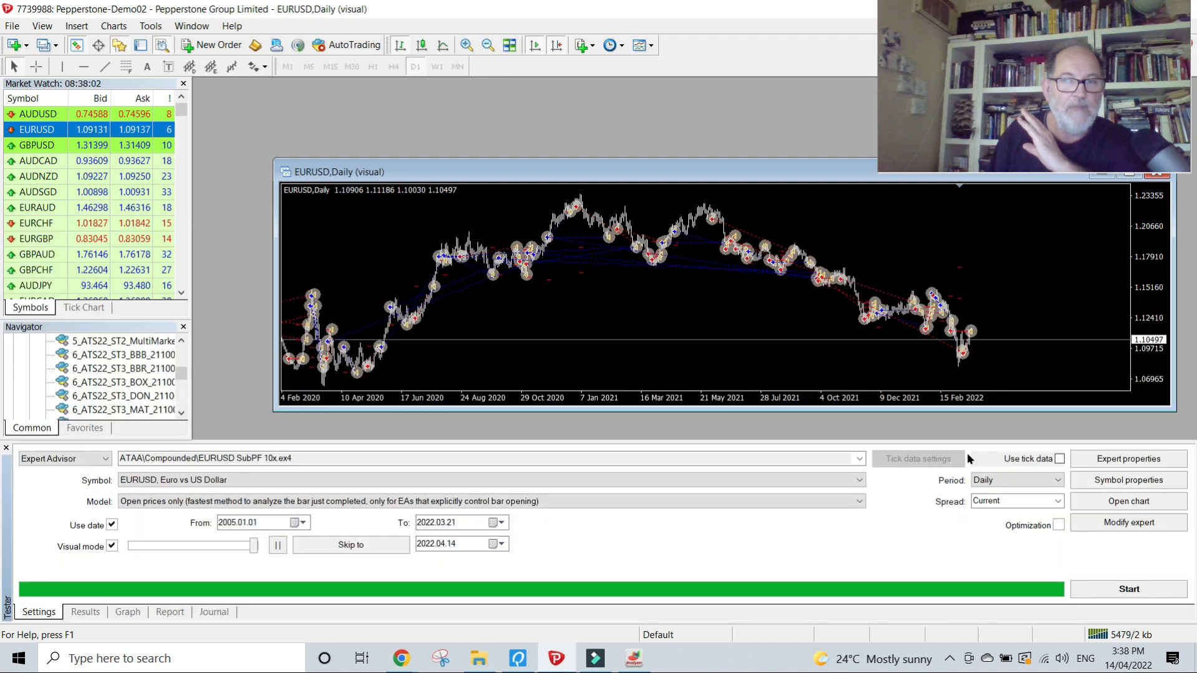
left_click(1059, 502)
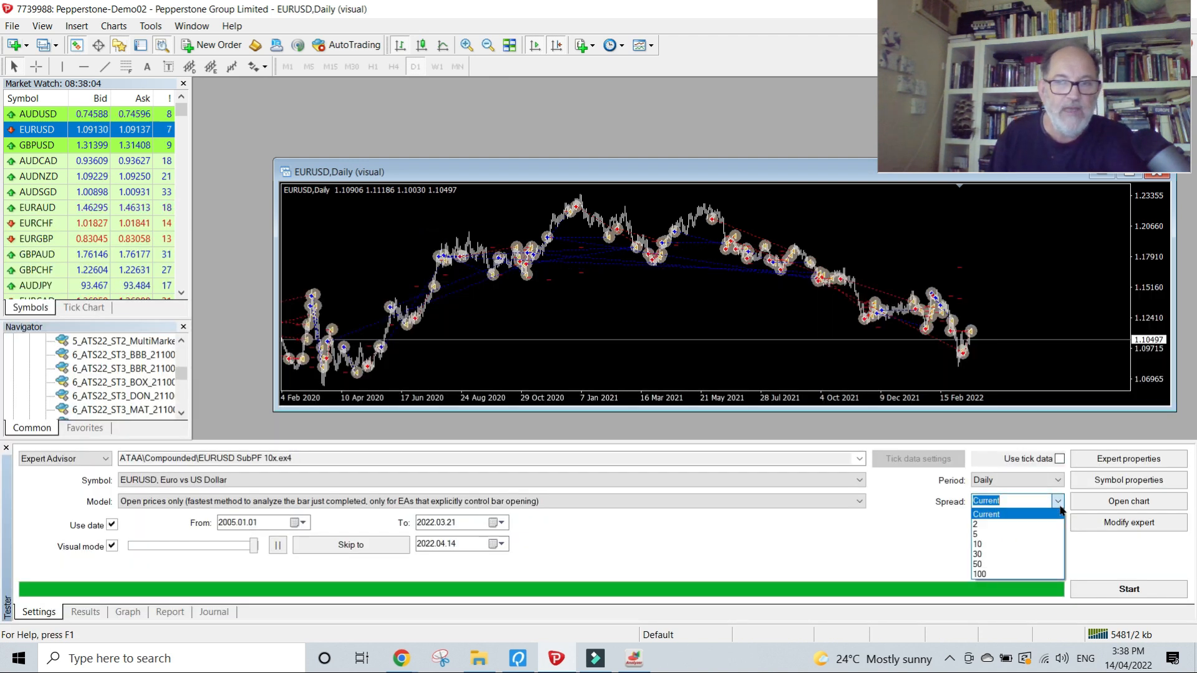
left_click(997, 554)
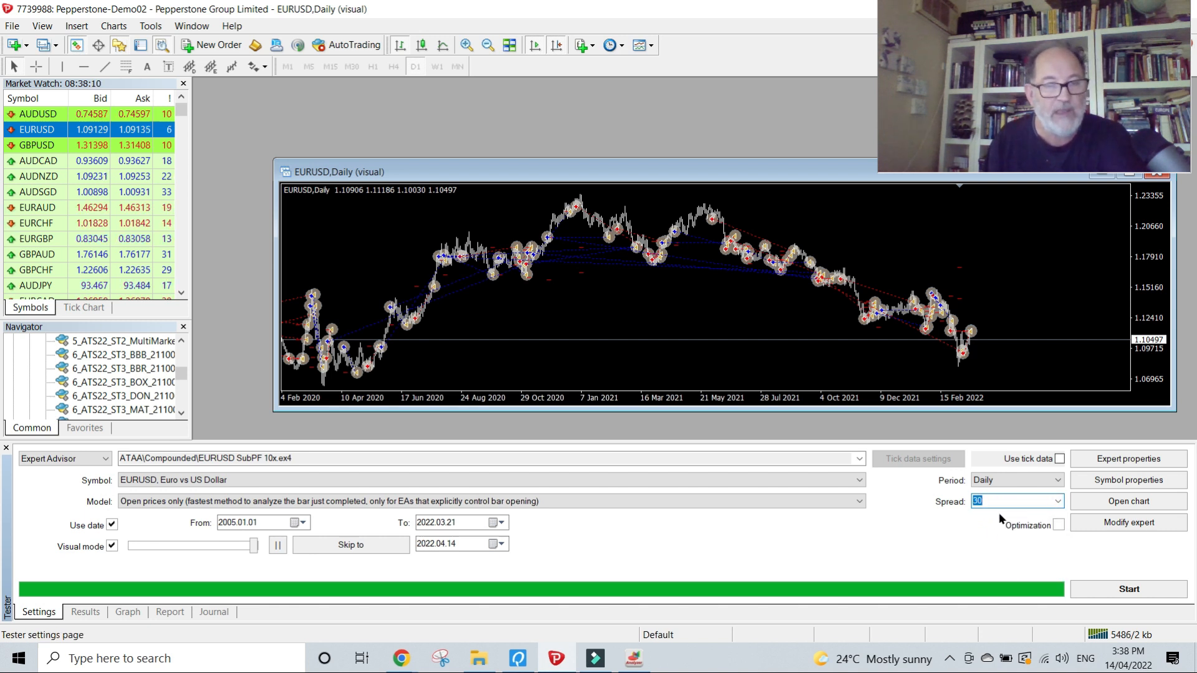
left_click(112, 546)
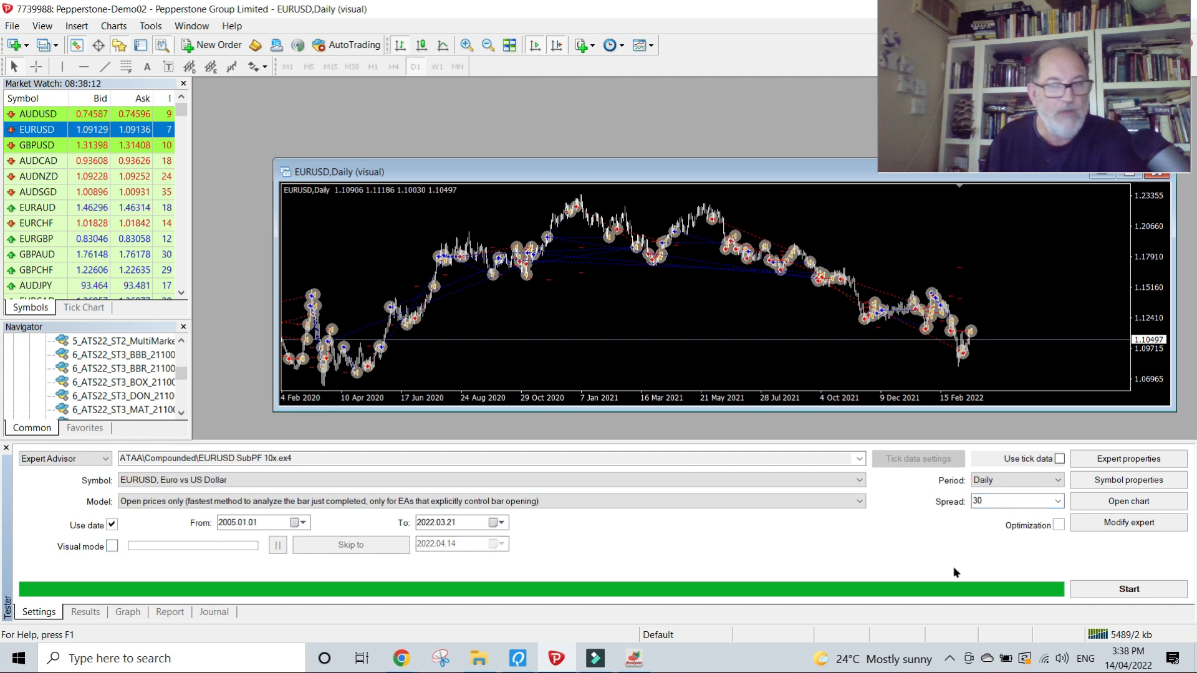
left_click(1108, 589)
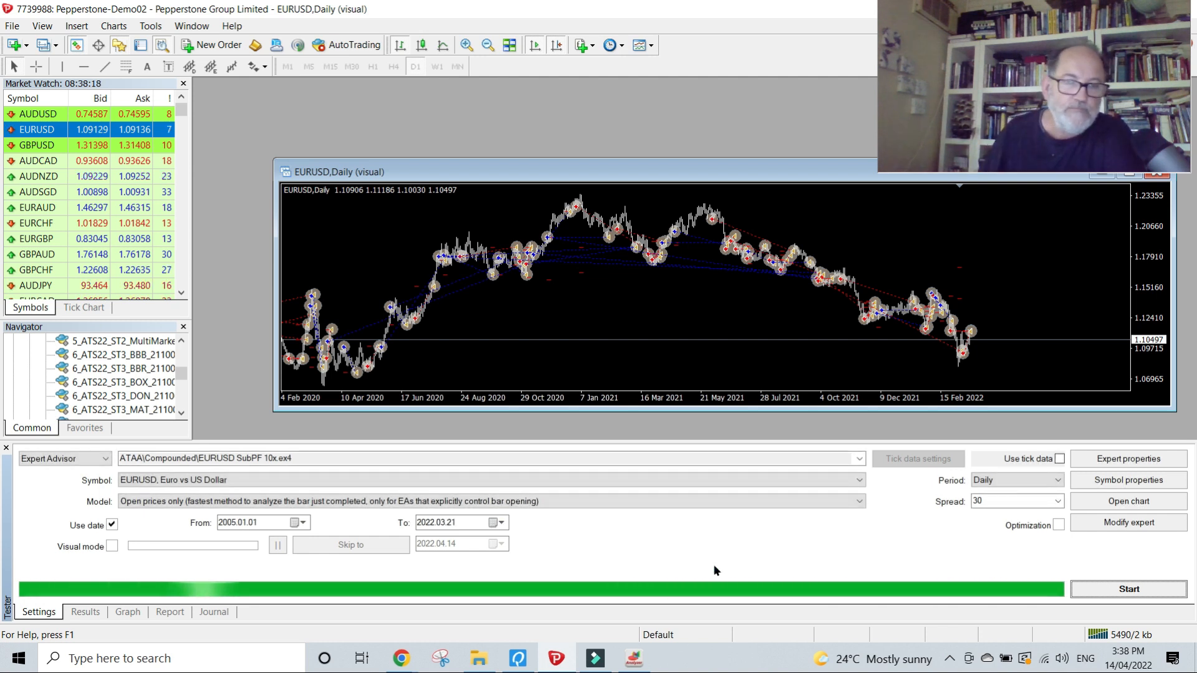
Save the 30-spread report to the desktop as EURUSD SQX Pepper +30Spread +2DST.htm and close the page that opens
left_click(168, 612)
right_click(282, 484)
left_click(324, 508)
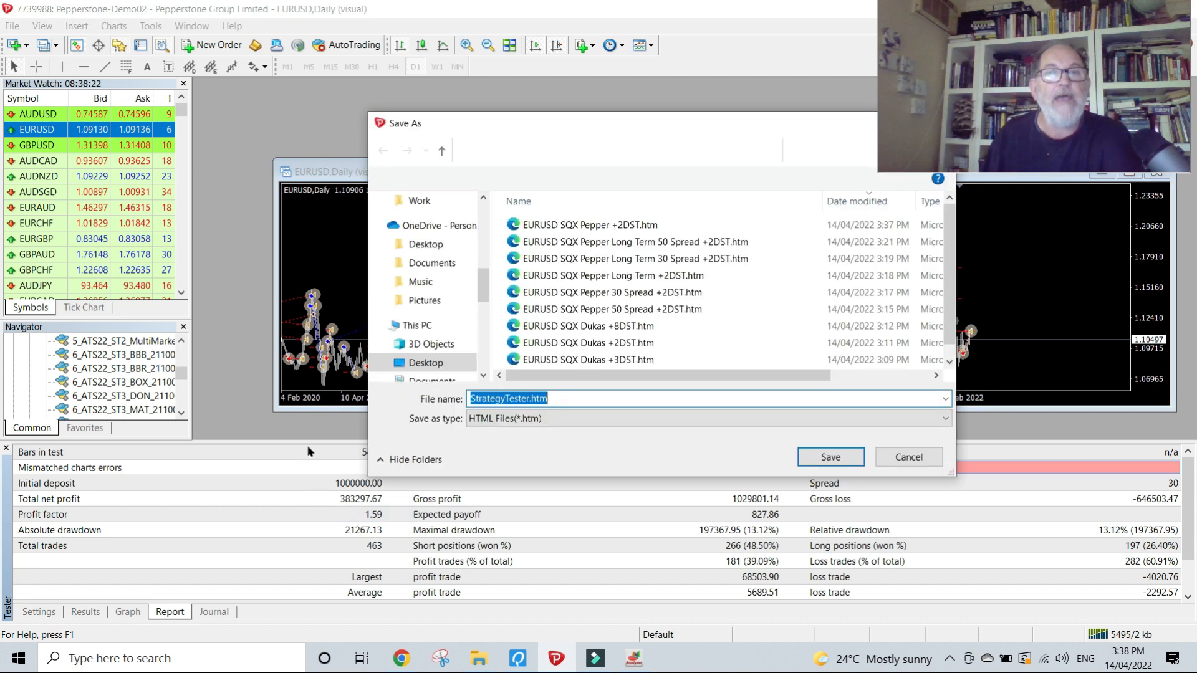
left_click(562, 259)
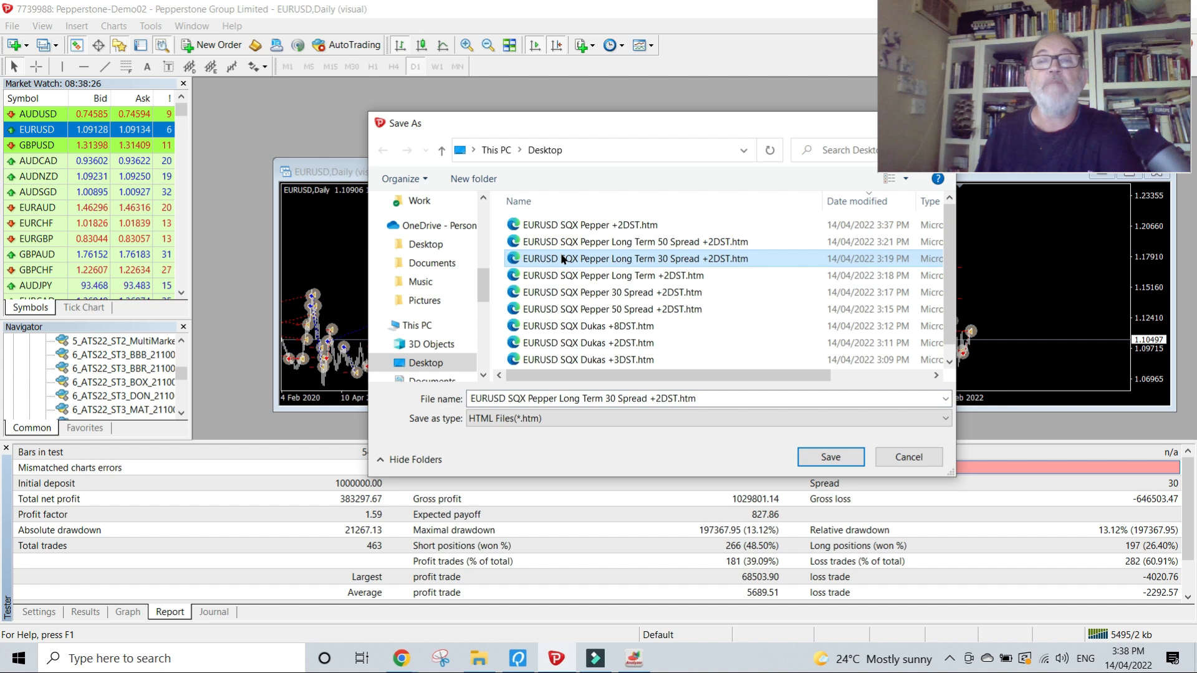
left_click(568, 227)
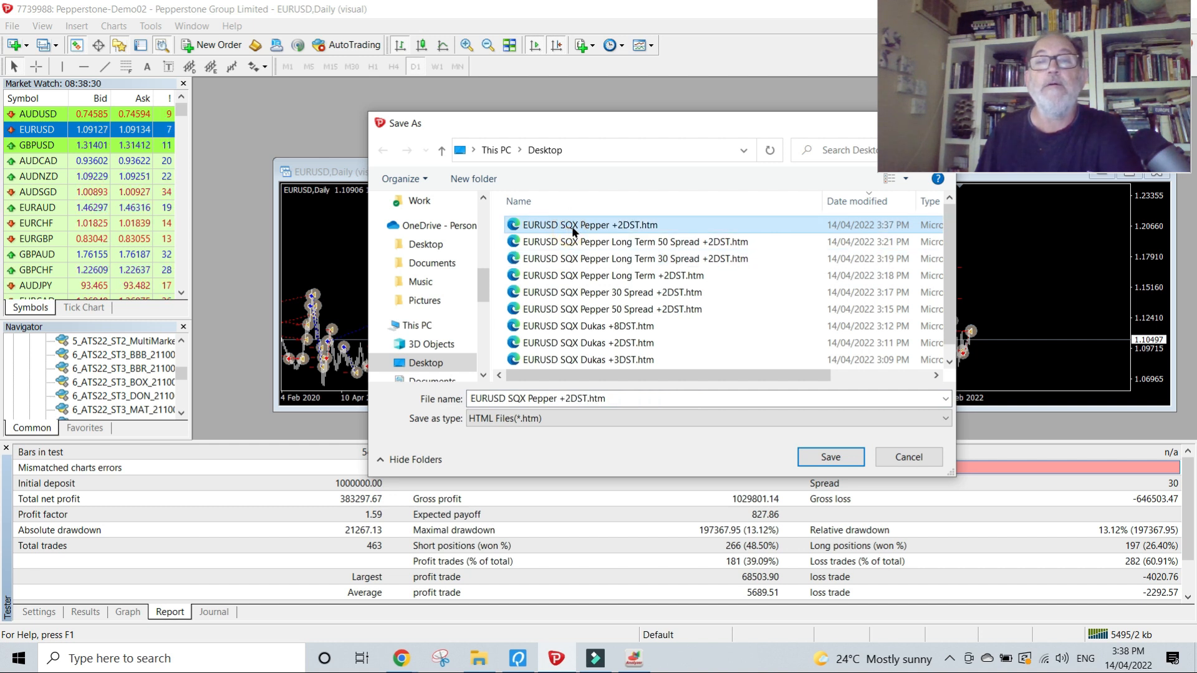
left_click(558, 397)
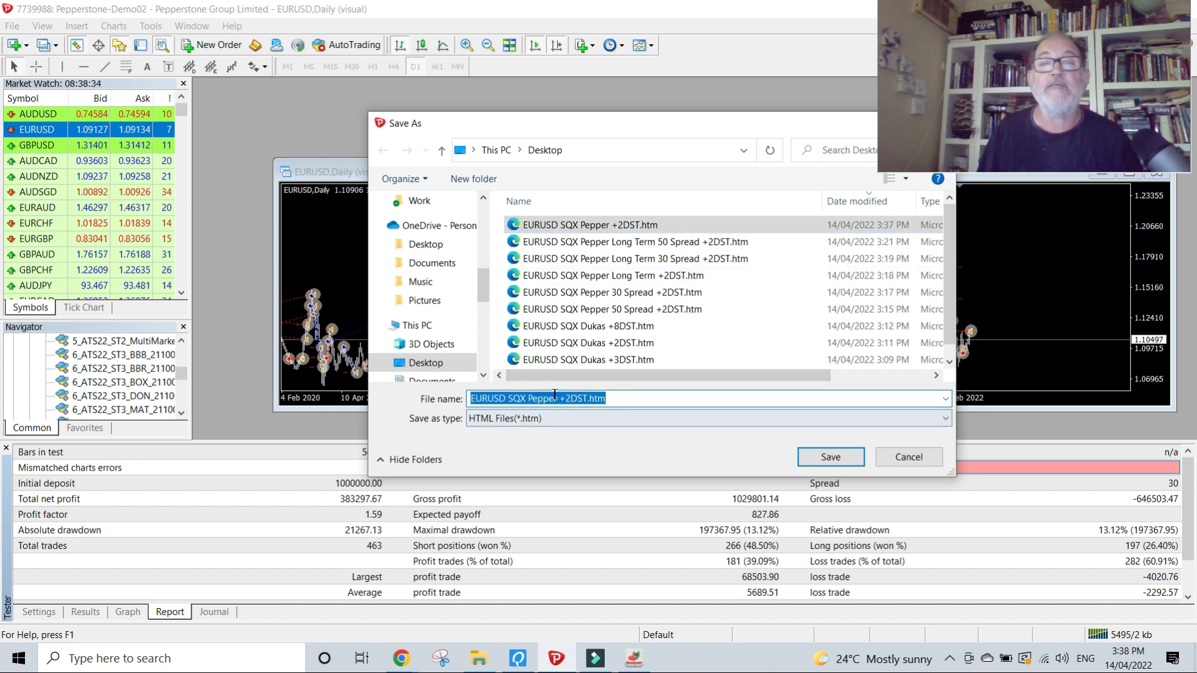
left_click(559, 398)
type("+30")
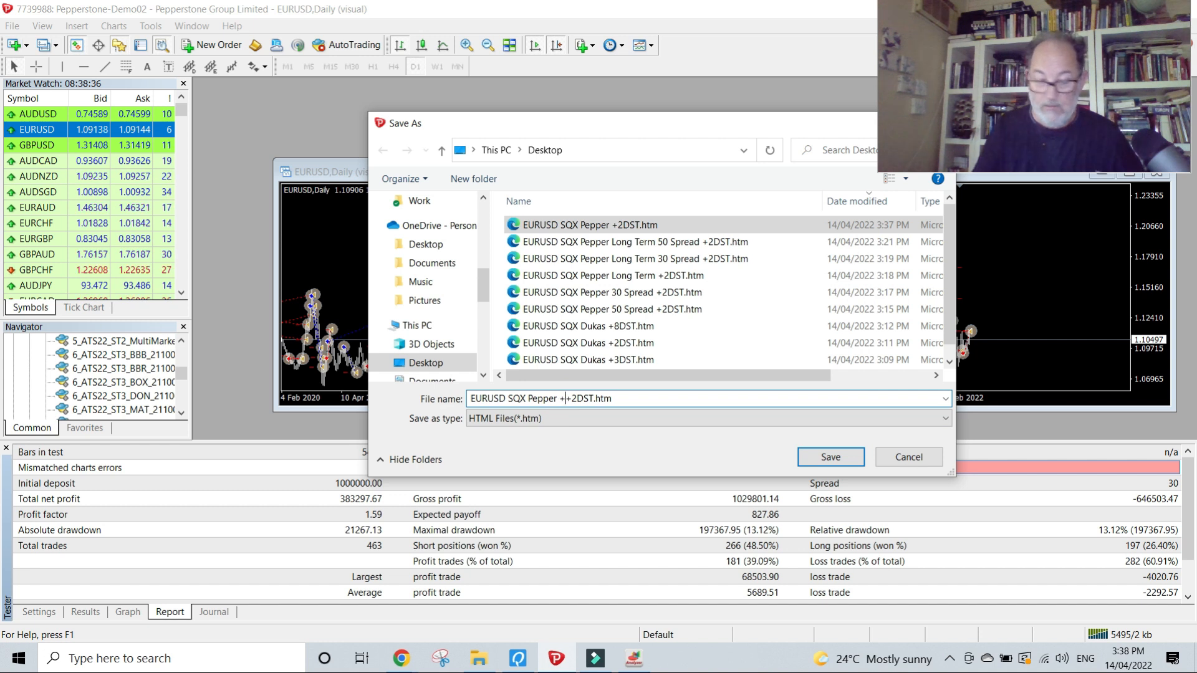
type("Spread")
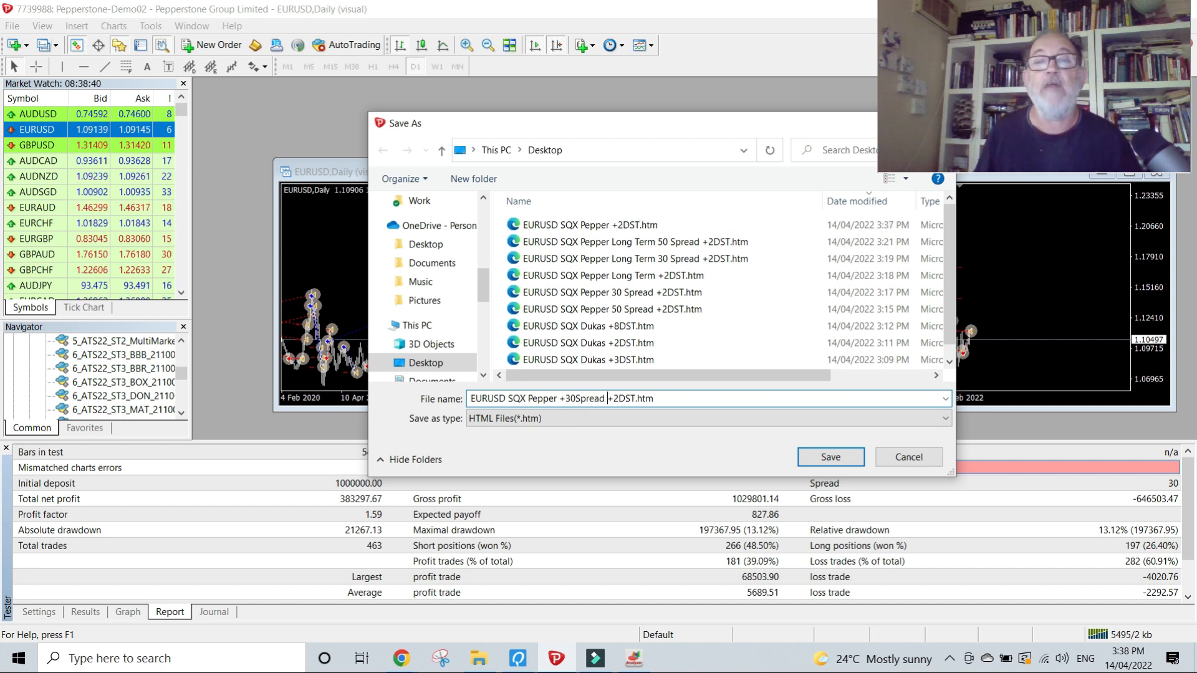
left_click(838, 457)
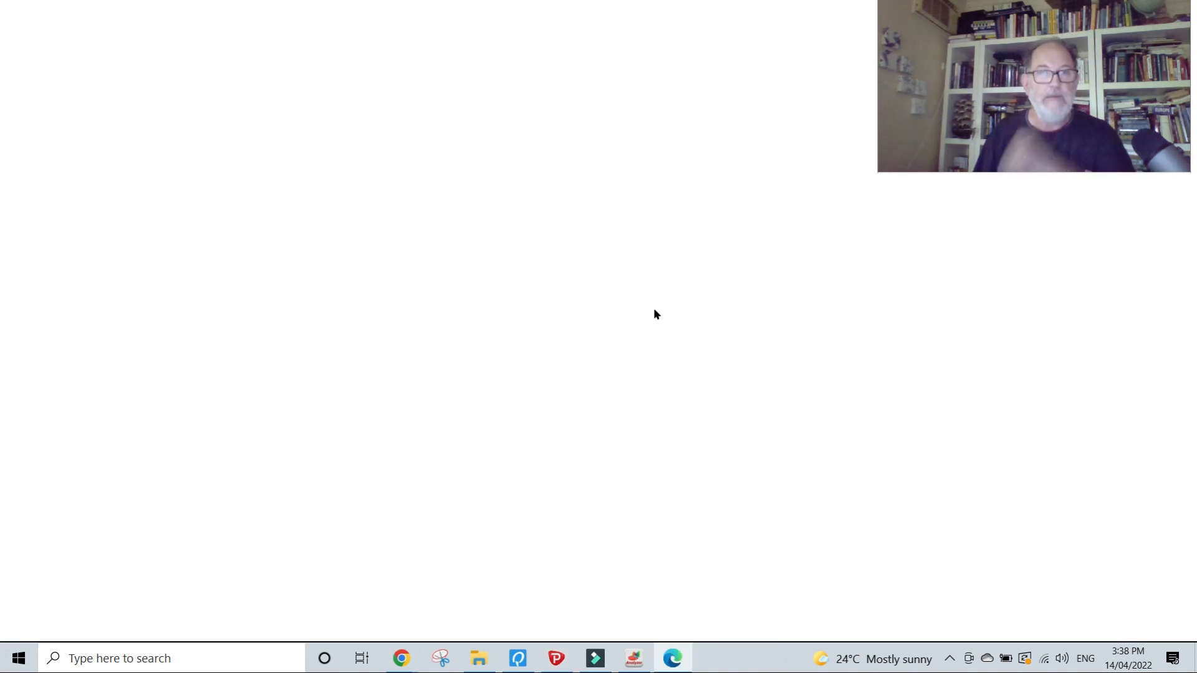
left_click(208, 13)
Set the tester's spread to 50 and rerun the backtest
left_click(39, 611)
double_click(1001, 499)
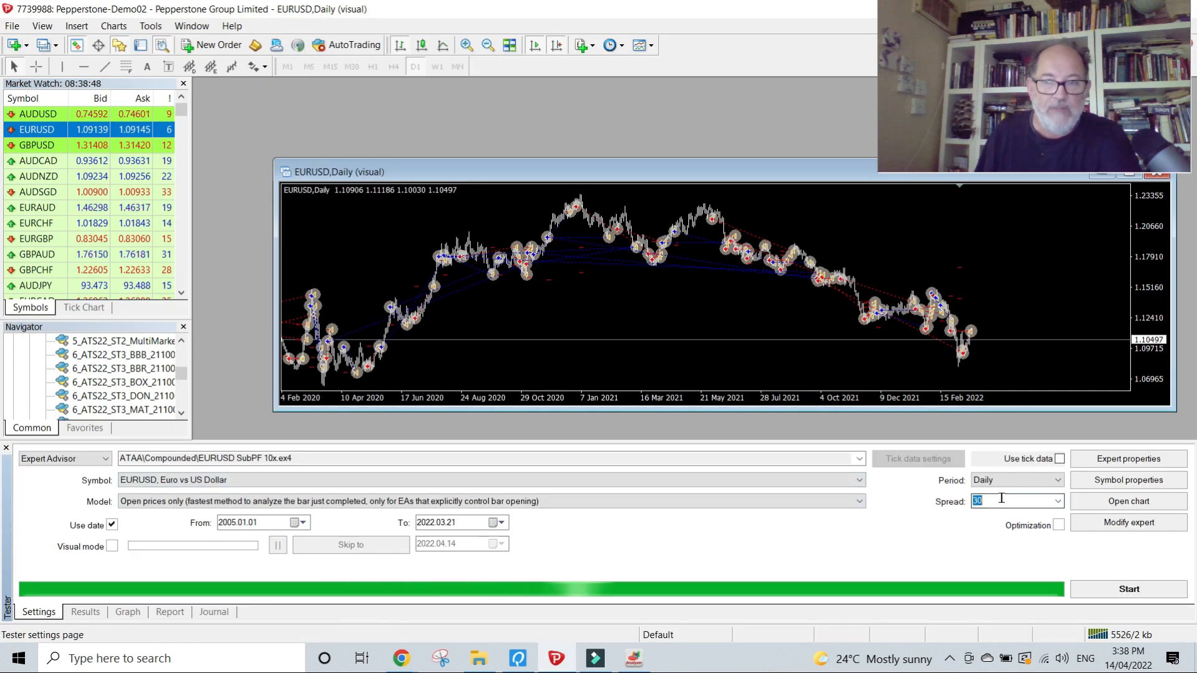
type("50")
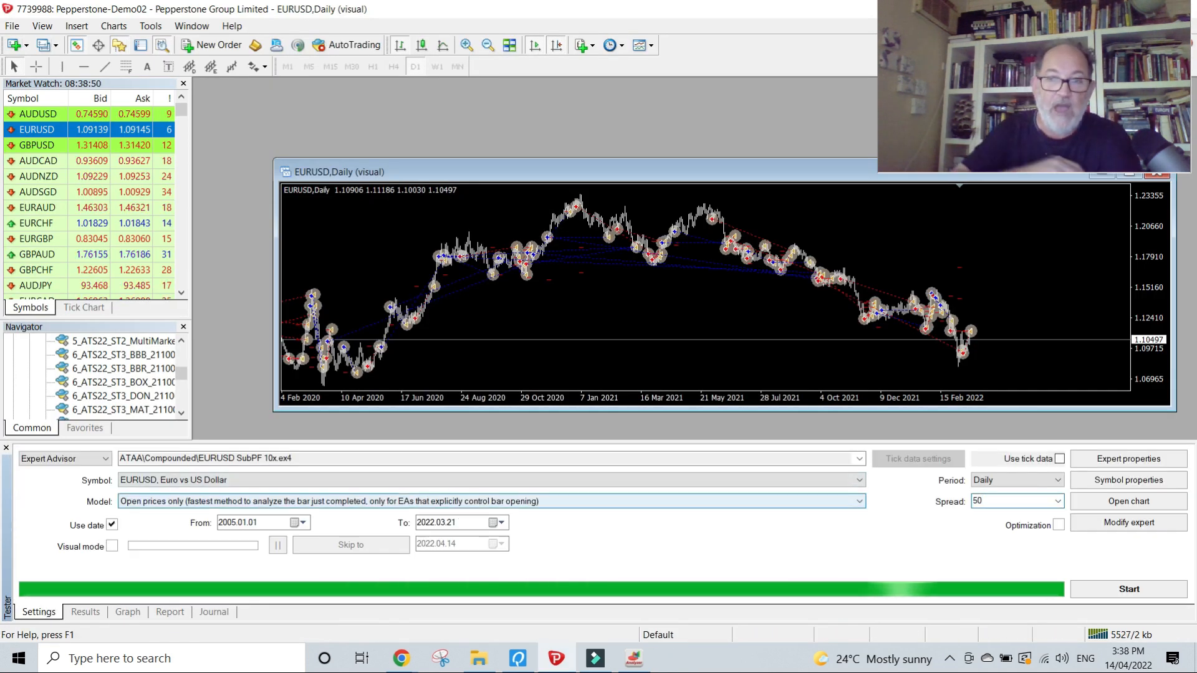
left_click(1119, 592)
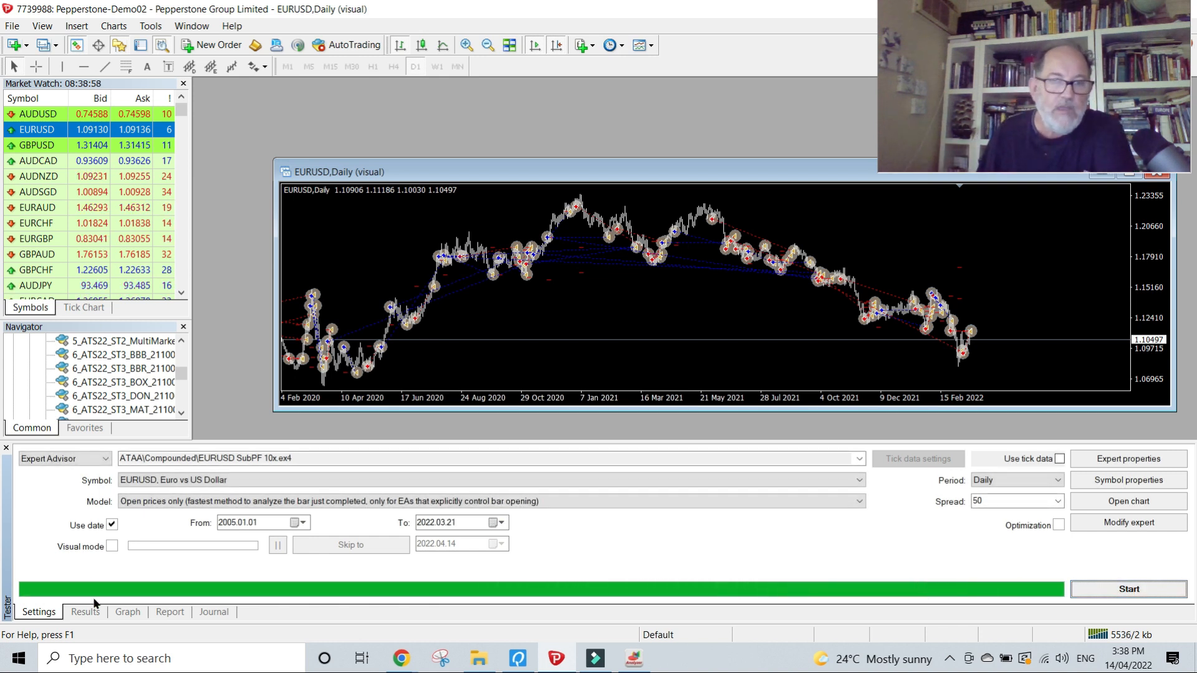
Save the 50-spread report to the desktop as EURUSD SQX Pepper +50Spread +2DST.htm and close the page that opens
left_click(170, 612)
right_click(293, 489)
left_click(325, 526)
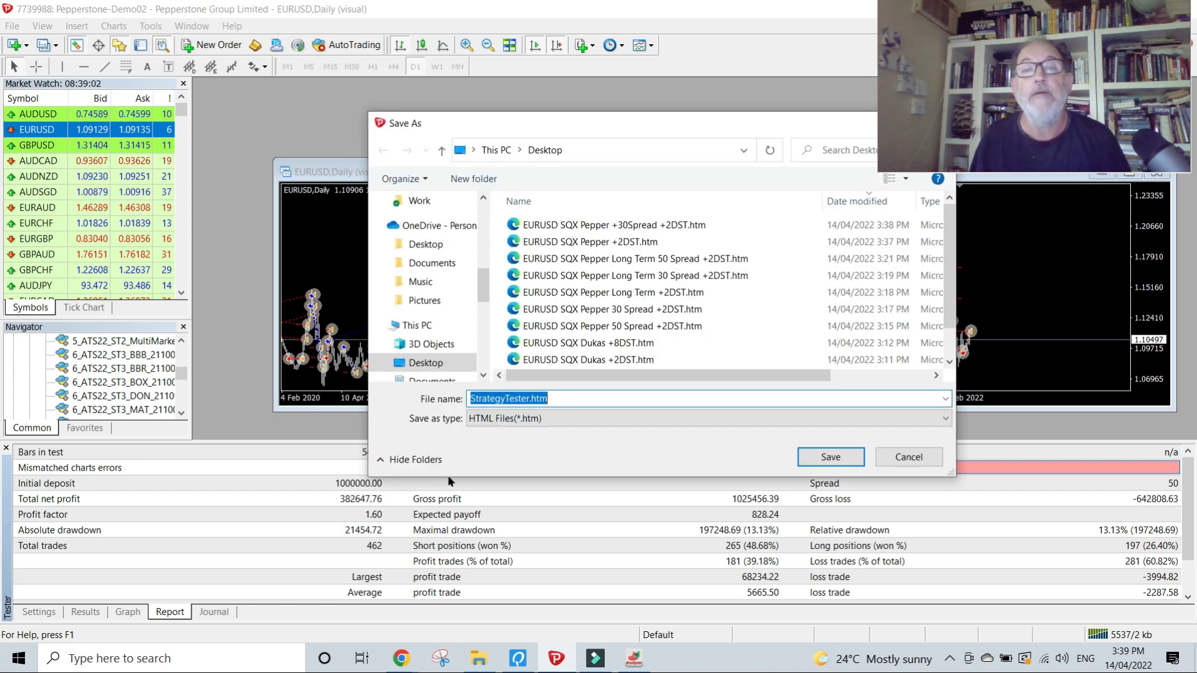
left_click(635, 225)
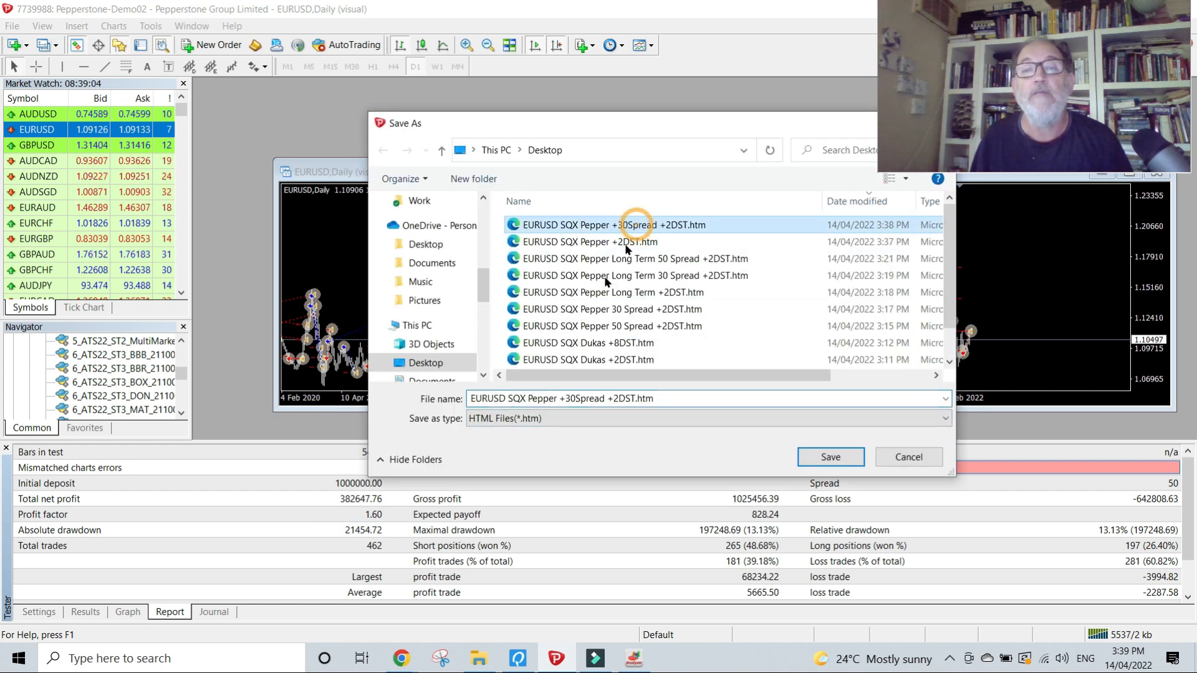
left_click(566, 398)
double_click(565, 399)
left_click(570, 398)
key("BackSpace")
type("5")
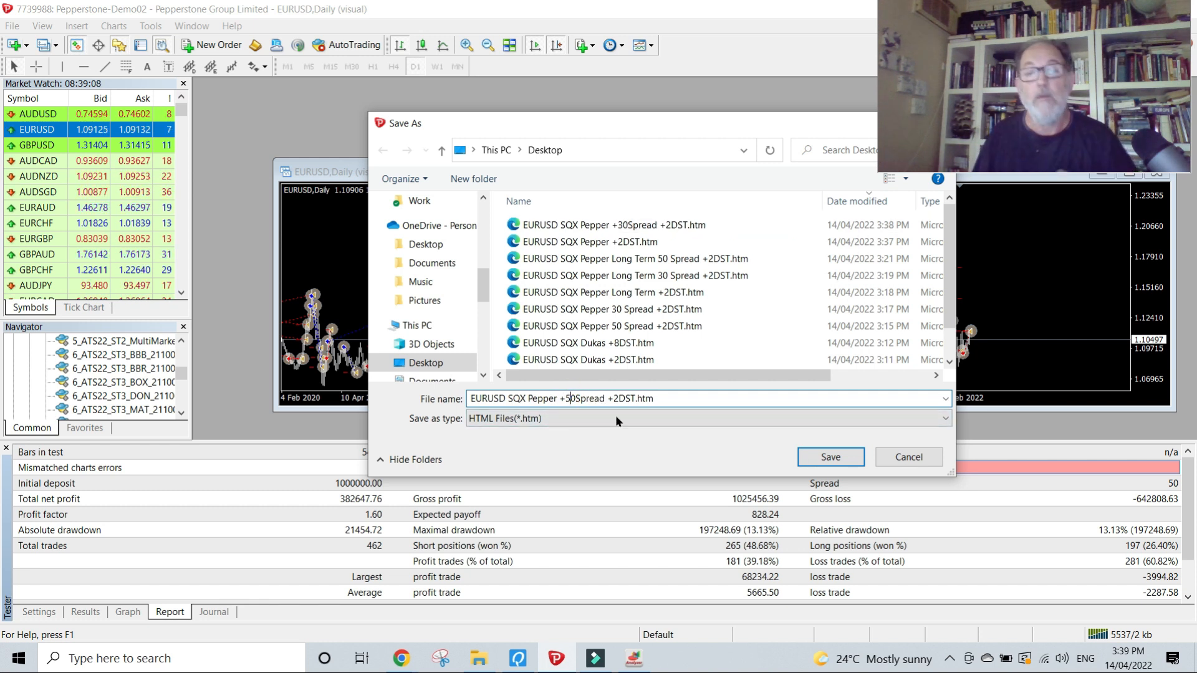
left_click(830, 456)
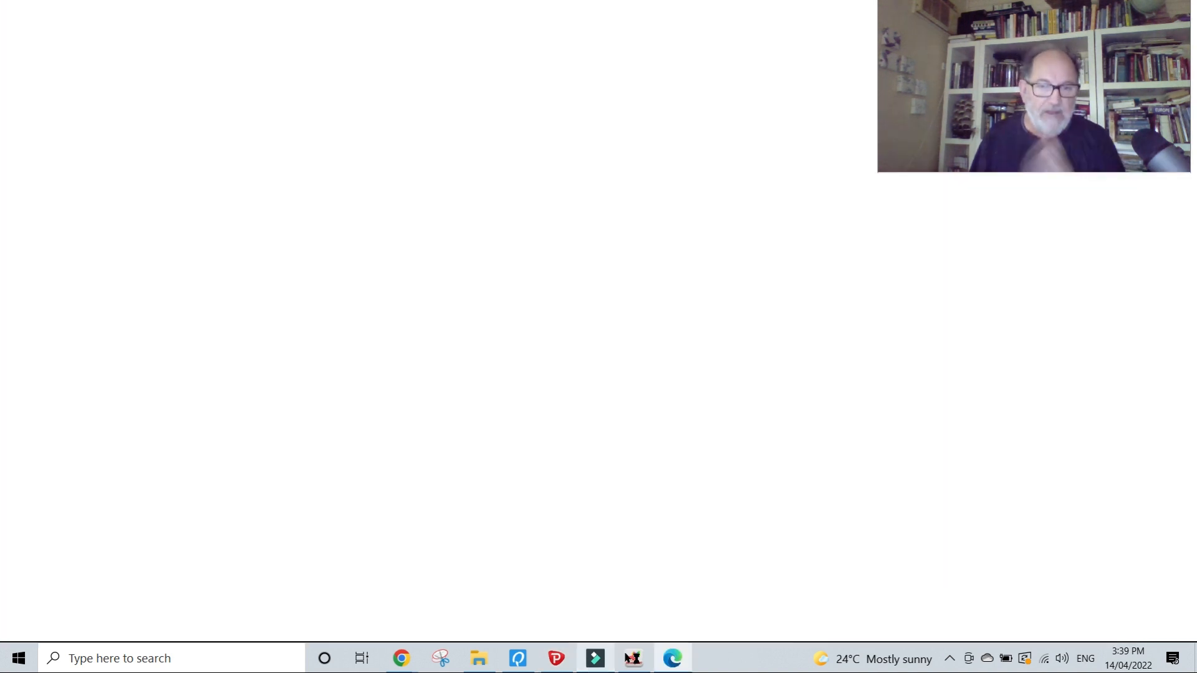
mouse_move(634, 666)
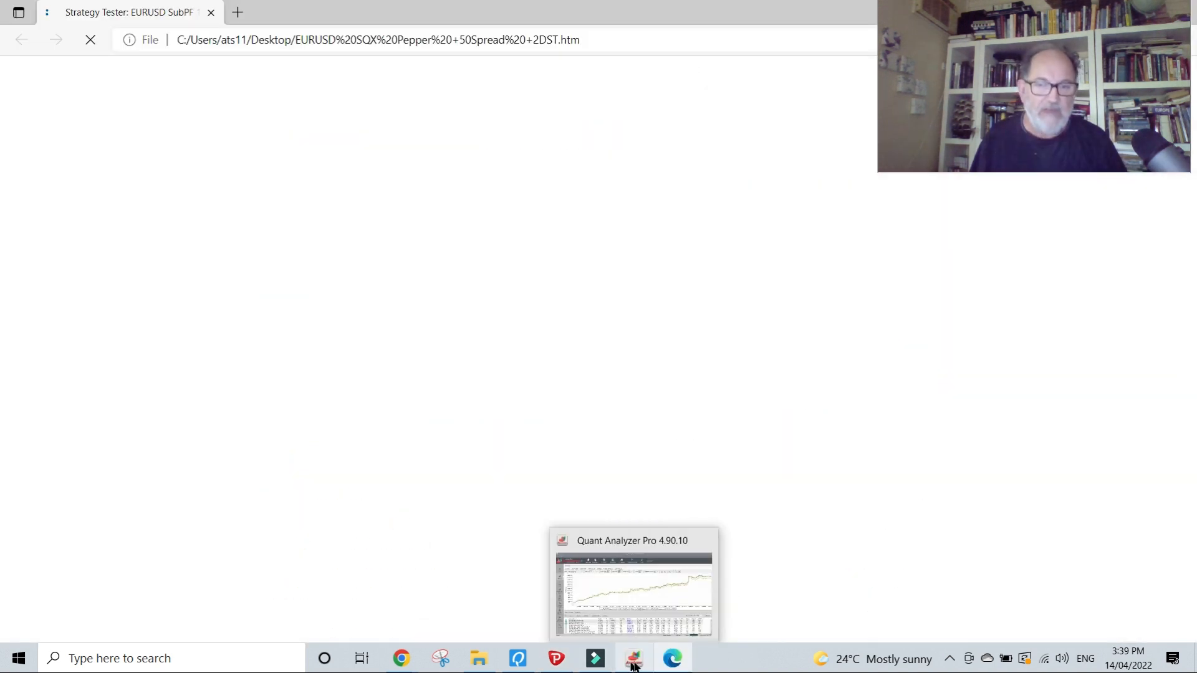
left_click(208, 11)
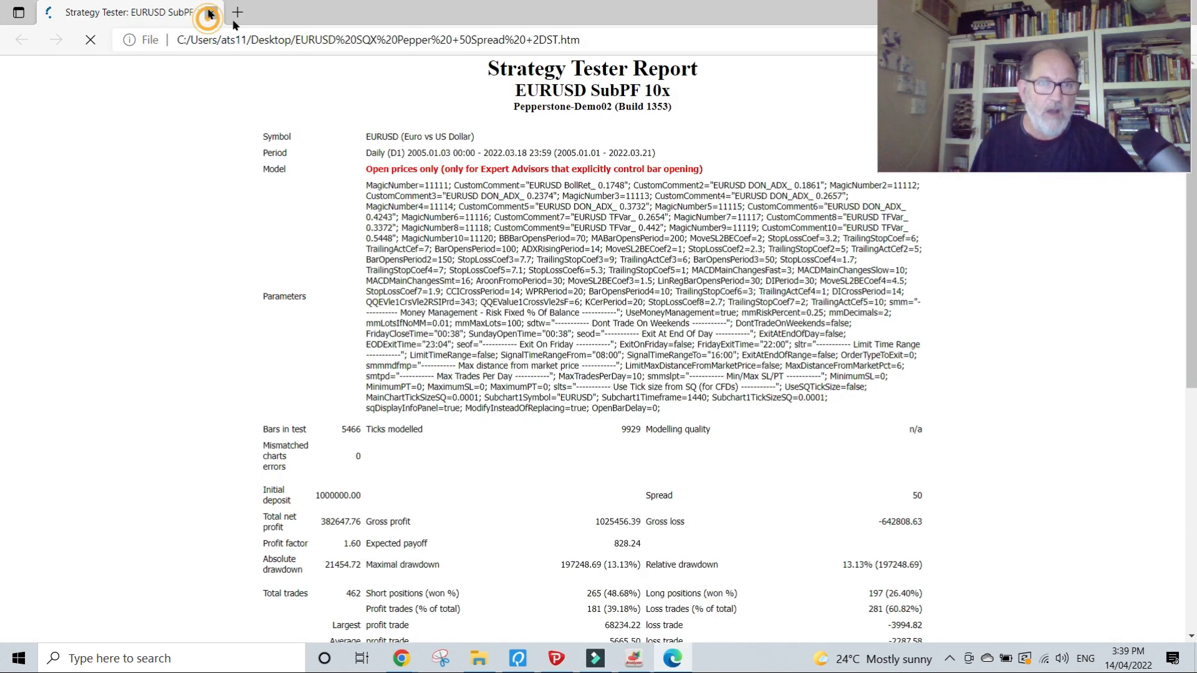
Switch to Quant Analyzer and remove all results from the simple strategies table
left_click(630, 661)
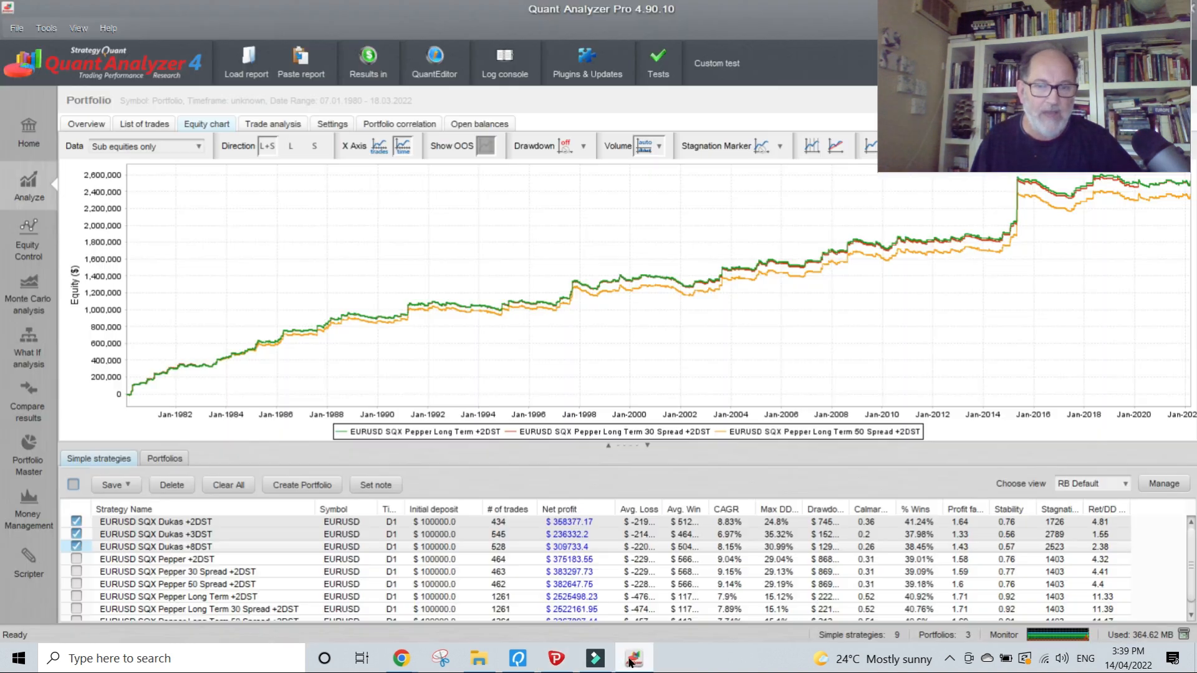
left_click(74, 485)
left_click(228, 484)
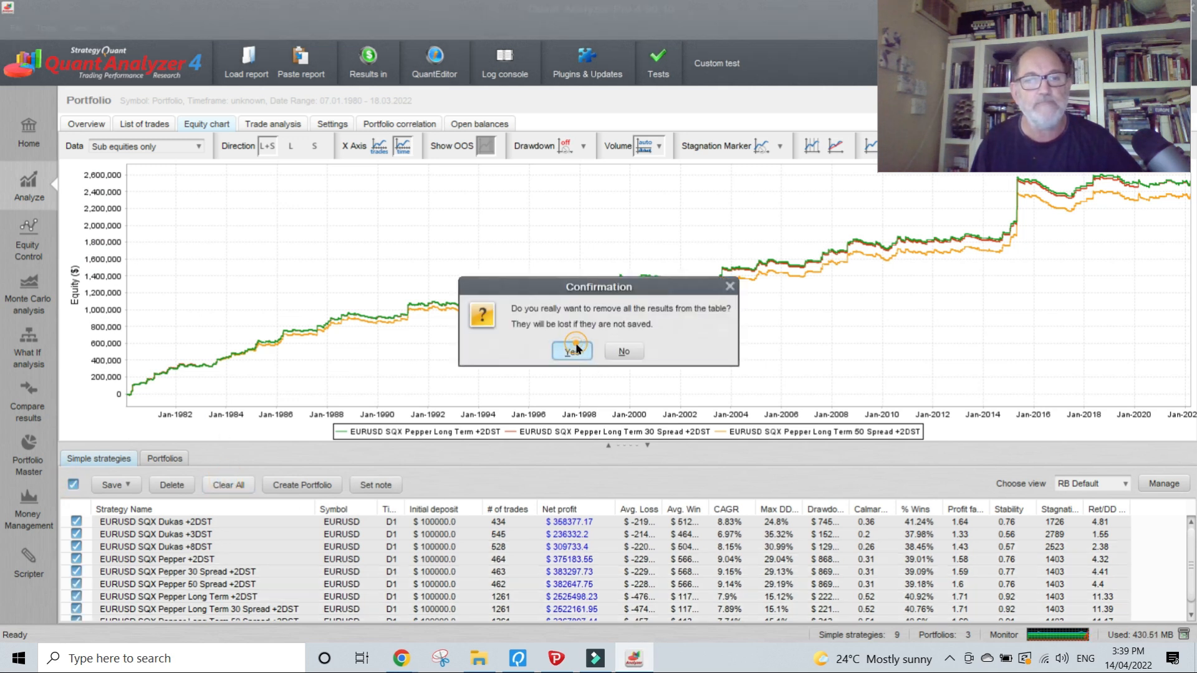
left_click(576, 349)
Remove all results from the portfolios table
left_click(166, 459)
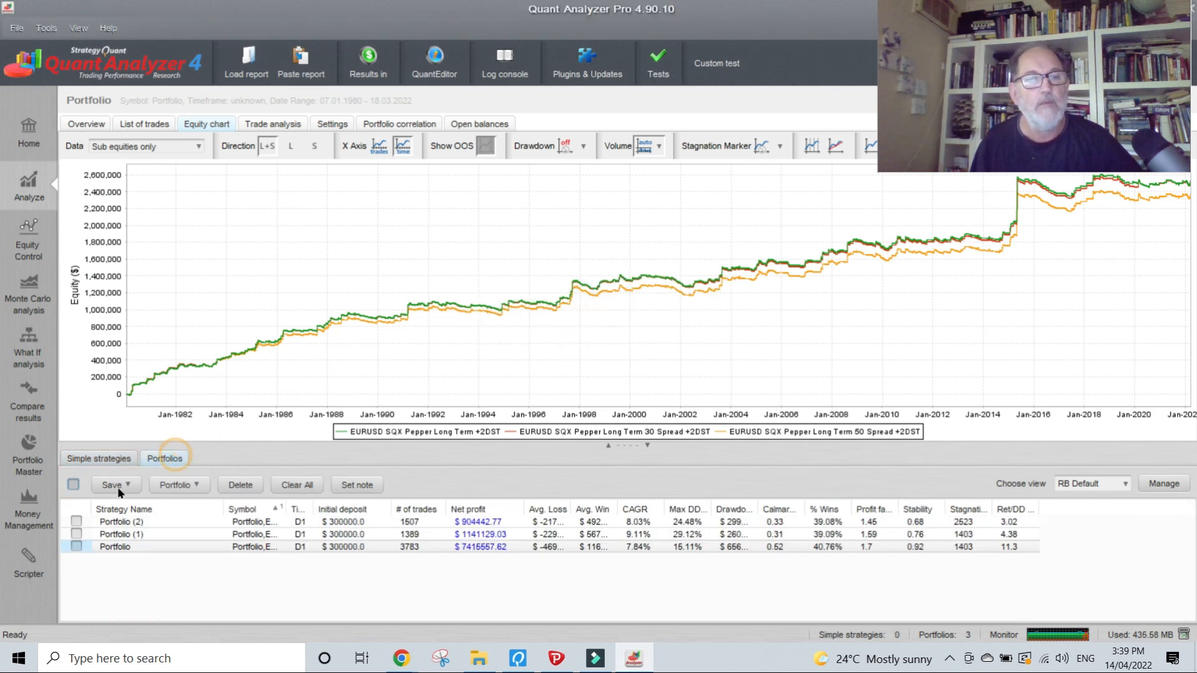
left_click(74, 486)
left_click(296, 485)
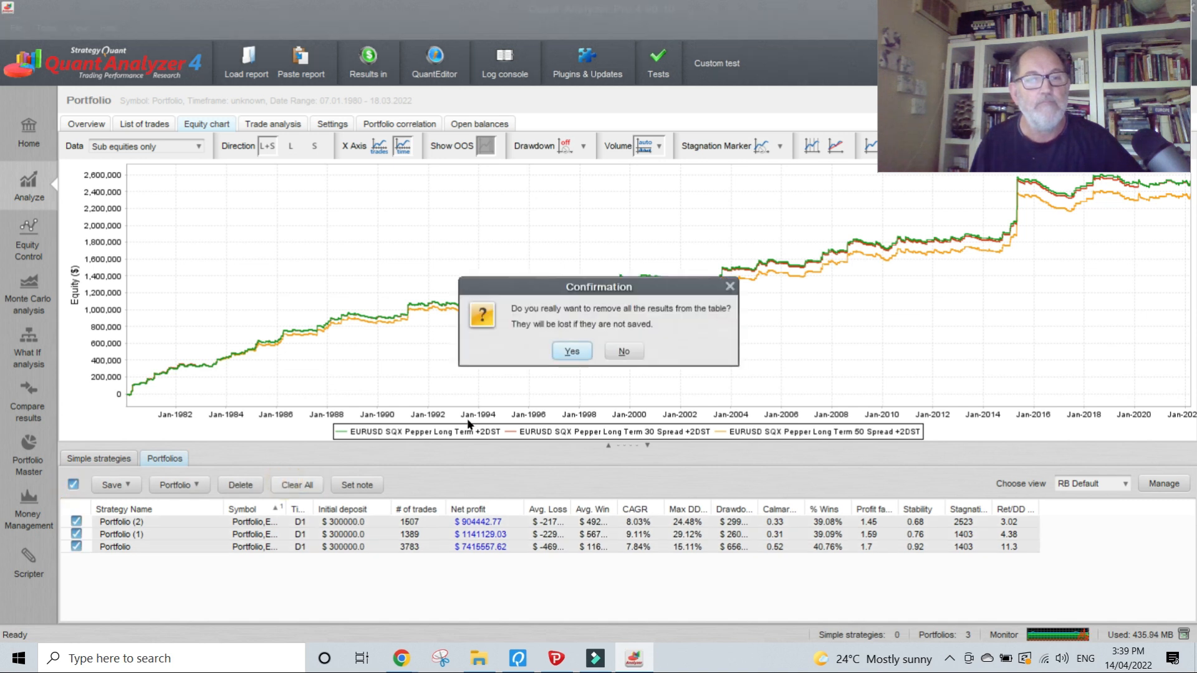
left_click(566, 351)
Load the EURUSD SQX Pepper +2DST, +30Spread +2DST and +50Spread +2DST reports from the desktop as simple strategies with default import settings
left_click(97, 459)
left_click(245, 52)
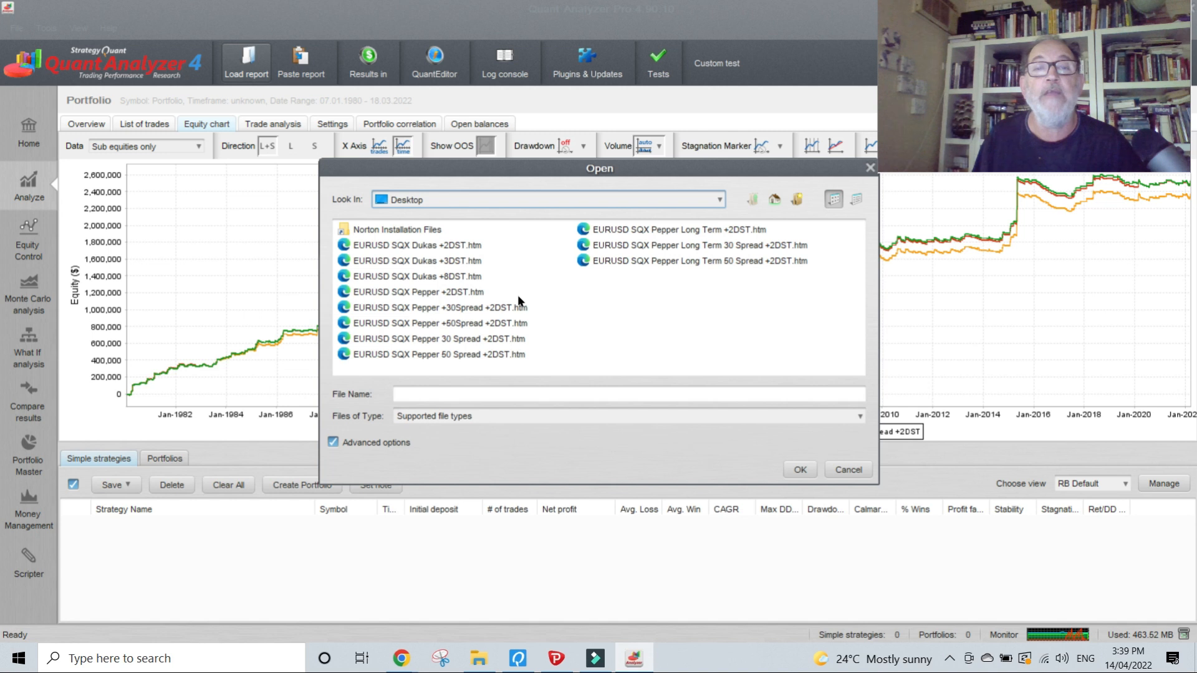
left_click(414, 295)
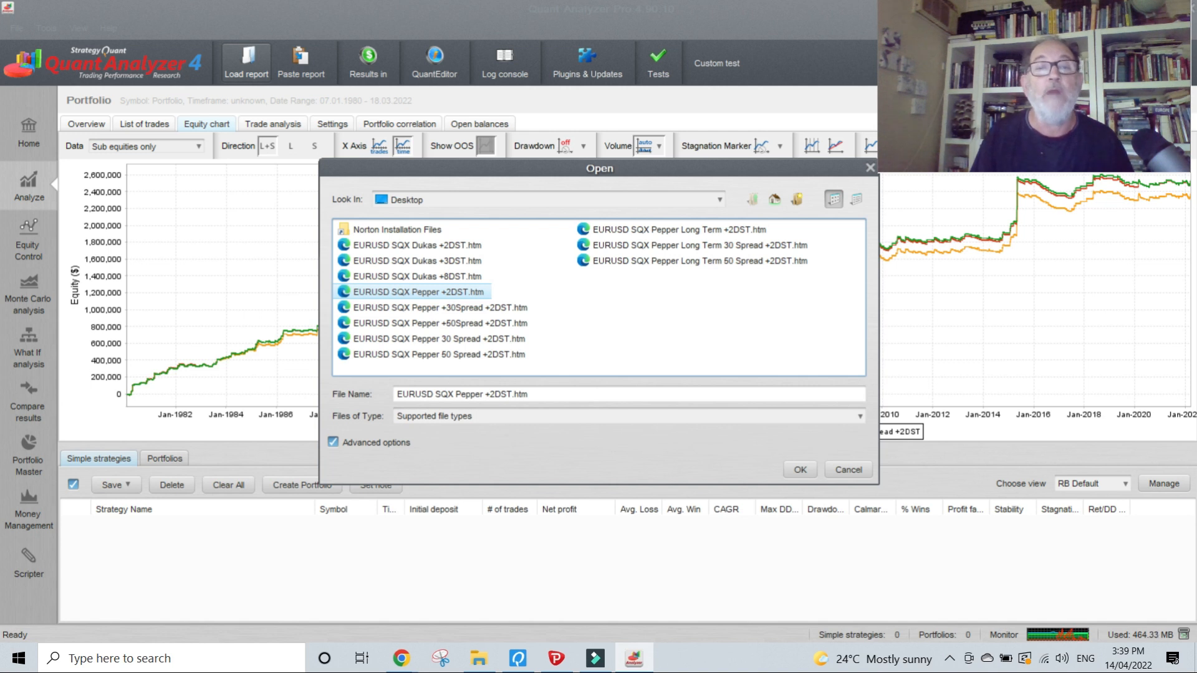
left_click(416, 308, "ctrl")
left_click(416, 324, "ctrl")
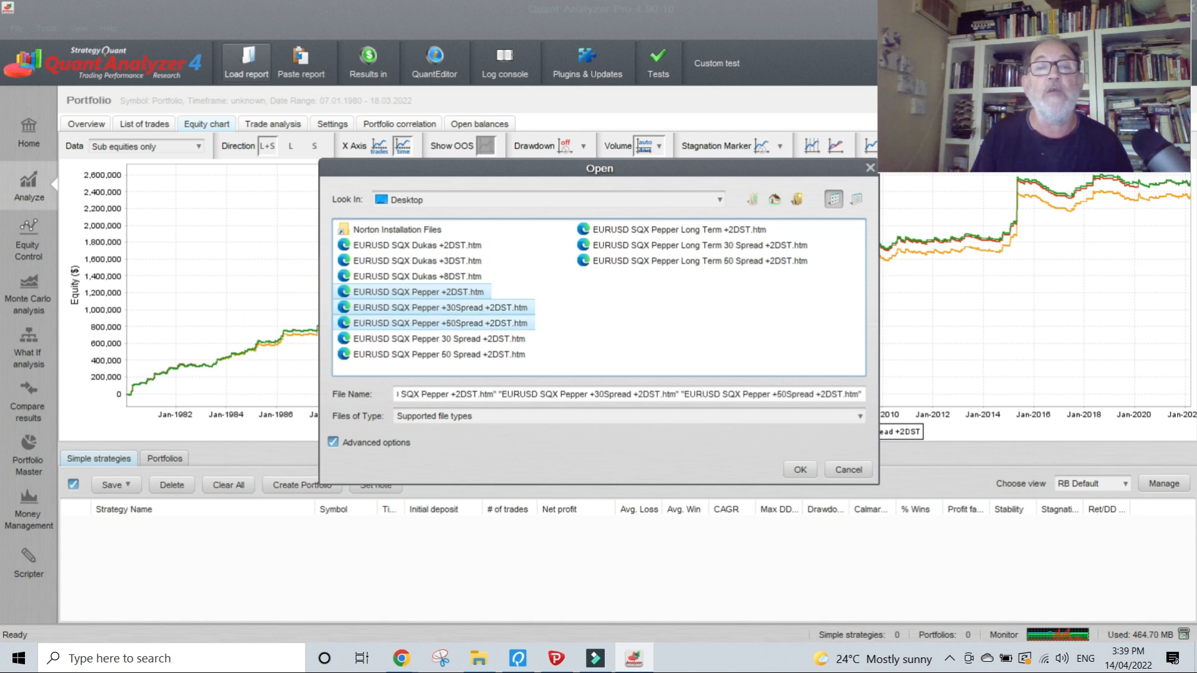
left_click(800, 469)
left_click(785, 511)
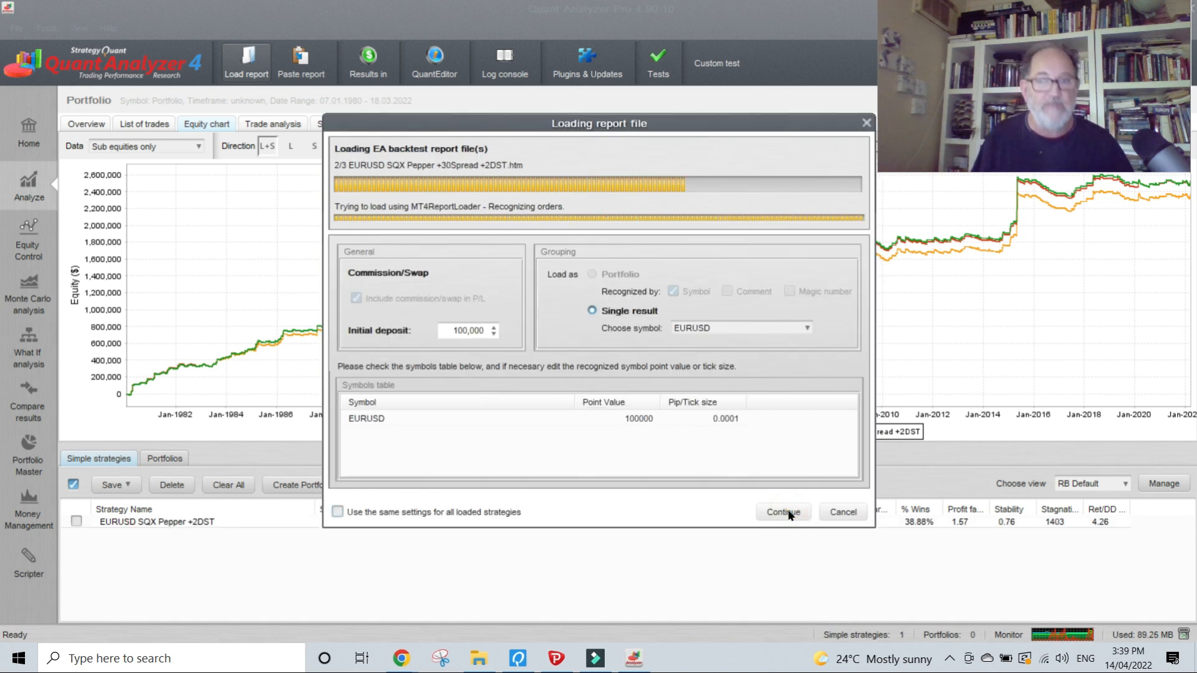
left_click(787, 511)
left_click(787, 512)
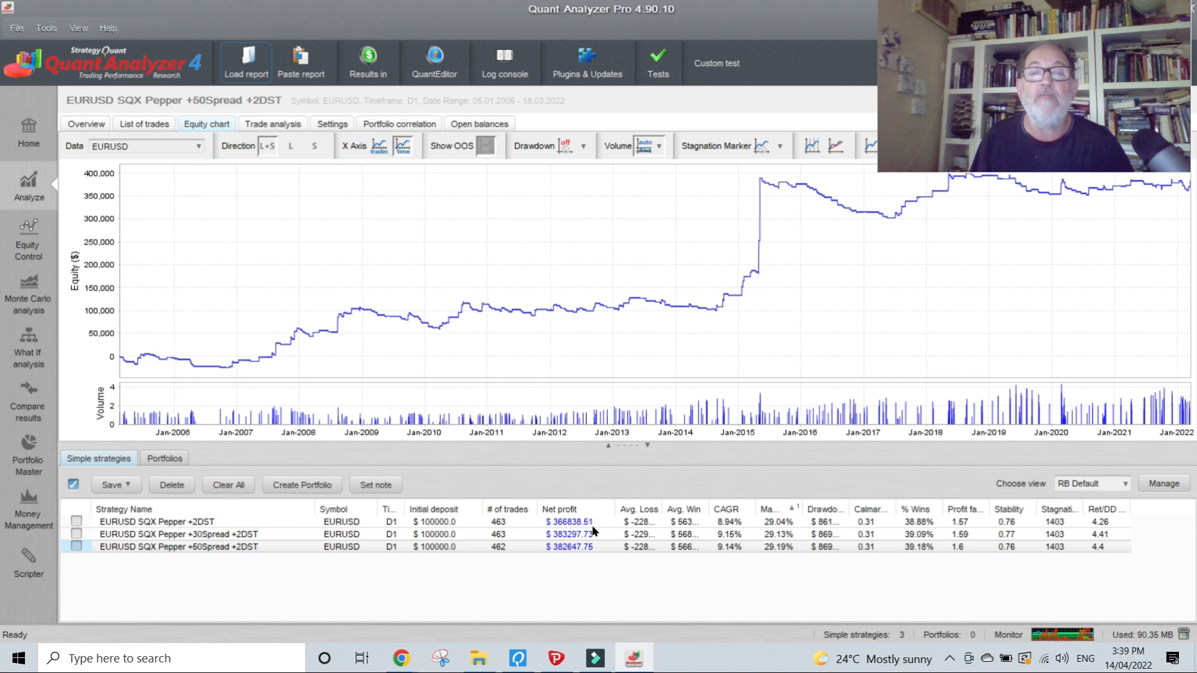
Compare the number of trades across the three loaded Pepper strategies
left_click(509, 519)
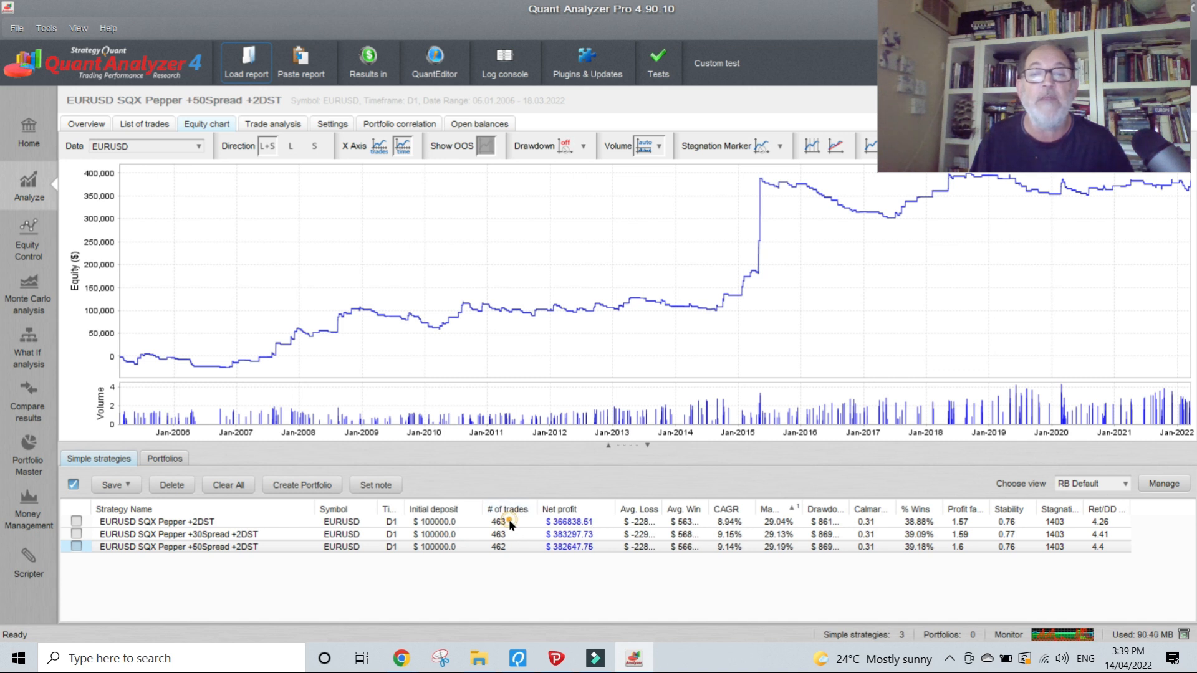
left_click(507, 534)
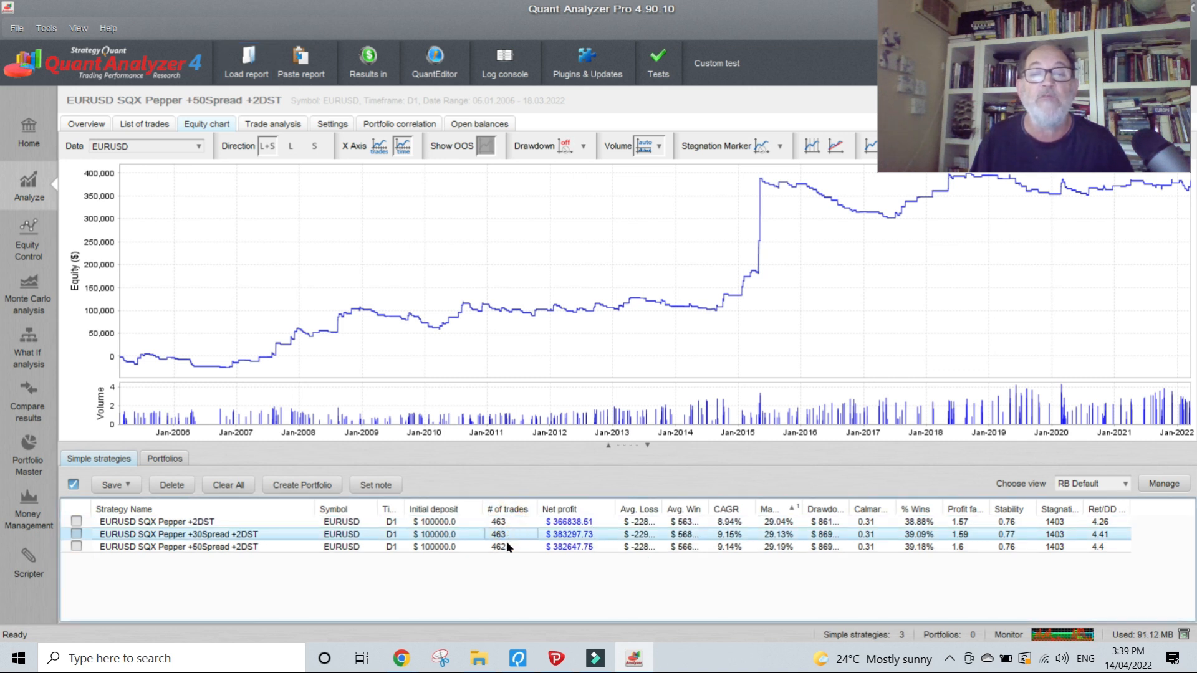
left_click(507, 542)
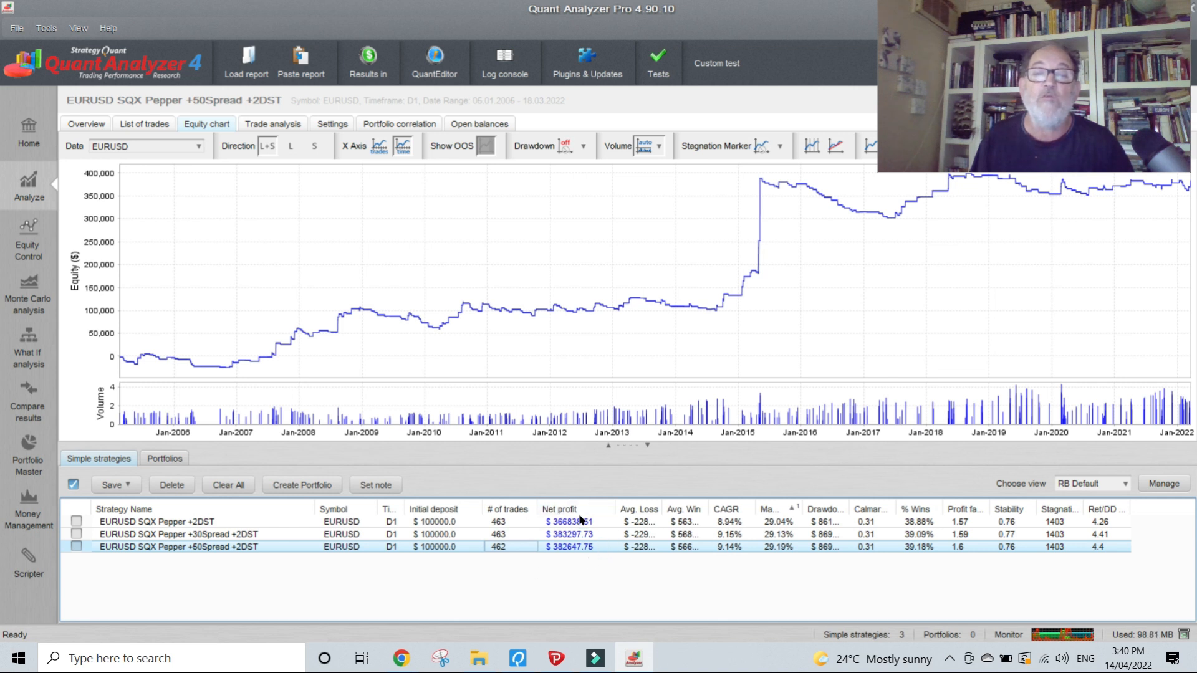
Create a portfolio from all three strategies and set its equity chart to show sub equities only
left_click(73, 484)
left_click(299, 485)
left_click(334, 521)
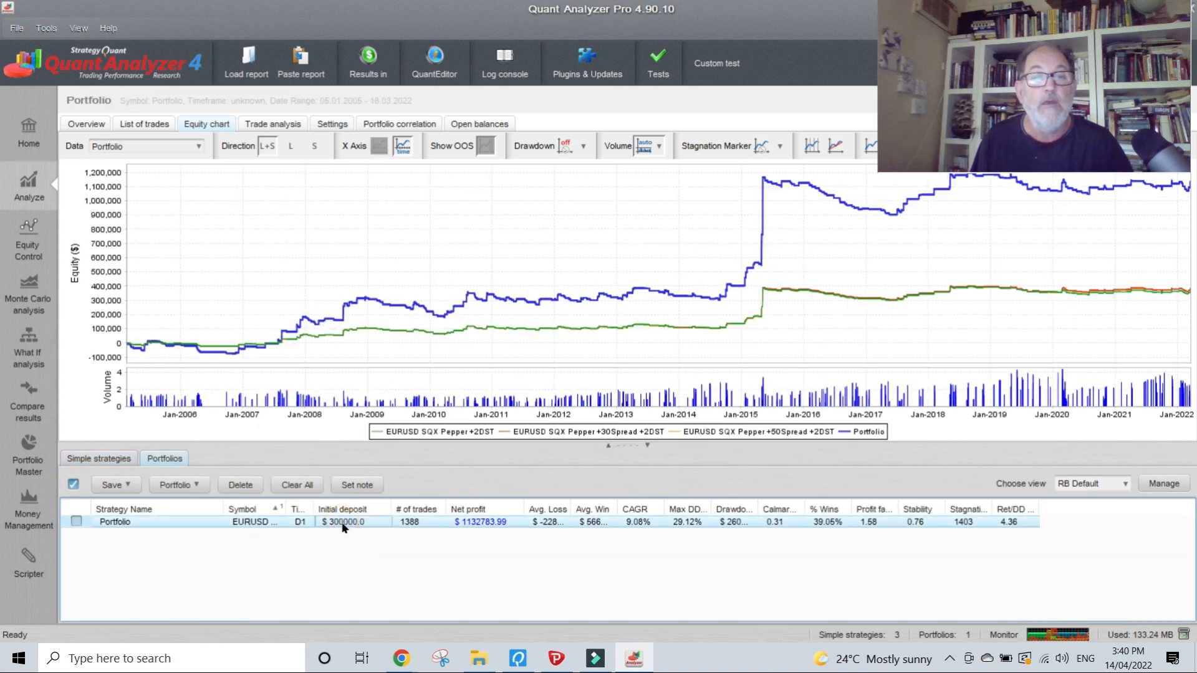
left_click(199, 146)
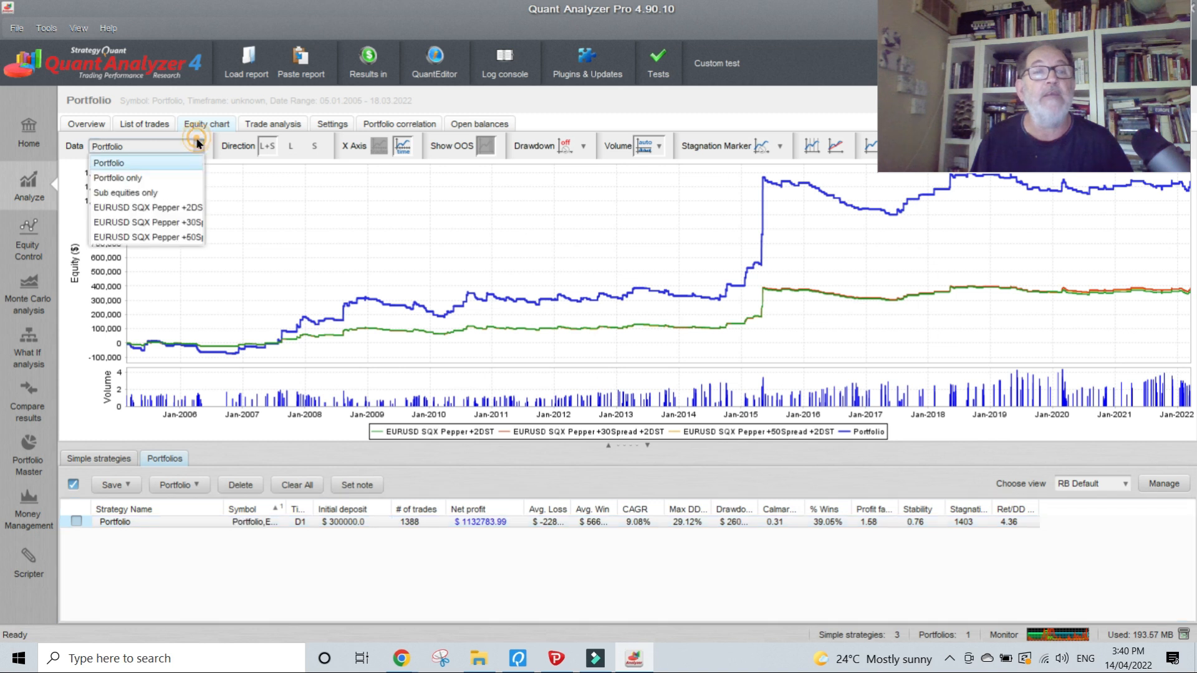
left_click(154, 190)
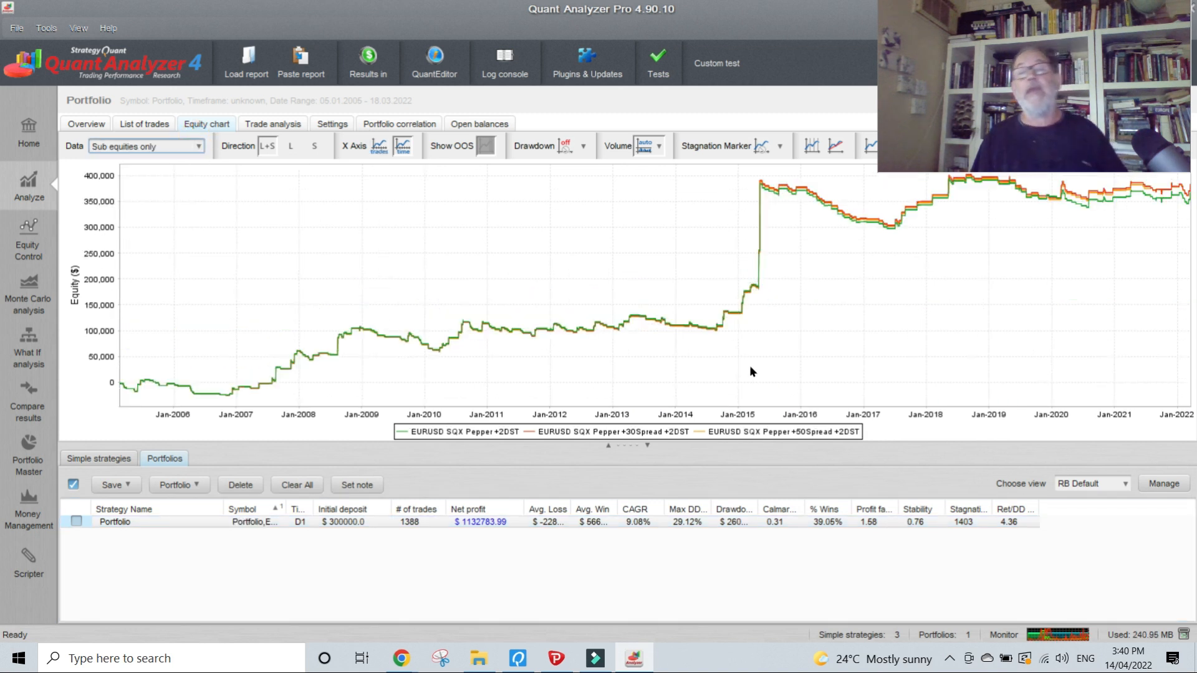
Switch to MetaTrader 4 and show the strategy tester's settings
left_click_drag(1039, 13, 1034, 566)
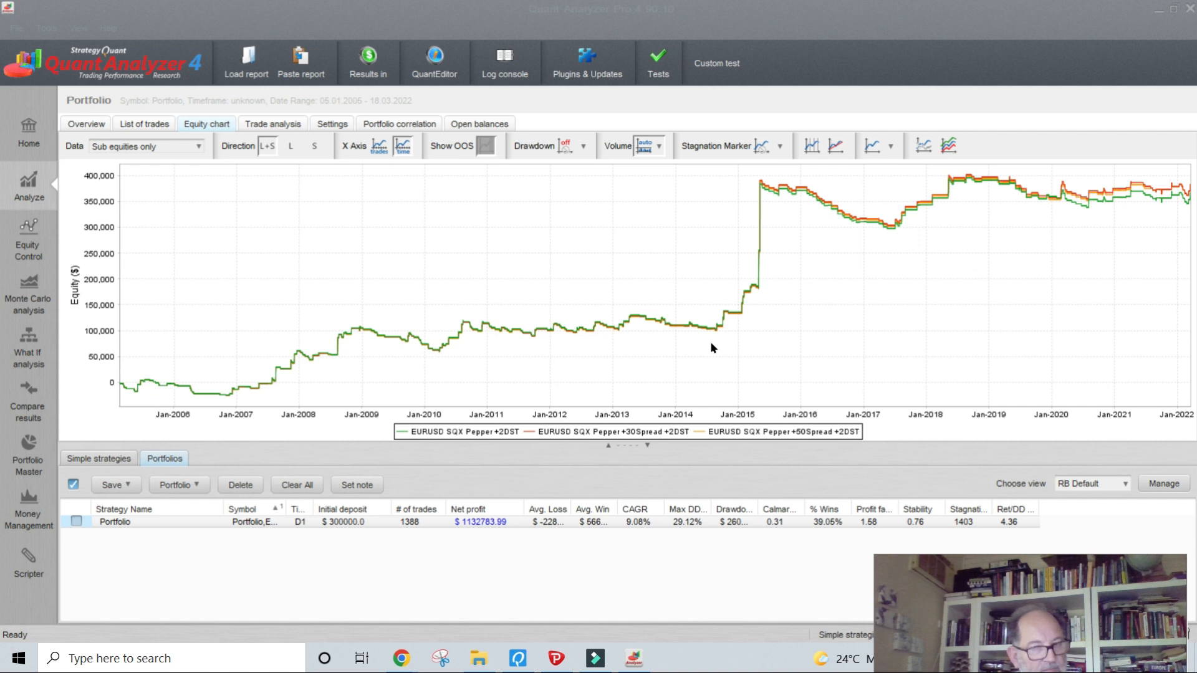
left_click(553, 657)
left_click_drag(974, 575, 985, 10)
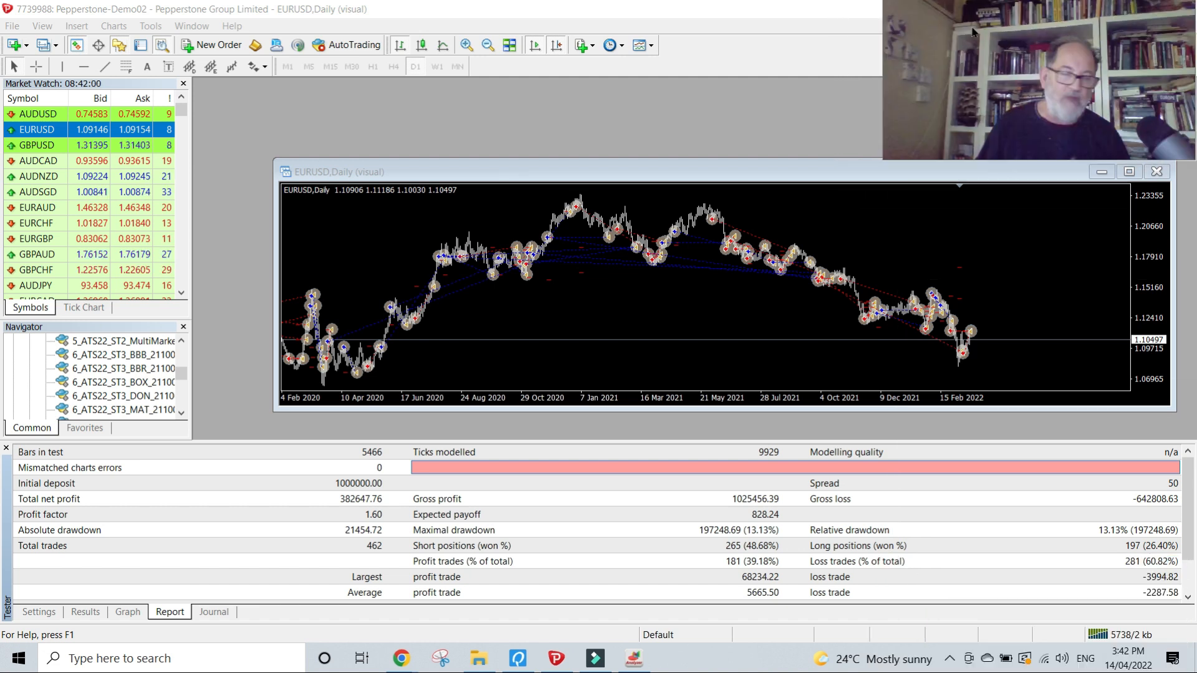
left_click(40, 612)
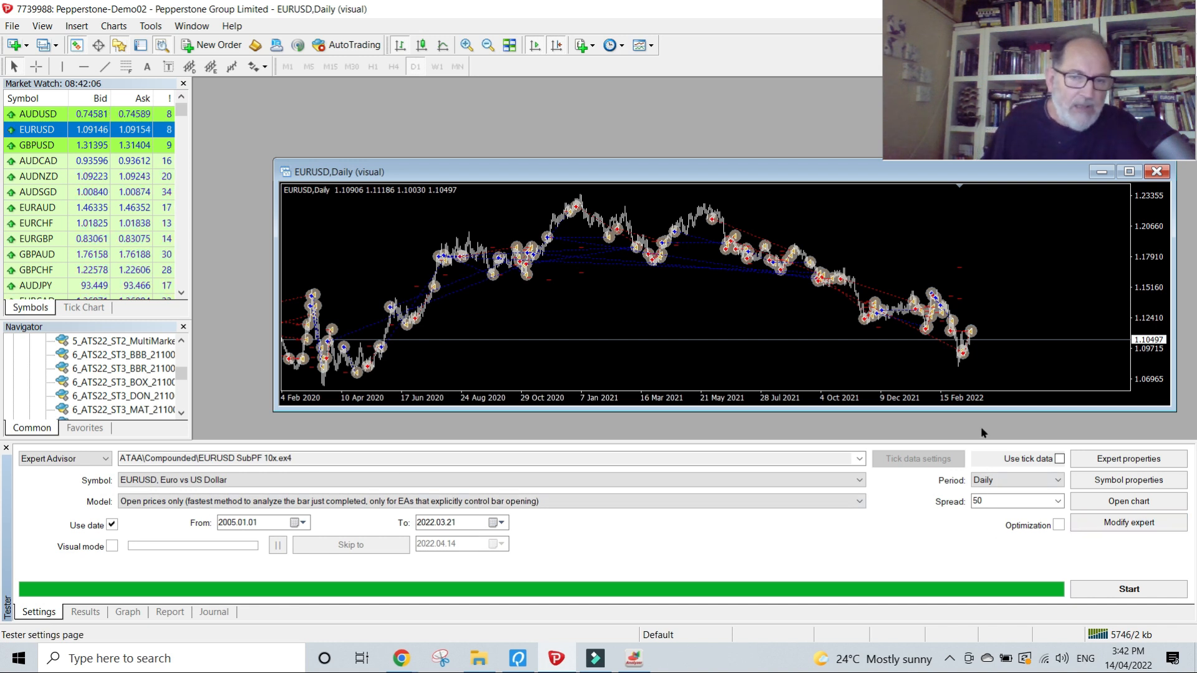
Minimize the open windows to locate the Tick Data Manager shortcut on the desktop, and return to MetaTrader 4
left_click_drag(912, 24, 889, 560)
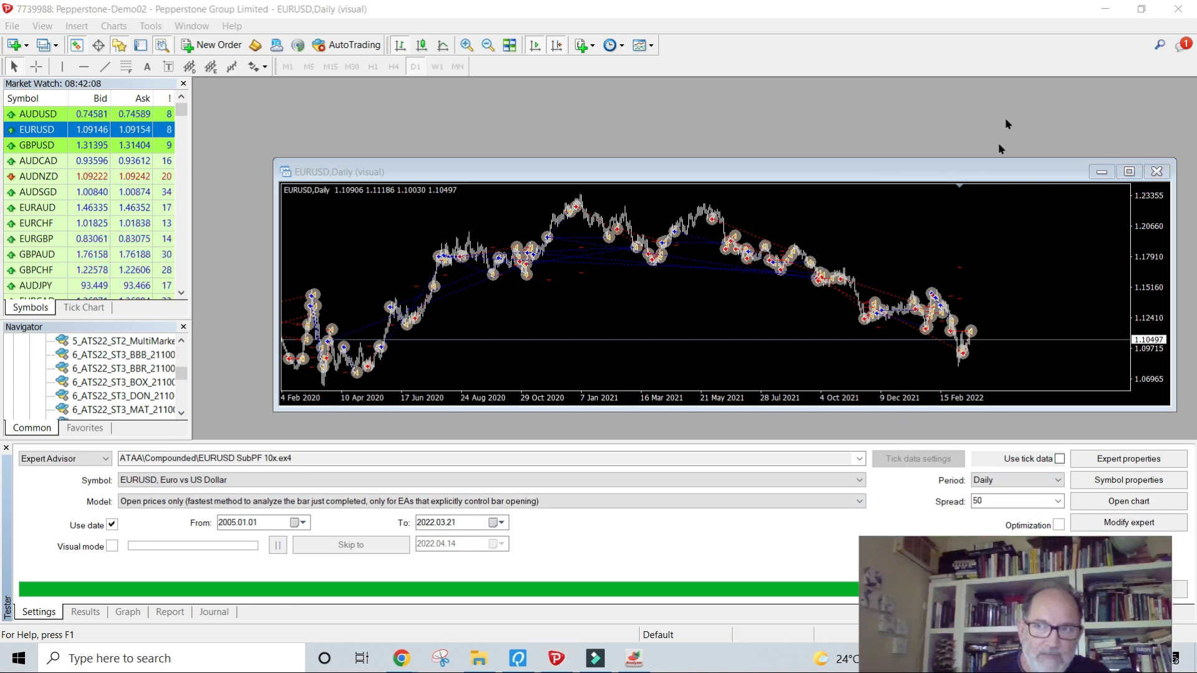
left_click(1100, 11)
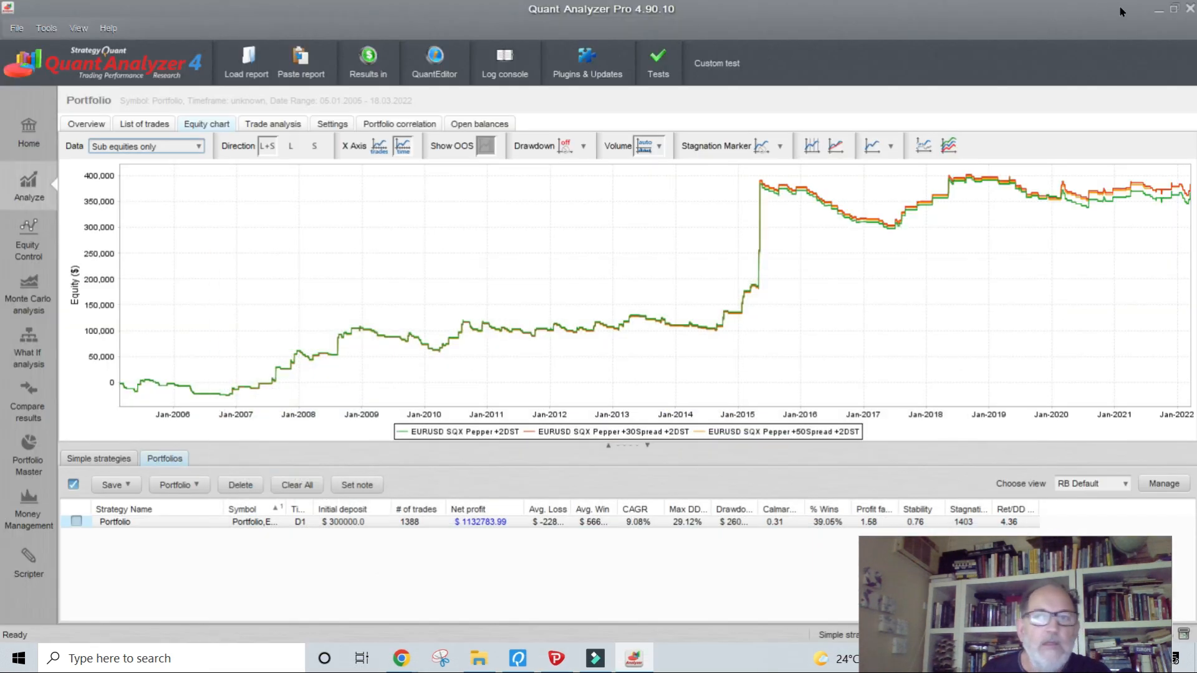
left_click(1158, 8)
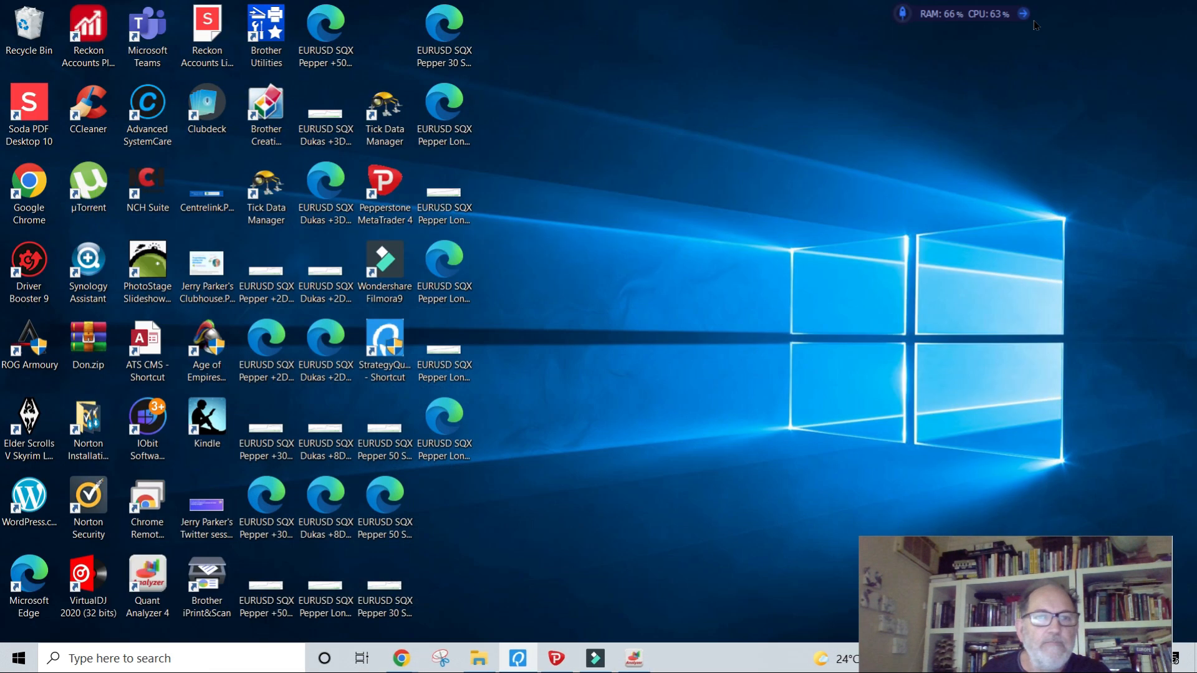
left_click(1104, 8)
double_click(381, 113)
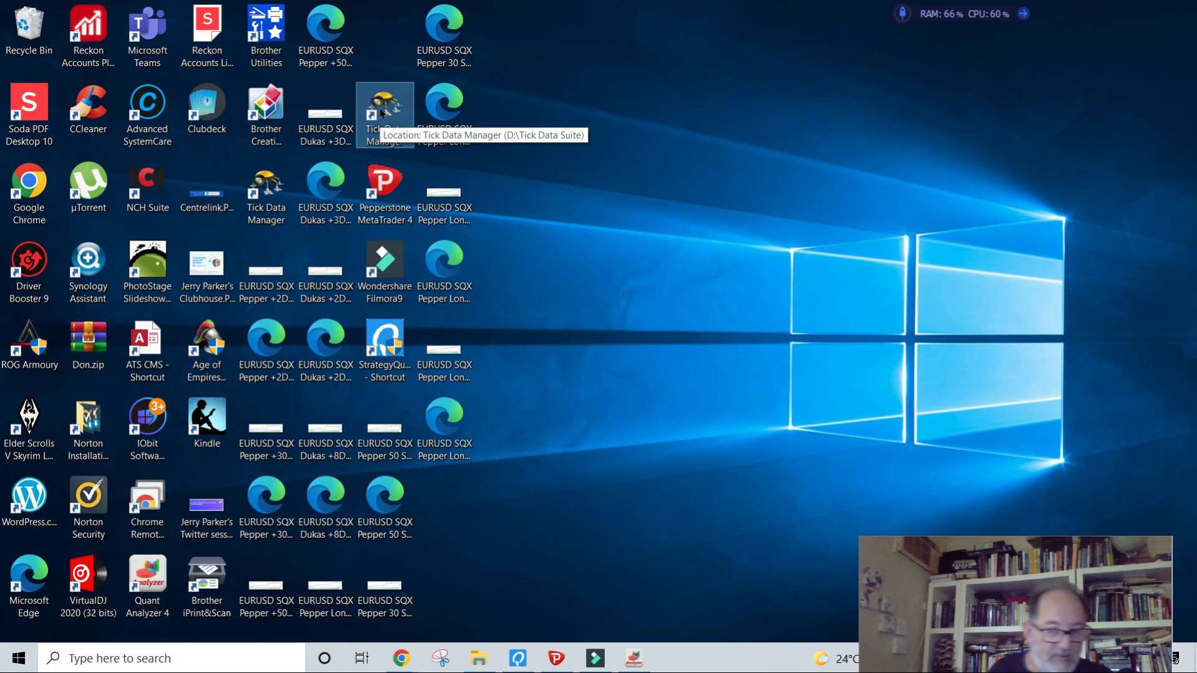
left_click(556, 658)
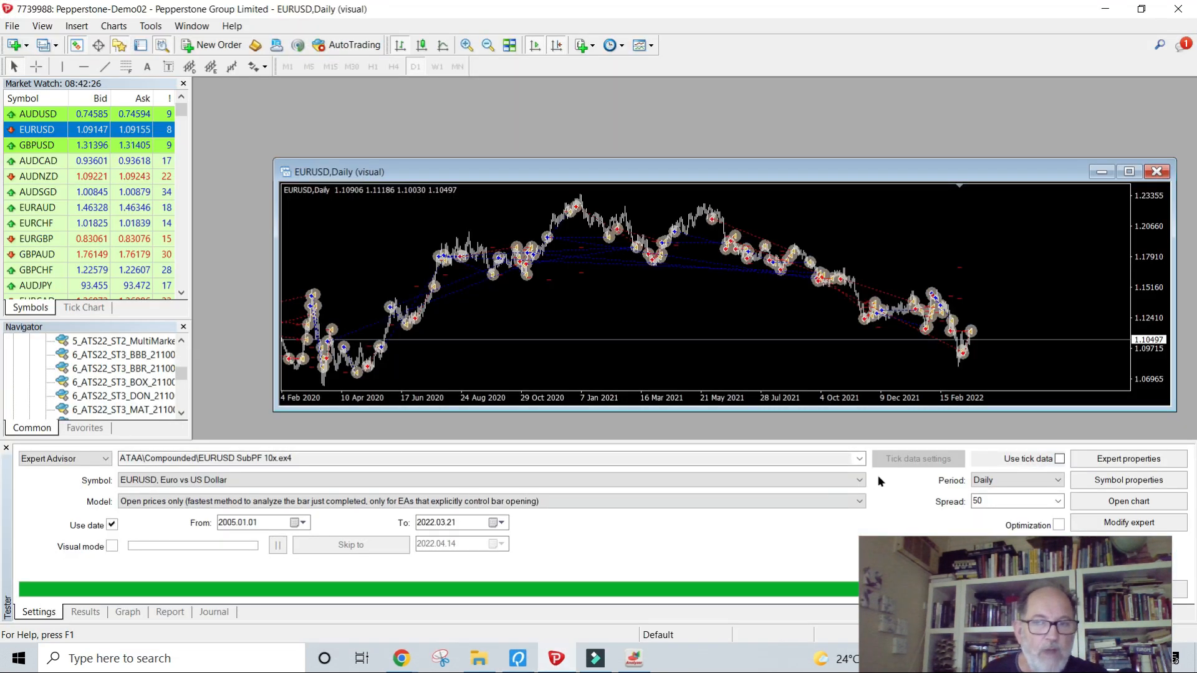
Set the strategy tester's spread to Current
left_click_drag(936, 552, 956, 2)
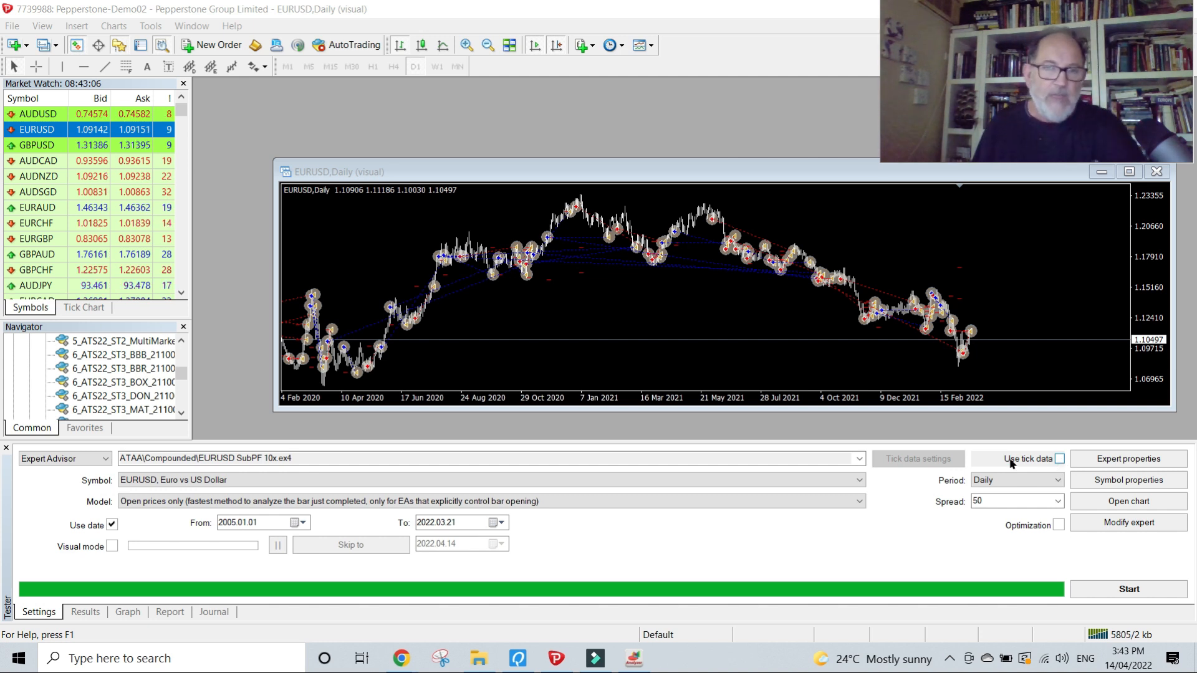
left_click(1058, 498)
left_click(1057, 498)
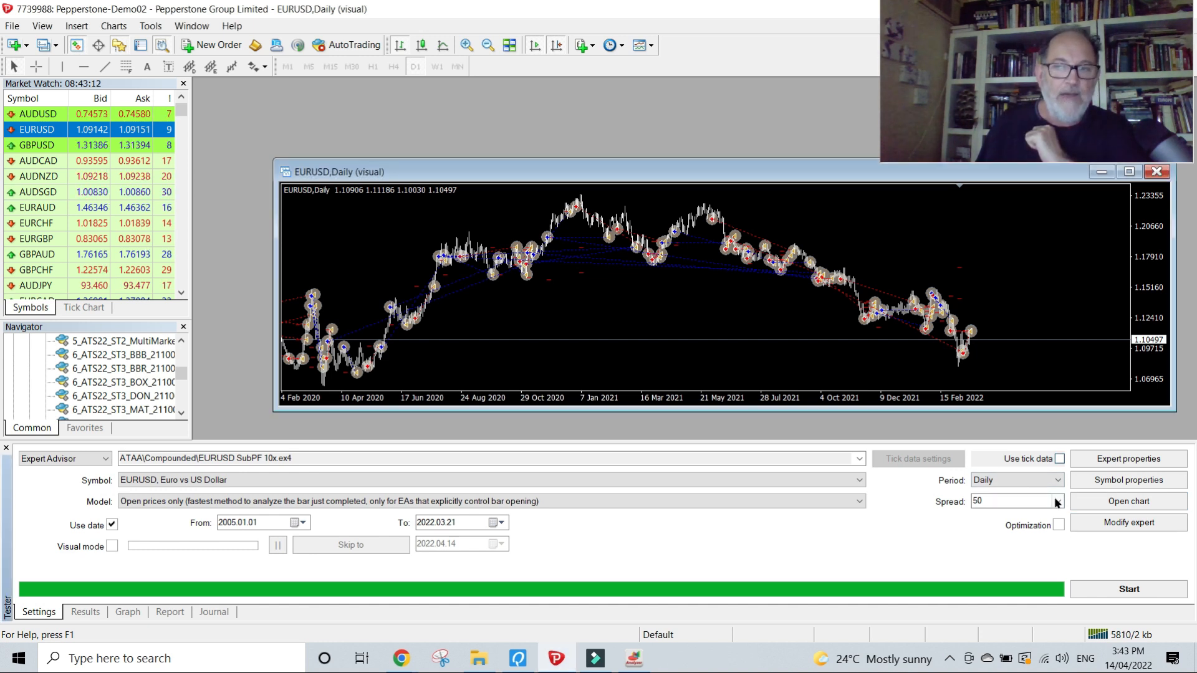
left_click(994, 514)
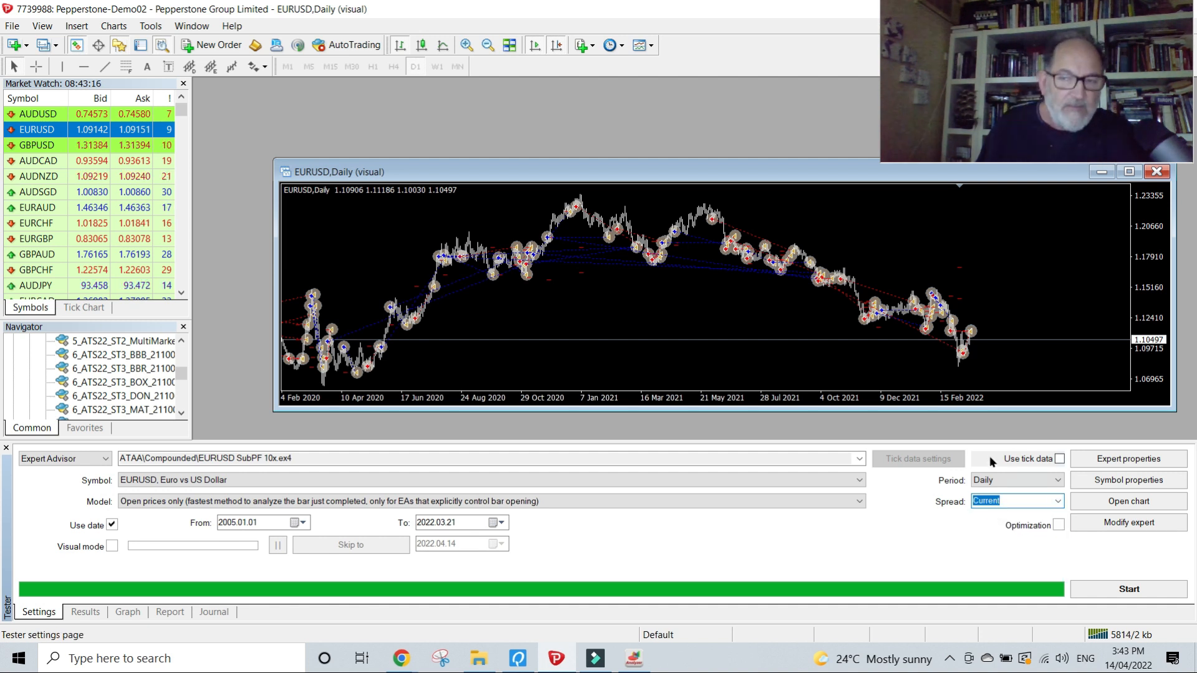
Enable the use of tick data in the tester and set its GMT offset to +2
left_click(1060, 459)
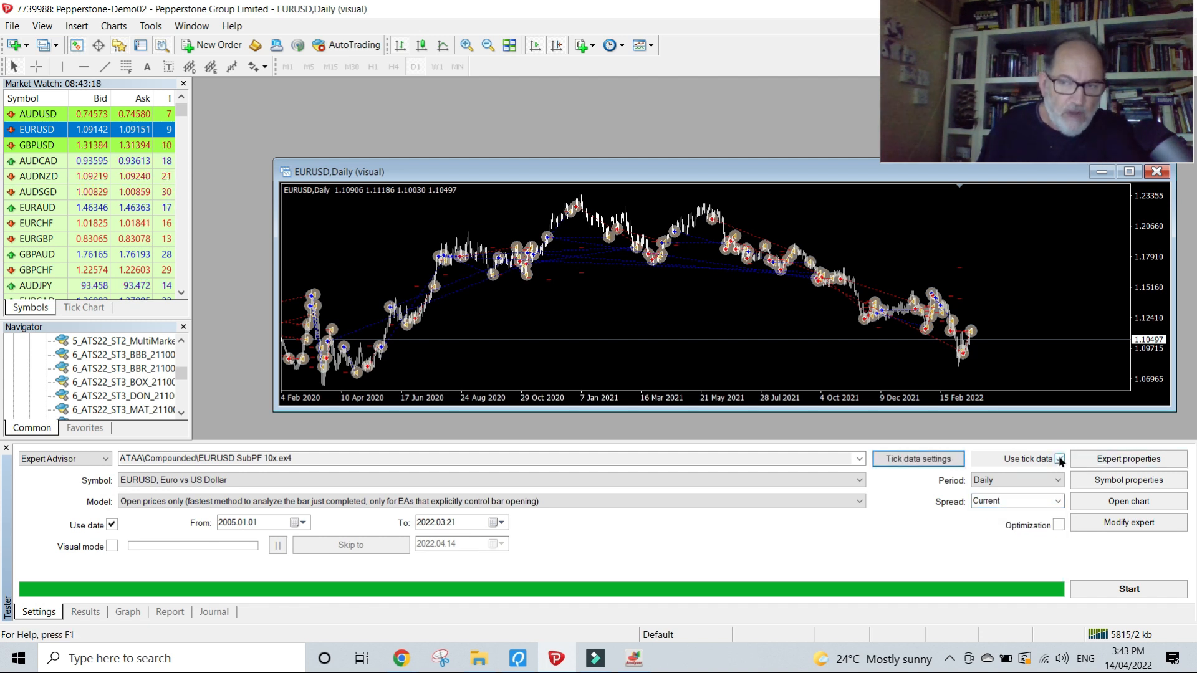
left_click(916, 459)
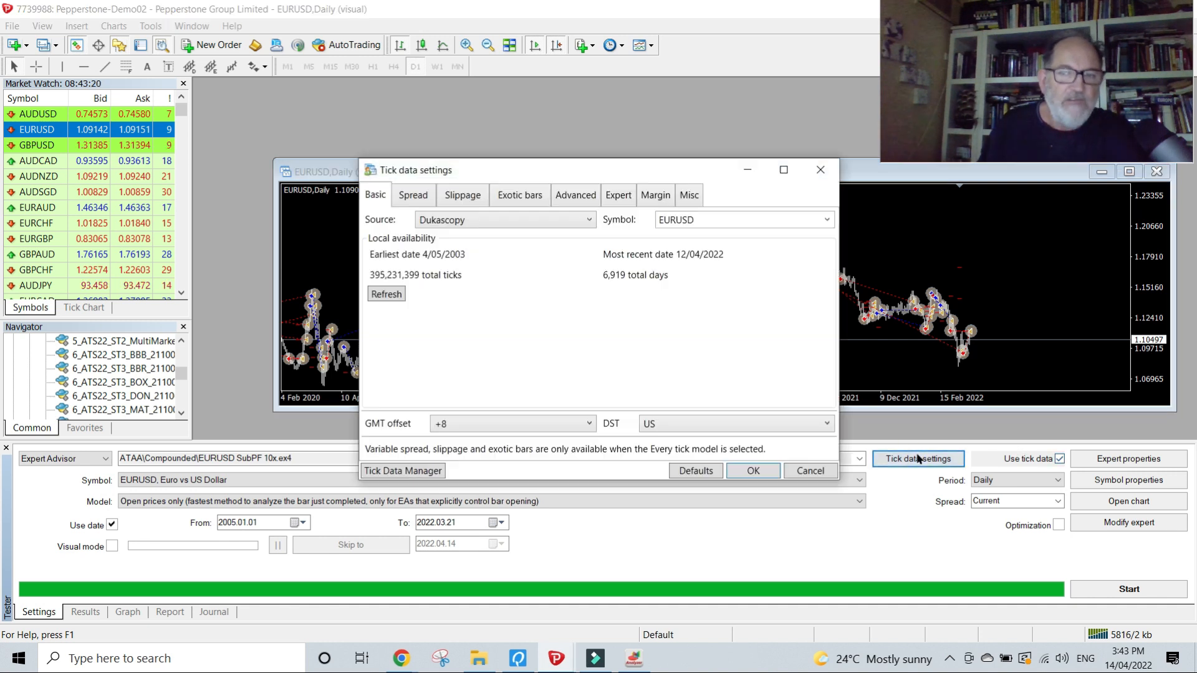
left_click(588, 423)
left_click(457, 488)
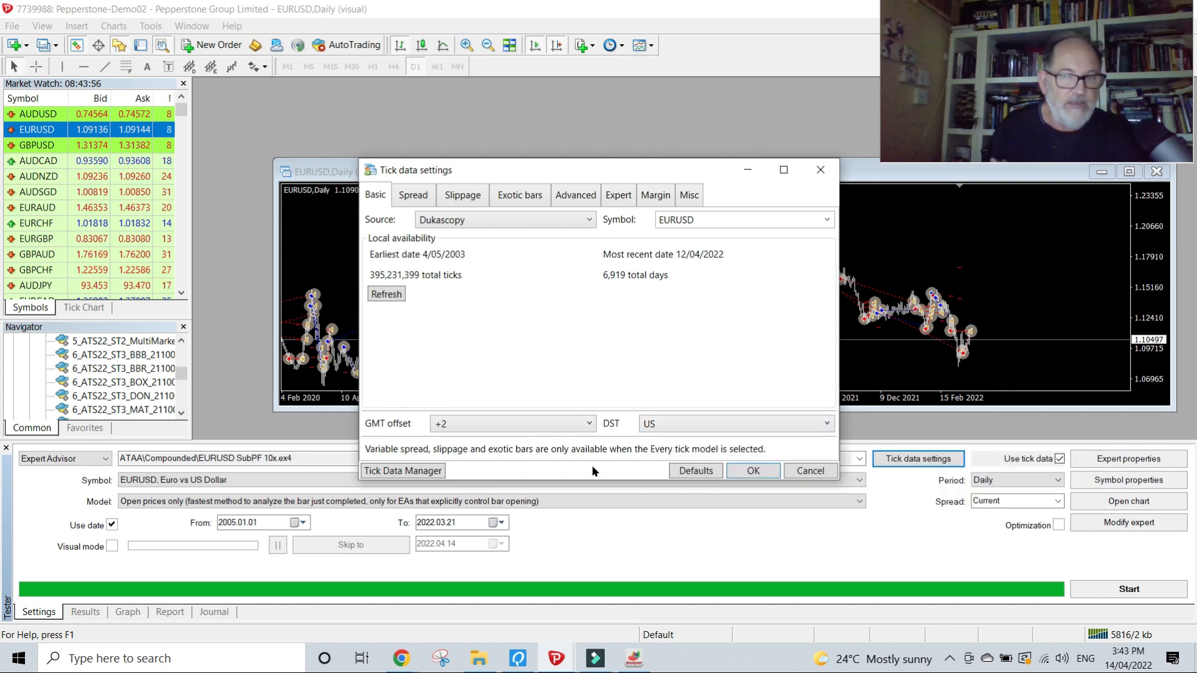
left_click(753, 471)
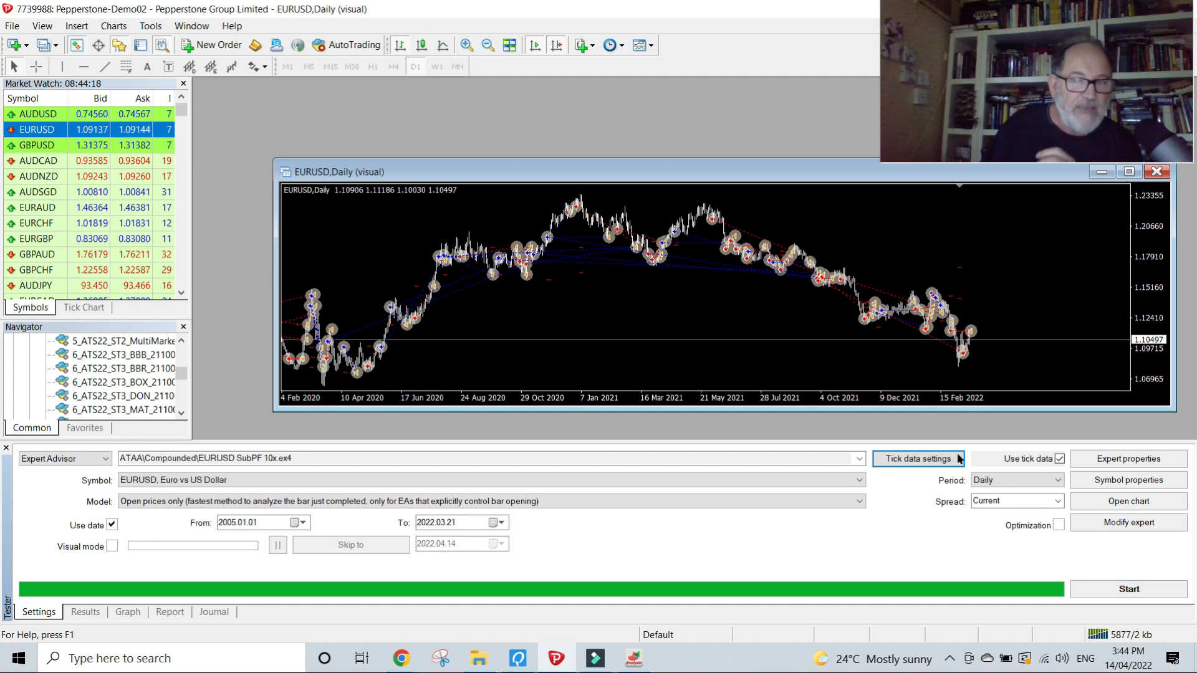
Run the tick-data backtest with visual mode enabled and show its report
left_click(1118, 591)
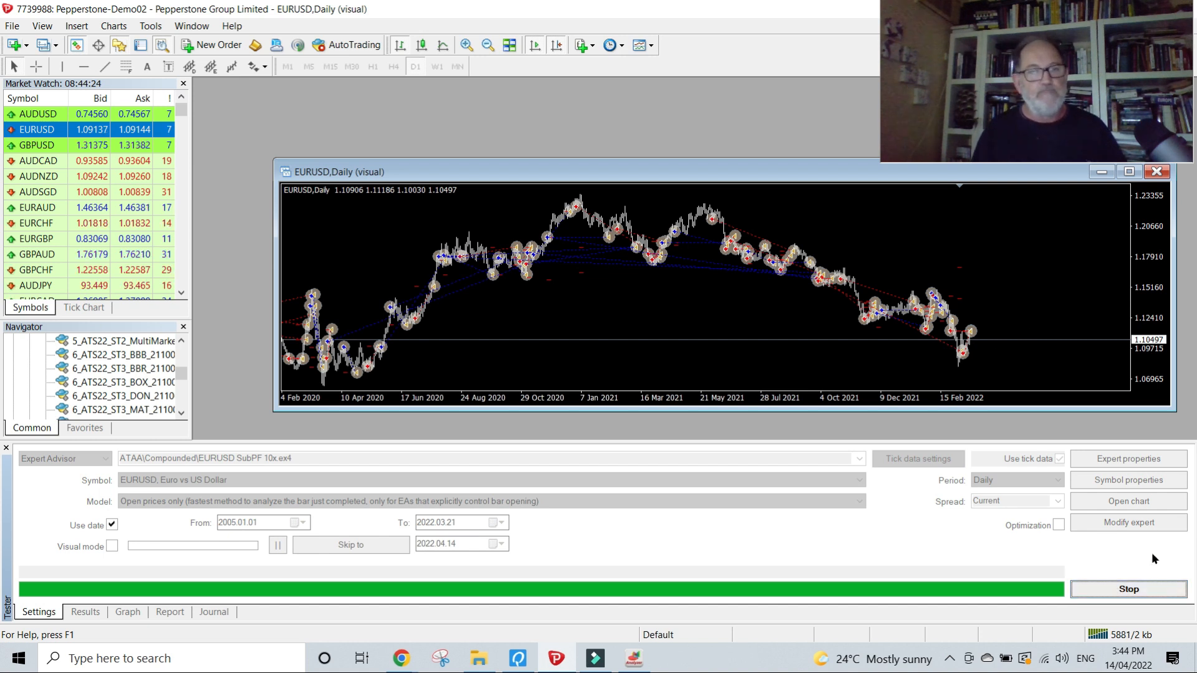
left_click(1125, 591)
left_click(111, 546)
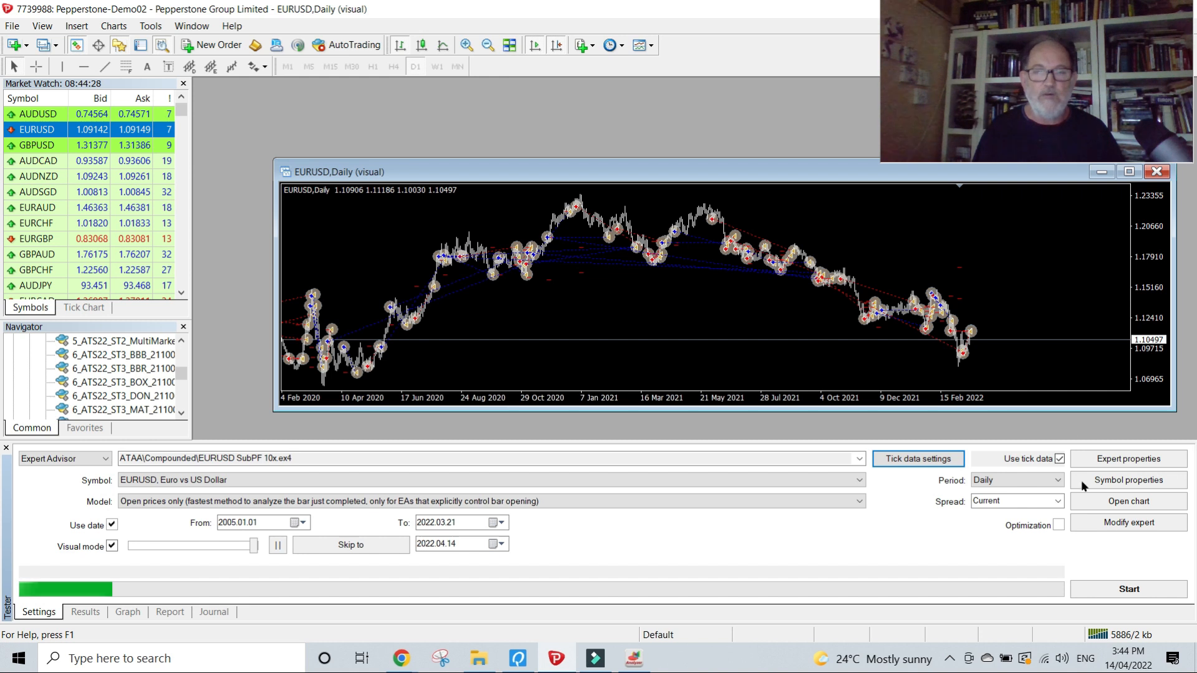
left_click(1129, 589)
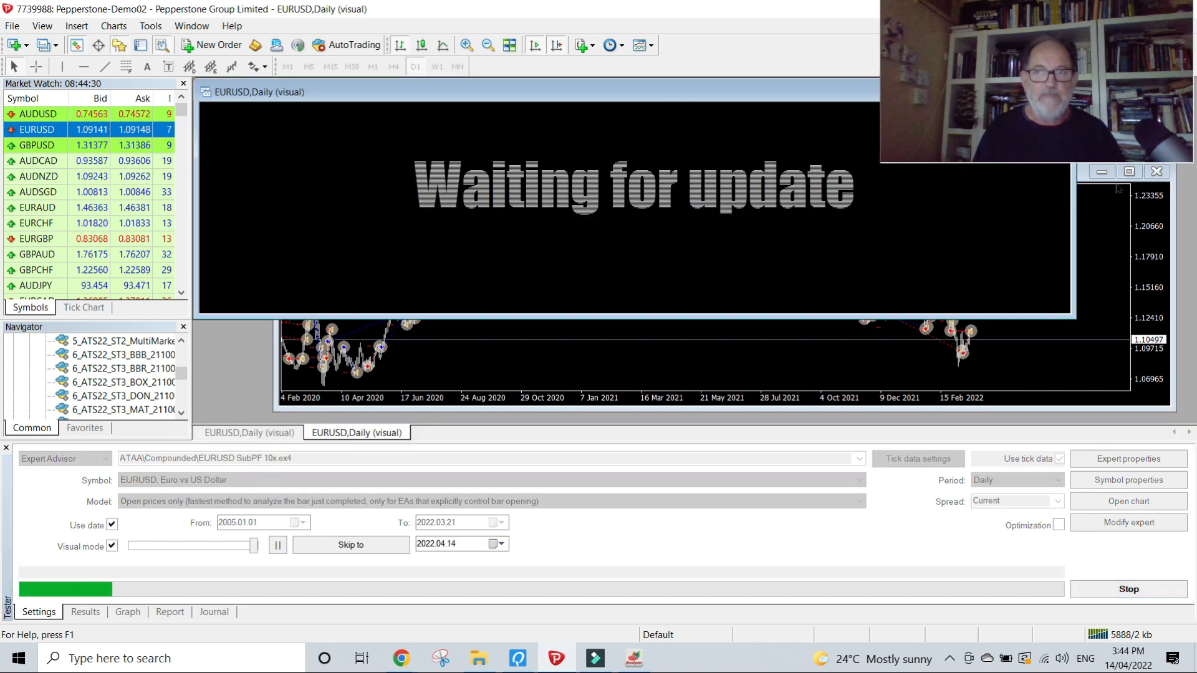
left_click_drag(764, 91, 798, 187)
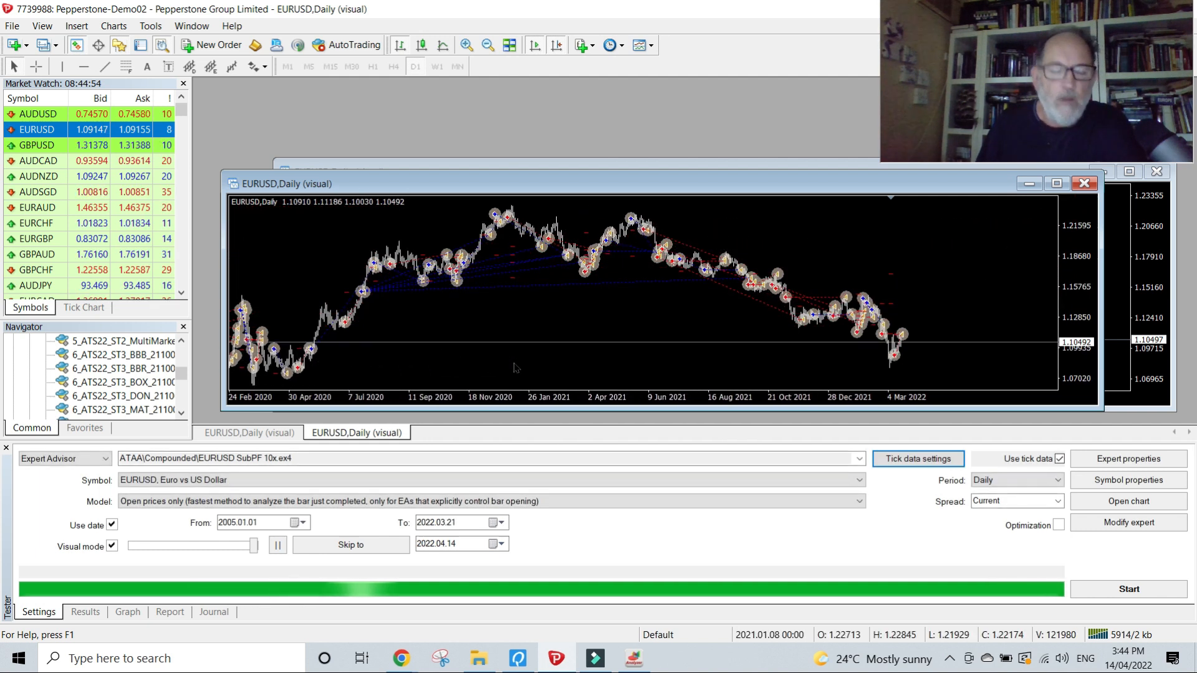
left_click(170, 613)
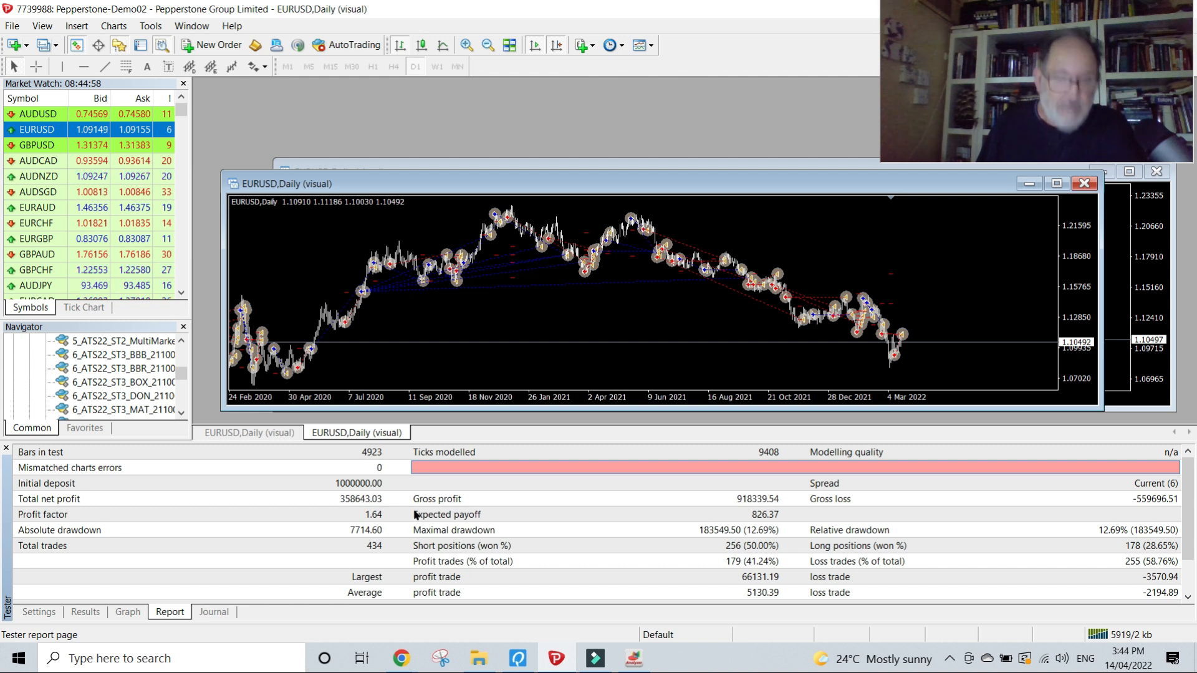
Review the saved Dukascopy and Pepperstone backtest report files in the Desktop folder in File Explorer
left_click(479, 661)
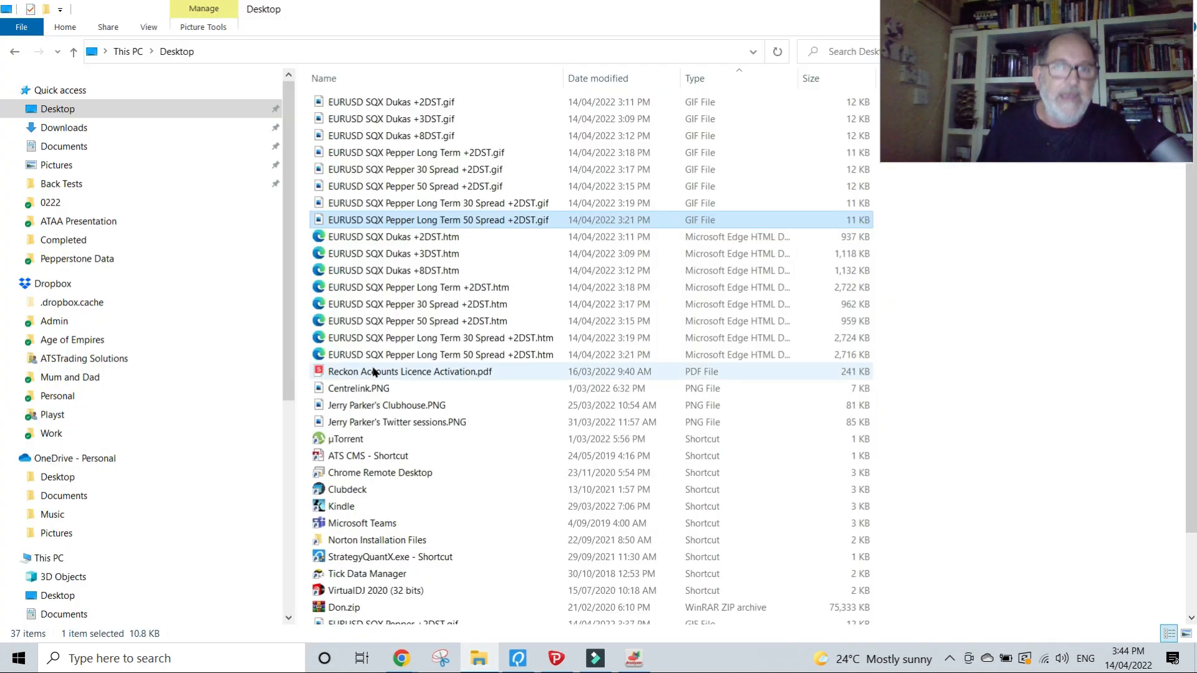
double_click(396, 102)
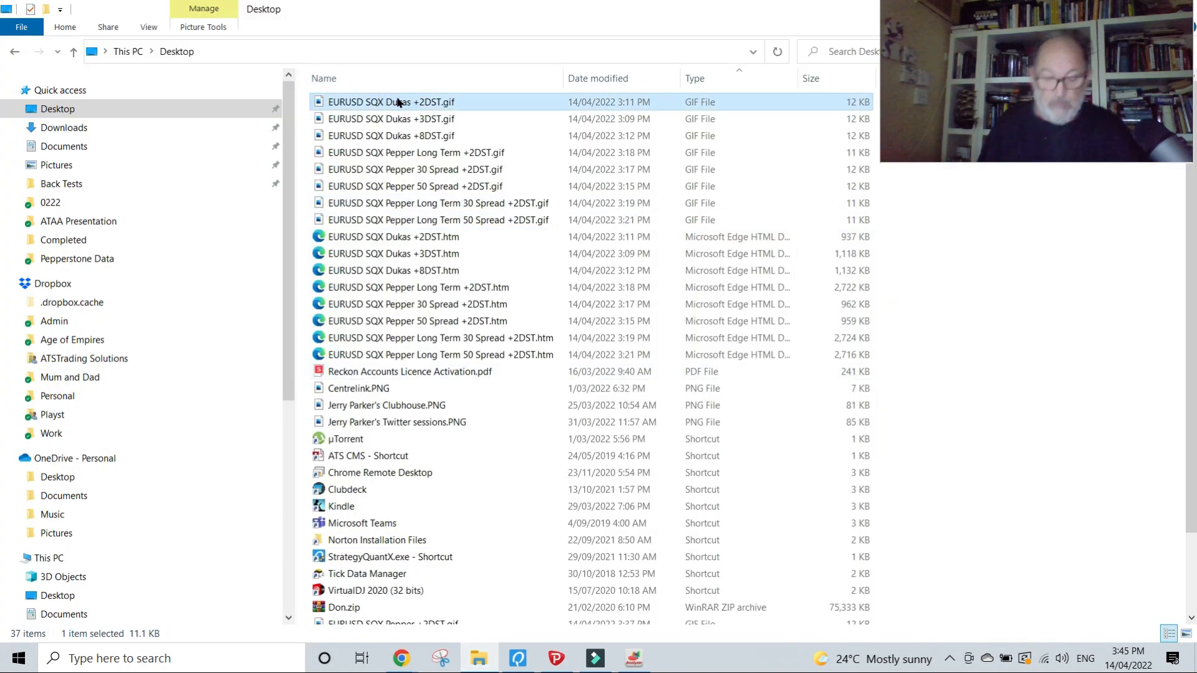
key("Down")
key("Down")
key("Down")
key("Down")
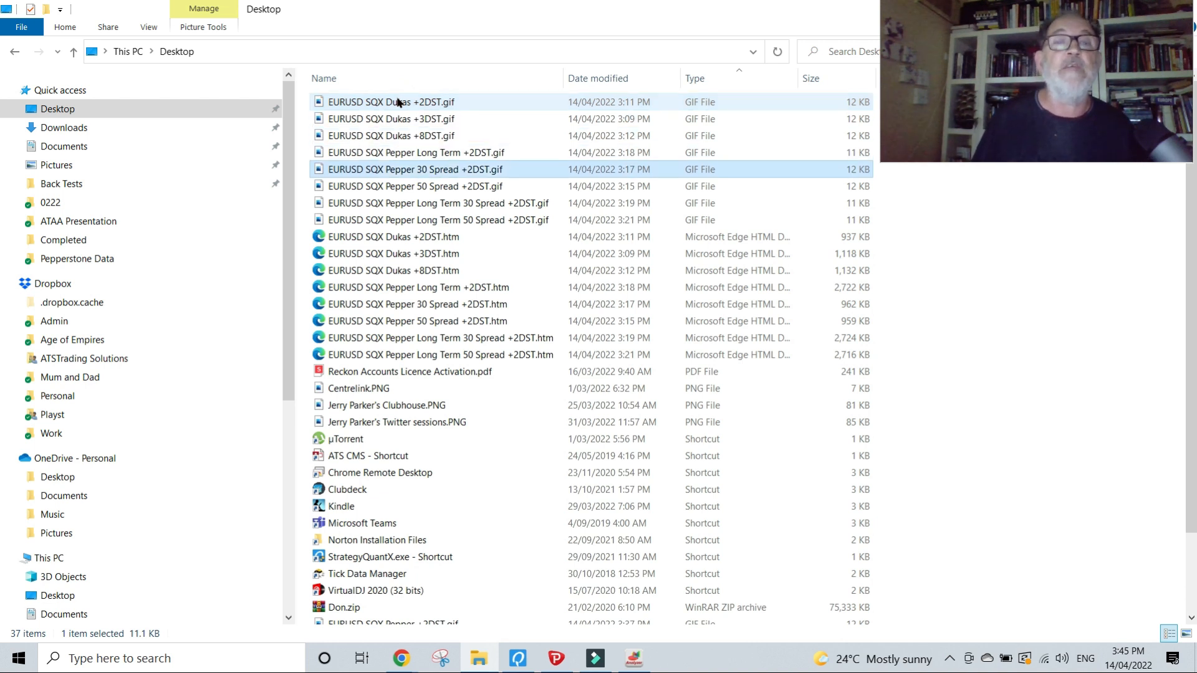
key("Up")
key("Down")
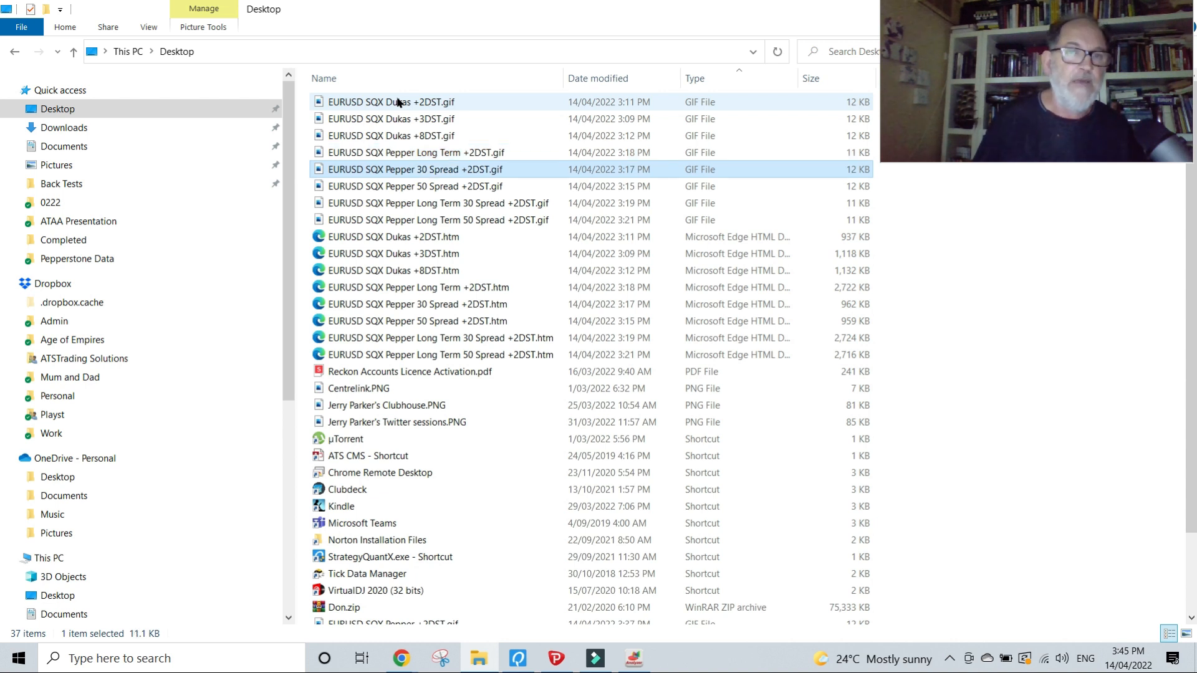
key("Up")
key("Up")
key("Up")
key("Up")
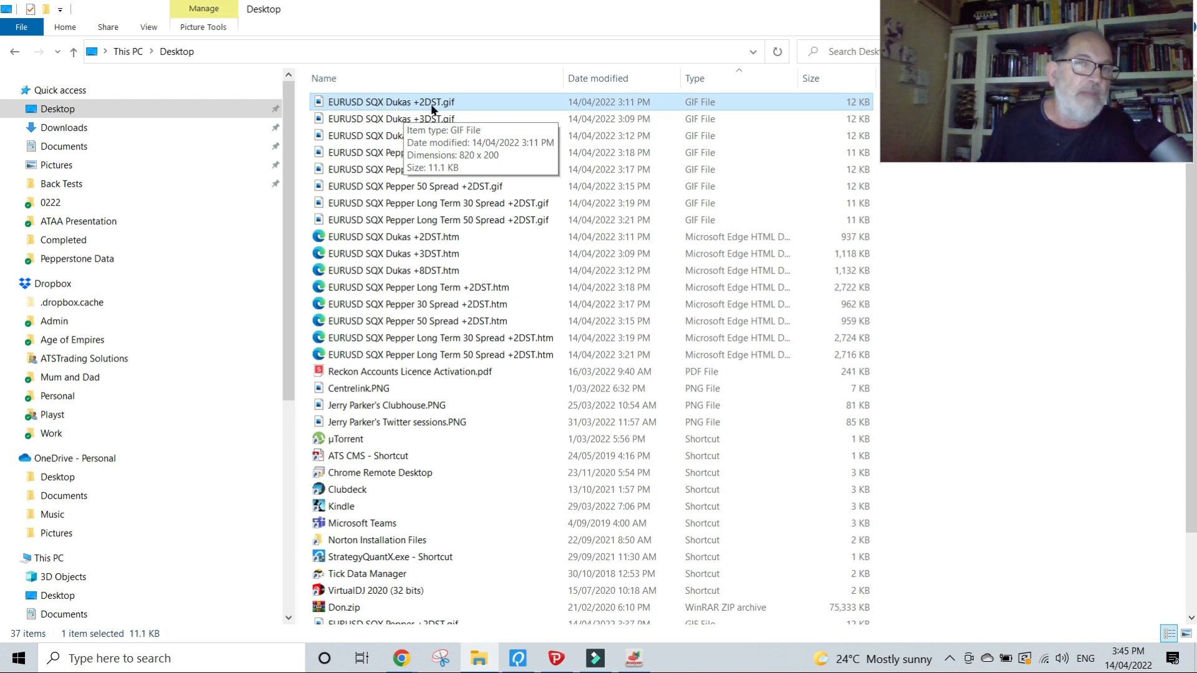
left_click(380, 120)
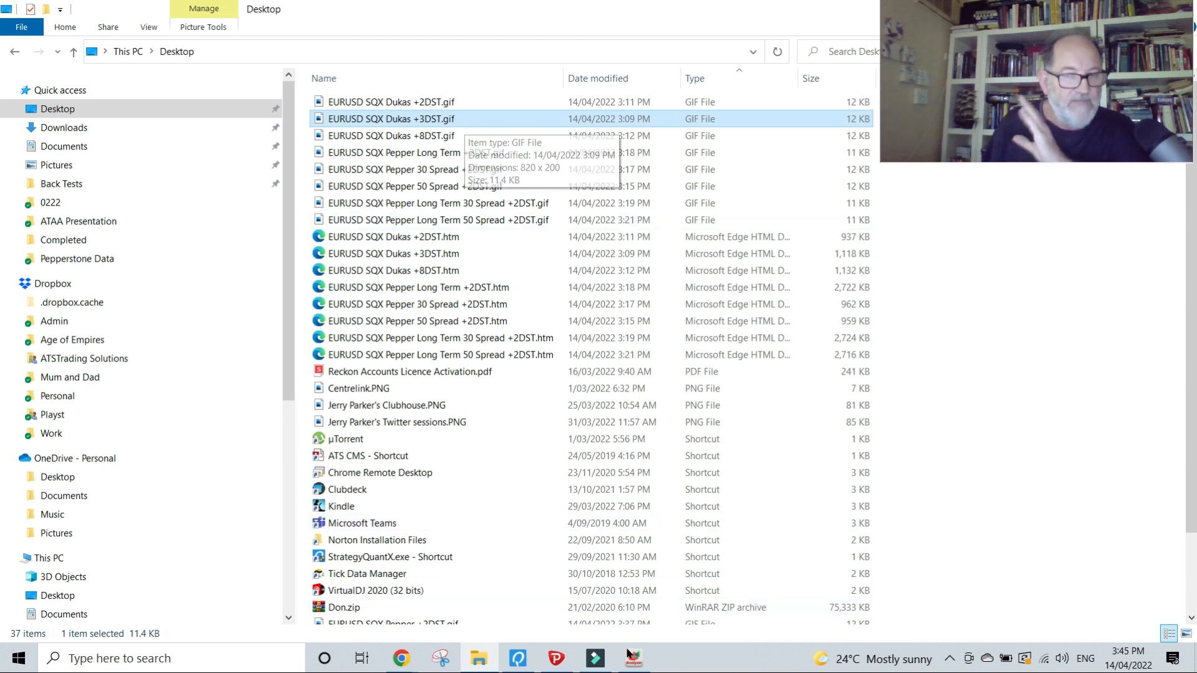
Switch to Quant Analyzer and show its list of simple strategies
mouse_move(630, 657)
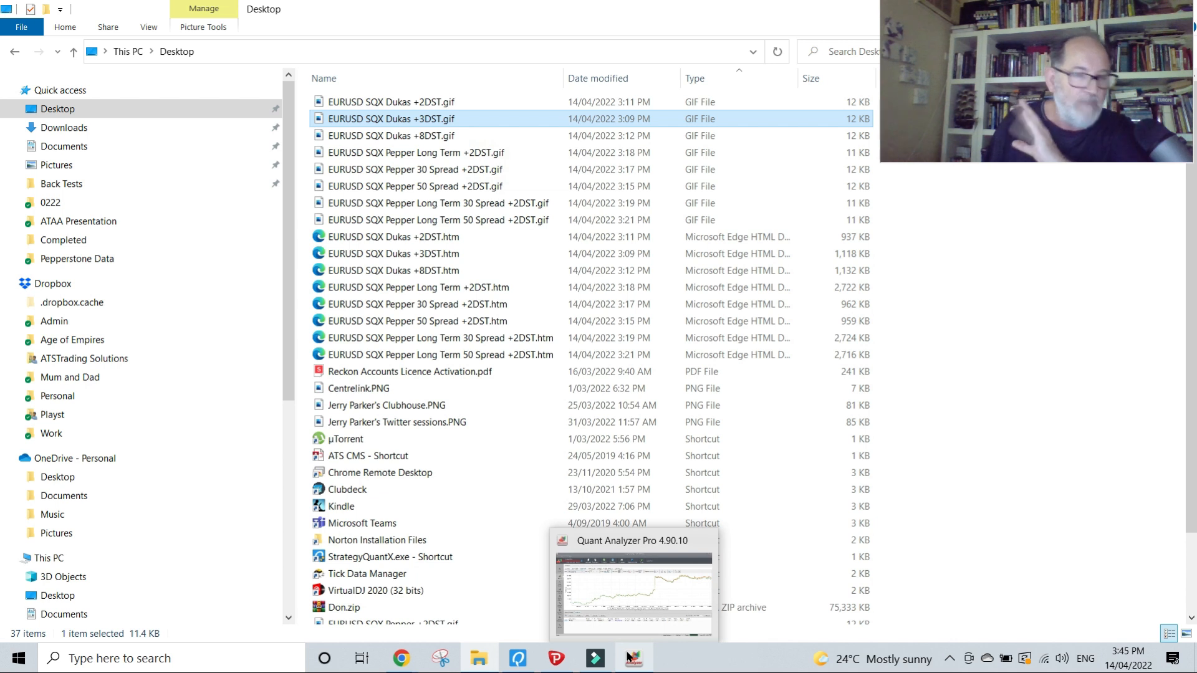
left_click(630, 657)
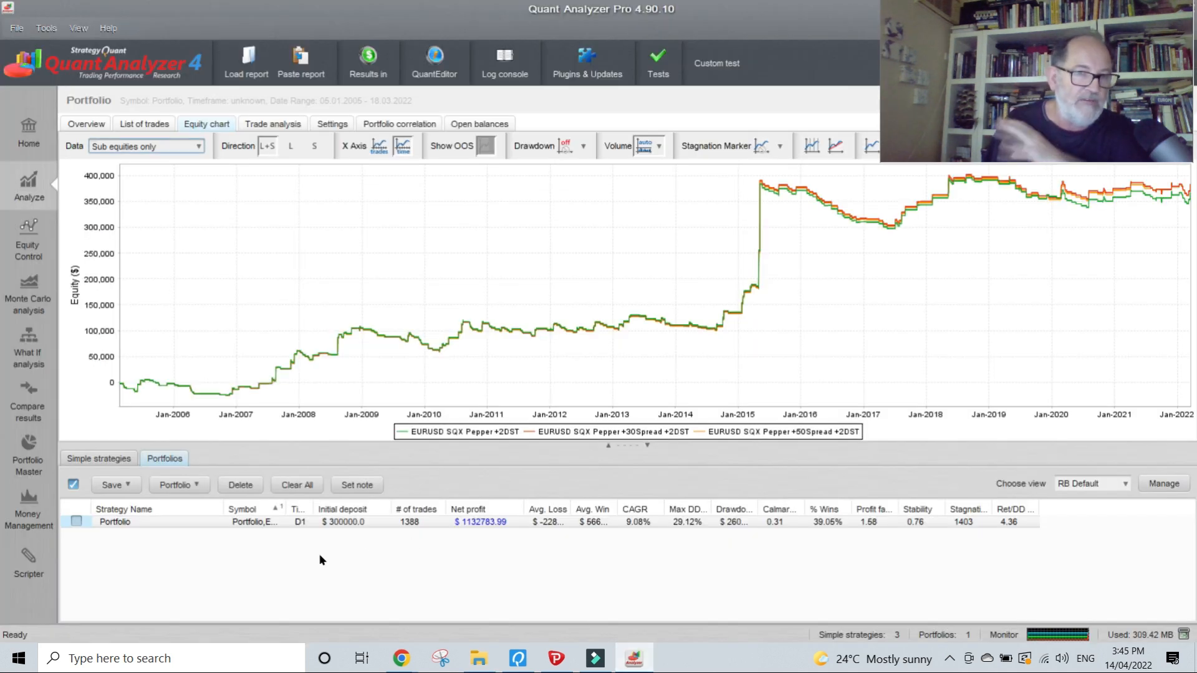
left_click(93, 458)
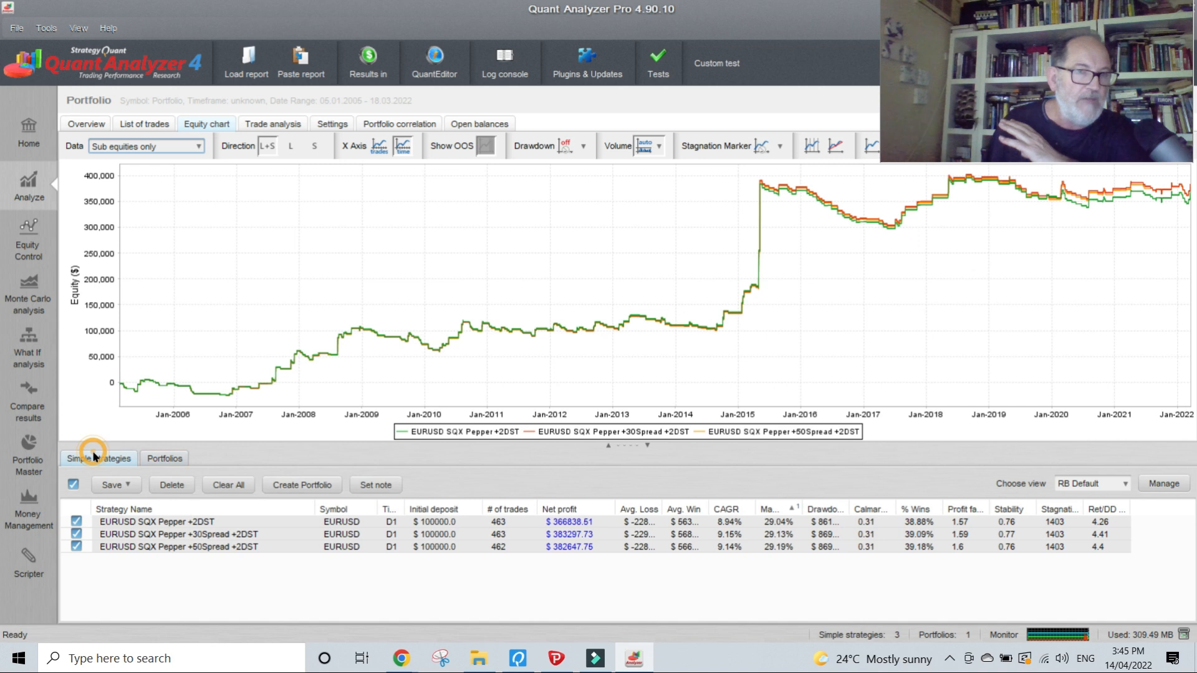
left_click(242, 58)
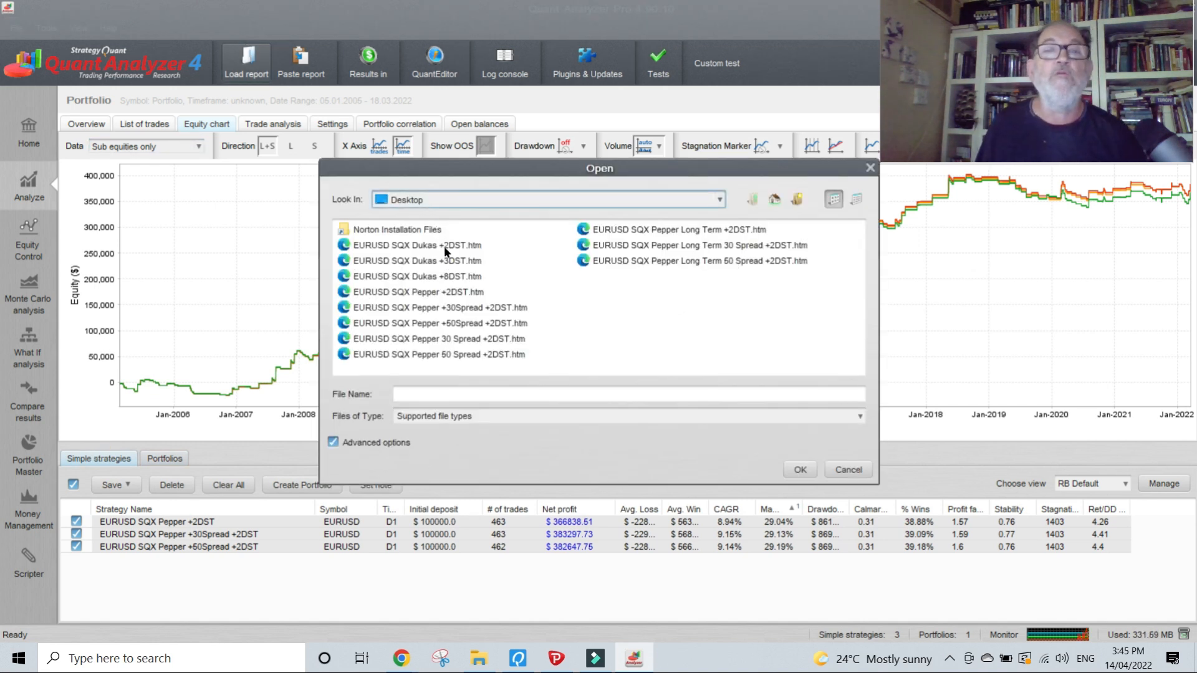
left_click(446, 249)
key("shift+Down")
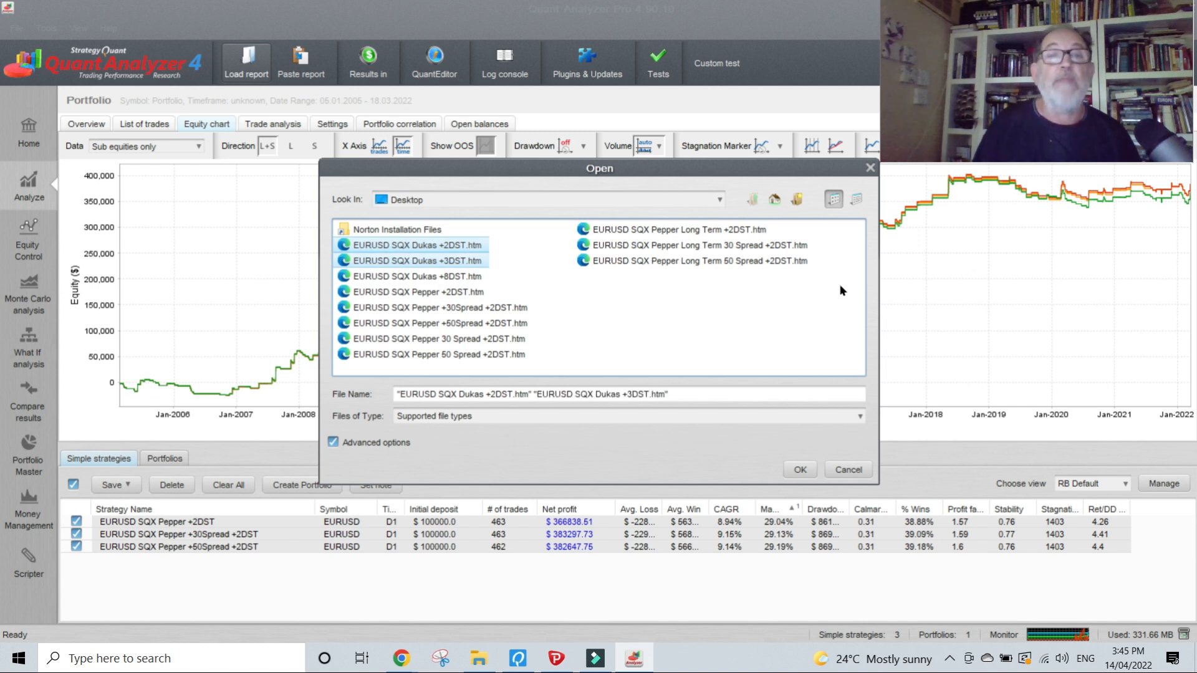
key("shift+Down")
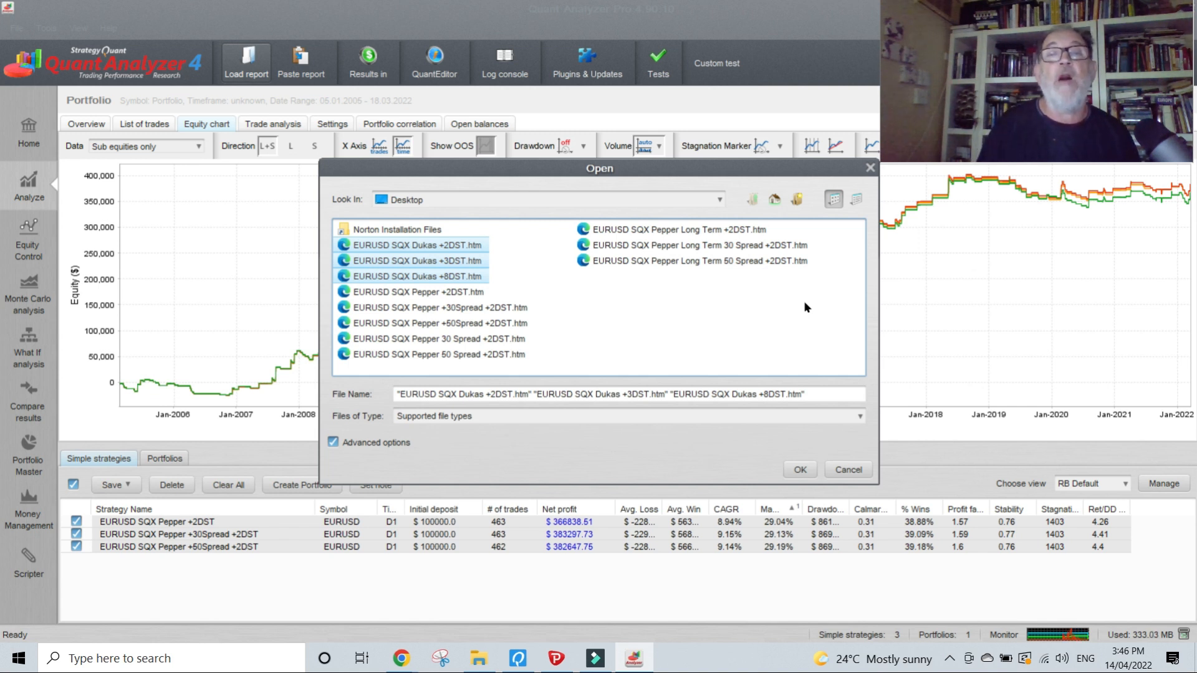
key("shift+Down")
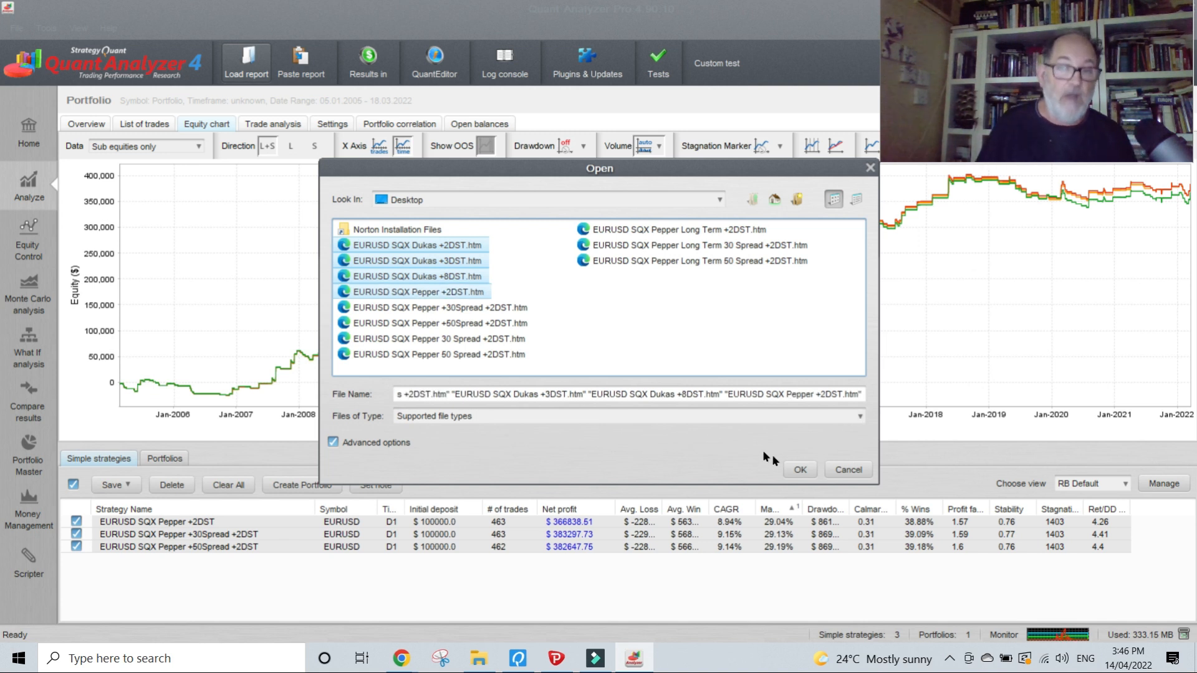
left_click(840, 470)
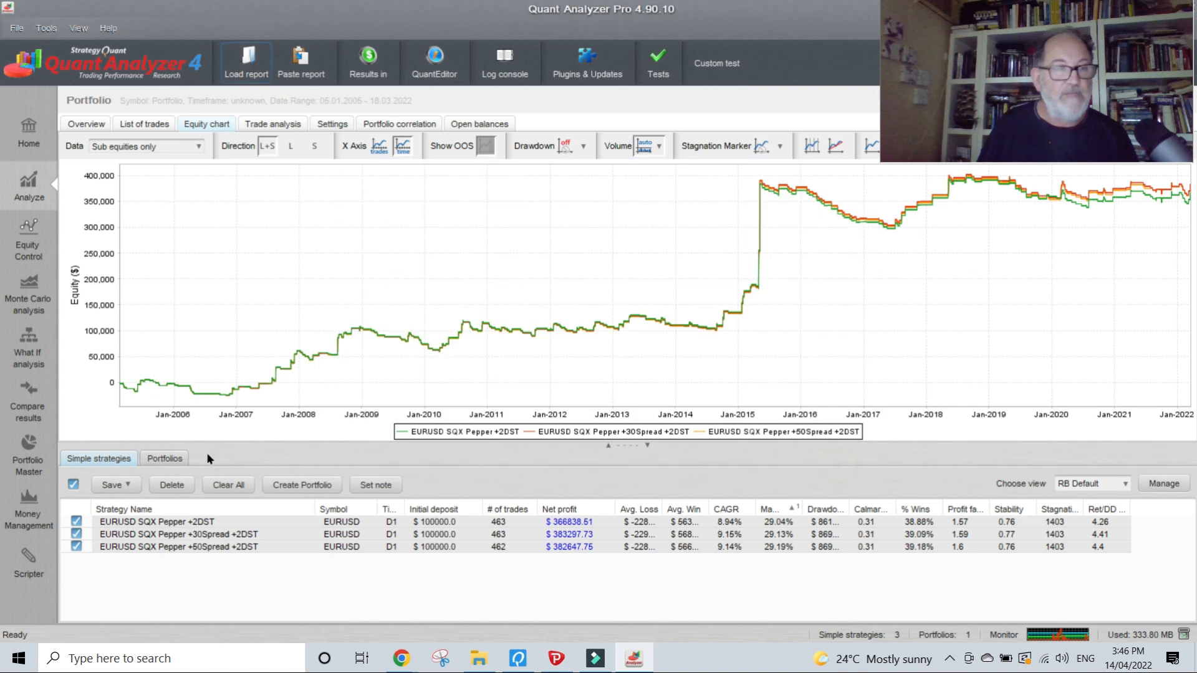
Remove all results from both the simple strategies table and the portfolios table
left_click(226, 489)
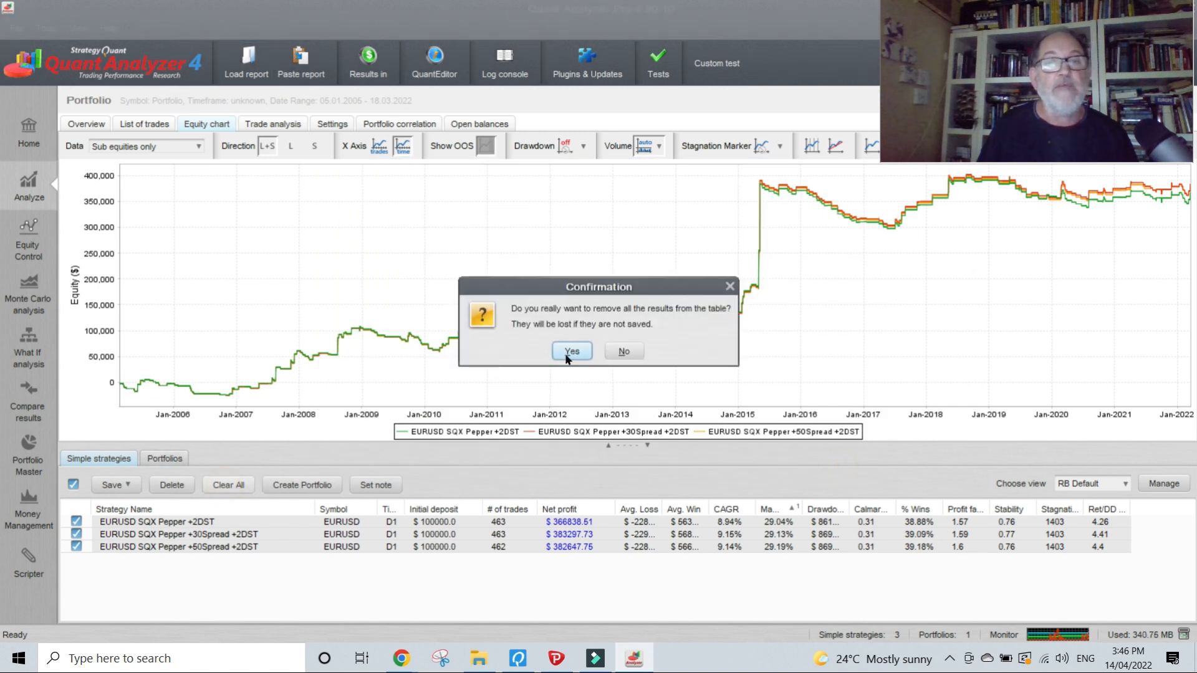
left_click(562, 351)
left_click(176, 461)
left_click(297, 485)
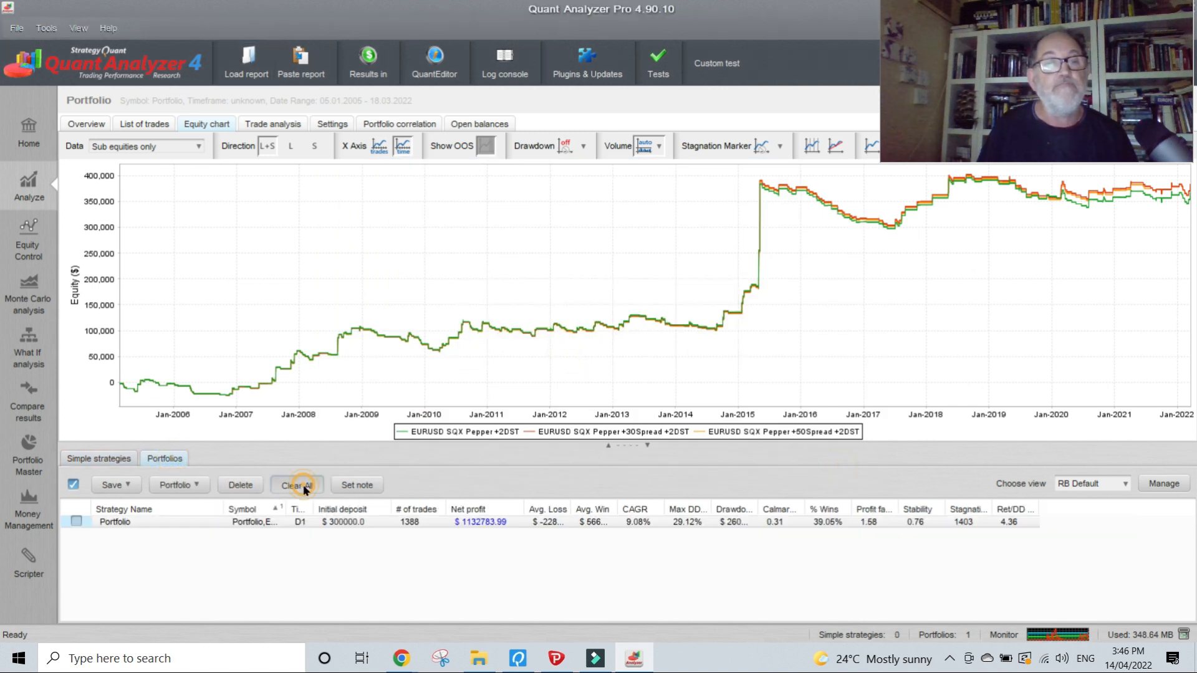
left_click(569, 348)
Load the EURUSD SQX Dukas +2DST, +3DST and +8DST reports and the EURUSD SQX Pepper +2DST report as single results
left_click(252, 61)
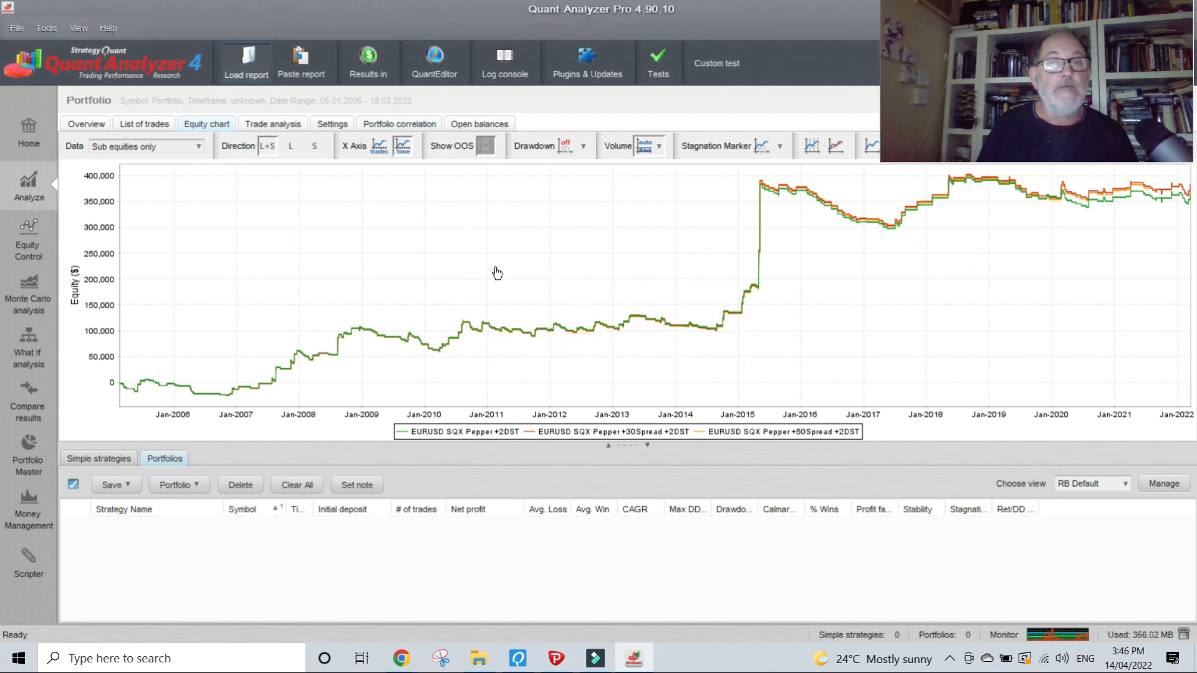
left_click(447, 246)
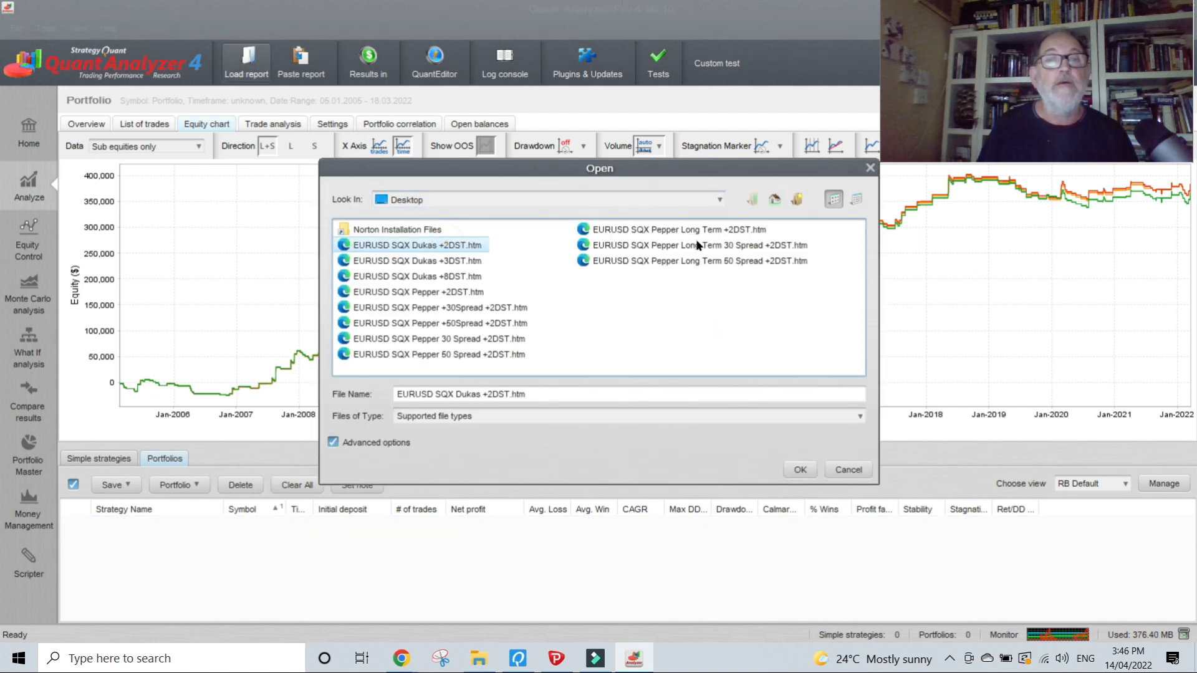
key("shift+Down")
key("shift+Down")
key("shift+Down")
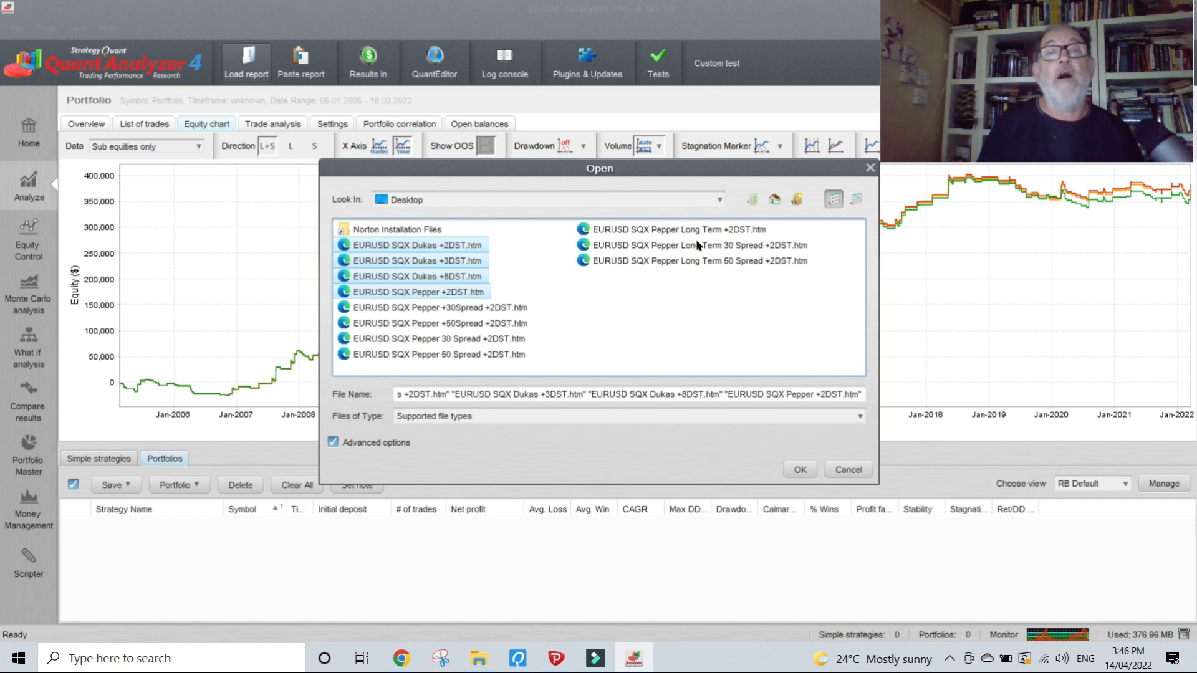
left_click(798, 471)
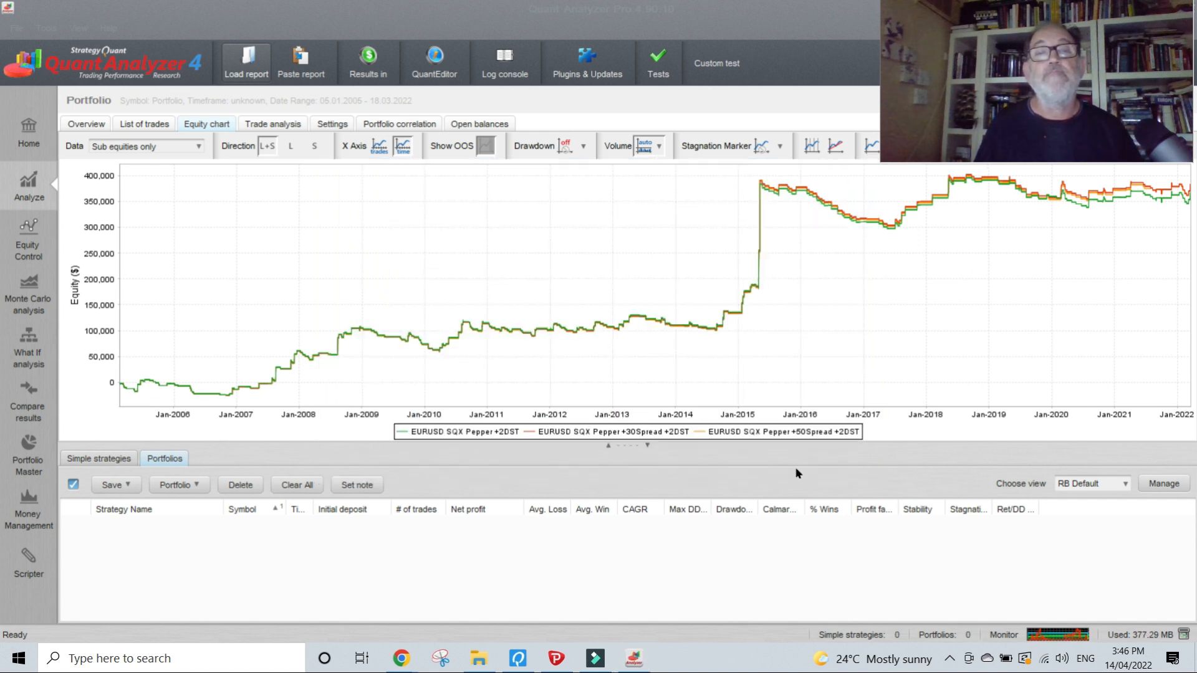
left_click(783, 509)
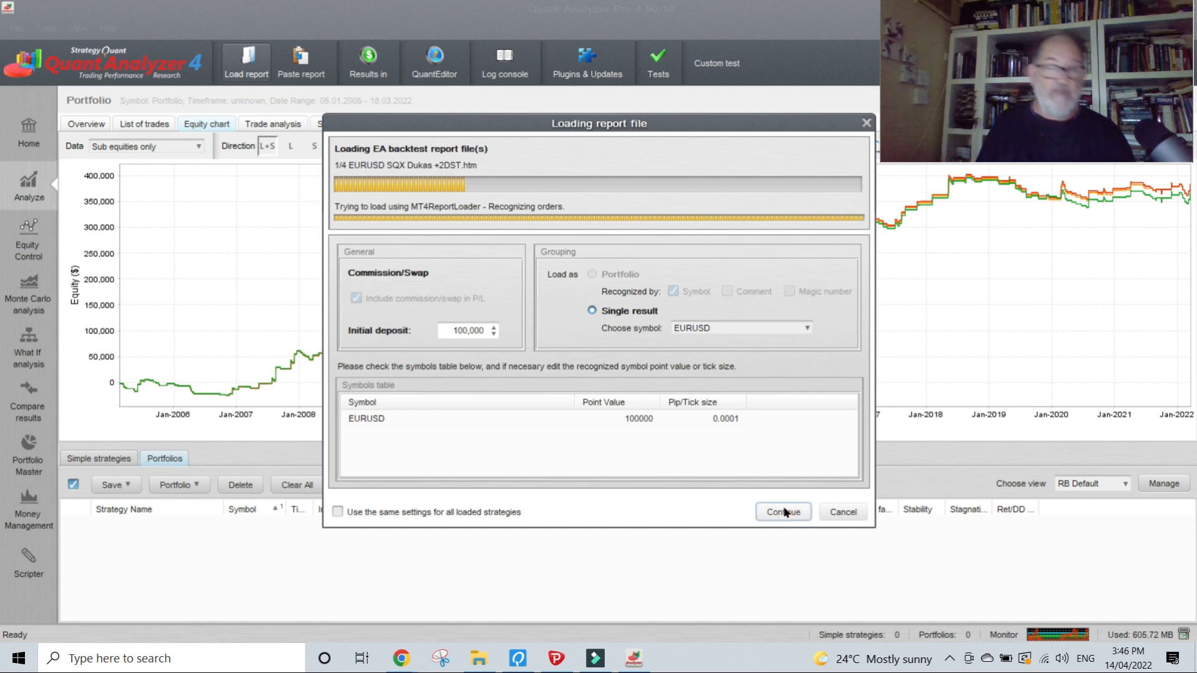
left_click(784, 511)
left_click(784, 511)
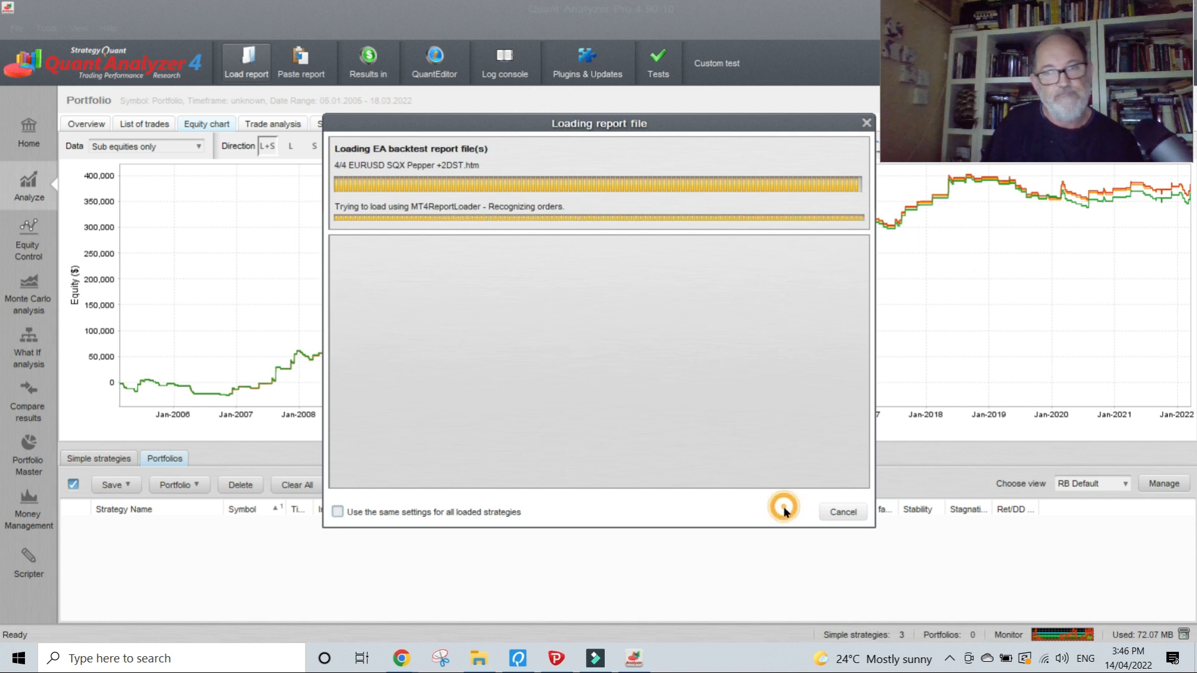
left_click(783, 509)
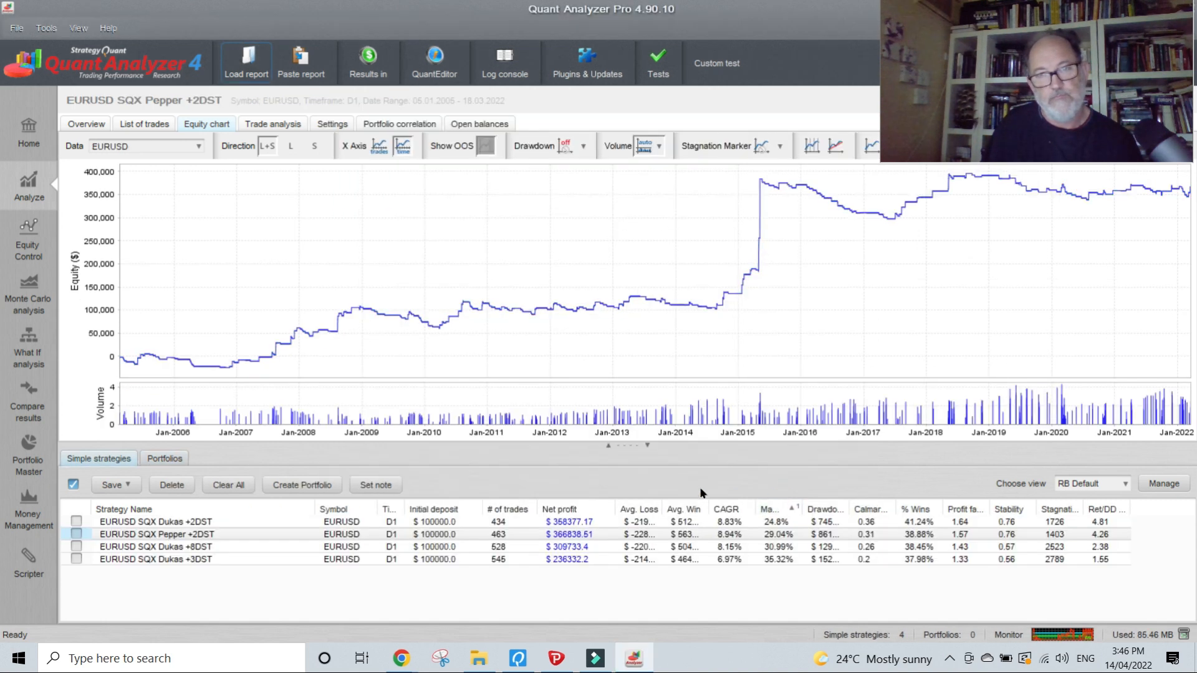
Narrow the Strategy Name column and compare the trade counts and net profits of the loaded strategies
left_click_drag(316, 508, 248, 508)
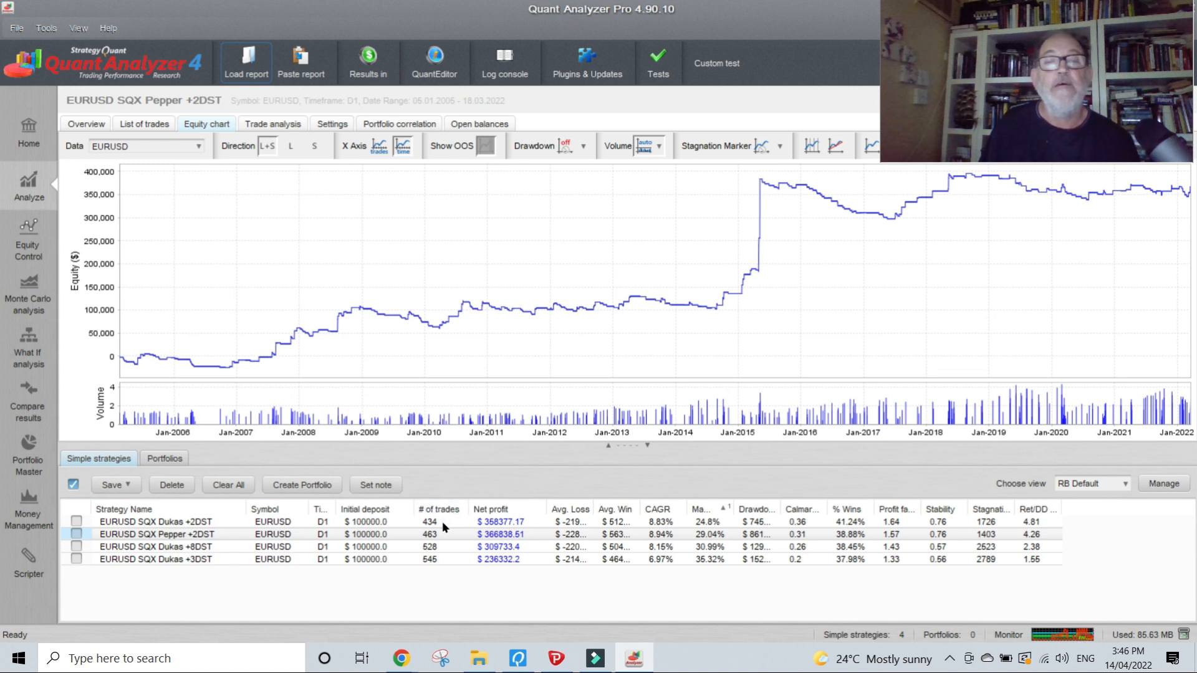
left_click(443, 555)
left_click(444, 547)
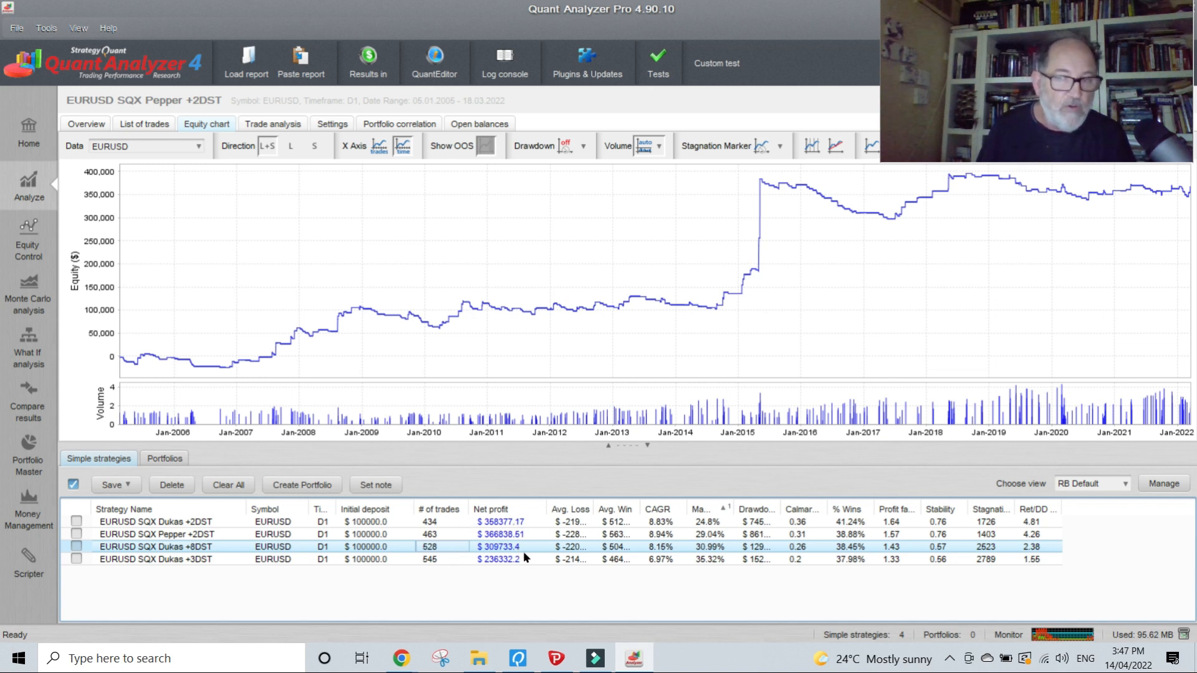
Create a portfolio from all four loaded strategies and set its equity chart data to Sub equities only
left_click(73, 485)
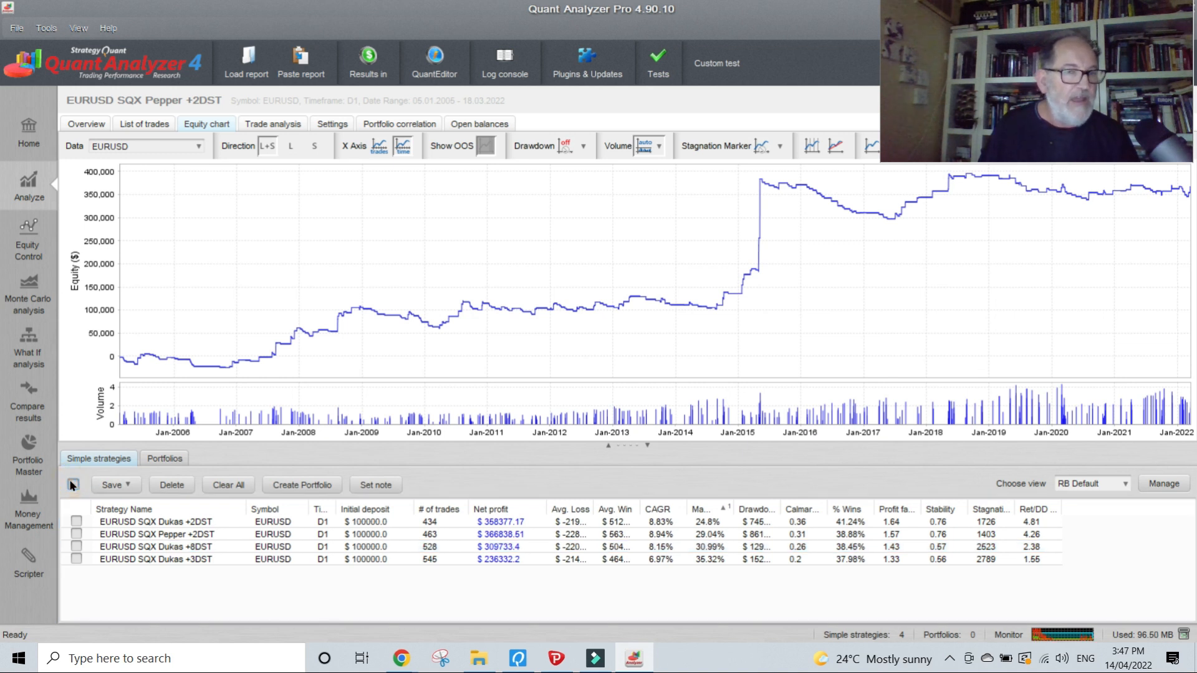
left_click(304, 486)
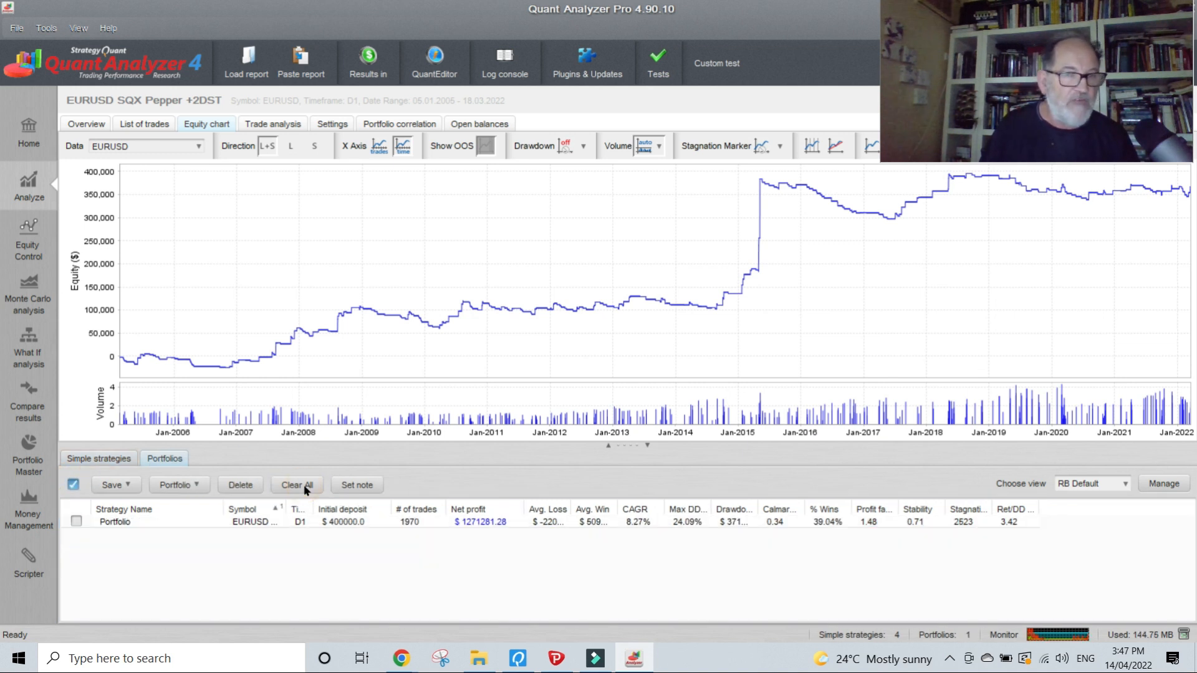
left_click(372, 521)
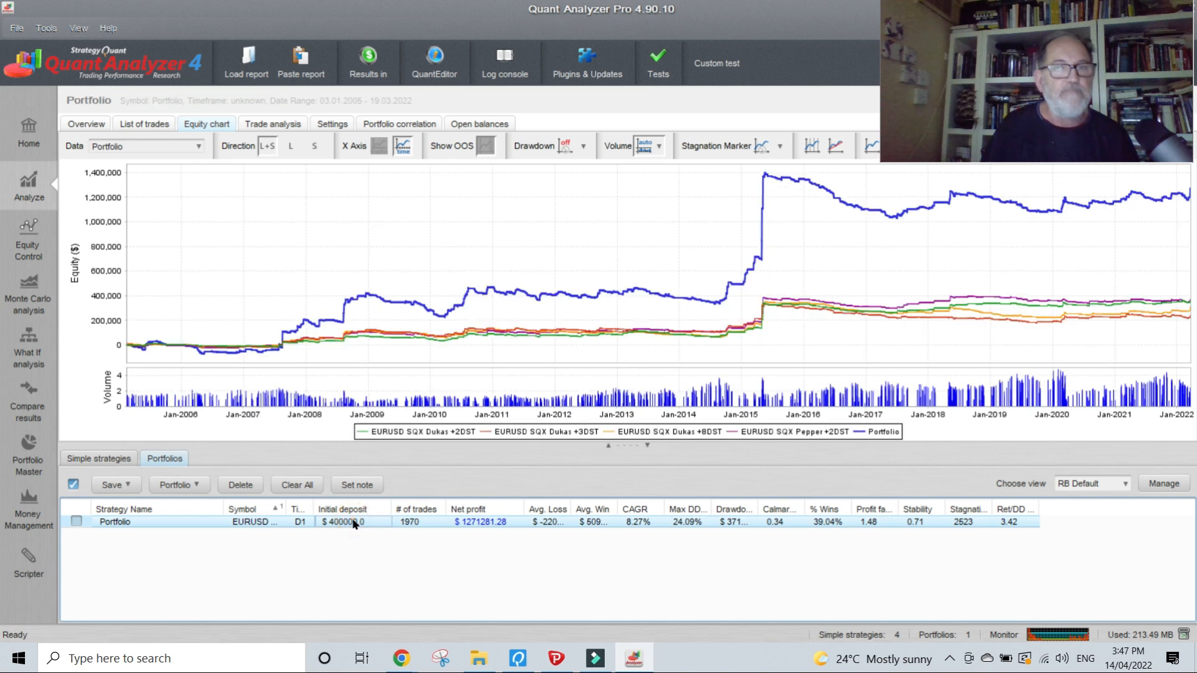
left_click(190, 147)
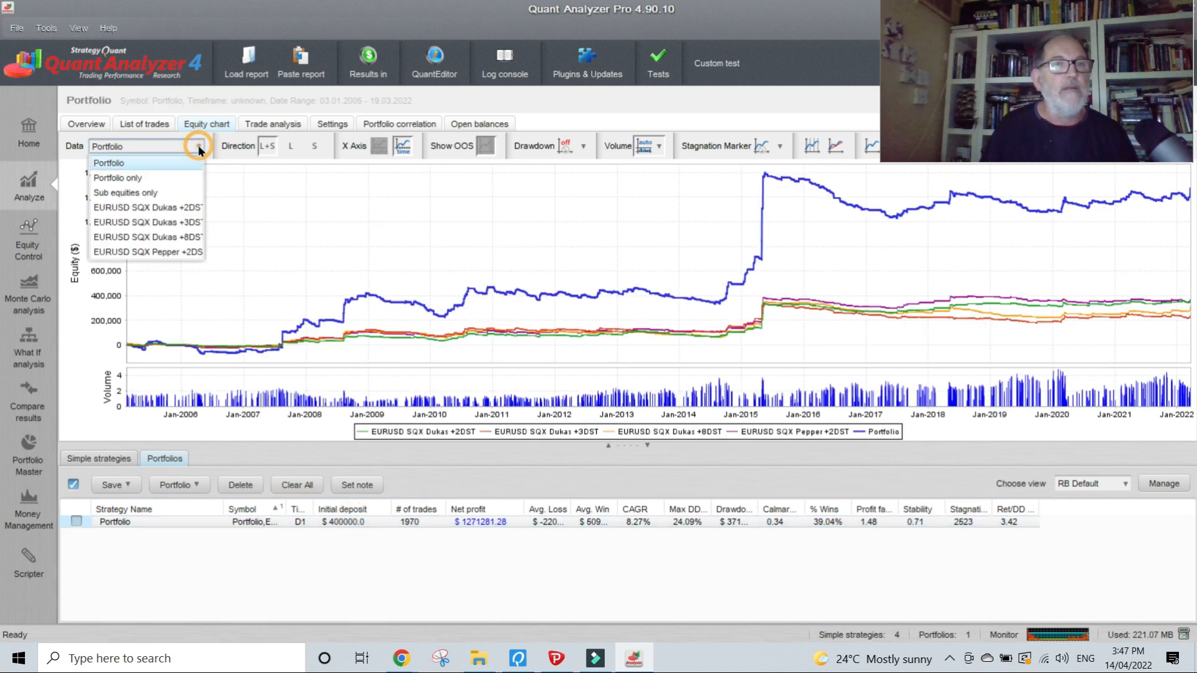
left_click(156, 195)
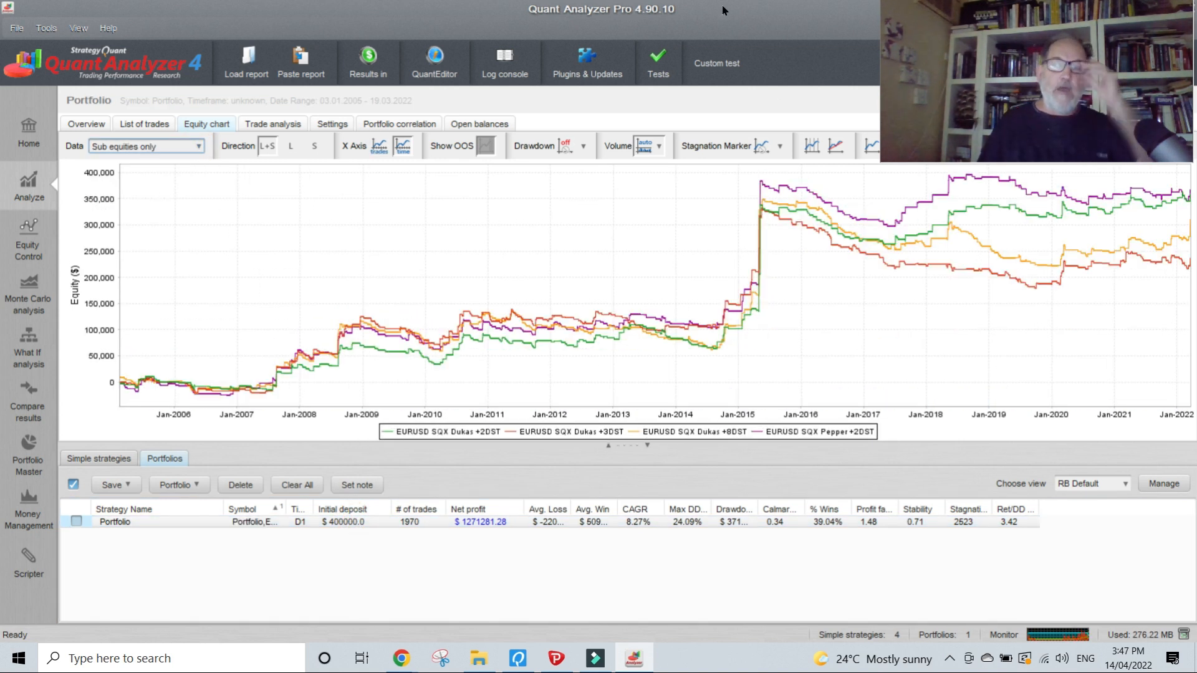
left_click_drag(1033, 6, 168, 15)
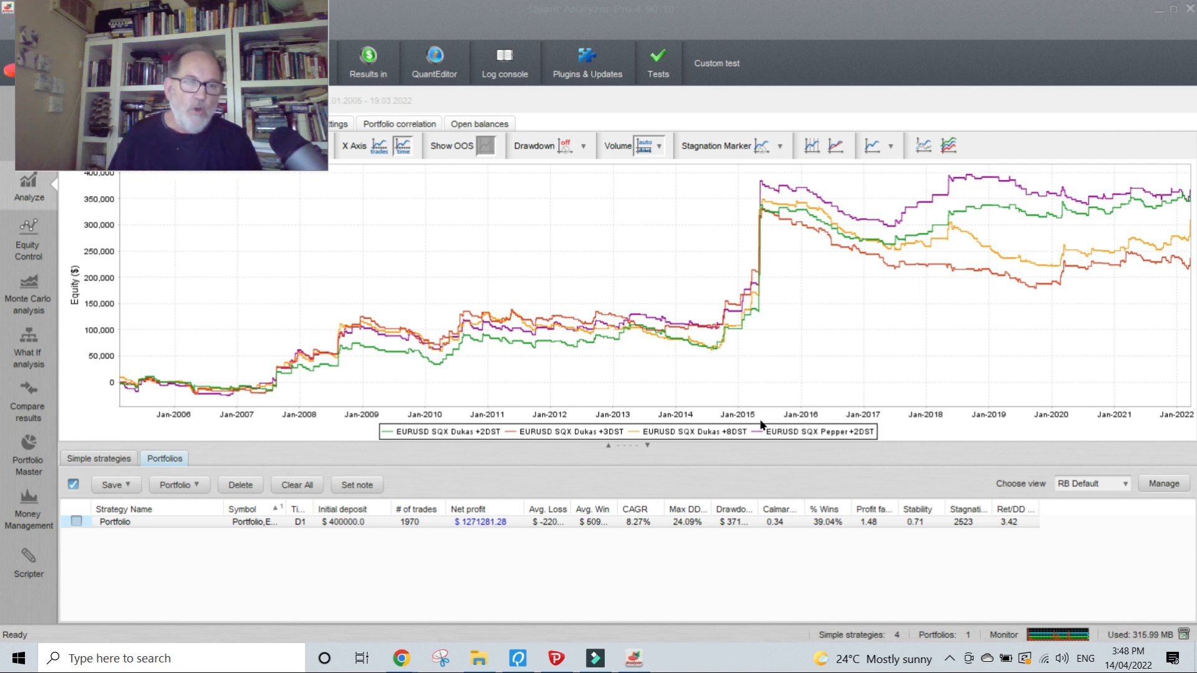
Remove all results from the portfolios table and return to the simple strategies with all four selected
left_click(72, 484)
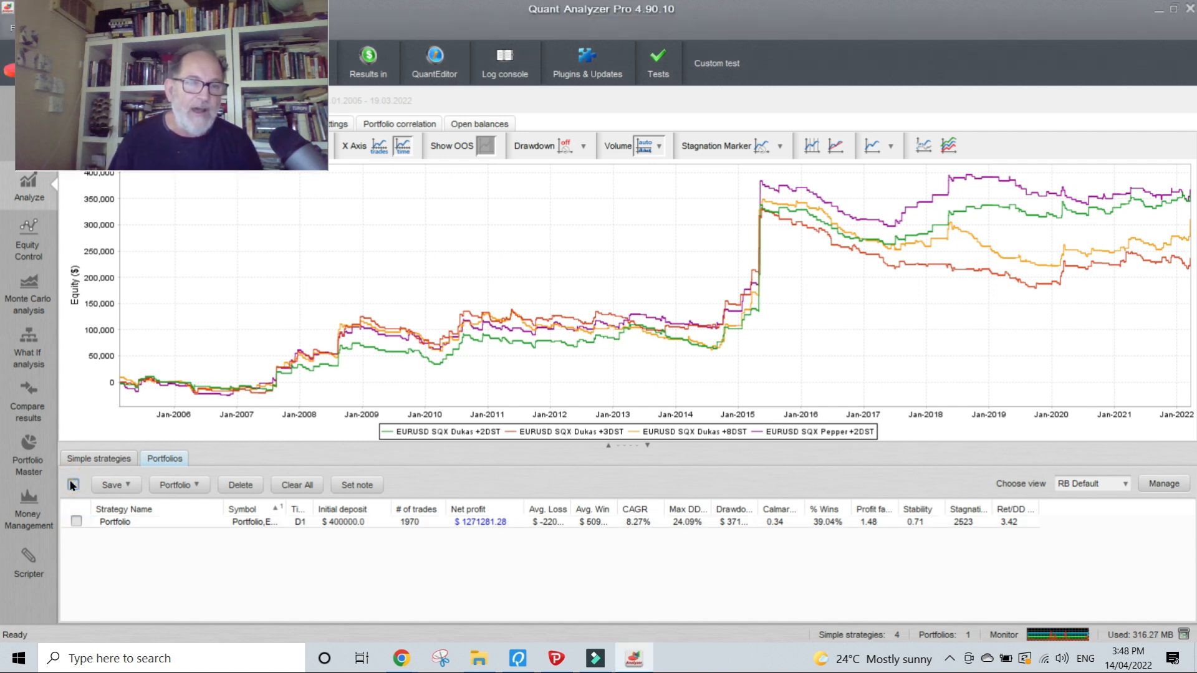
left_click(72, 485)
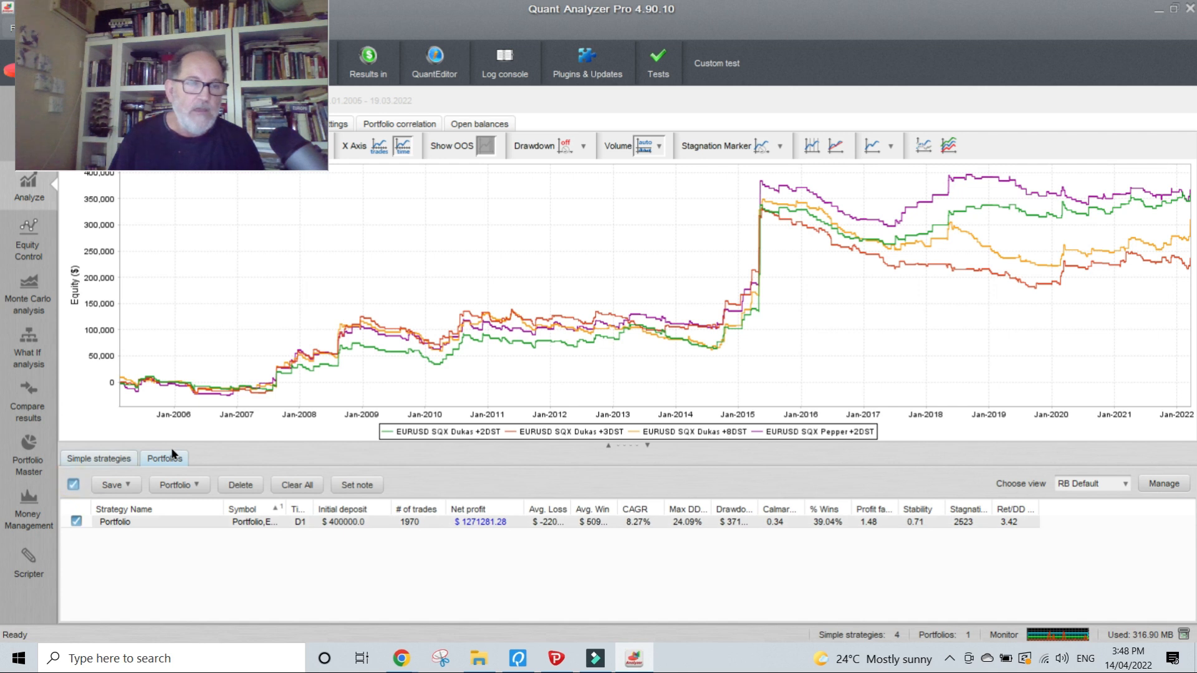
left_click(296, 486)
left_click(569, 347)
left_click(117, 459)
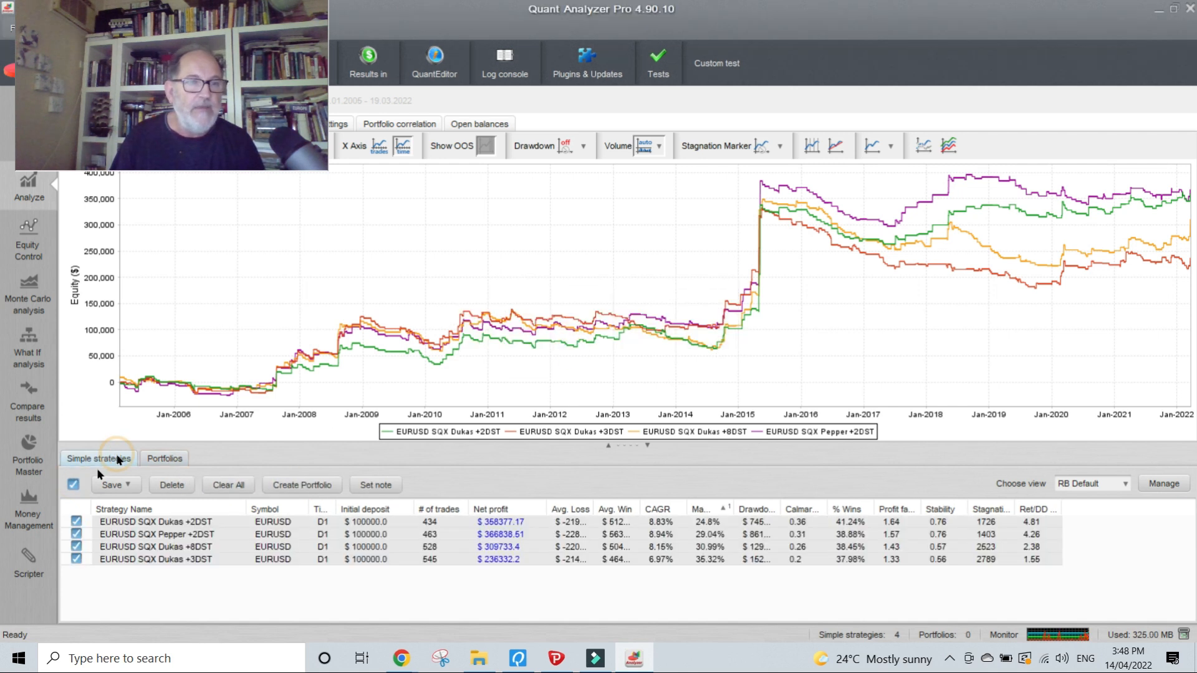
left_click(73, 483)
left_click(73, 483)
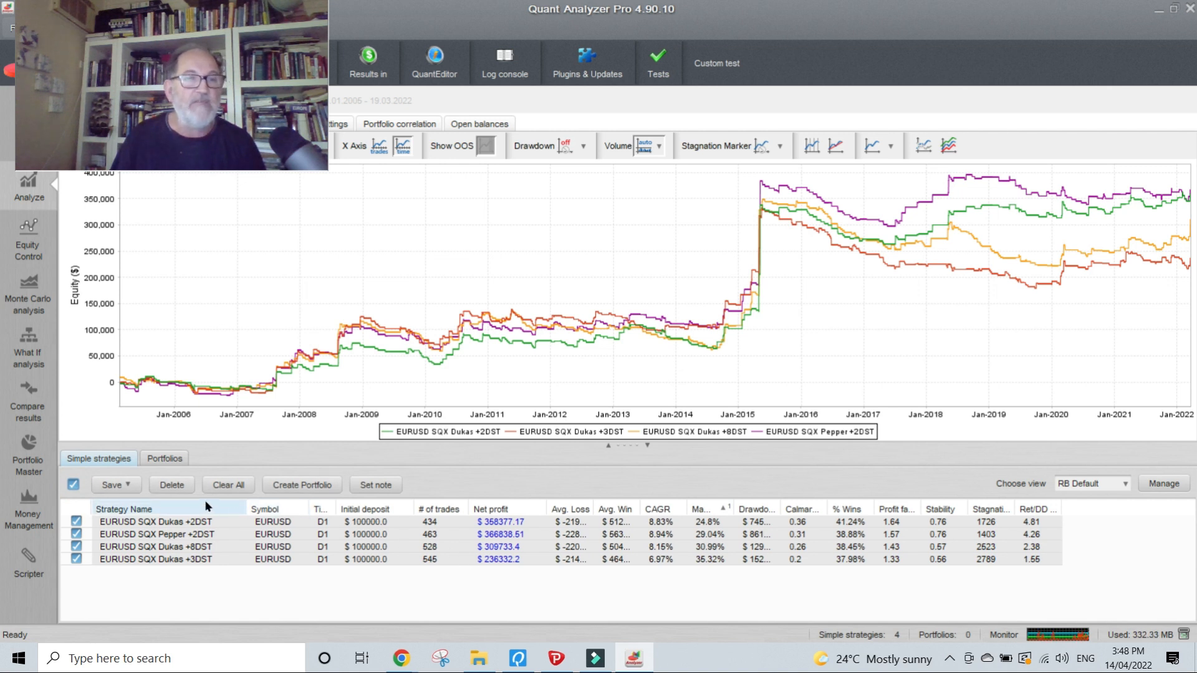
Clear all strategies from the simple strategies table and confirm their removal
left_click(243, 485)
left_click(564, 346)
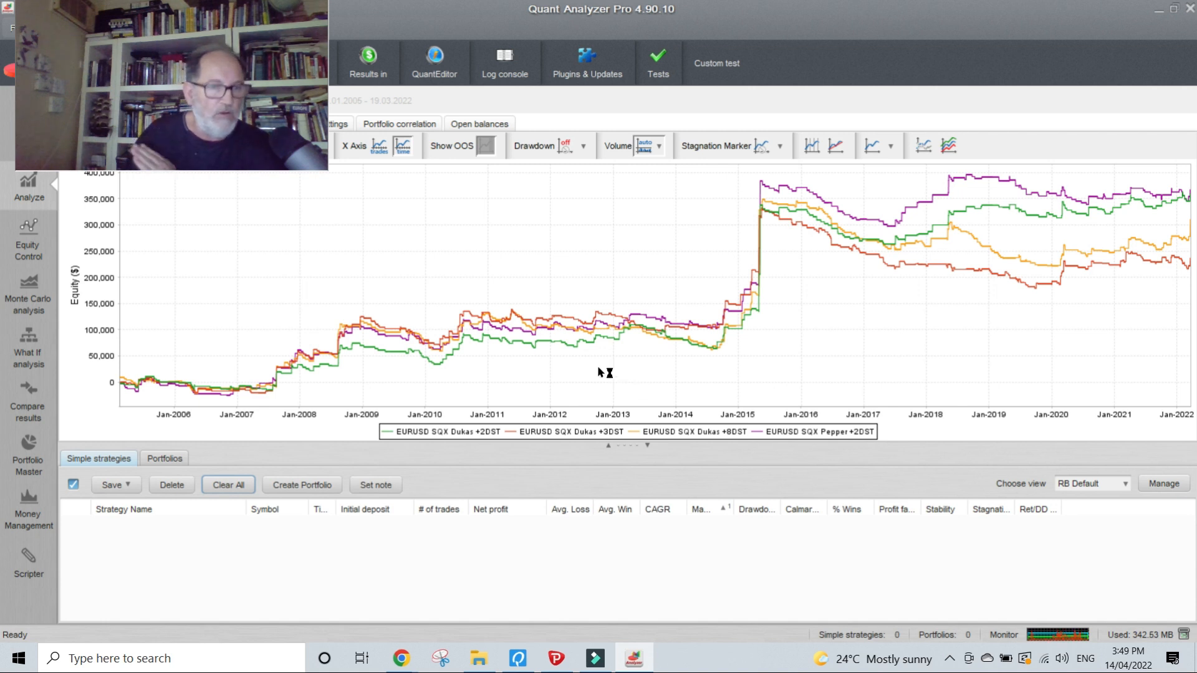
left_click_drag(236, 10, 1127, 24)
Load the EURUSD SQX Pepper Long Term +2DST, 30 Spread +2DST and 50 Spread +2DST reports as single results
left_click(246, 67)
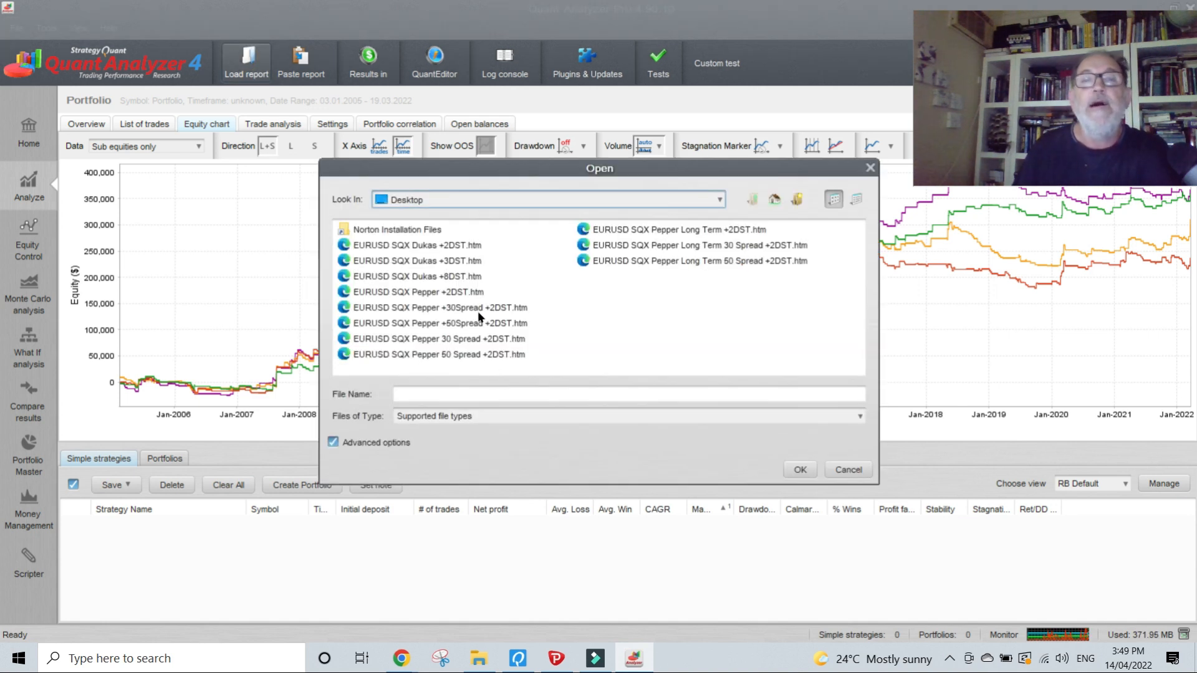
left_click(686, 230)
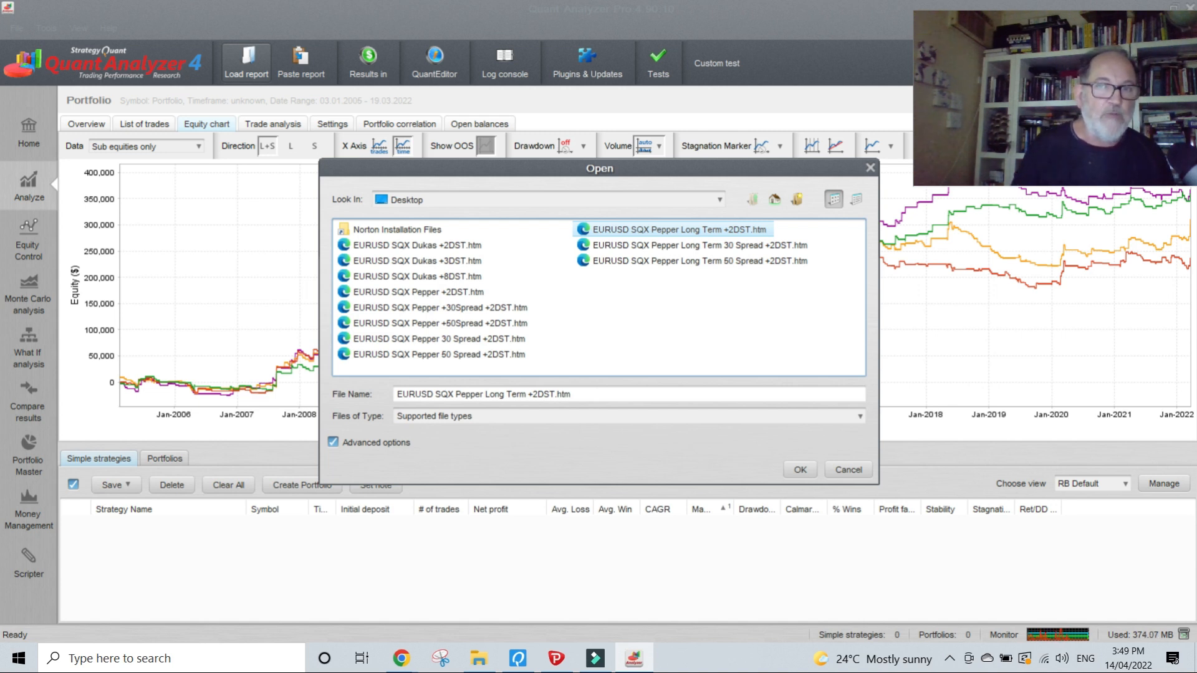
left_click(699, 246, "ctrl")
left_click(699, 261, "ctrl")
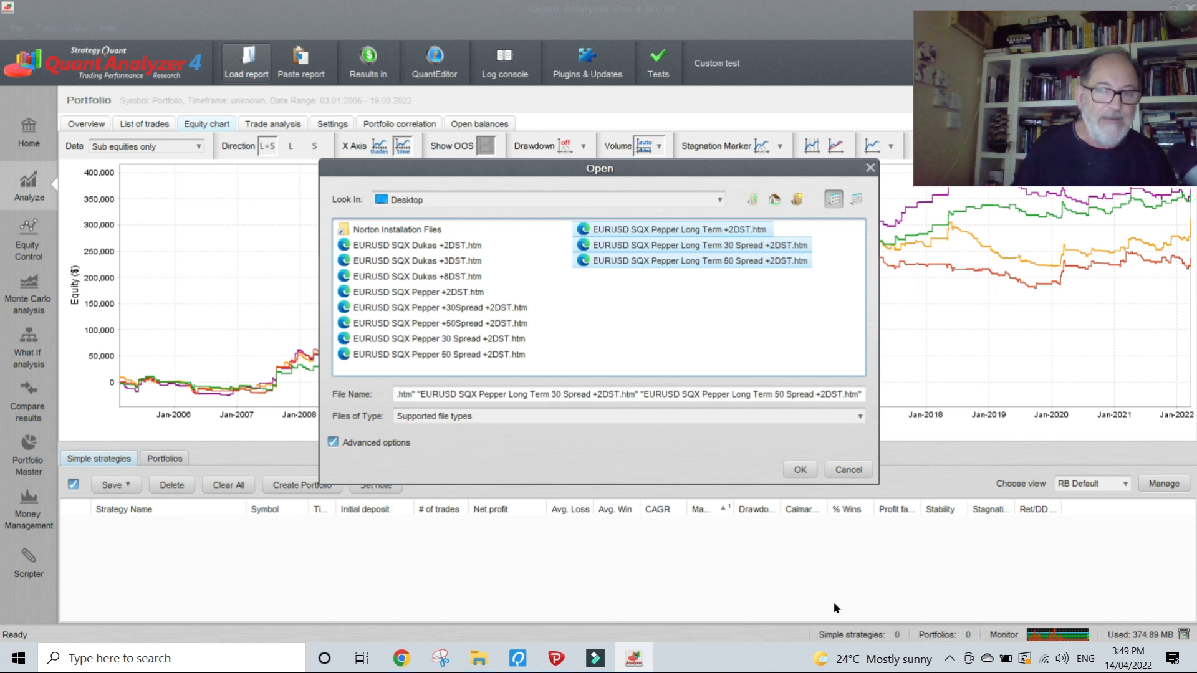
left_click(804, 469)
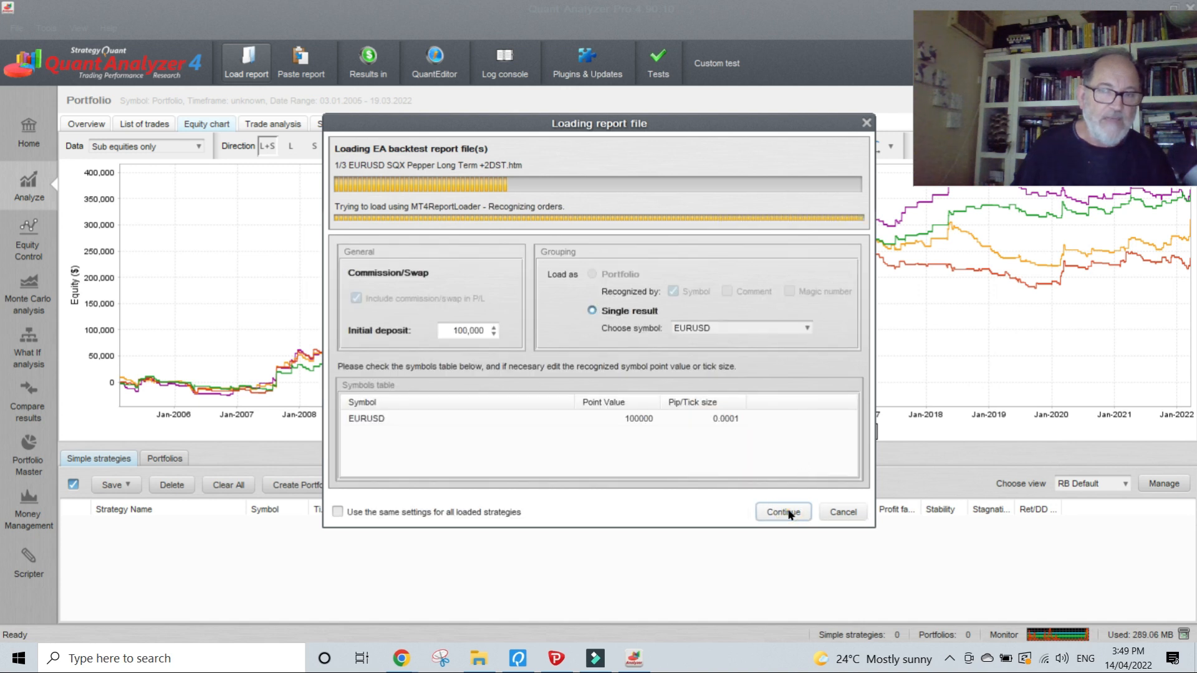
left_click(787, 511)
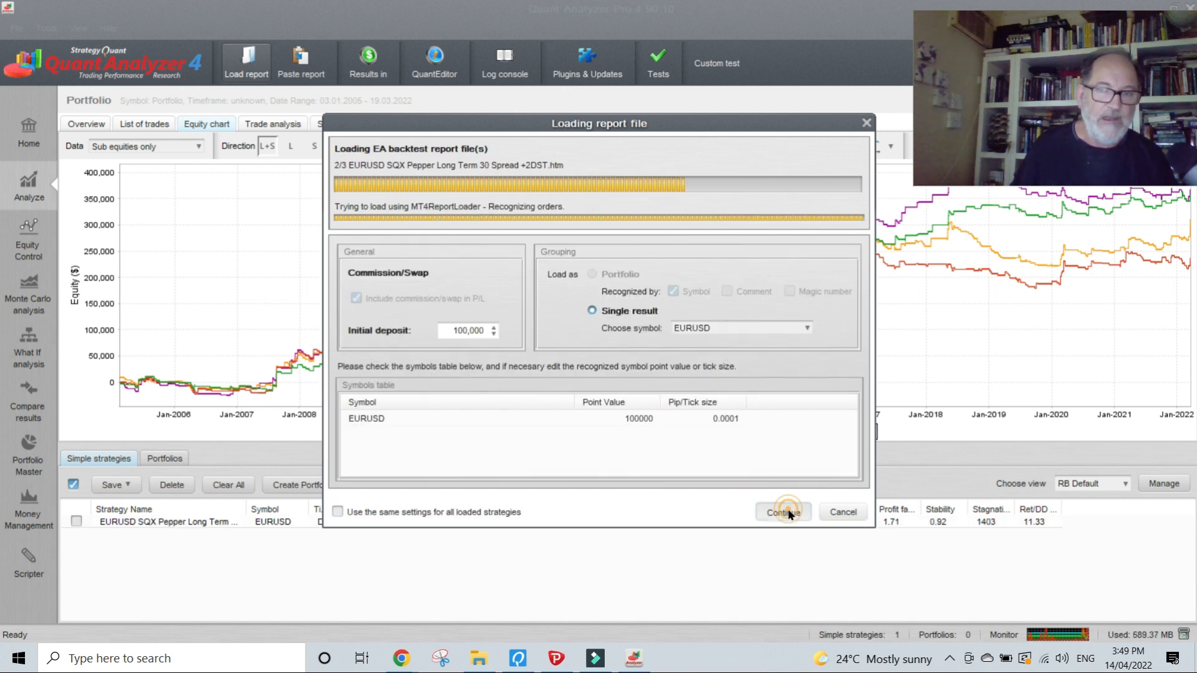
left_click(785, 511)
left_click(785, 512)
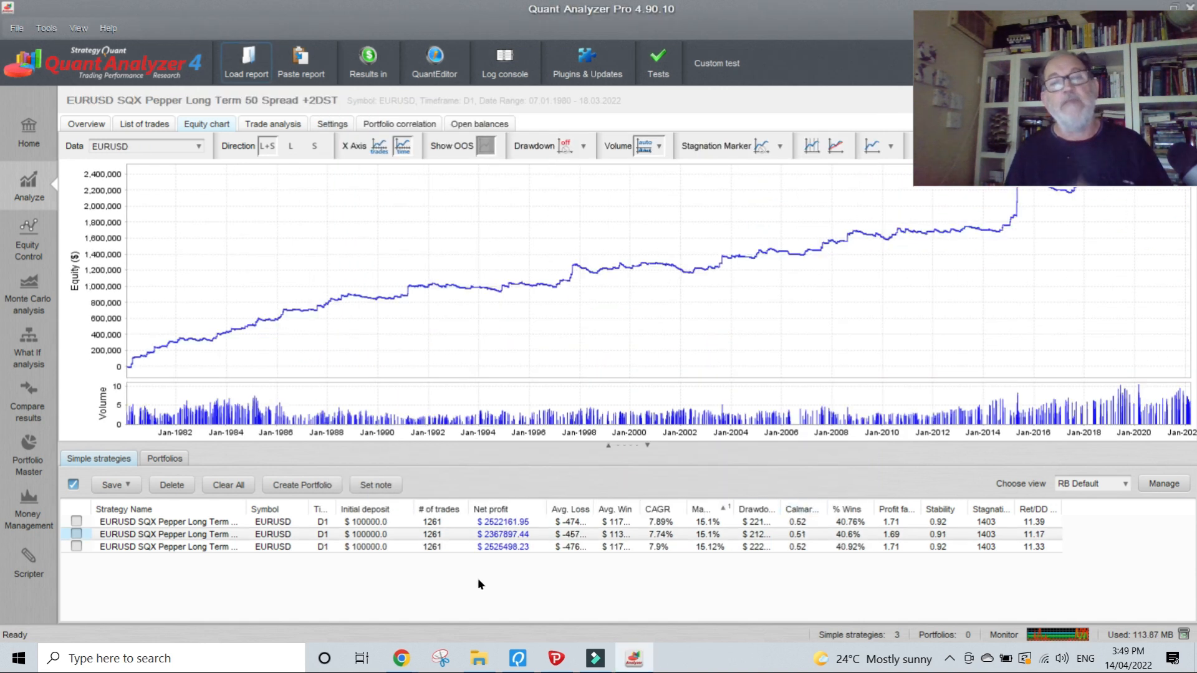
Compare the number of trades of the three loaded Pepper Long Term strategies
left_click(443, 521)
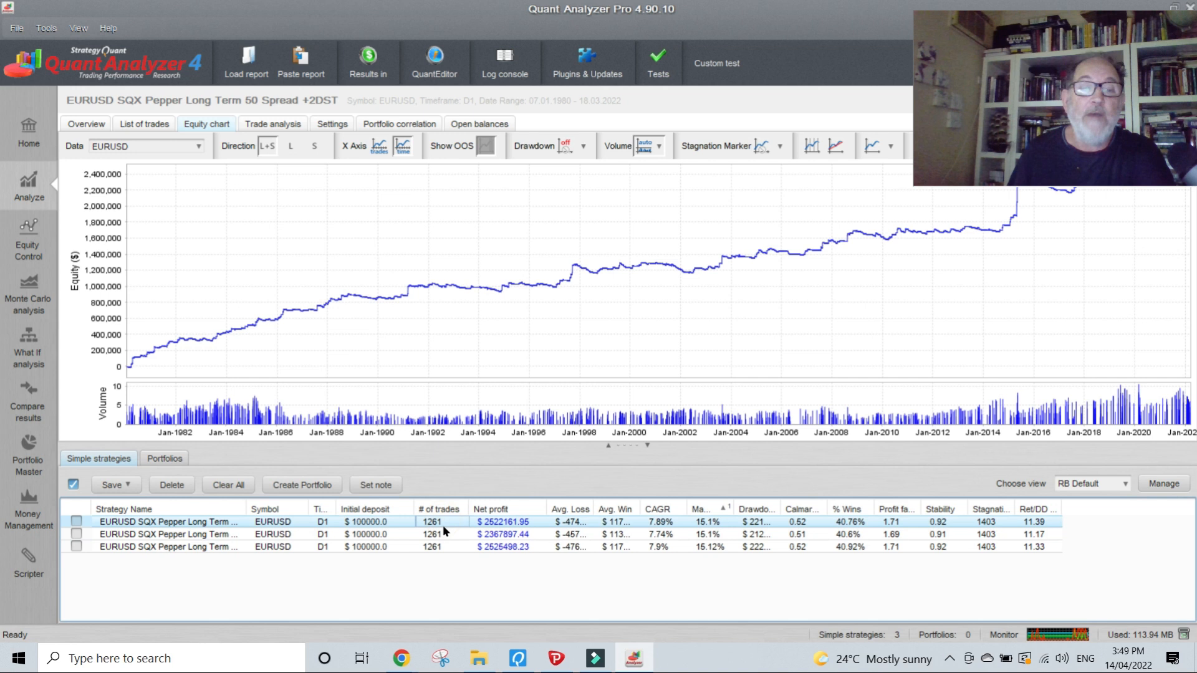
left_click(444, 537)
left_click(445, 546)
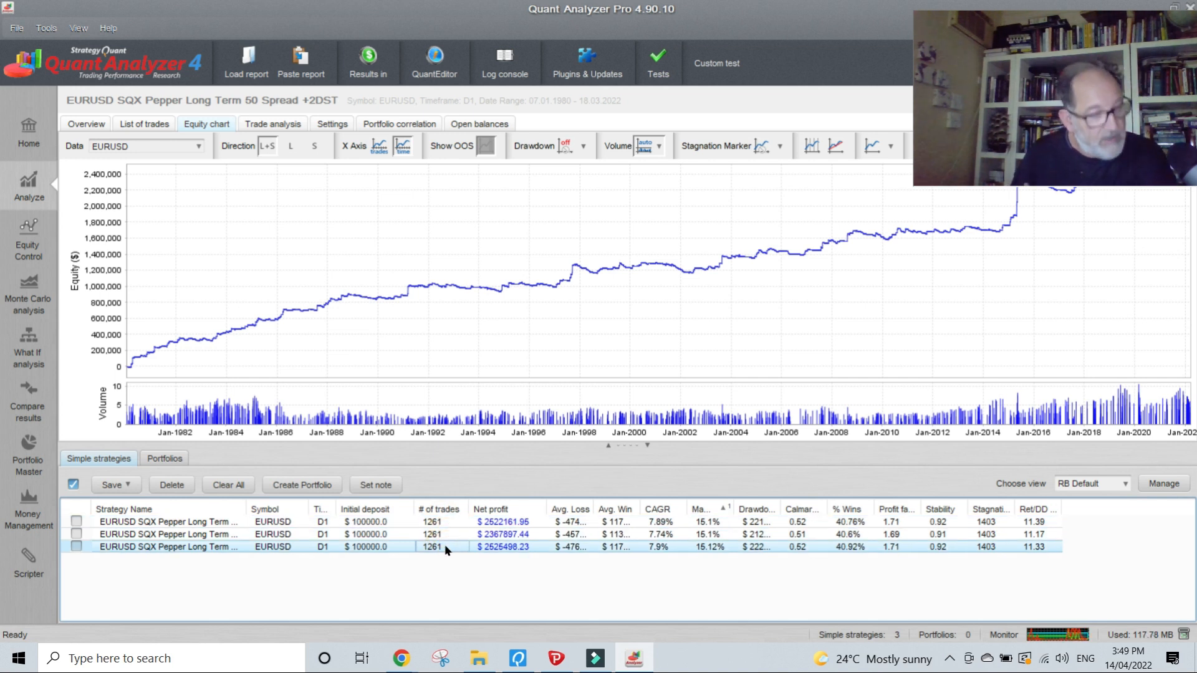
Create a portfolio from all three Pepper Long Term strategies and show only the sub equities in its equity chart
left_click(74, 485)
left_click(73, 485)
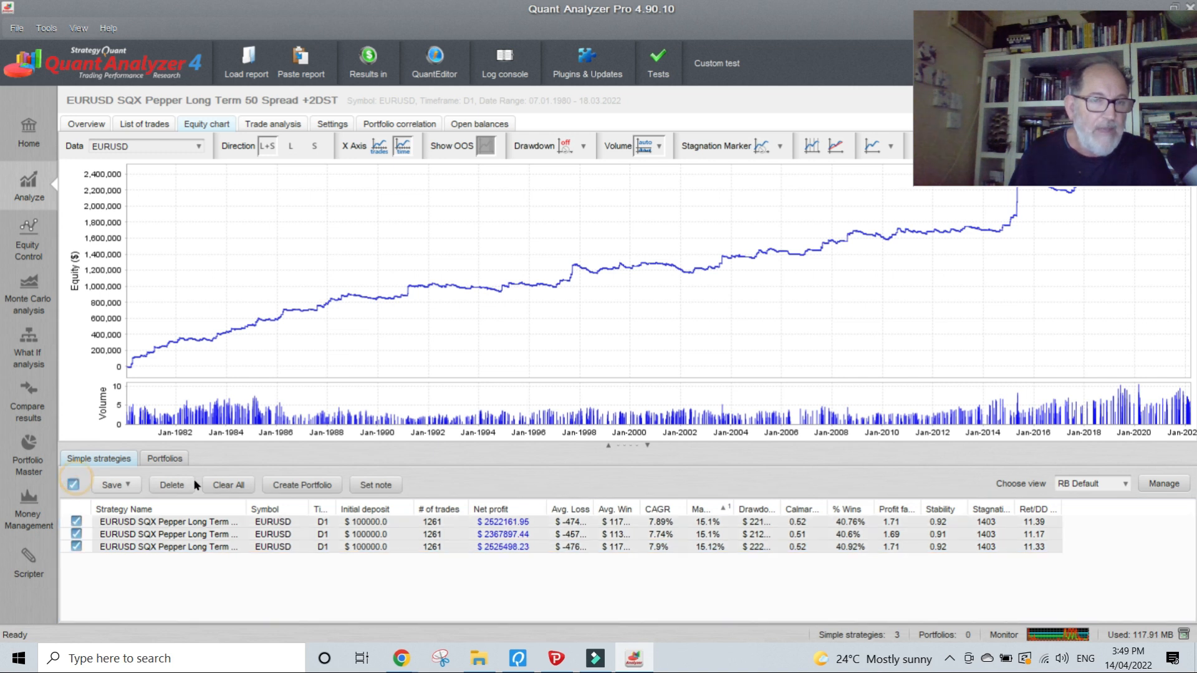
left_click(288, 485)
left_click(349, 522)
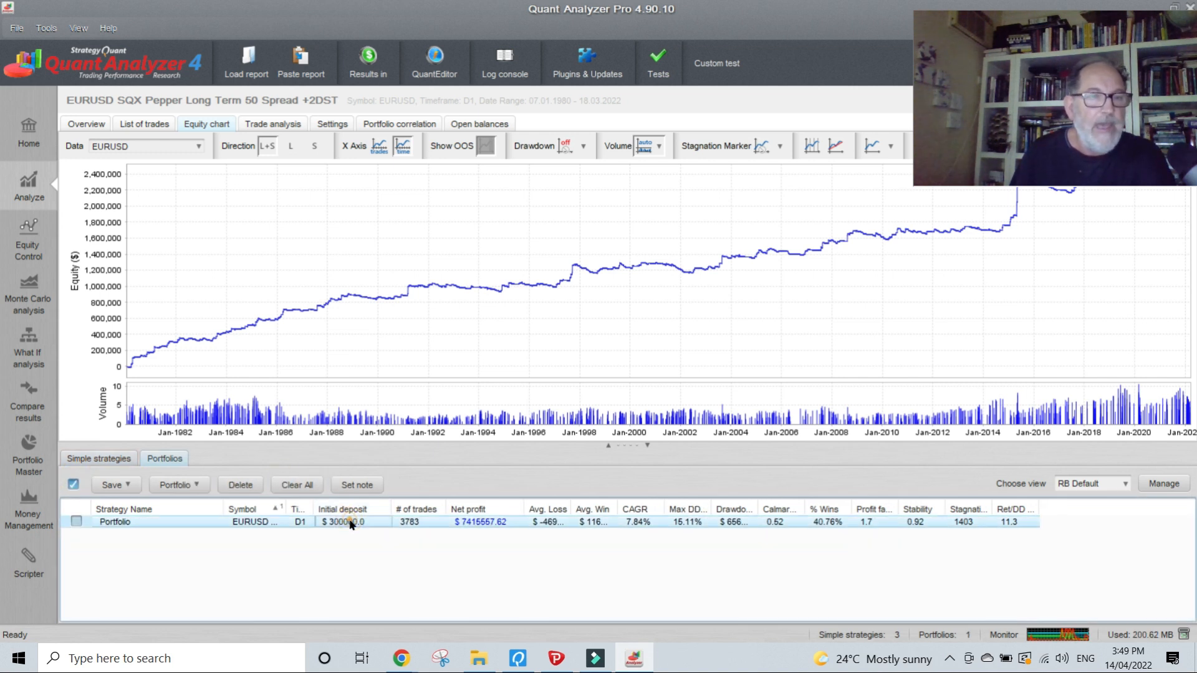
left_click(198, 147)
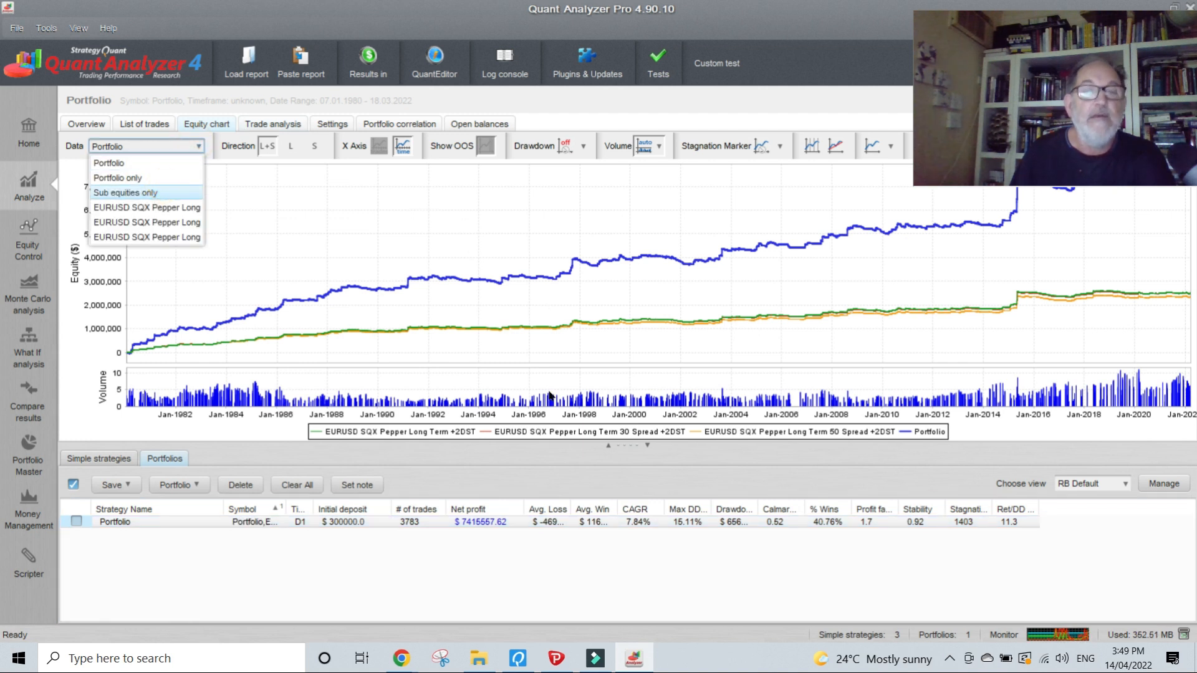
left_click(156, 192)
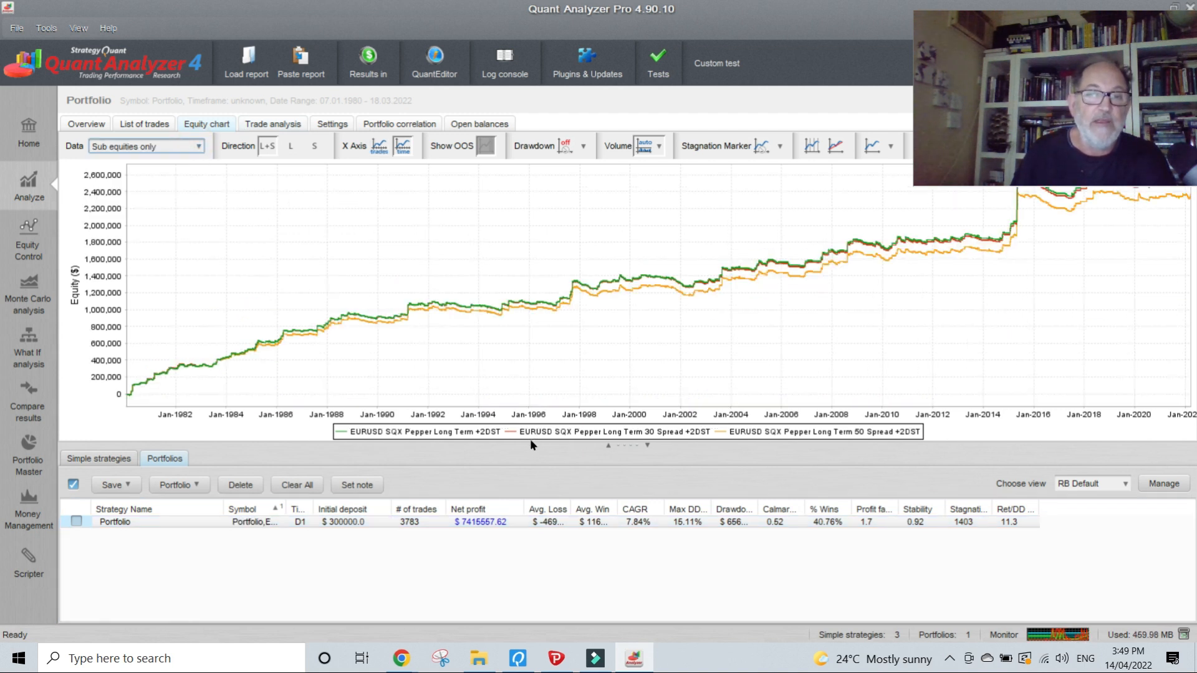
In MetaTrader 4, export the EURUSD Daily (D1) records from the History Center to the Pepperstone Data folder as EURUSD1440.csv
left_click(989, 100)
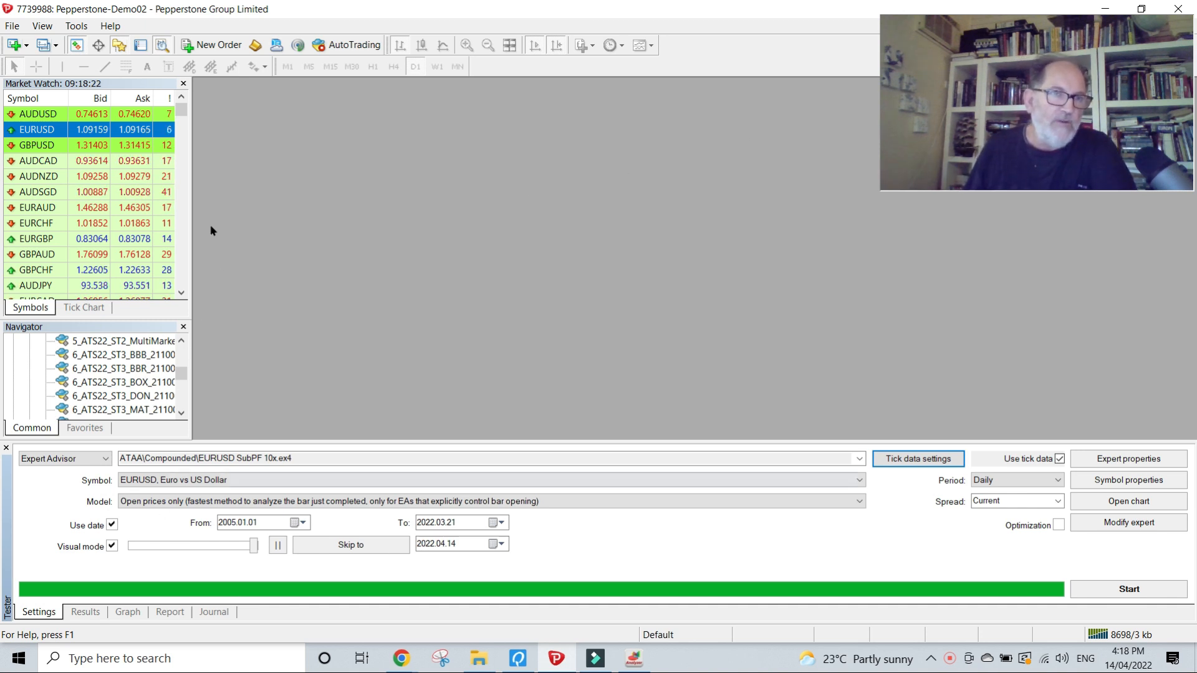
left_click(76, 26)
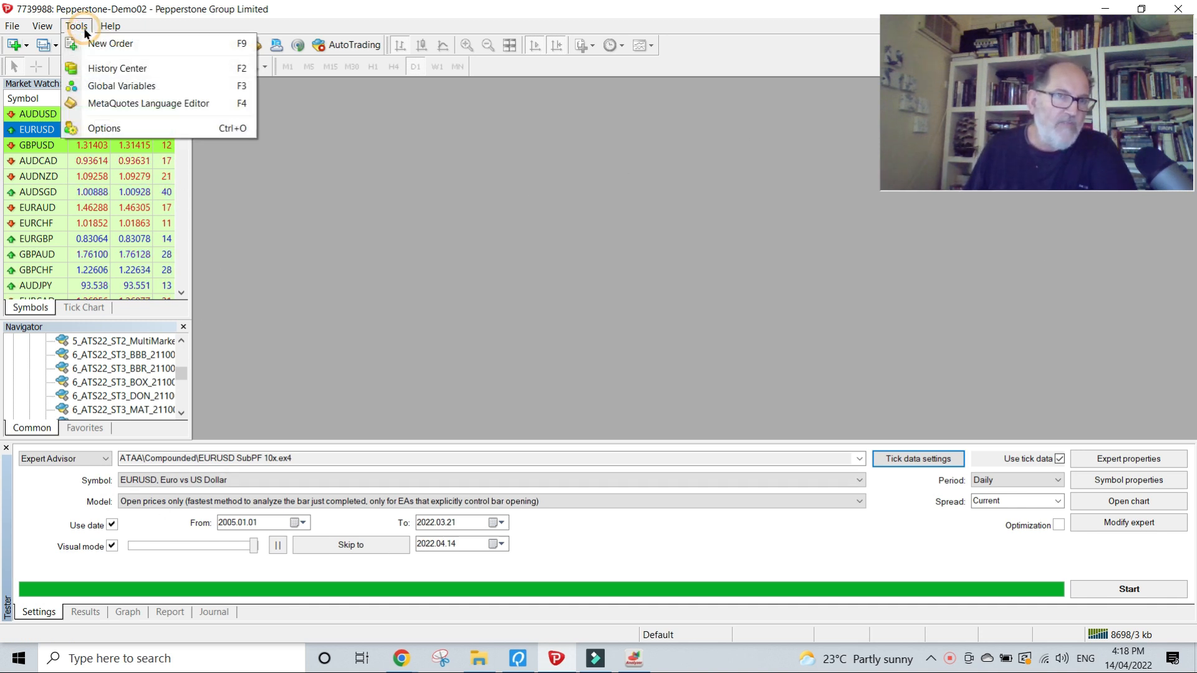
left_click(112, 67)
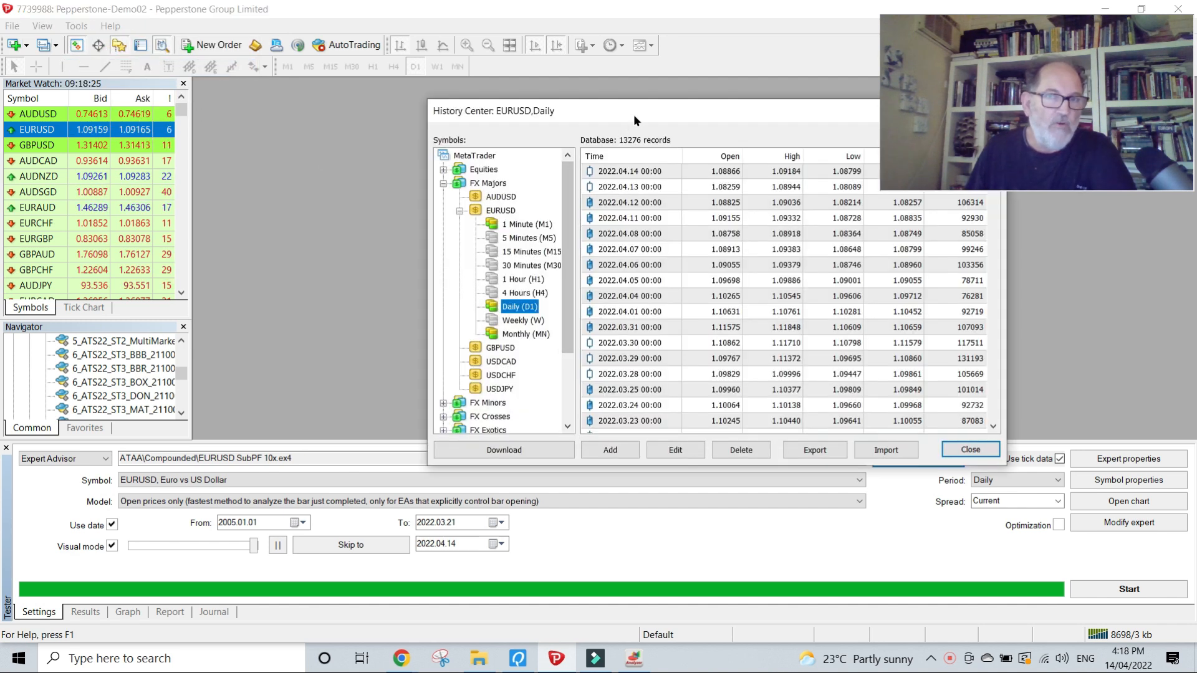
left_click_drag(636, 110, 388, 77)
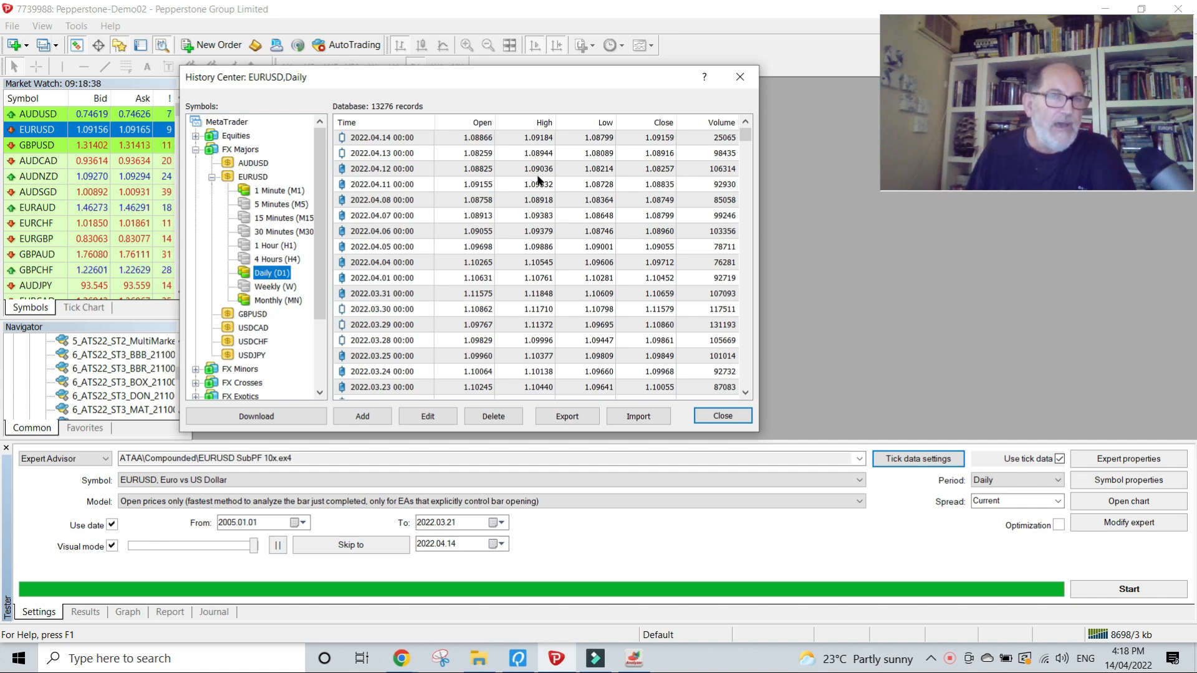
scroll(473, 162, "down", 5)
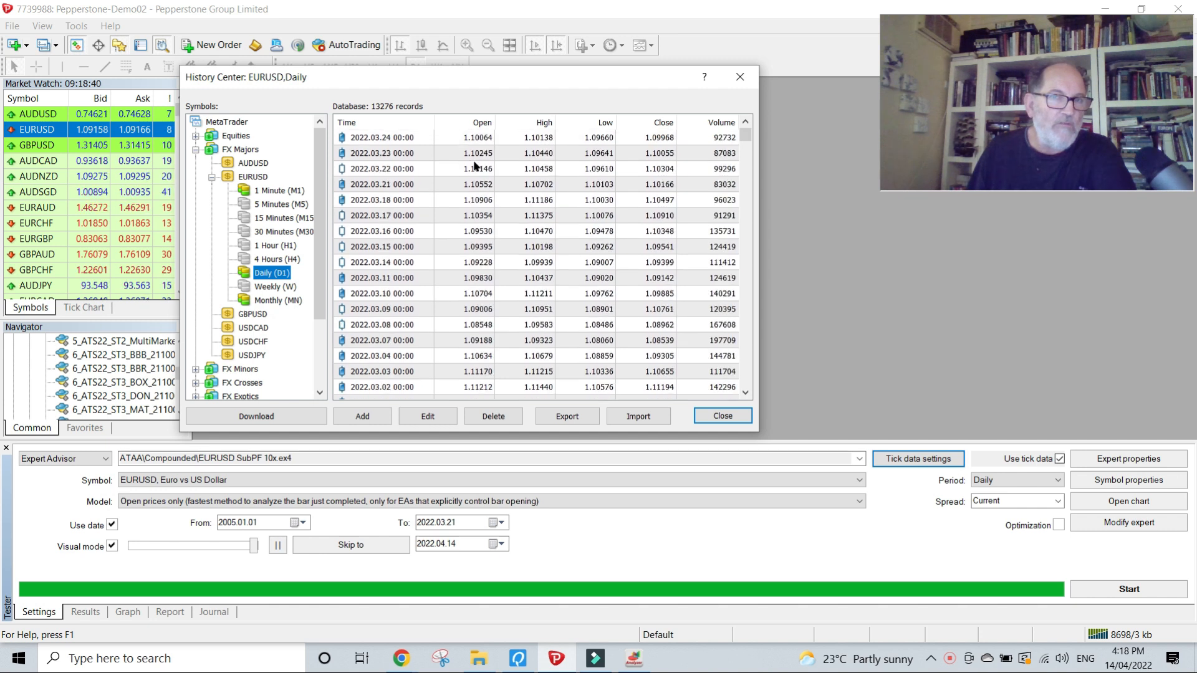
scroll(474, 165, "up", 5)
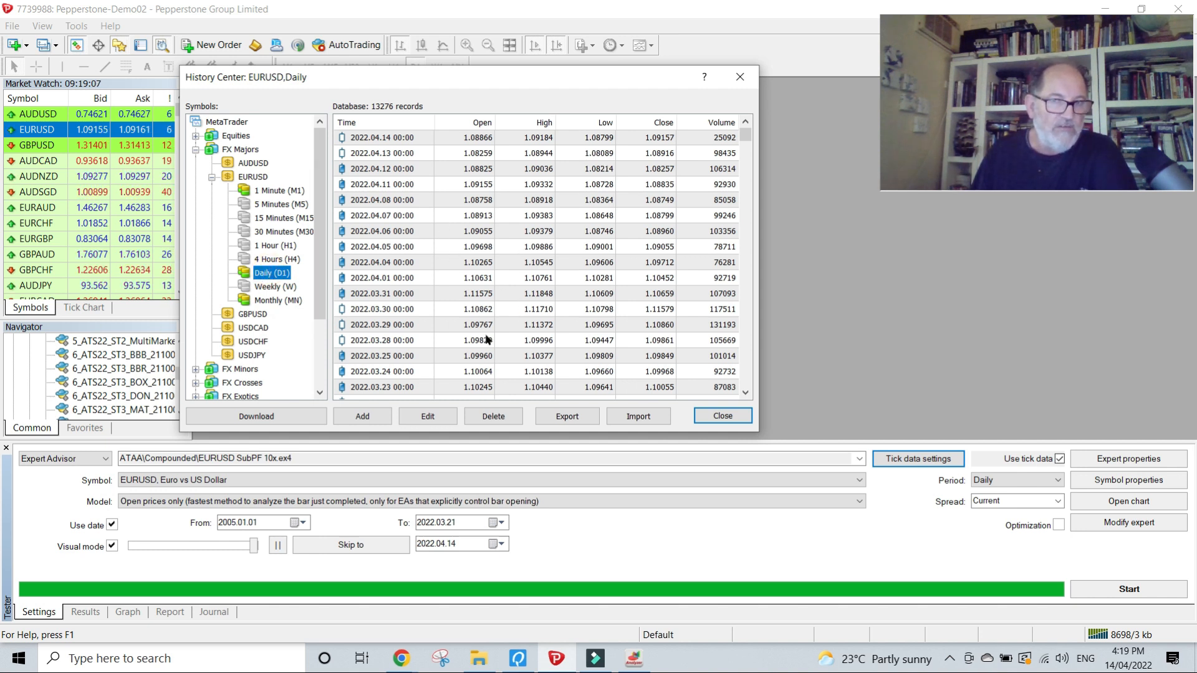
left_click(568, 417)
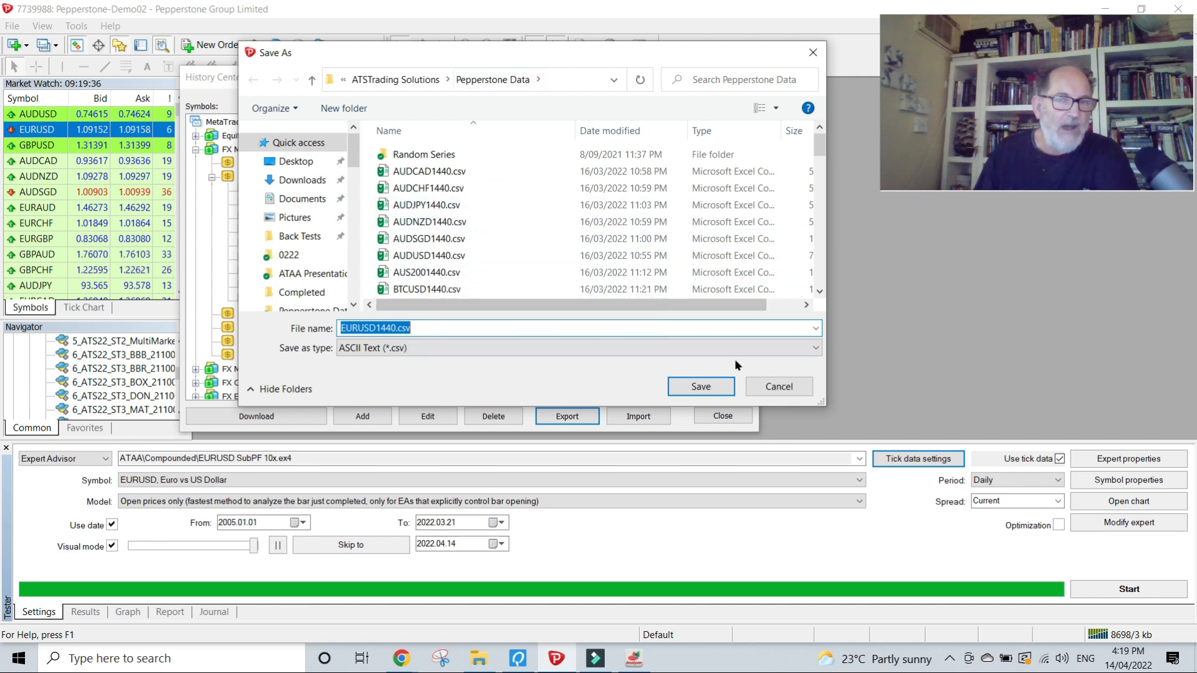
left_click(709, 388)
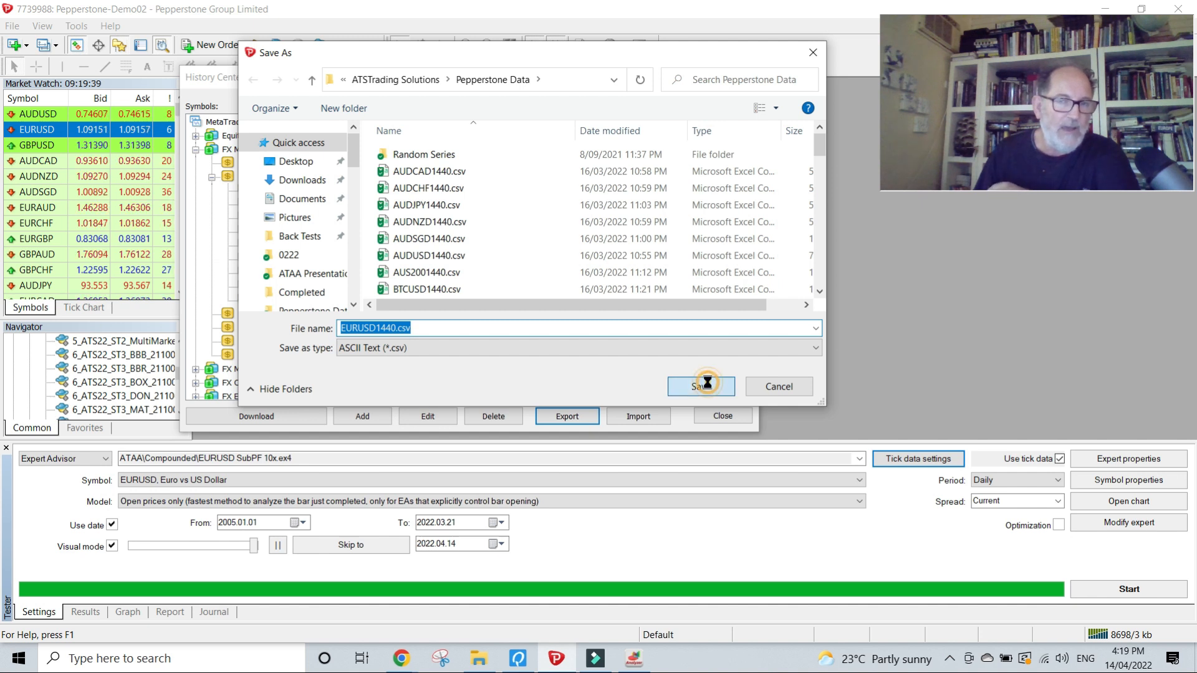
left_click(636, 330)
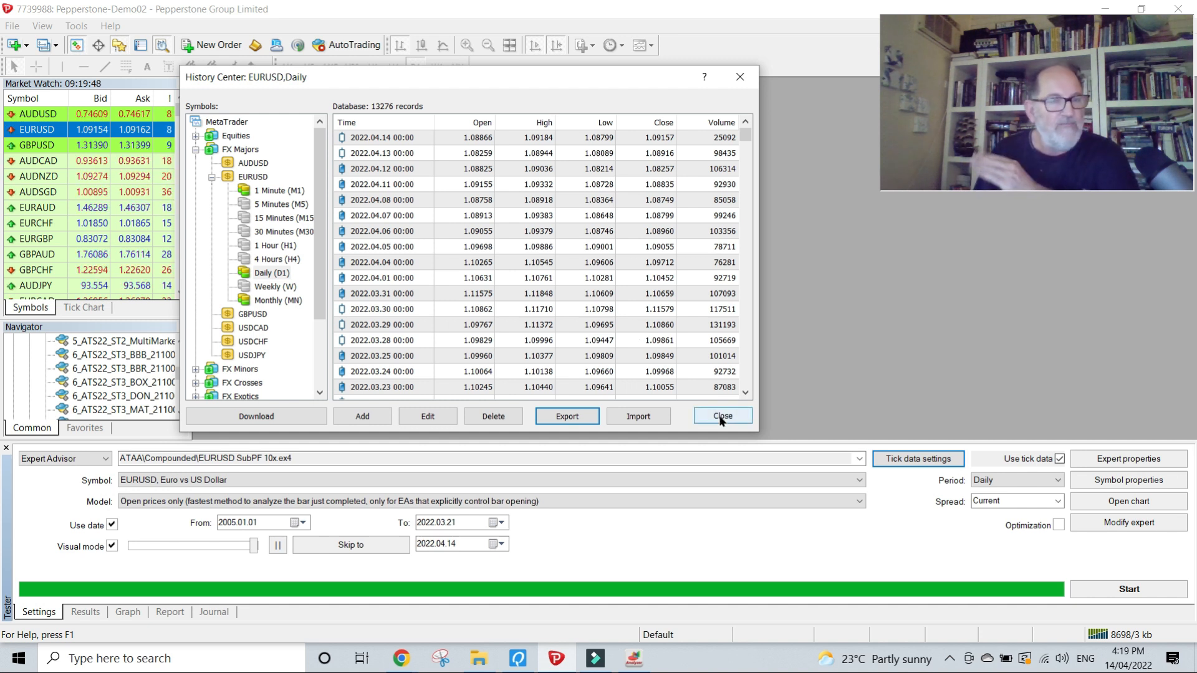
left_click(721, 417)
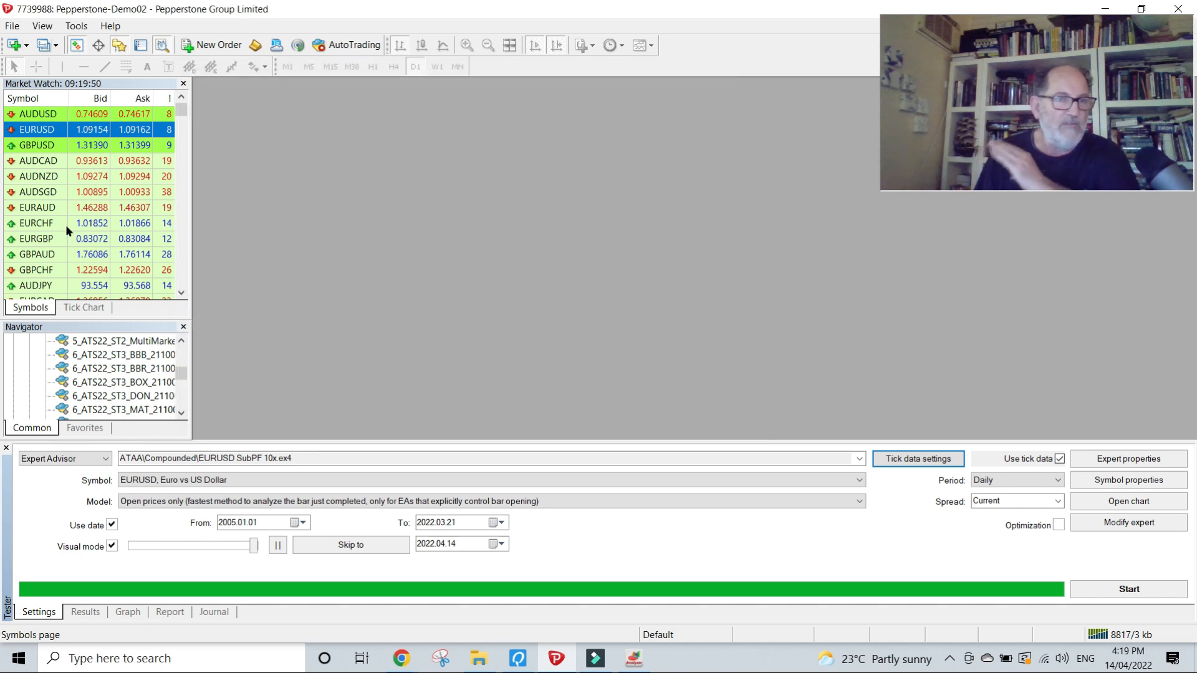
scroll(65, 224, "down", 3)
scroll(66, 224, "down", 3)
scroll(73, 238, "up", 2)
scroll(74, 240, "down", 6)
scroll(75, 234, "up", 3)
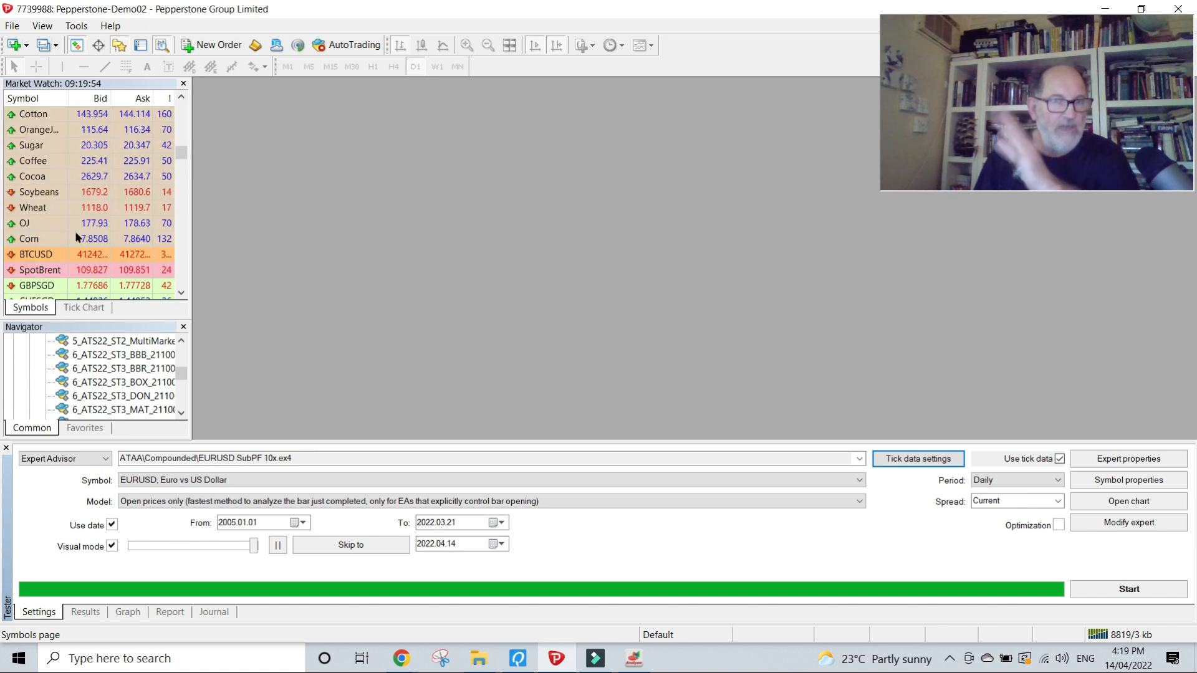
left_click(76, 27)
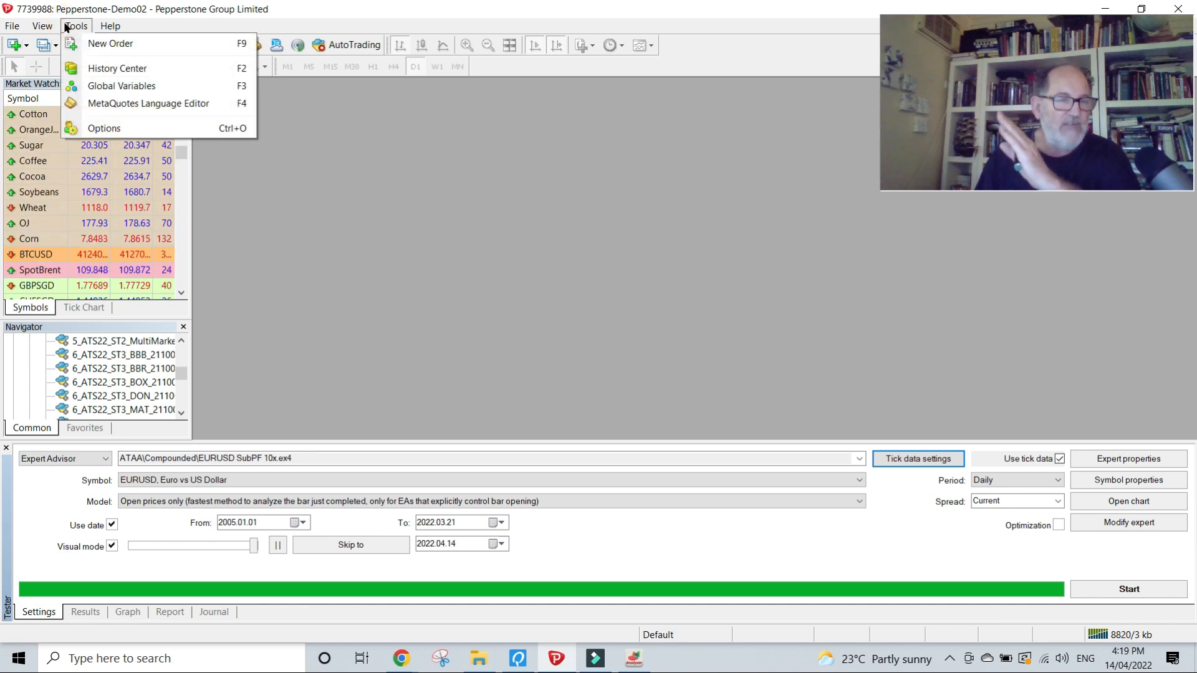
left_click(409, 200)
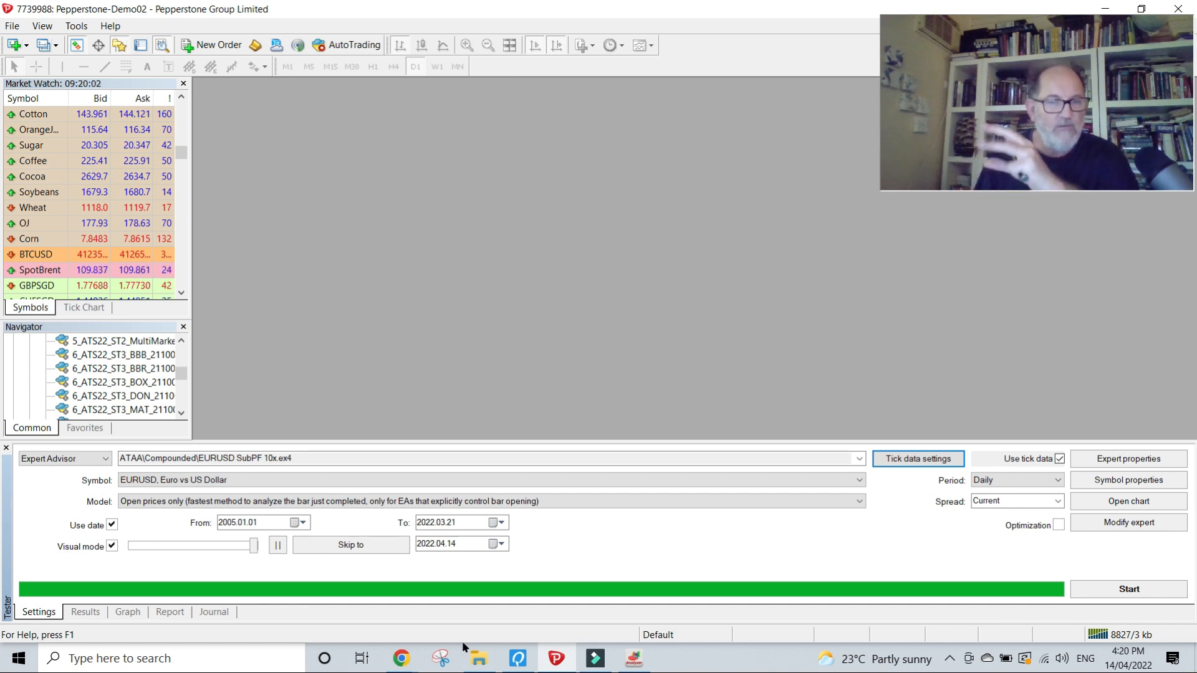
Switch to File Explorer and open the Pepperstone Data folder inside ATSTrading Solutions in Dropbox
left_click(475, 660)
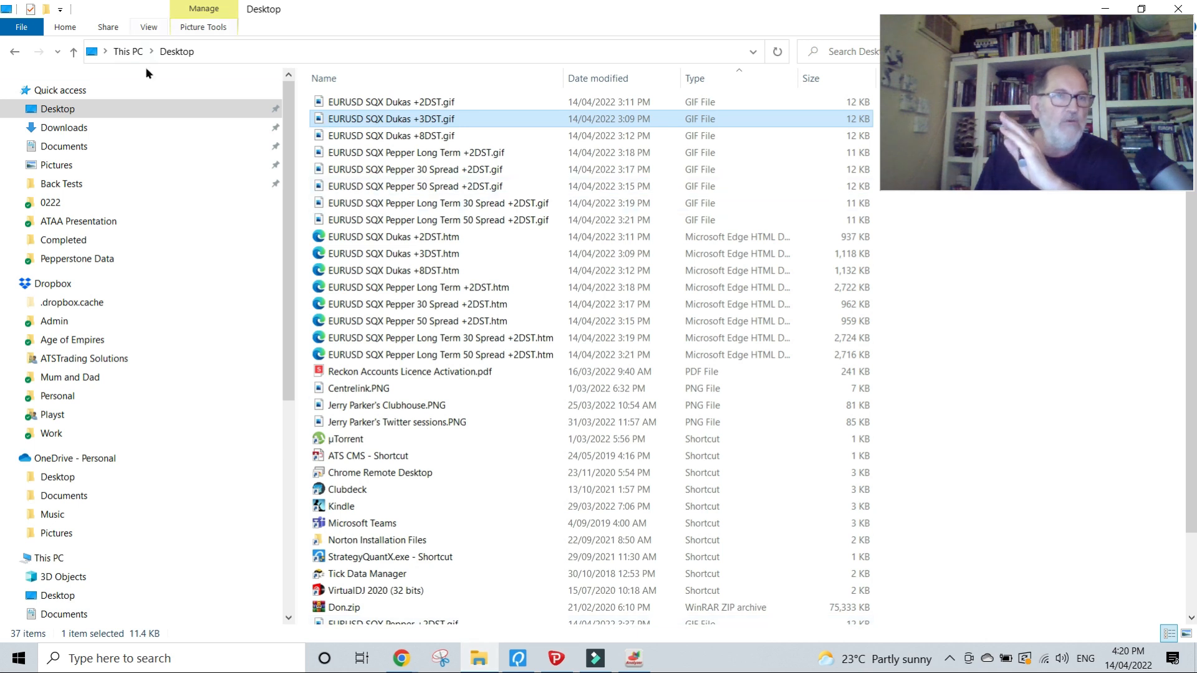
left_click(100, 226)
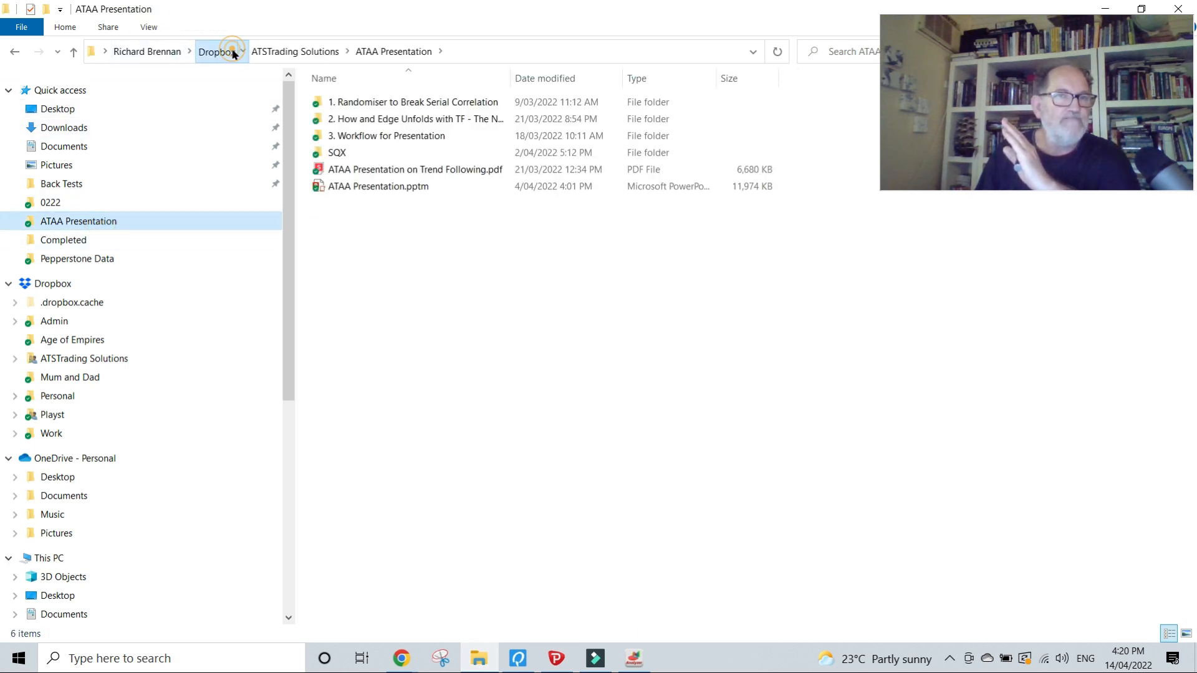
left_click(233, 52)
left_click(398, 155)
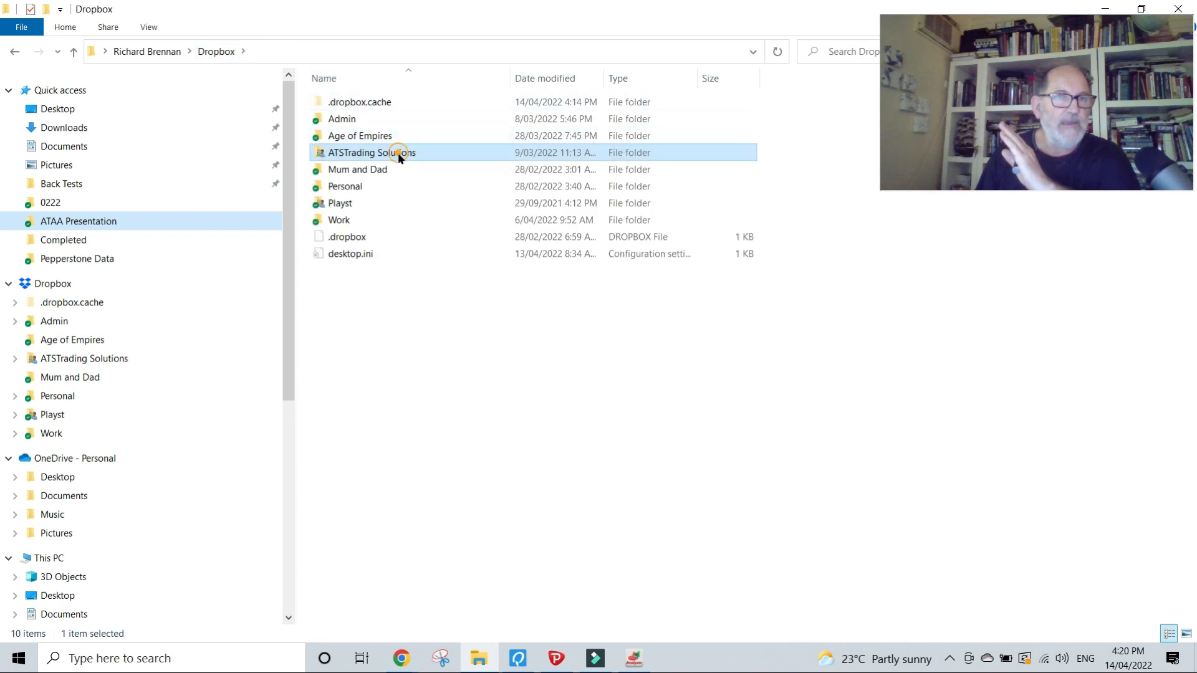
double_click(398, 154)
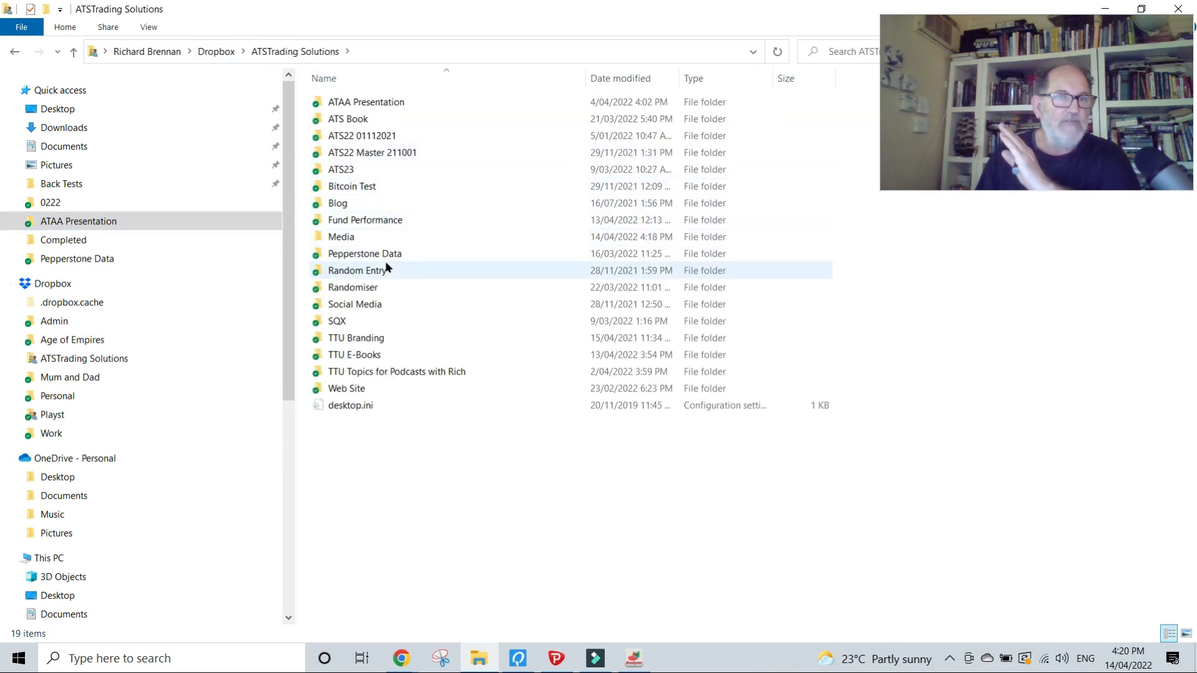
double_click(377, 255)
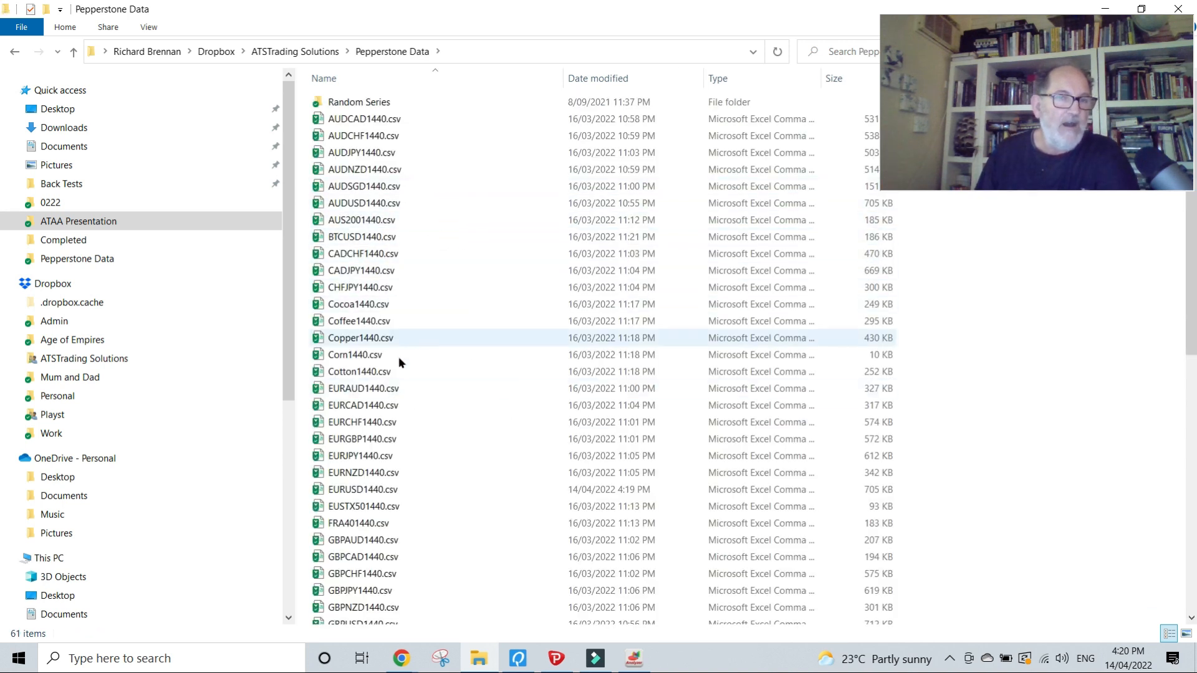
Look through the exported daily CSV files and check the modification date of EURUSD1440.csv
scroll(414, 360, "down", 10)
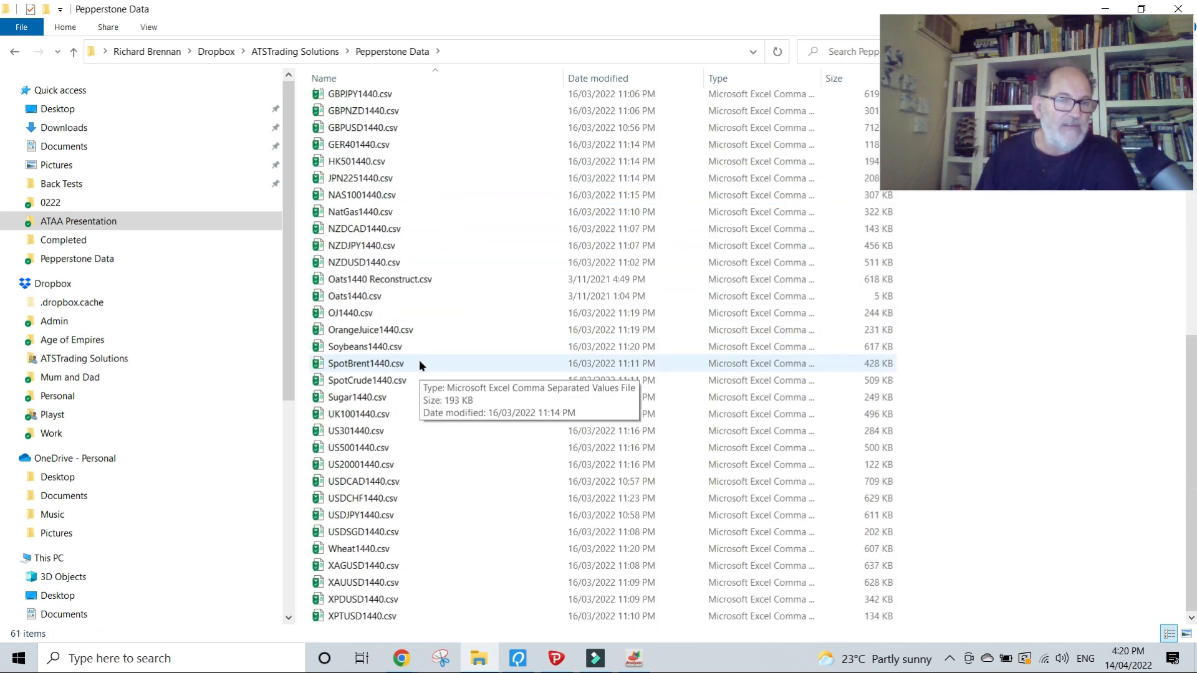
scroll(418, 365, "up", 10)
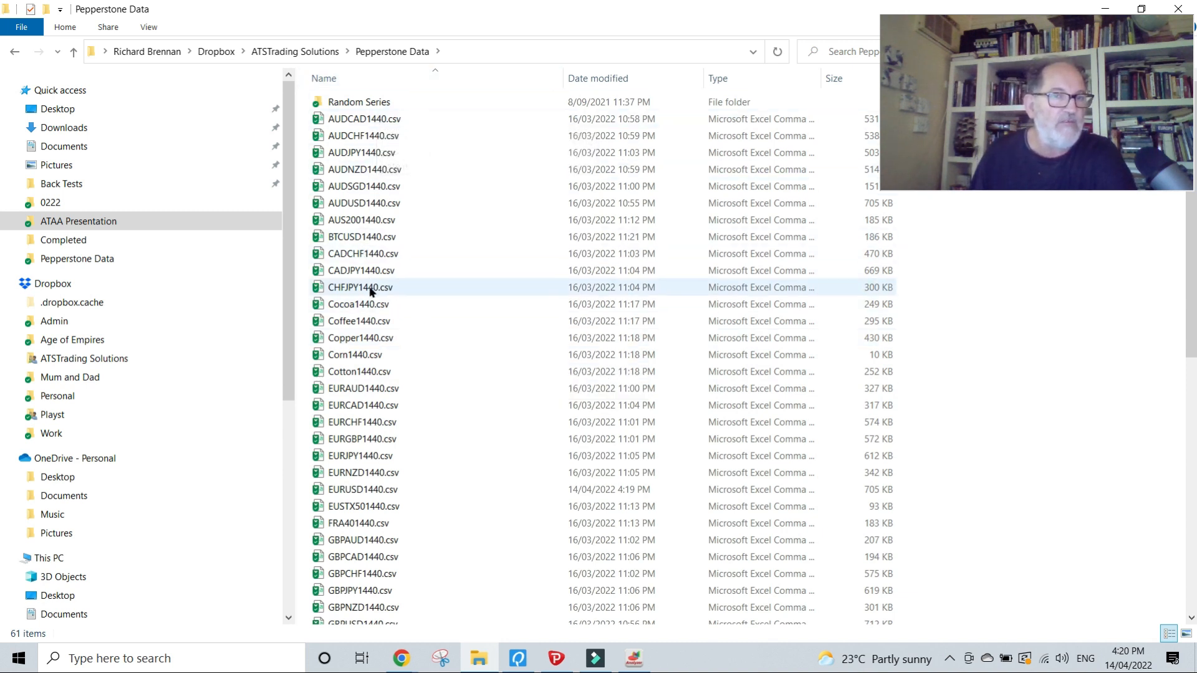
scroll(361, 335, "down", 2)
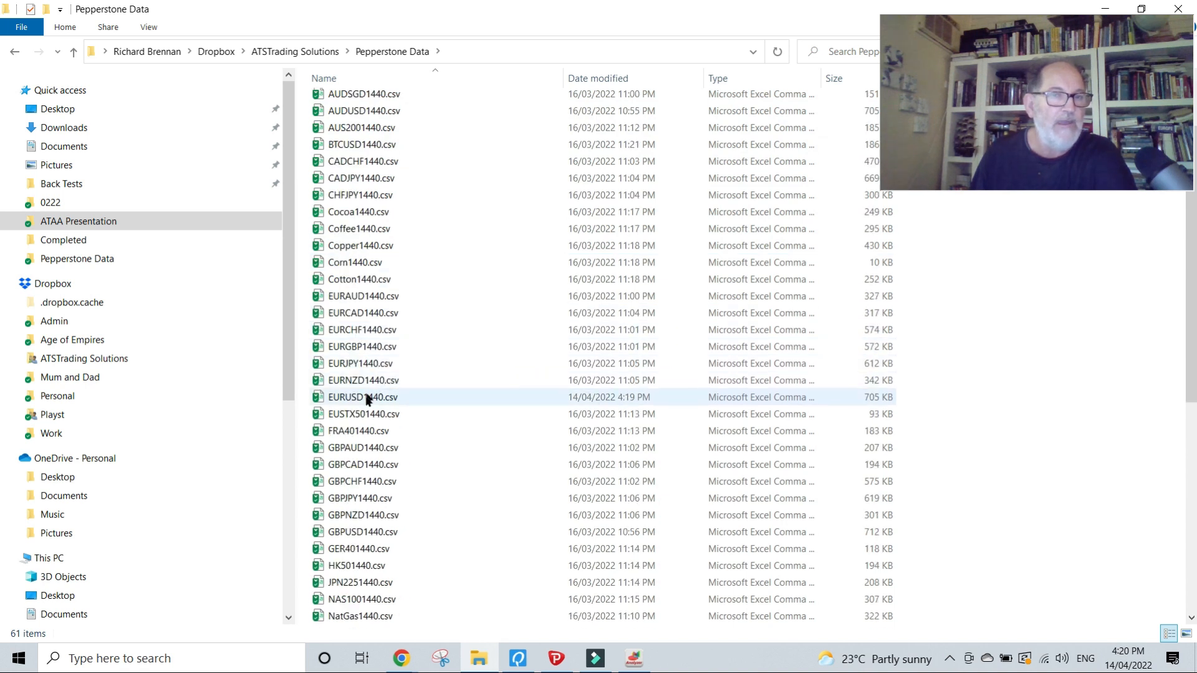
left_click(361, 399)
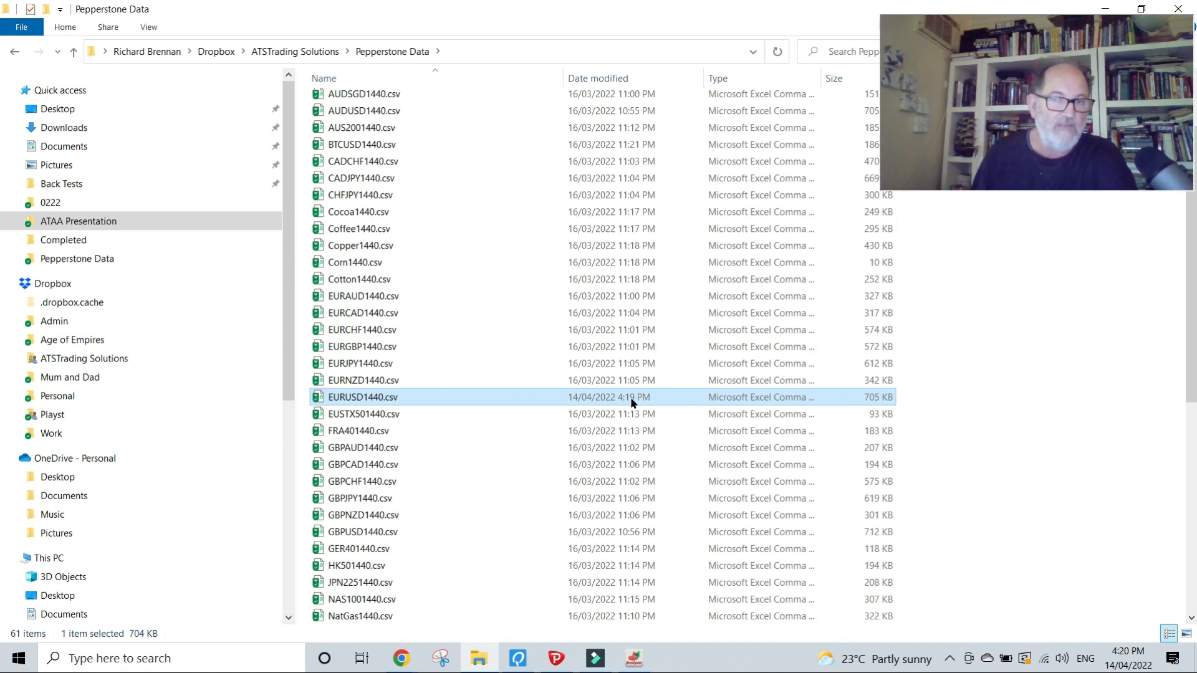
Open EURUSD1440.csv in Excel and widen column A to fit its dates
double_click(472, 397)
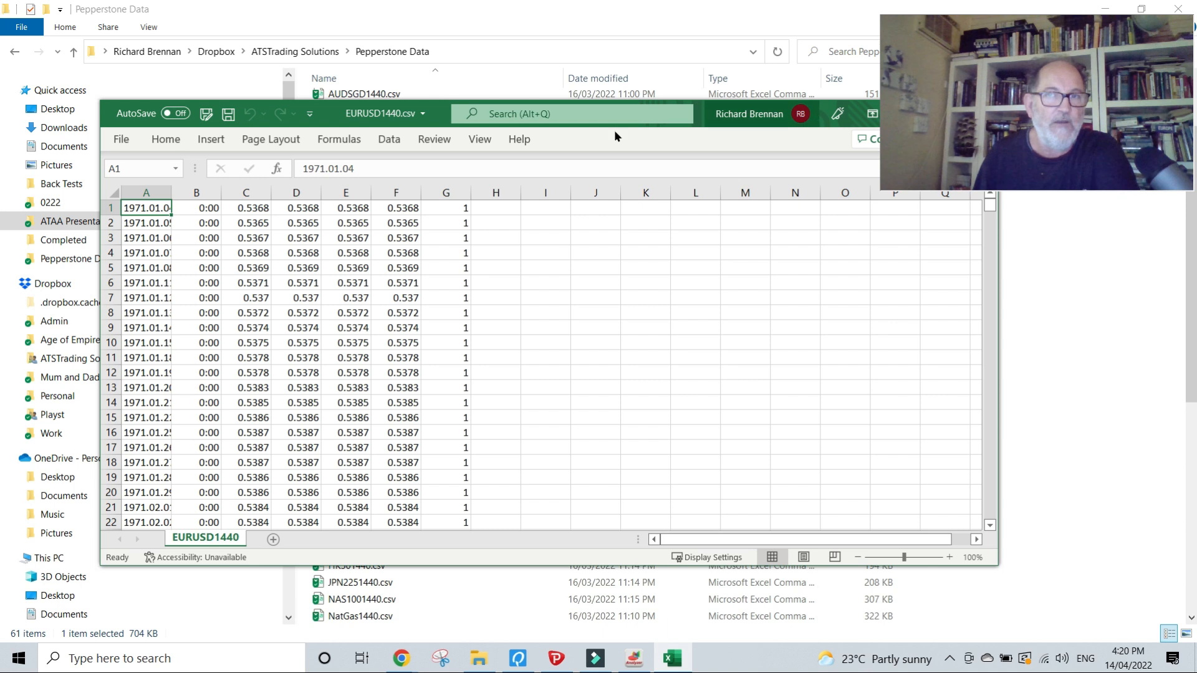
double_click(171, 197)
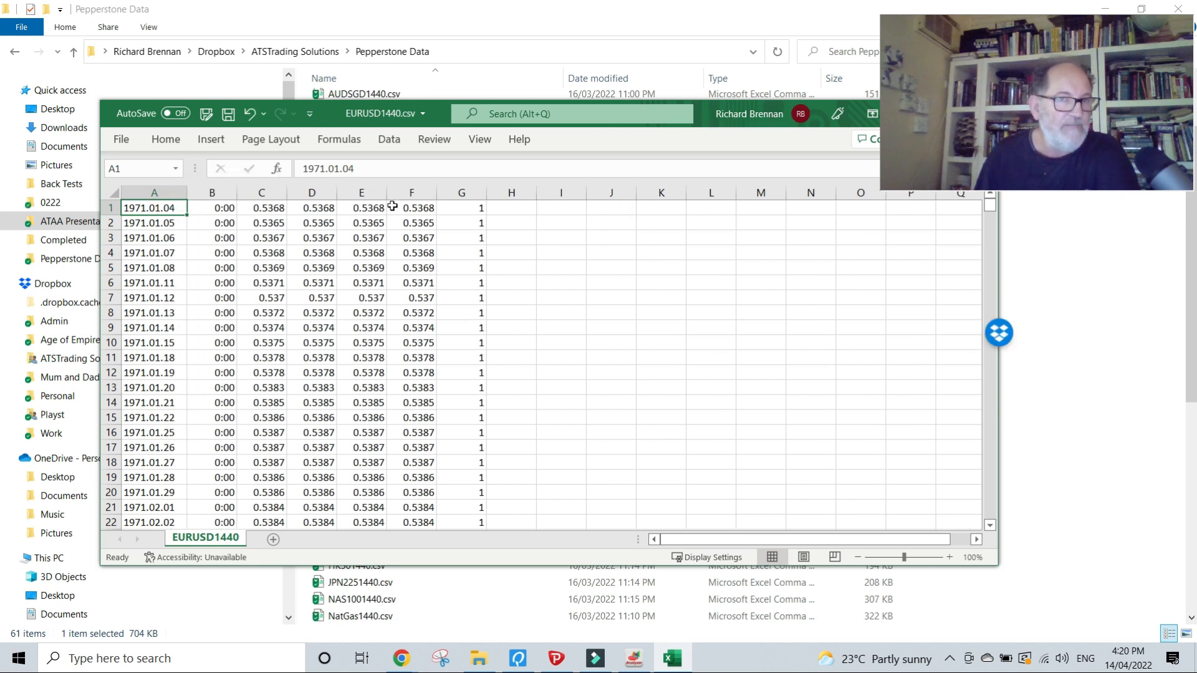
Check the date and time fields of the first record, then the time values further down column B
left_click(115, 204)
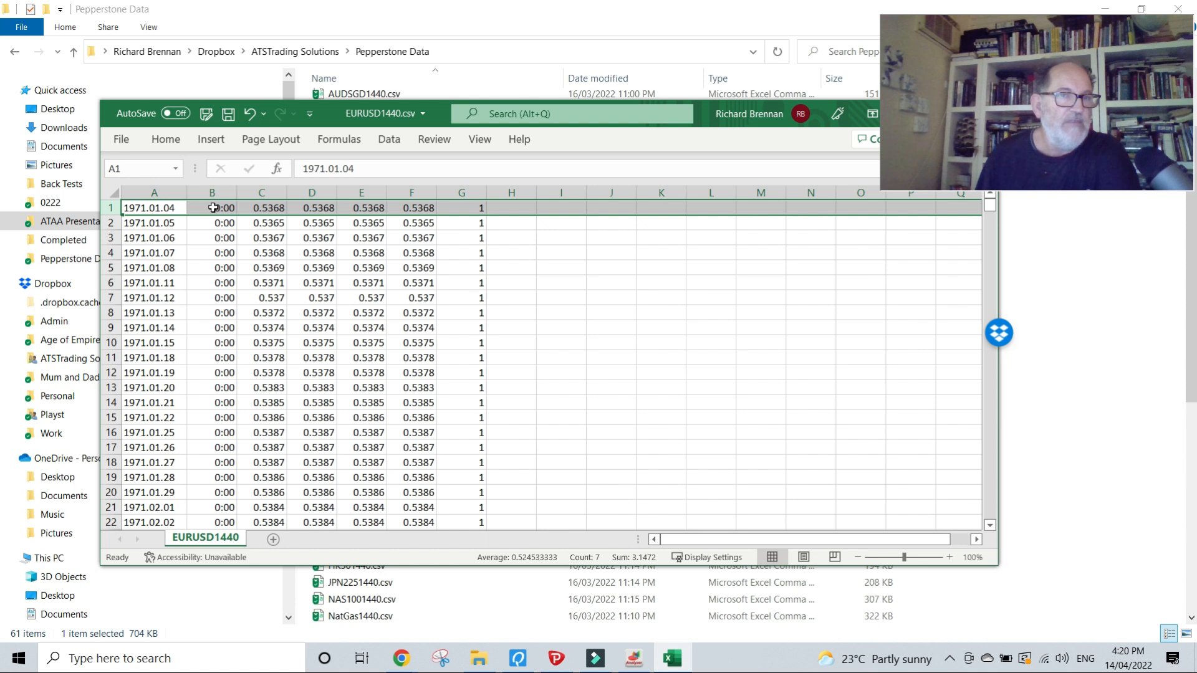
left_click(163, 208)
left_click(221, 207)
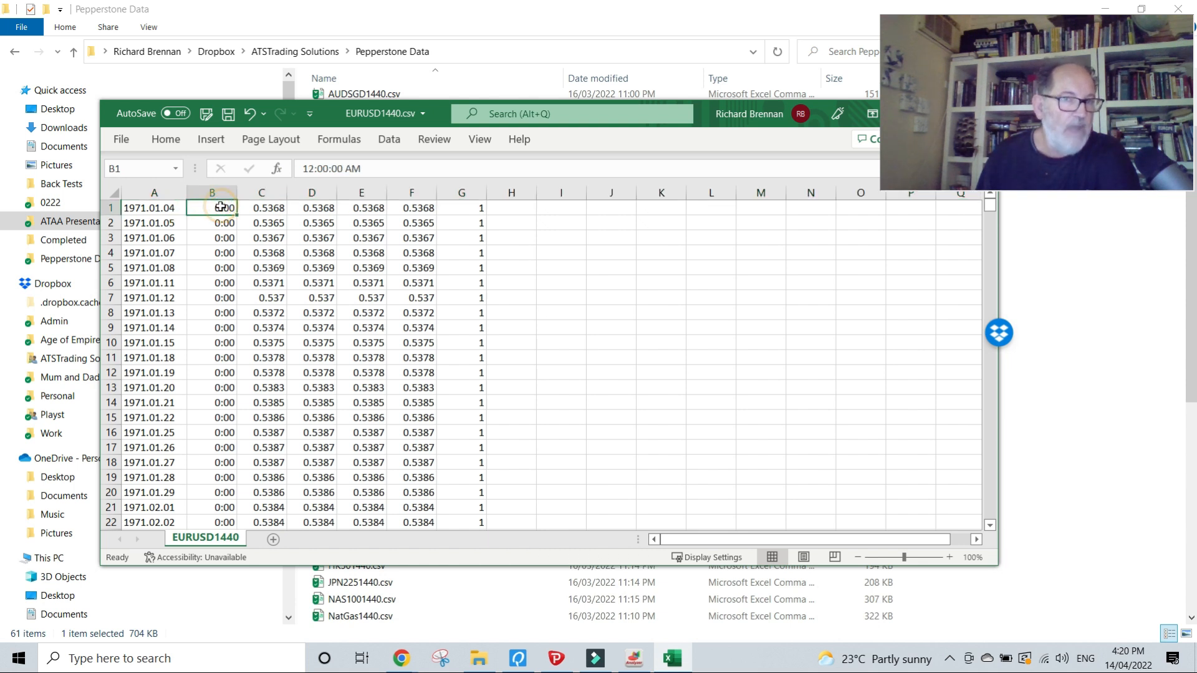
left_click(217, 239)
left_click(221, 287)
left_click(230, 328)
left_click(224, 361)
left_click(217, 400)
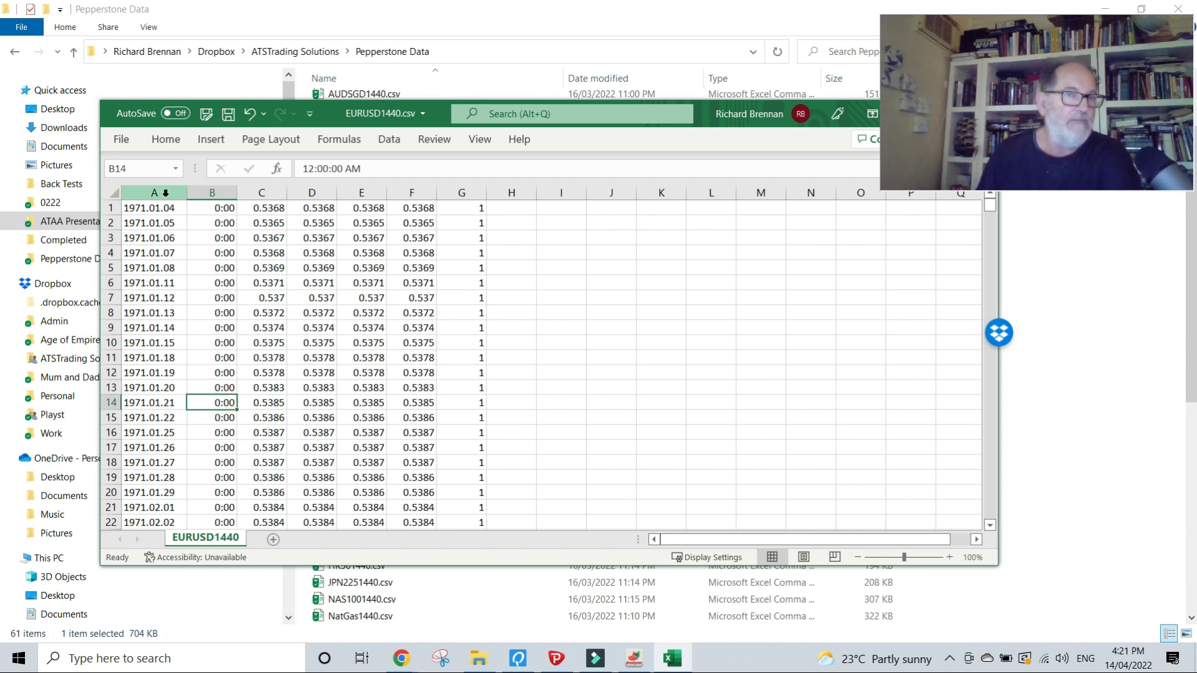
Go through the first record's date, four price fields and volume in row 1
left_click(176, 208)
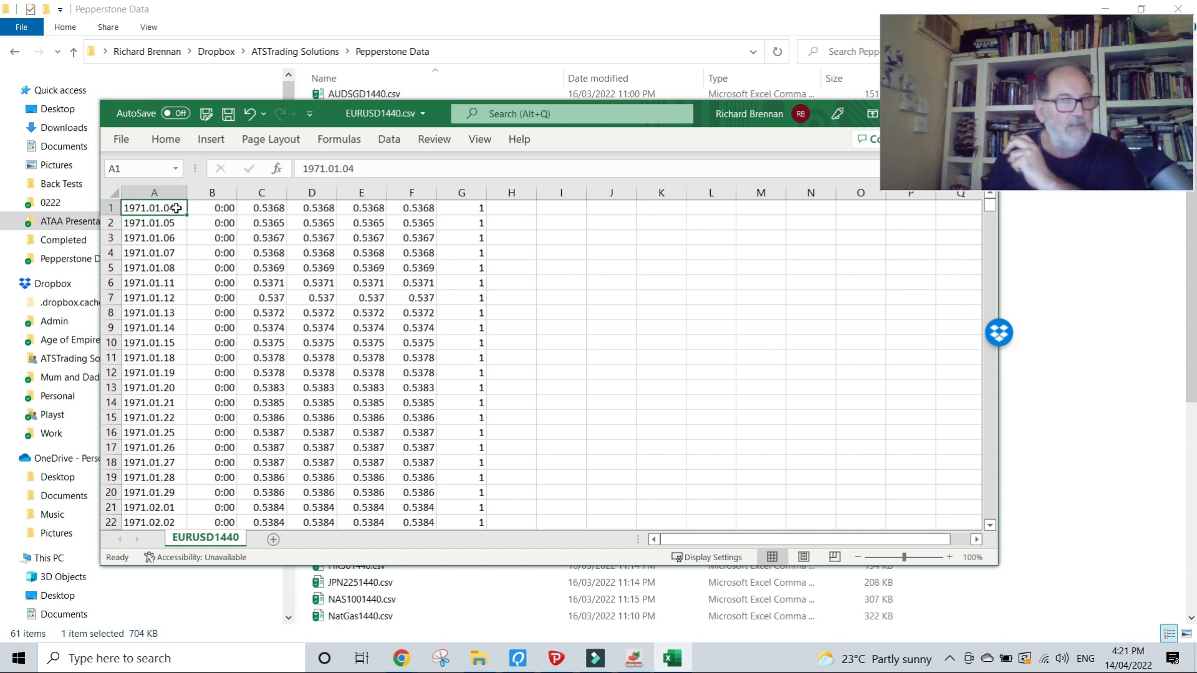
left_click(272, 209)
left_click(329, 208)
left_click(365, 207)
left_click(414, 208)
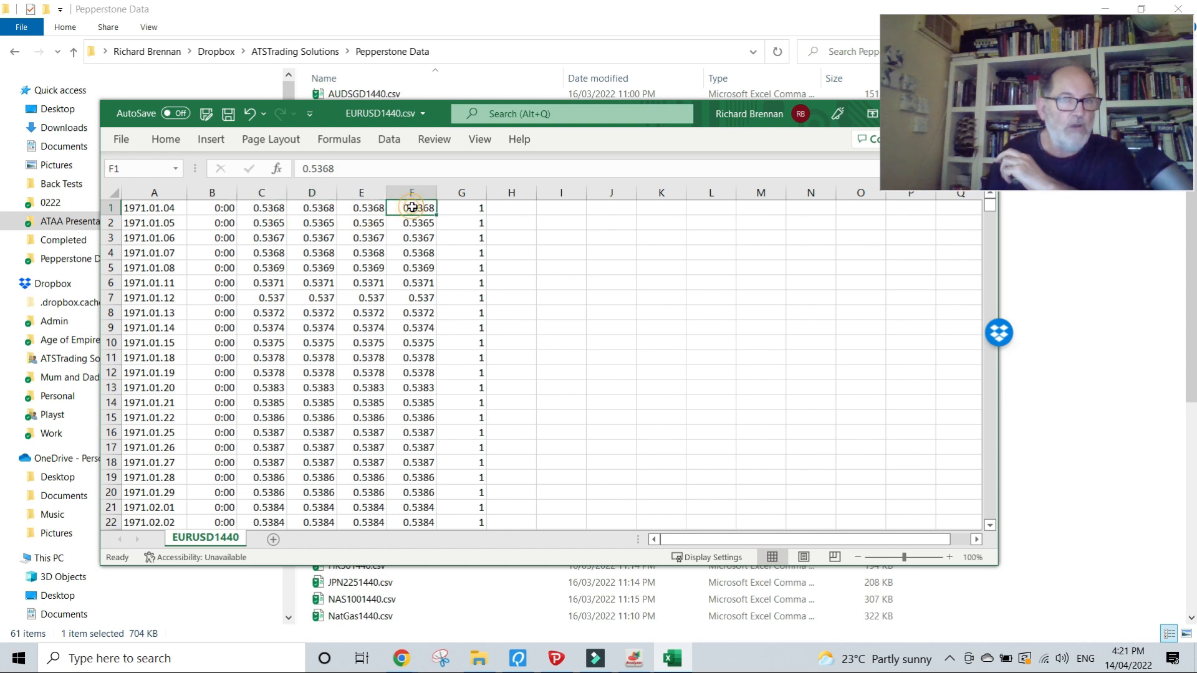
left_click(461, 208)
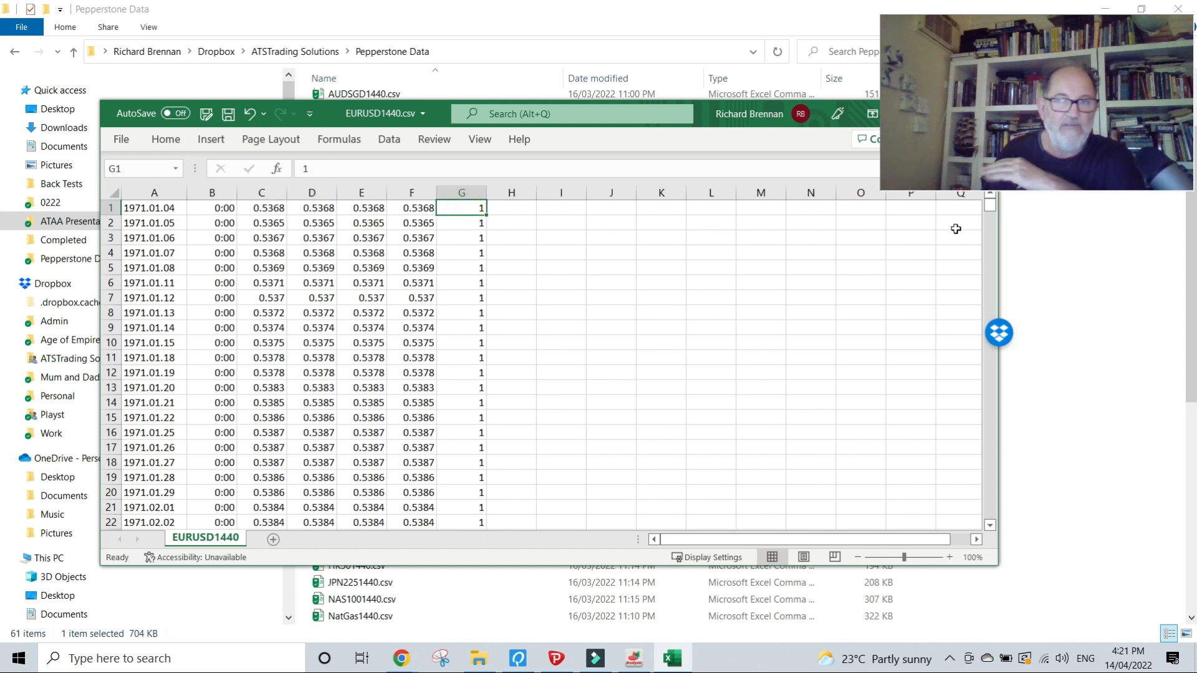
Examine the recent daily records near the end of the sheet, inspecting the 2020.06.02 row
left_click_drag(994, 215, 993, 503)
left_click(486, 492)
scroll(488, 415, "down", 3)
scroll(488, 415, "up", 2)
scroll(486, 416, "down", 9)
left_click(170, 462)
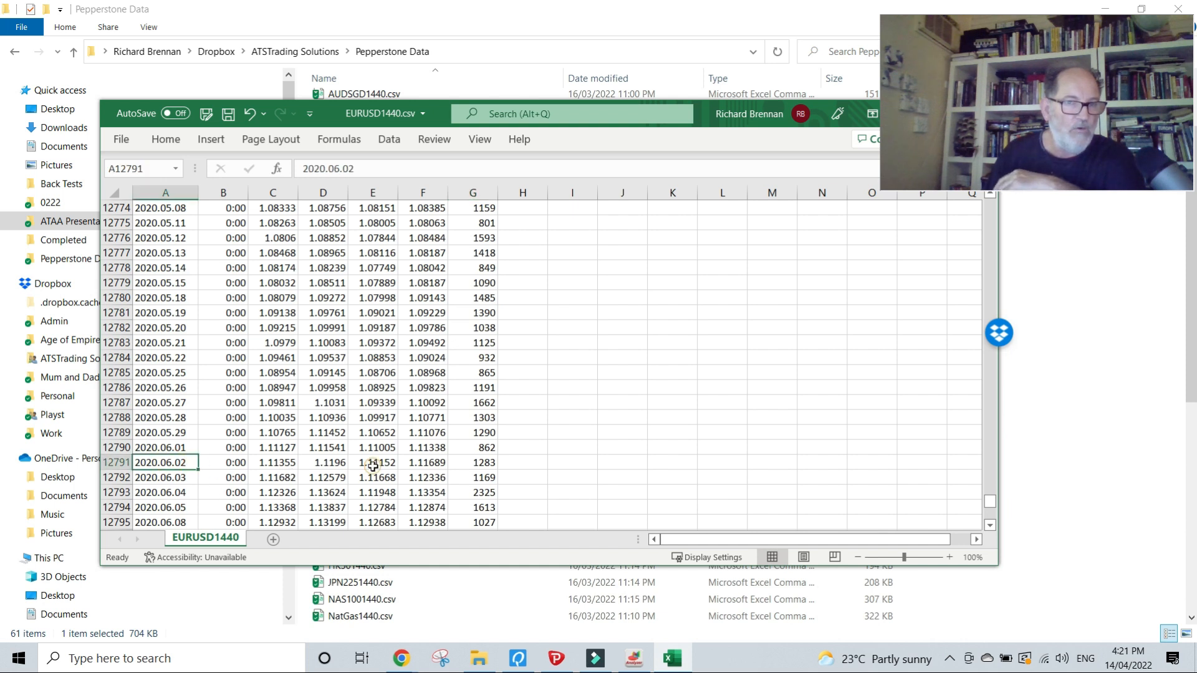
left_click(373, 464)
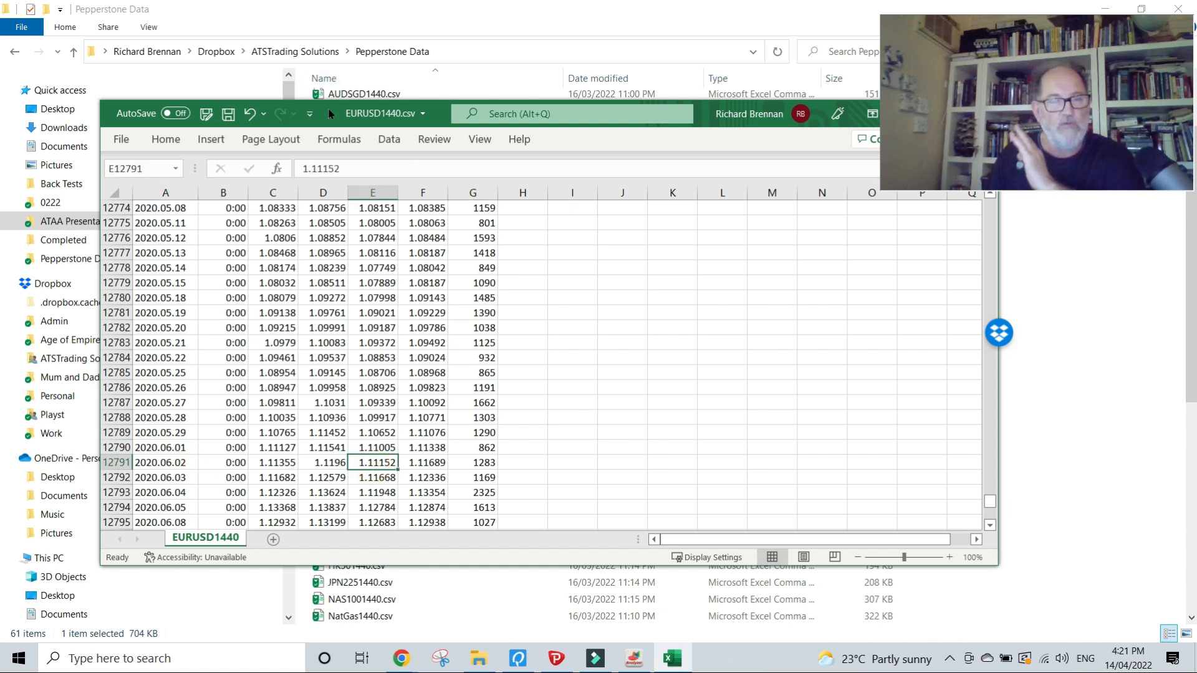
Close the EURUSD1440.csv workbook without saving it
left_click_drag(331, 116, 230, 138)
left_click(876, 135)
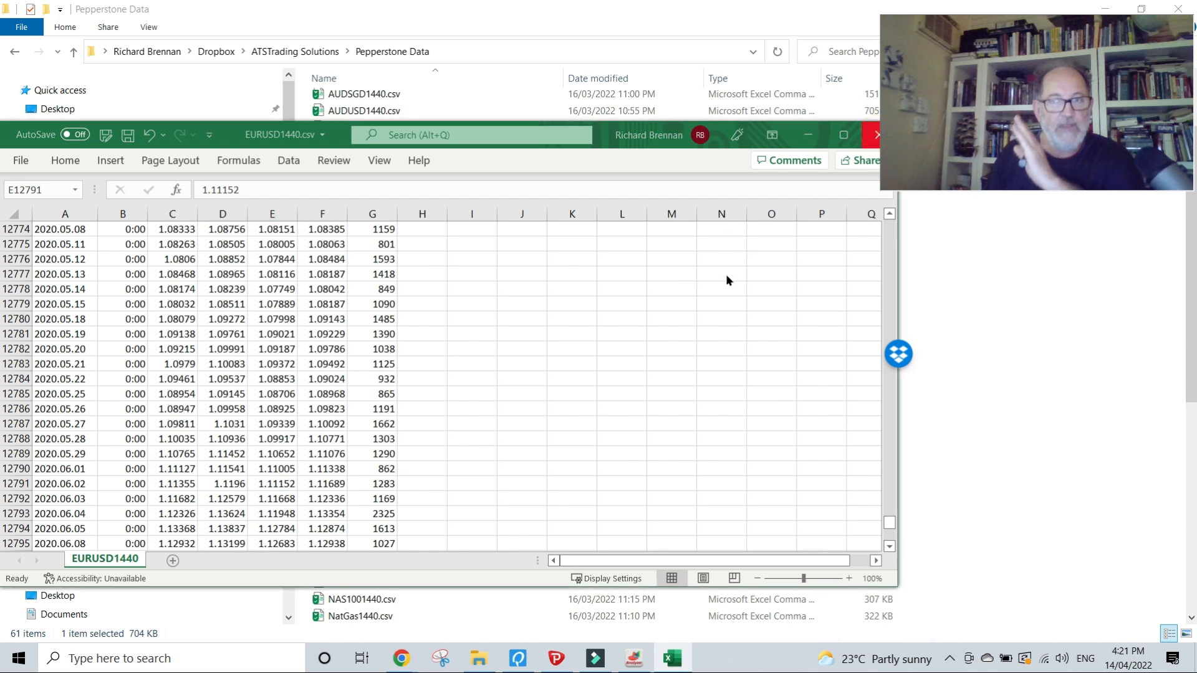
left_click(603, 343)
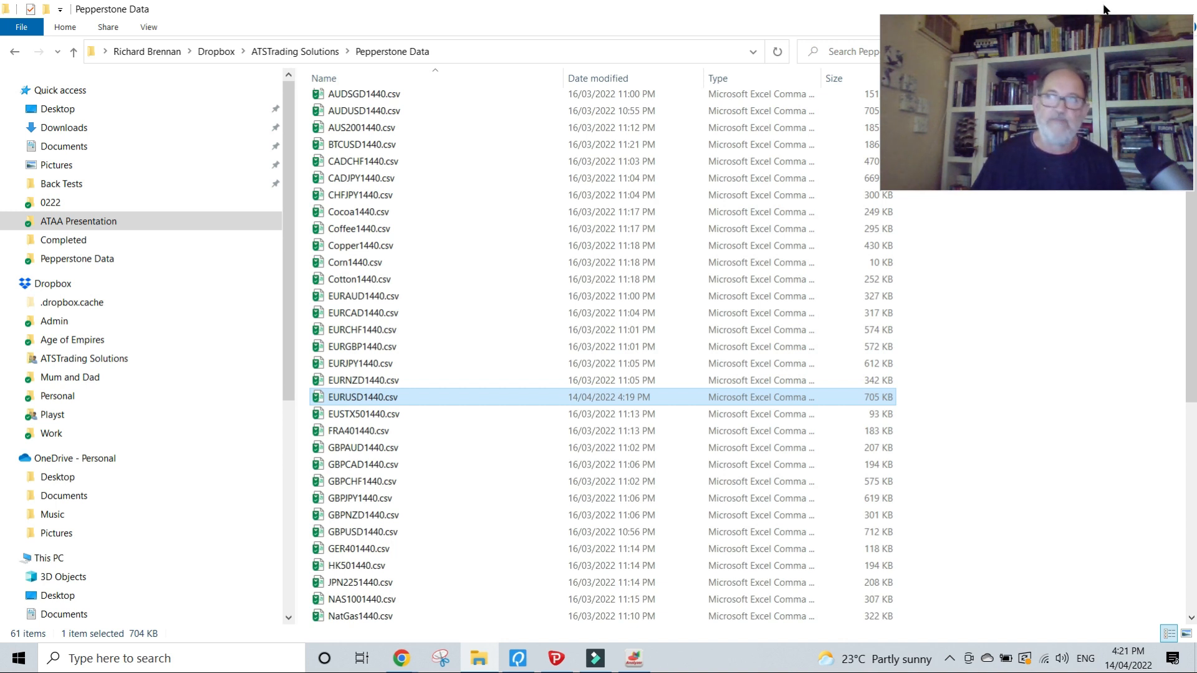
Minimize File Explorer and show StrategyQuant X with its Data Manager maximized
left_click(1104, 8)
left_click_drag(1195, 8, 533, 34)
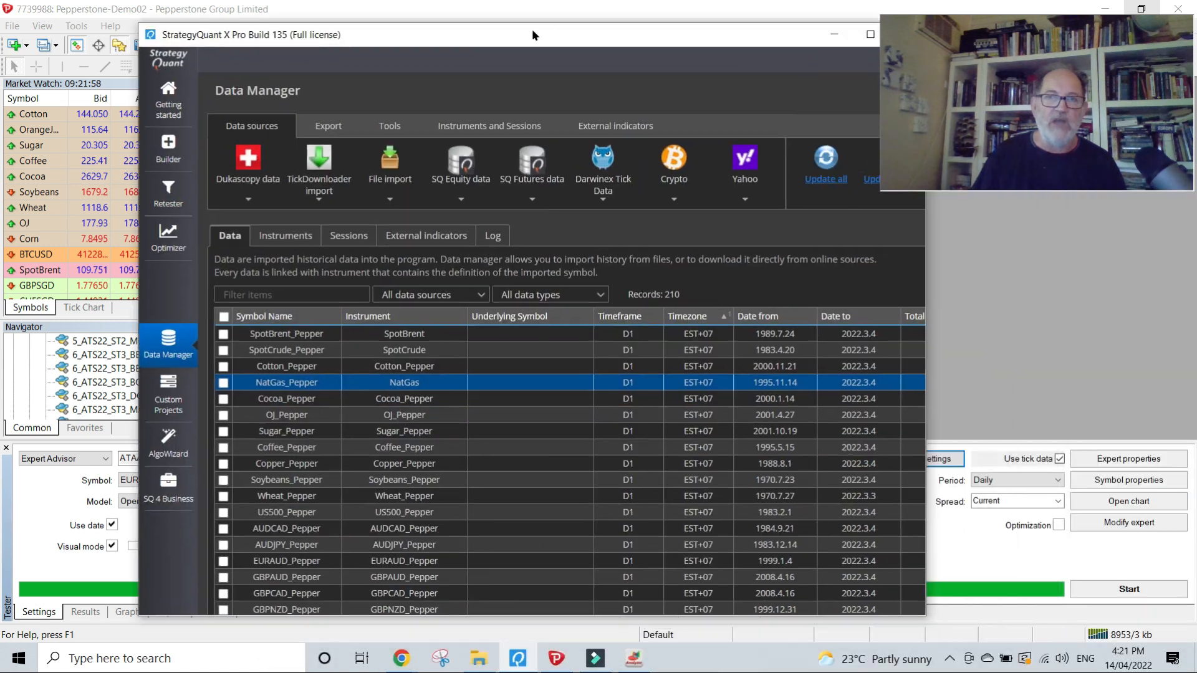
left_click(867, 33)
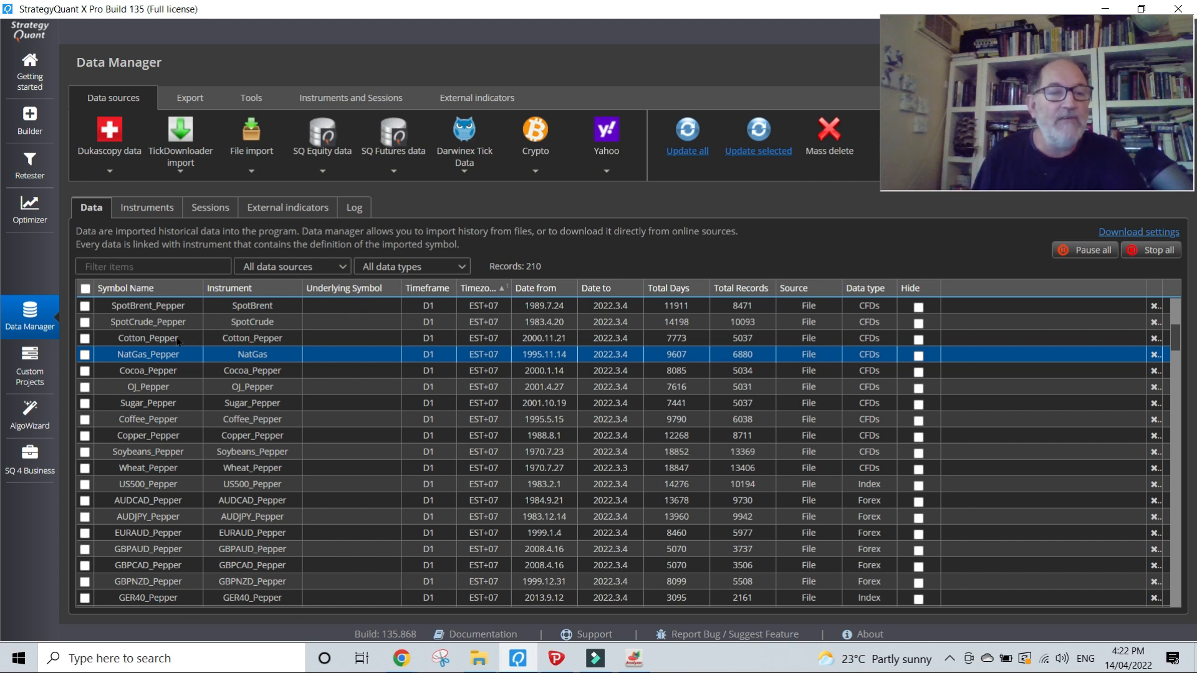
Look through the imported Pepperstone symbols in the Data Manager, such as SpotBrent_Pepper, Cotton_Pepper and NatGas_Pepper
left_click(144, 312)
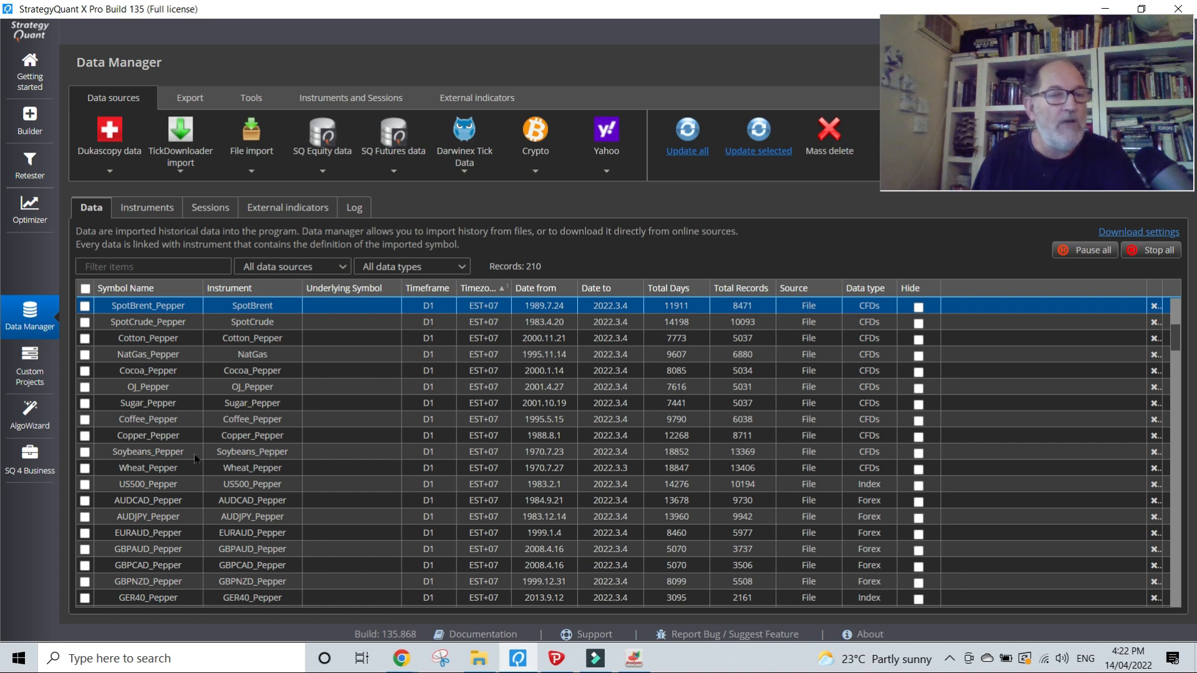
left_click(169, 435)
left_click(163, 312)
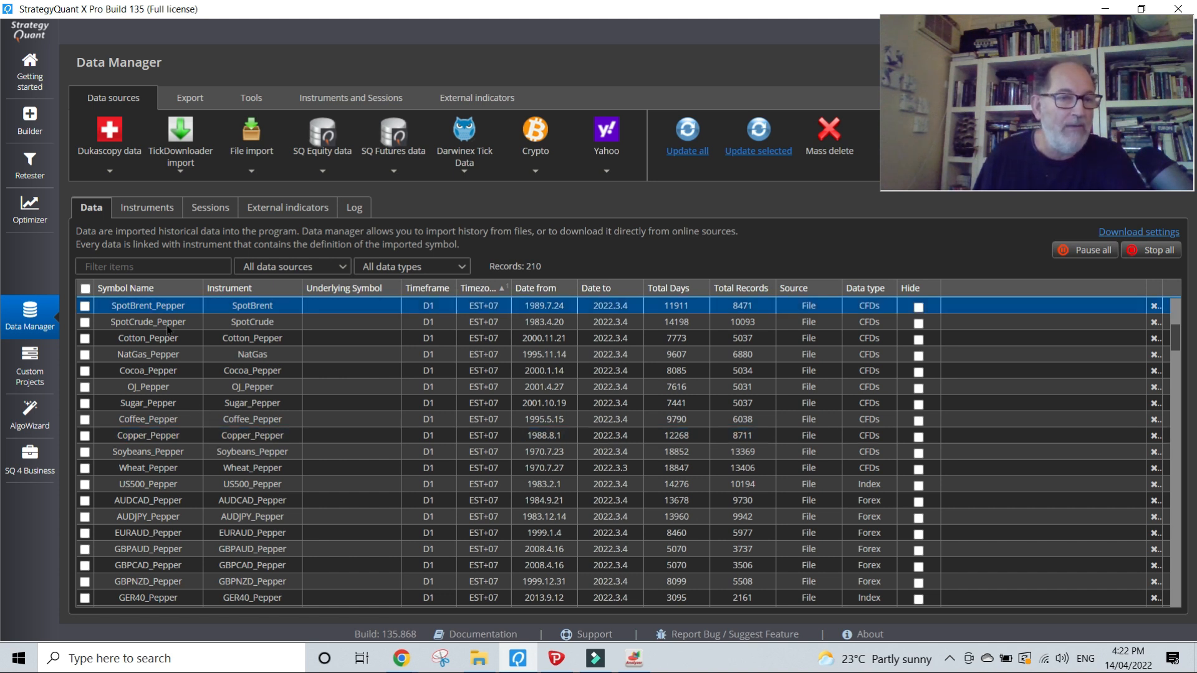
left_click(167, 323)
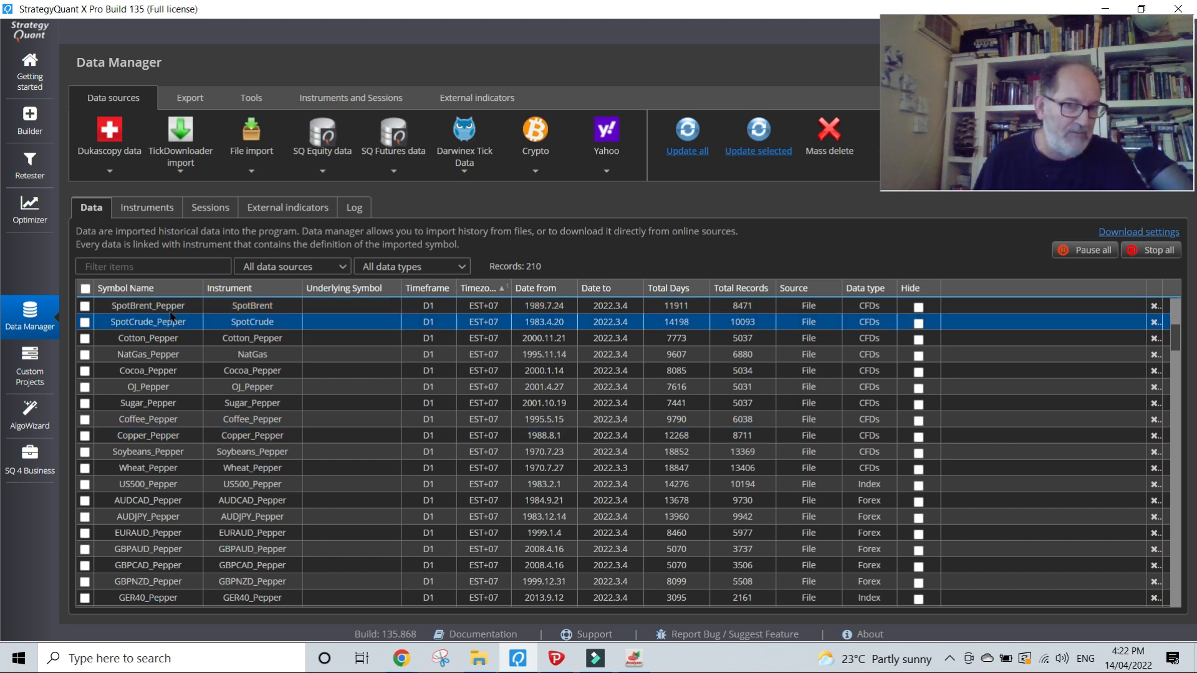
left_click(165, 312)
left_click(161, 338)
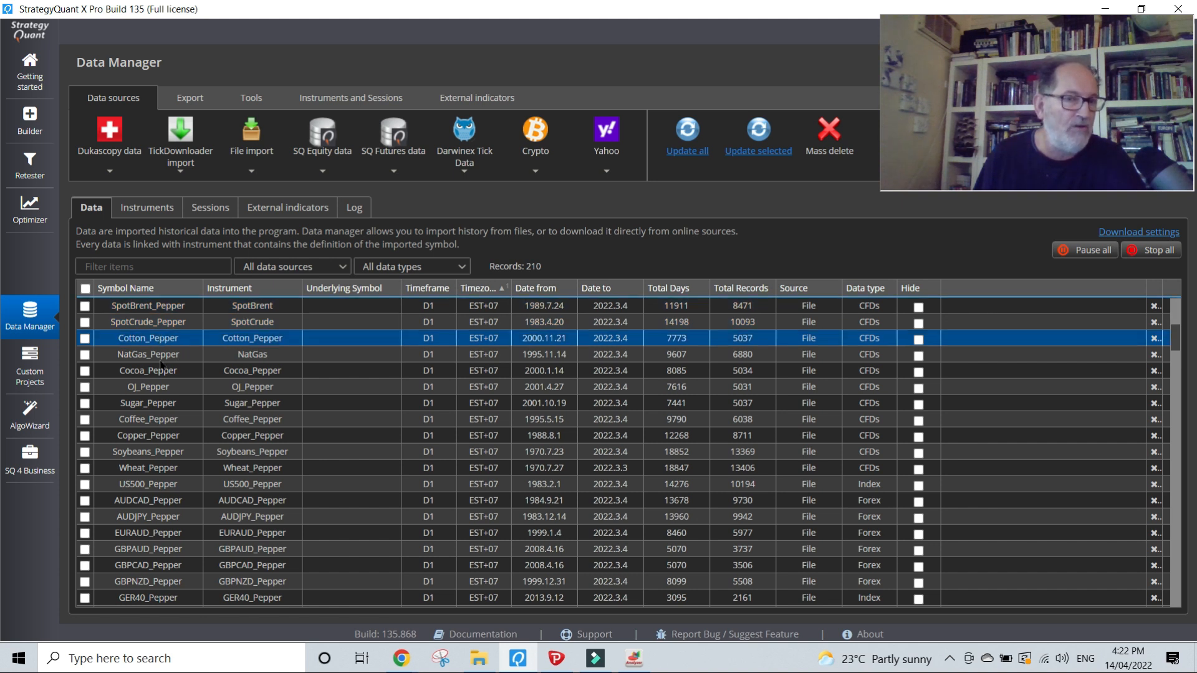
left_click(159, 359)
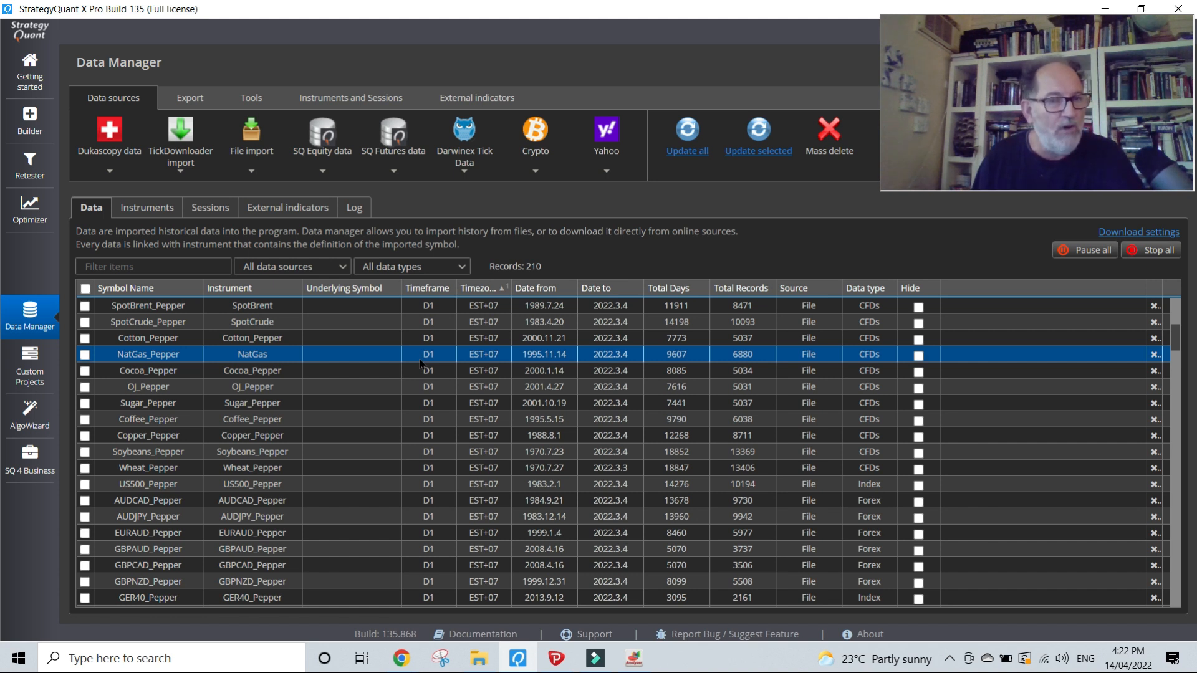
Check the timeframe and timezone settings of the imported Pepperstone symbols
left_click(428, 342)
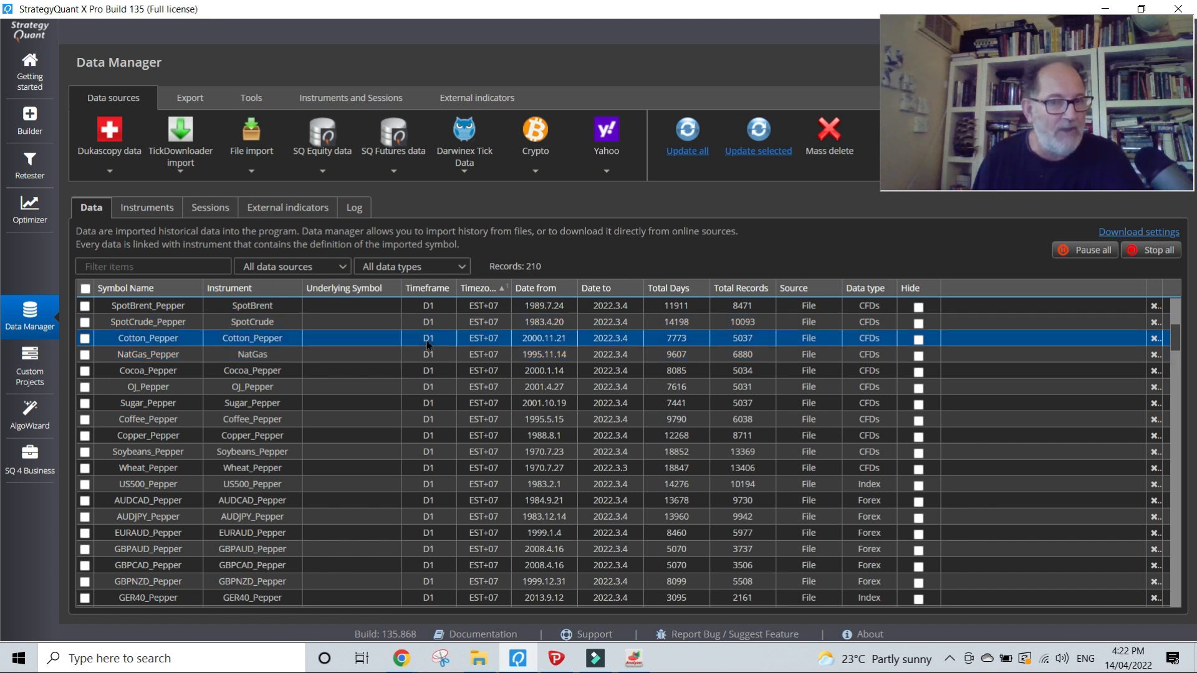
left_click(429, 308)
left_click(429, 410)
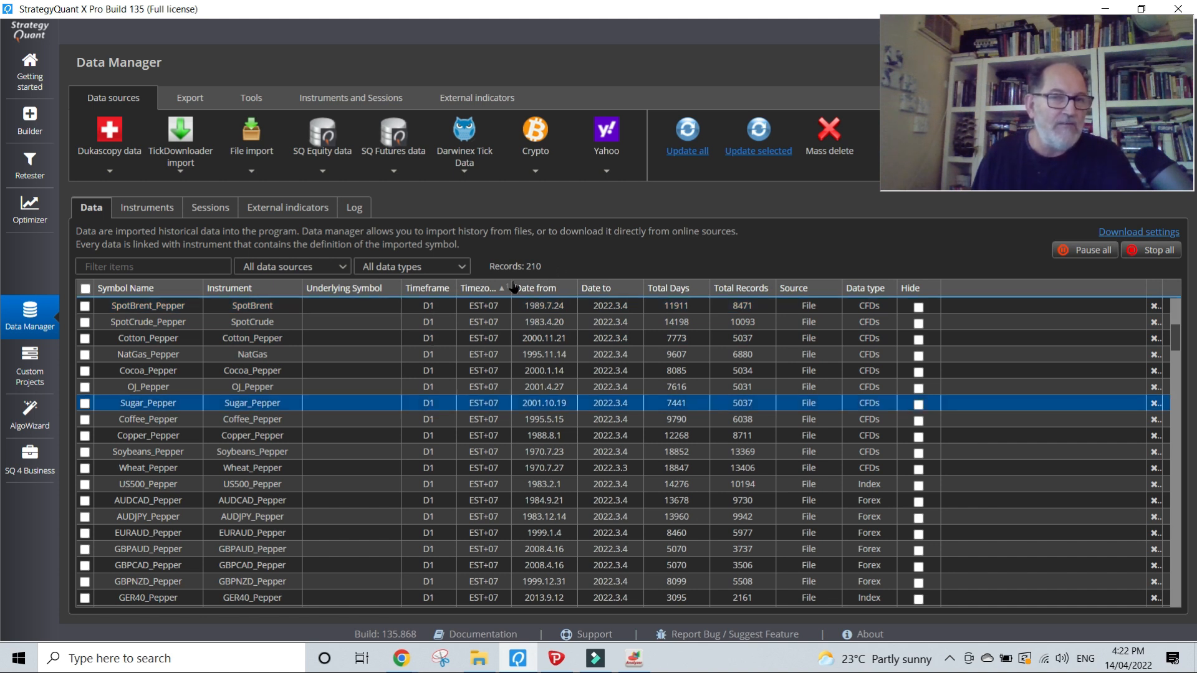
left_click(484, 311)
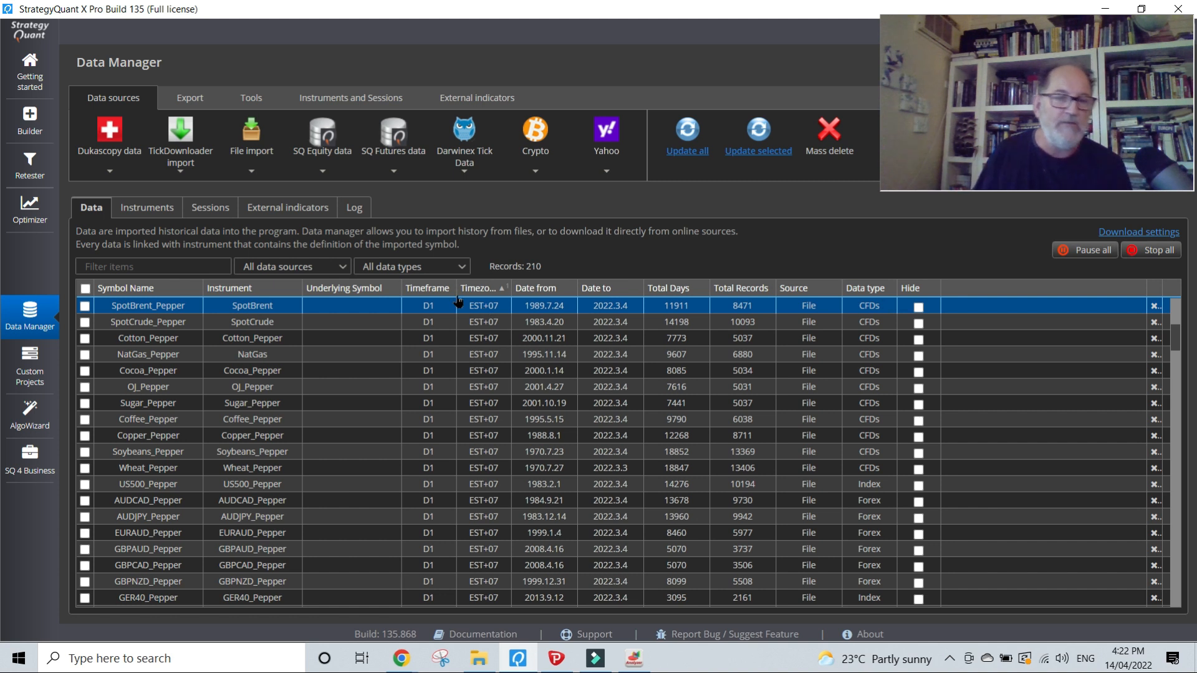
Switch to the Pepperstone trading hours window in Chrome and search Google for "utc versus est"
mouse_move(411, 663)
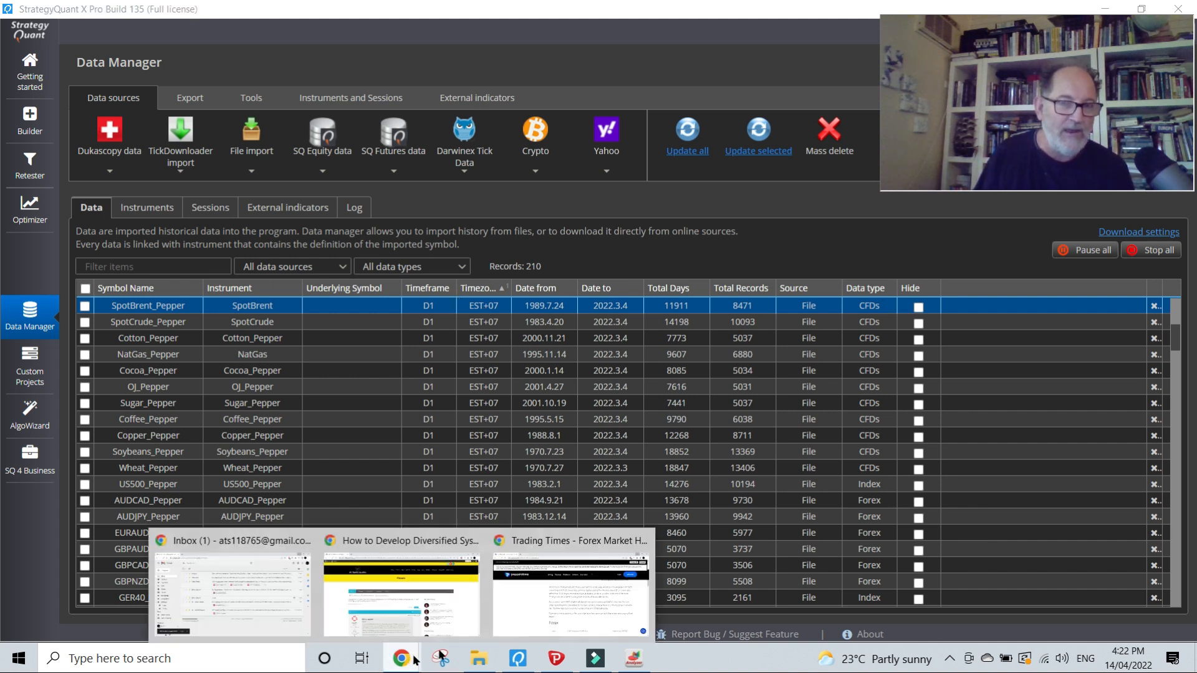
left_click(587, 605)
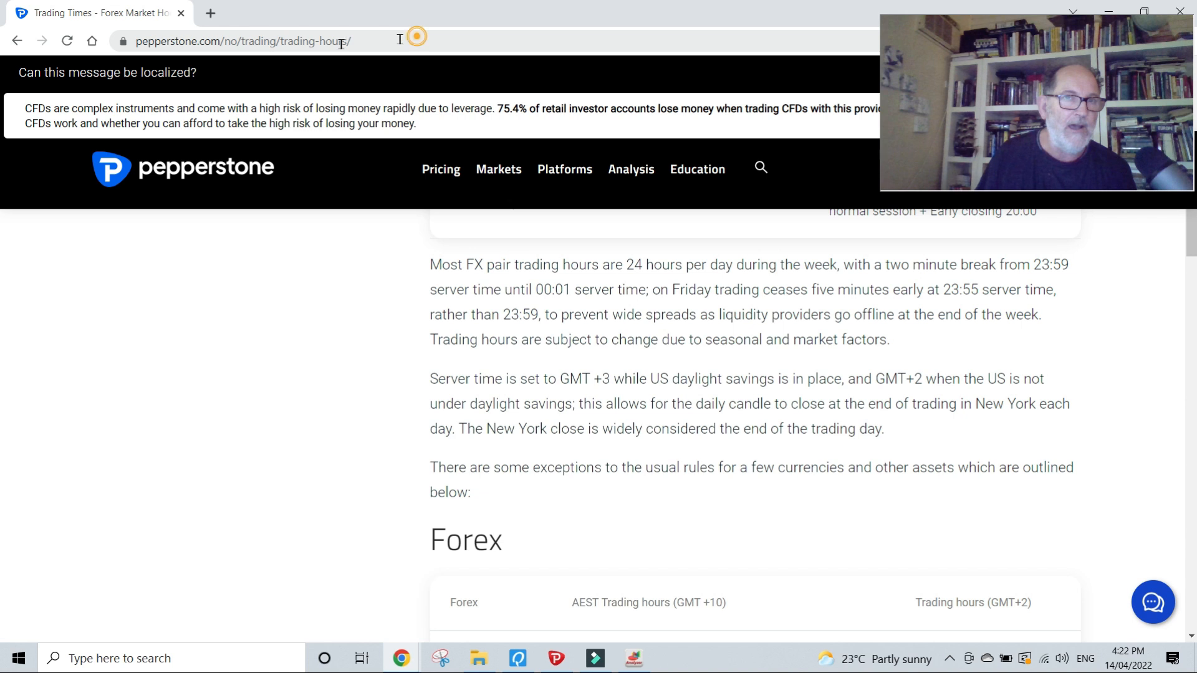
left_click(342, 41)
type("ut")
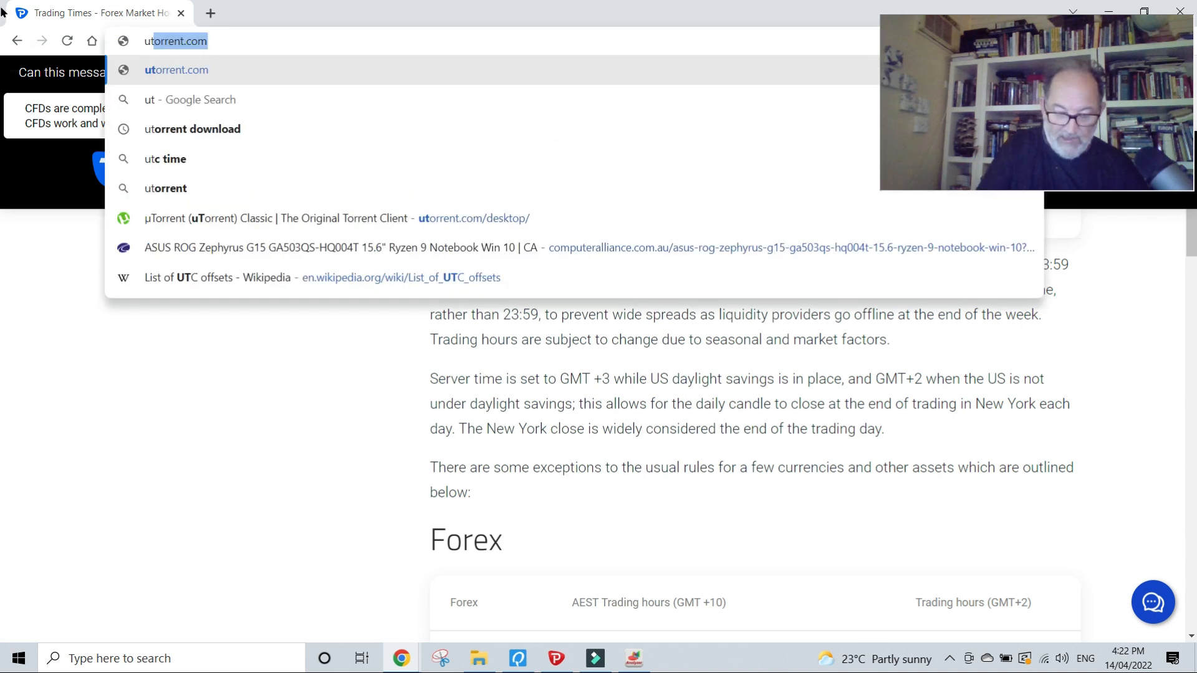
type("c versus est")
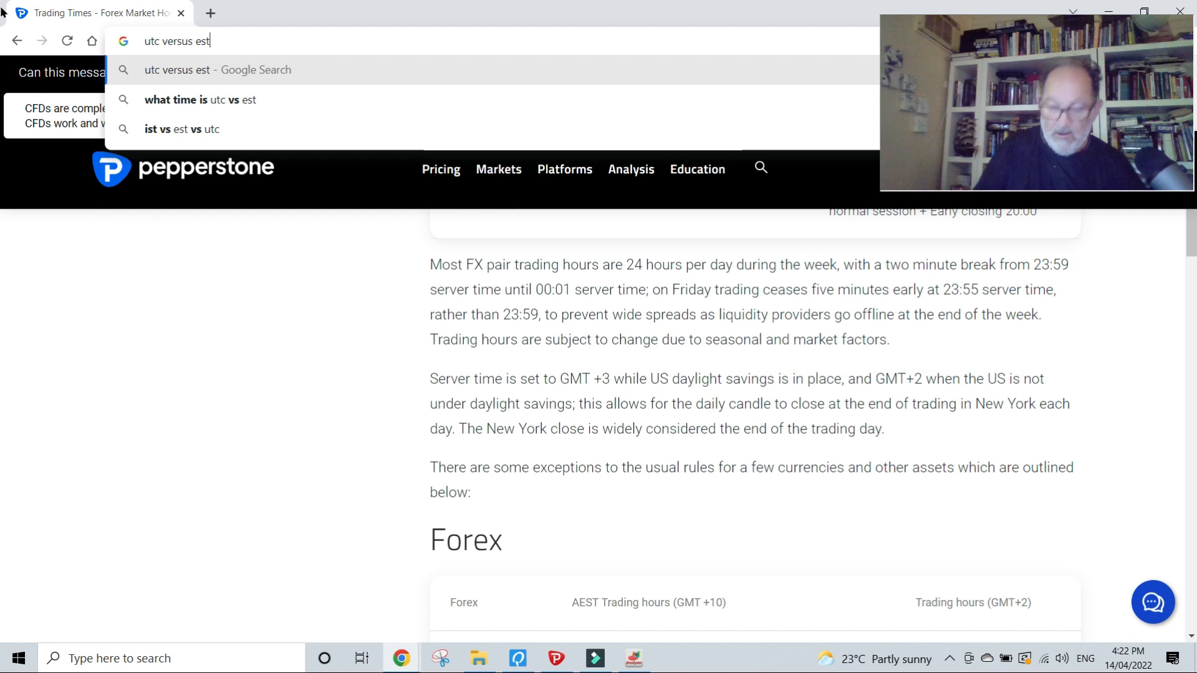
key("Return")
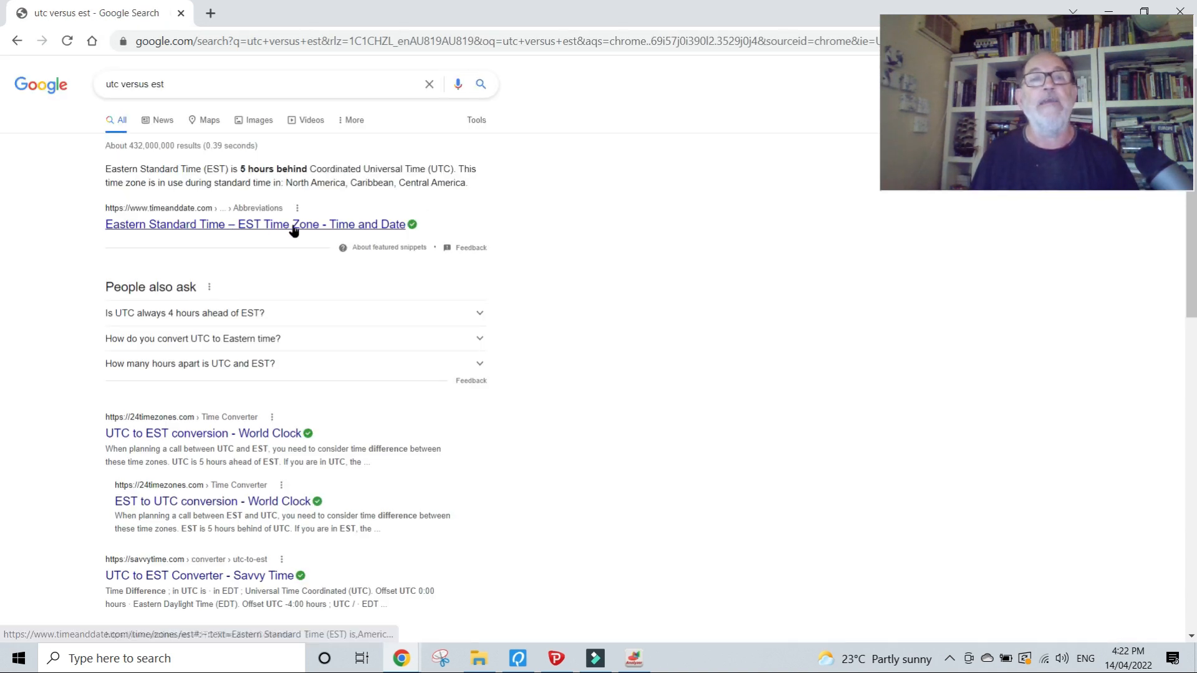
Read the 24timezones UTC to EST conversion page, then close it to return to StrategyQuant X
left_click(163, 433)
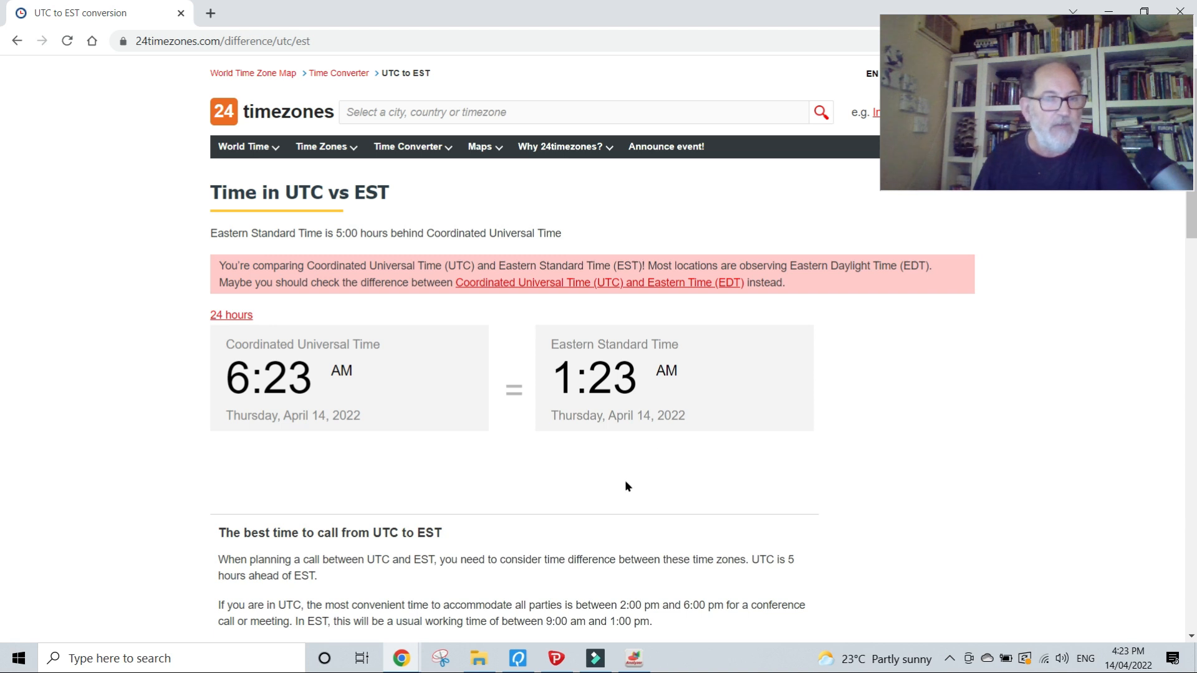
scroll(615, 496, "down", 4)
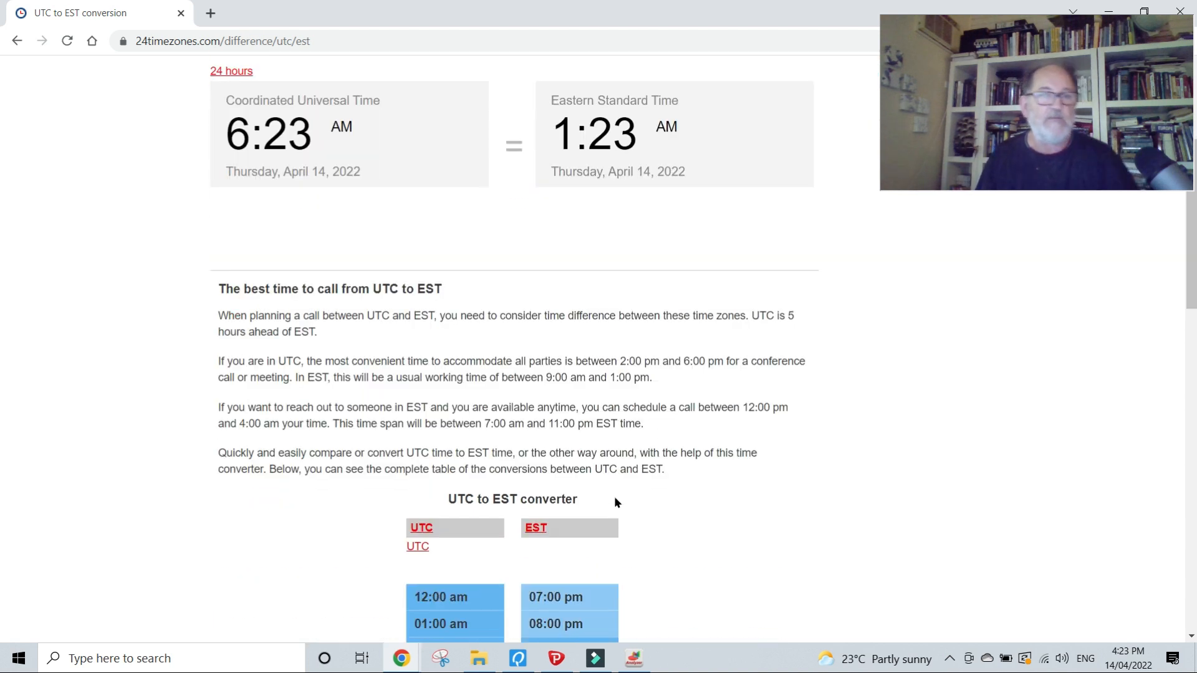
scroll(615, 496, "down", 4)
left_click(180, 13)
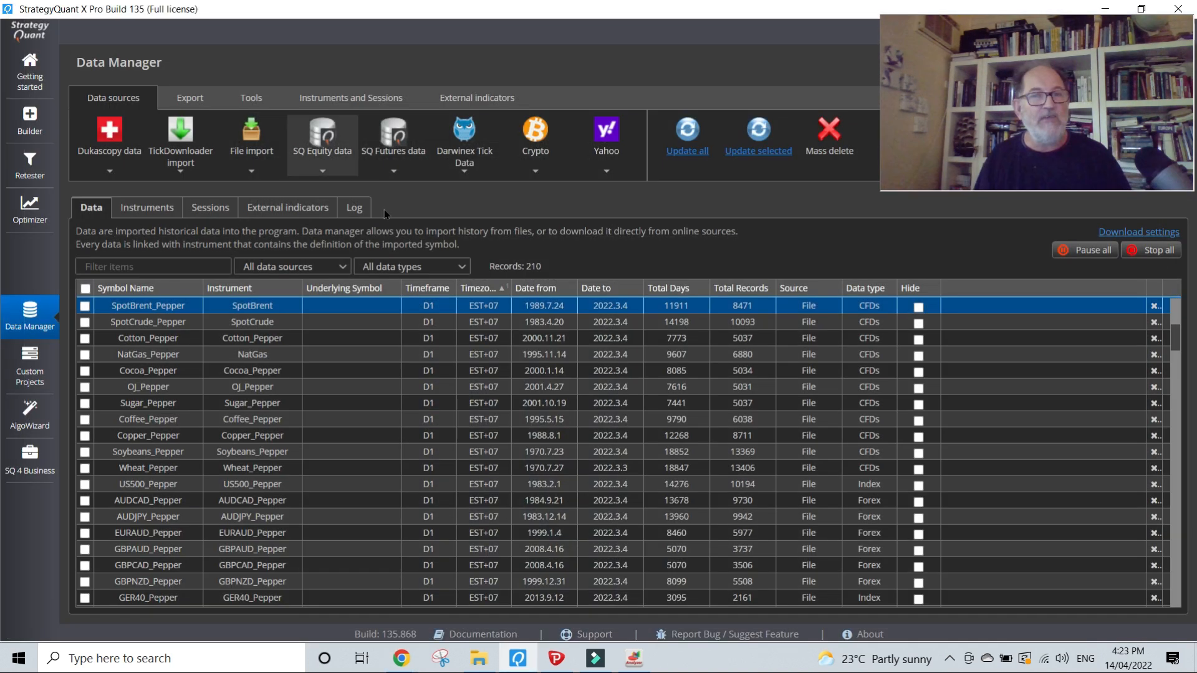
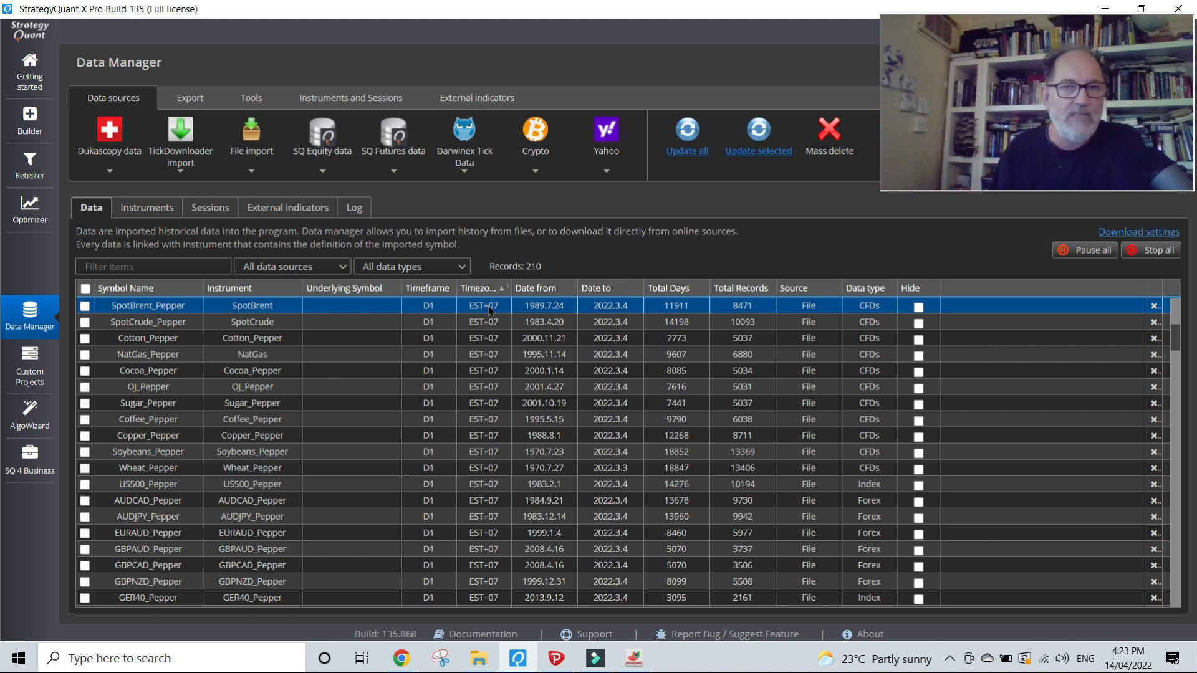
Compare the timeframe and timezone of the imported Pepperstone symbols with those of the Dukascopy symbols in the Data Manager
scroll(453, 386, "down", 3)
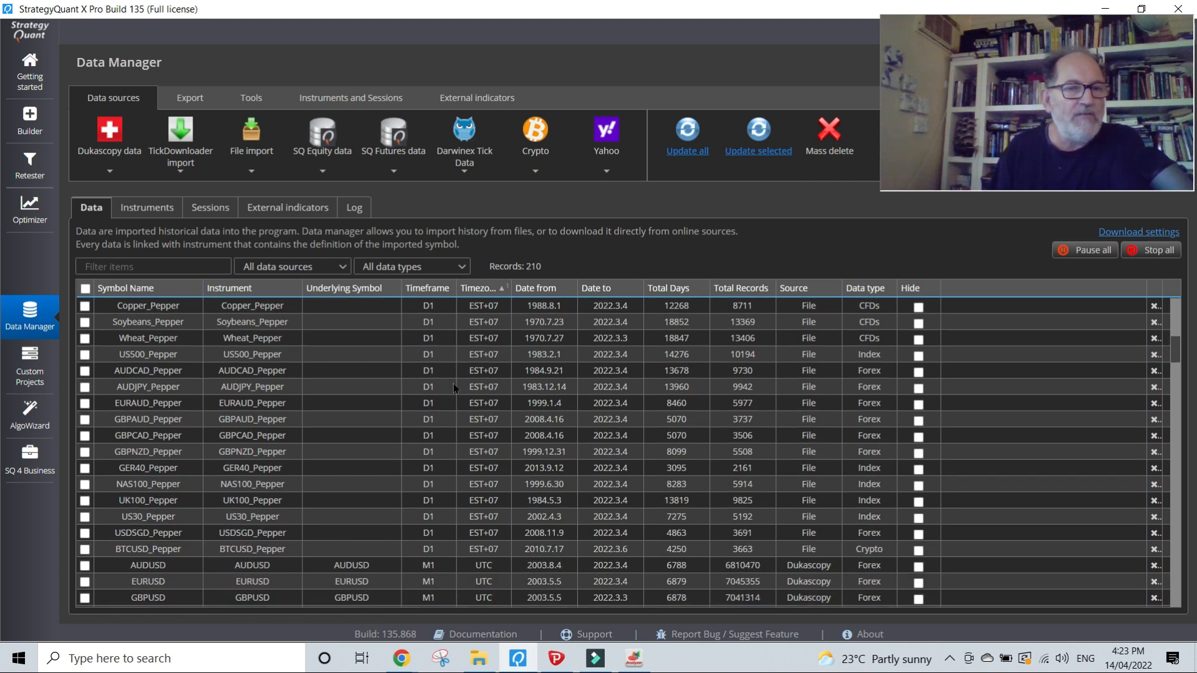
left_click(219, 439)
scroll(219, 440, "down", 3)
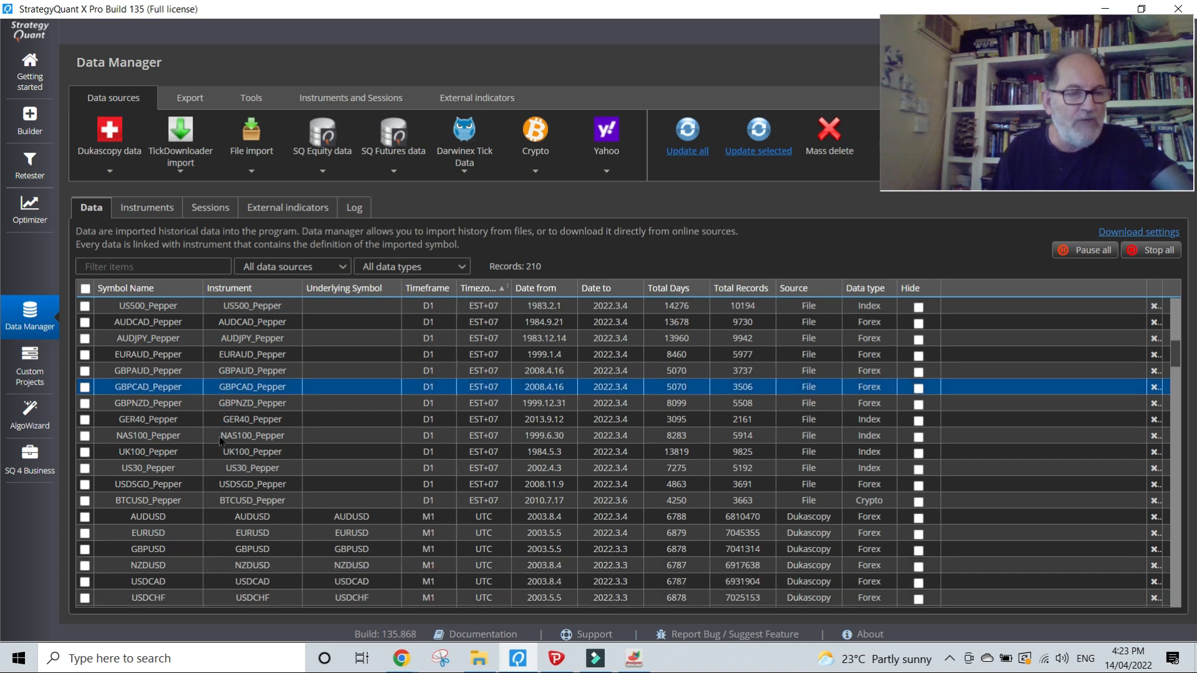
scroll(220, 440, "down", 2)
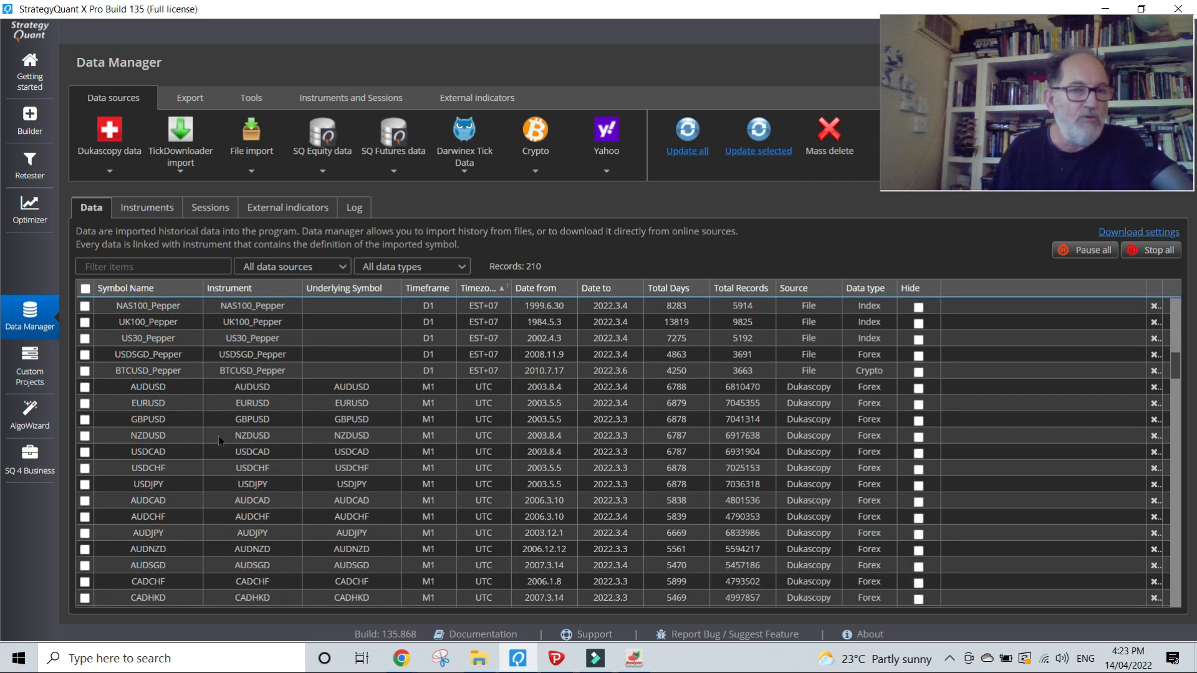
left_click(429, 402)
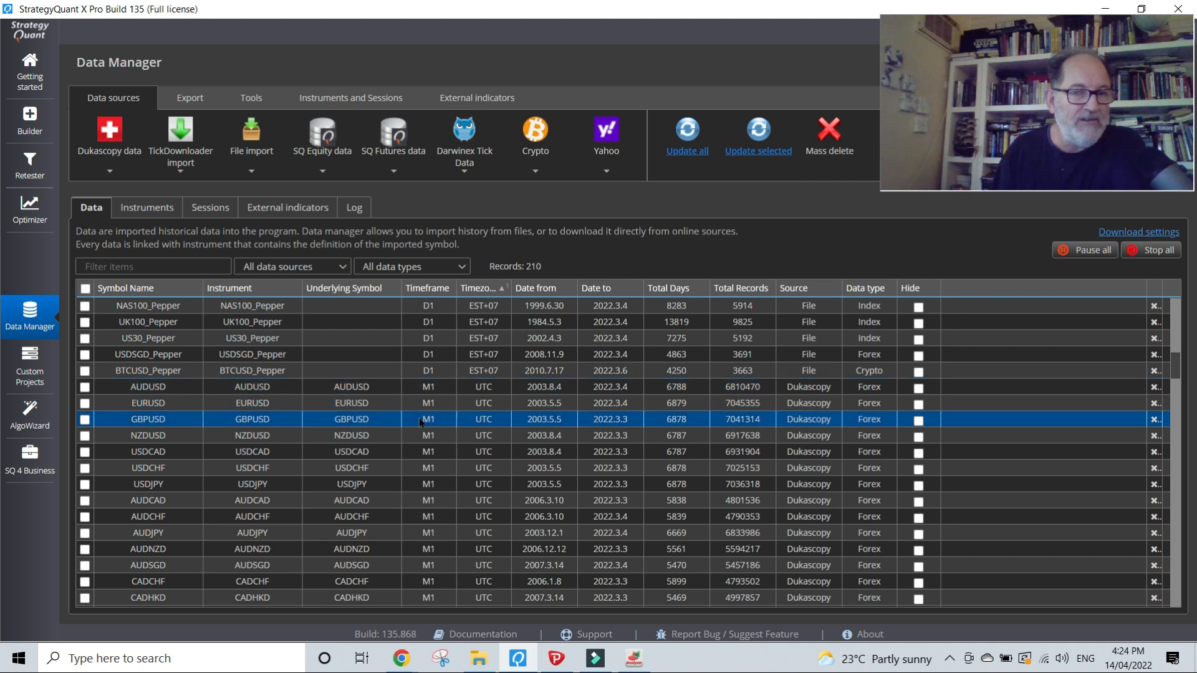
left_click(418, 499)
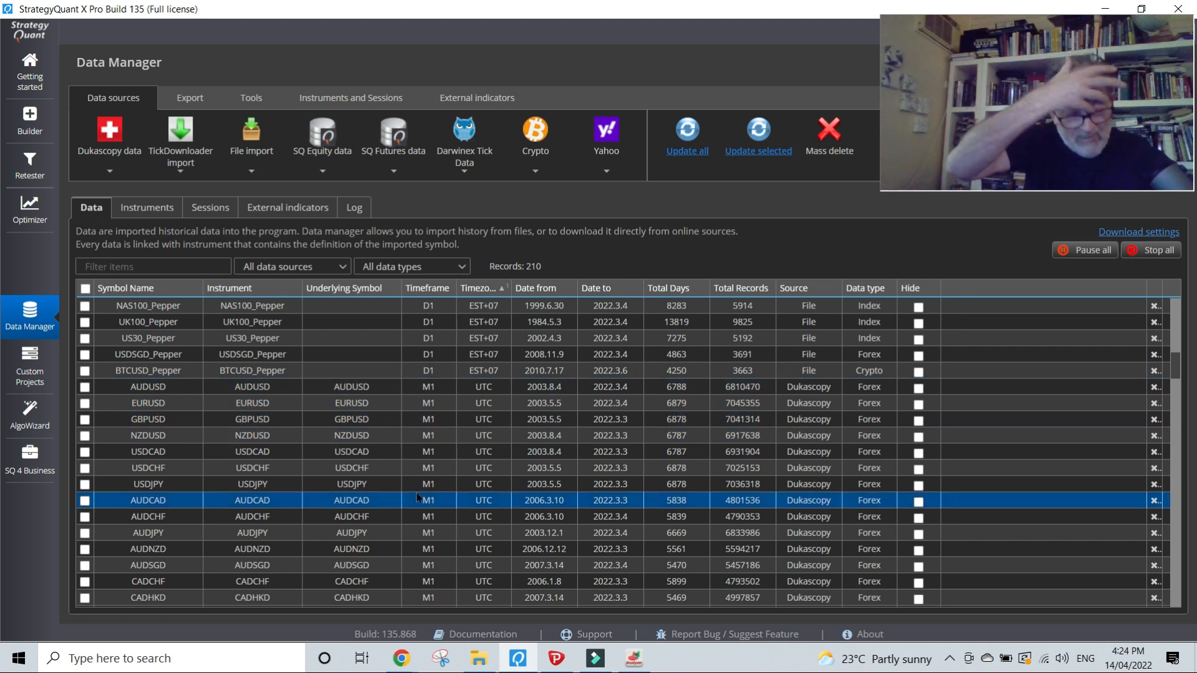
left_click_drag(982, 28, 931, 22)
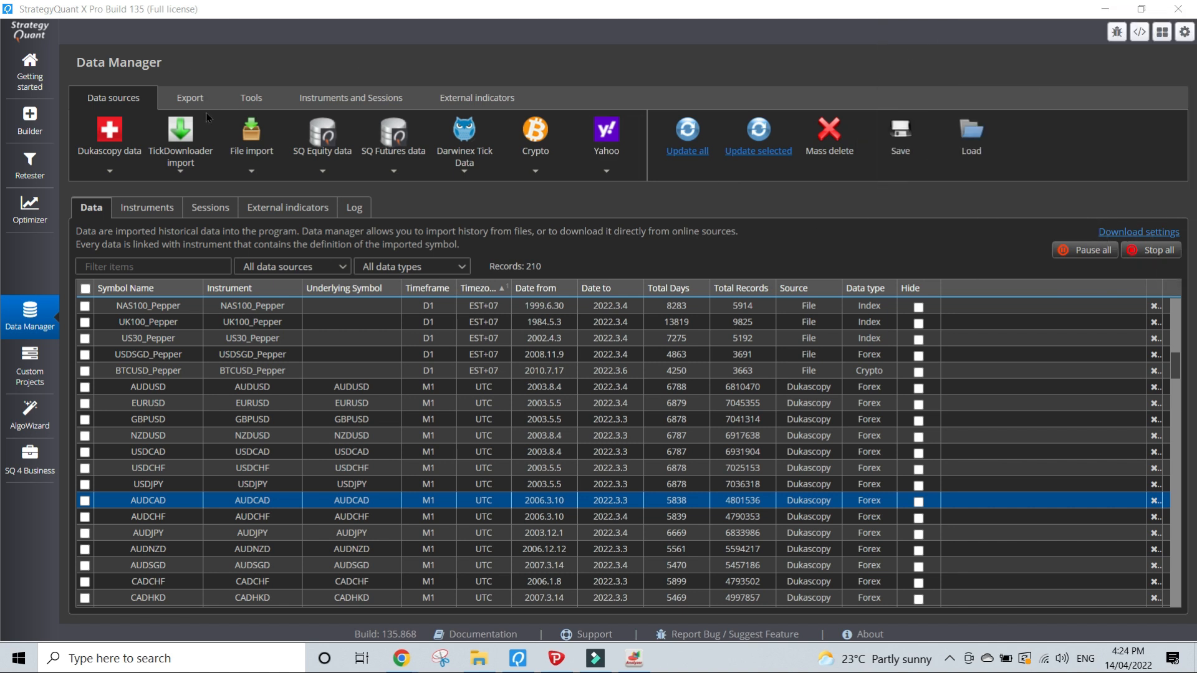
Show the Dukascopy data download options and check the timezone of the Dukascopy symbols from AUDUSD down to USDSGD
left_click(103, 172)
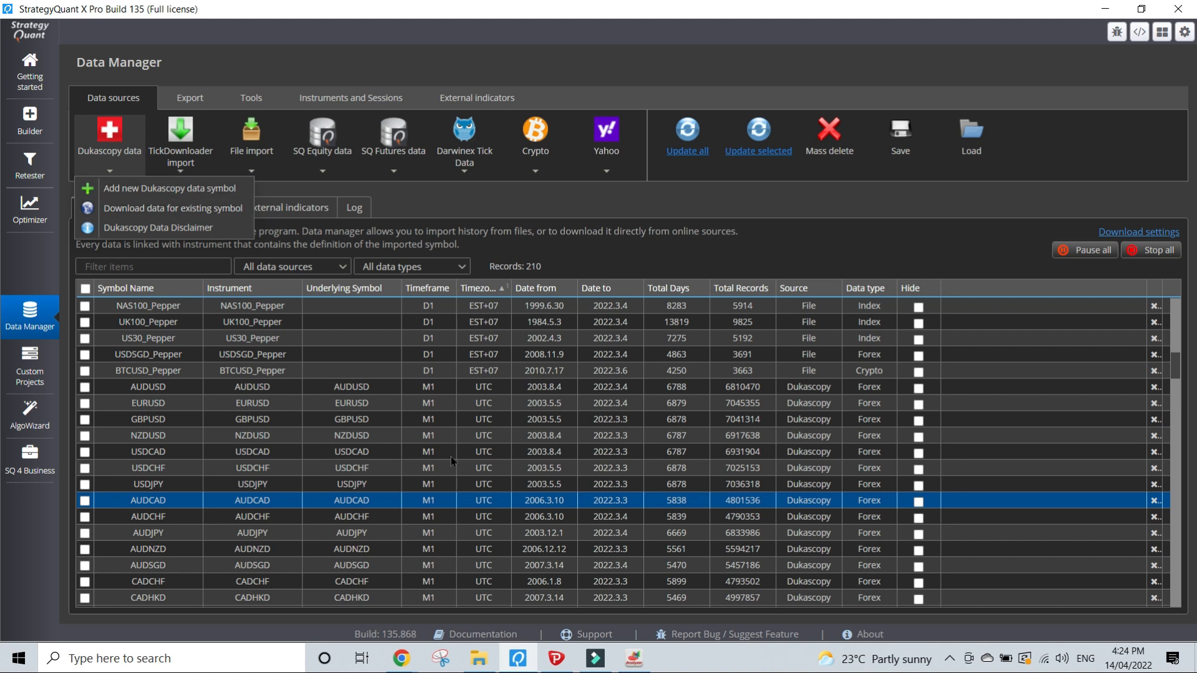
left_click(490, 392)
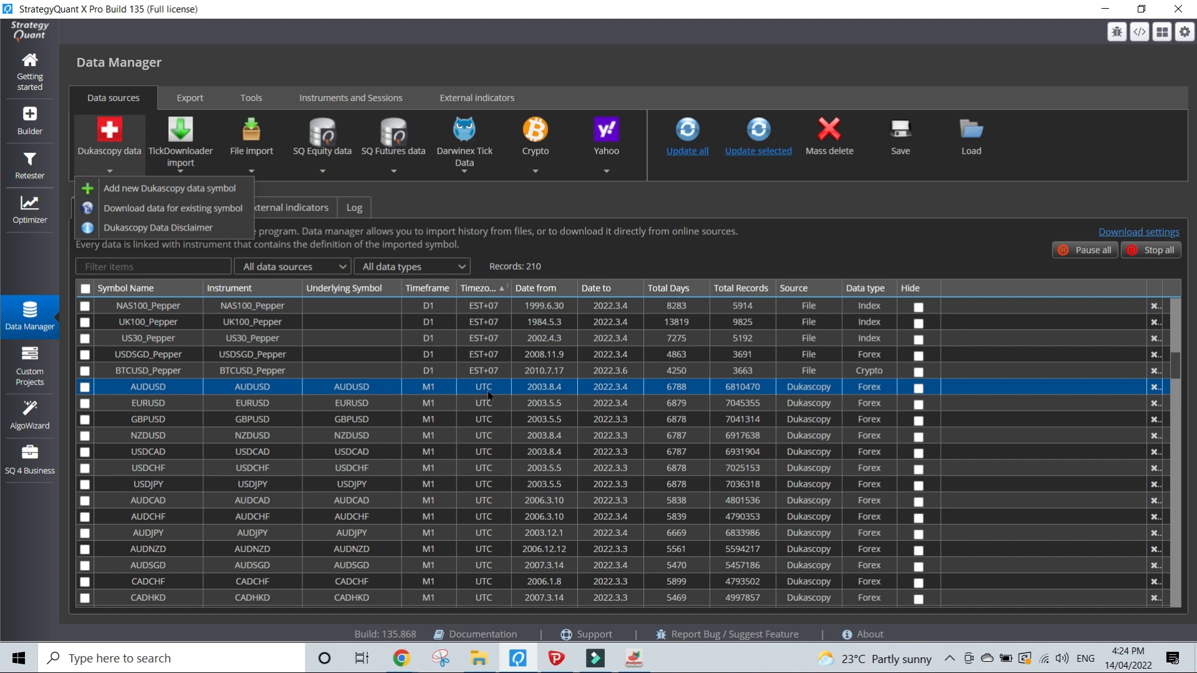
scroll(935, 374, "down", 3)
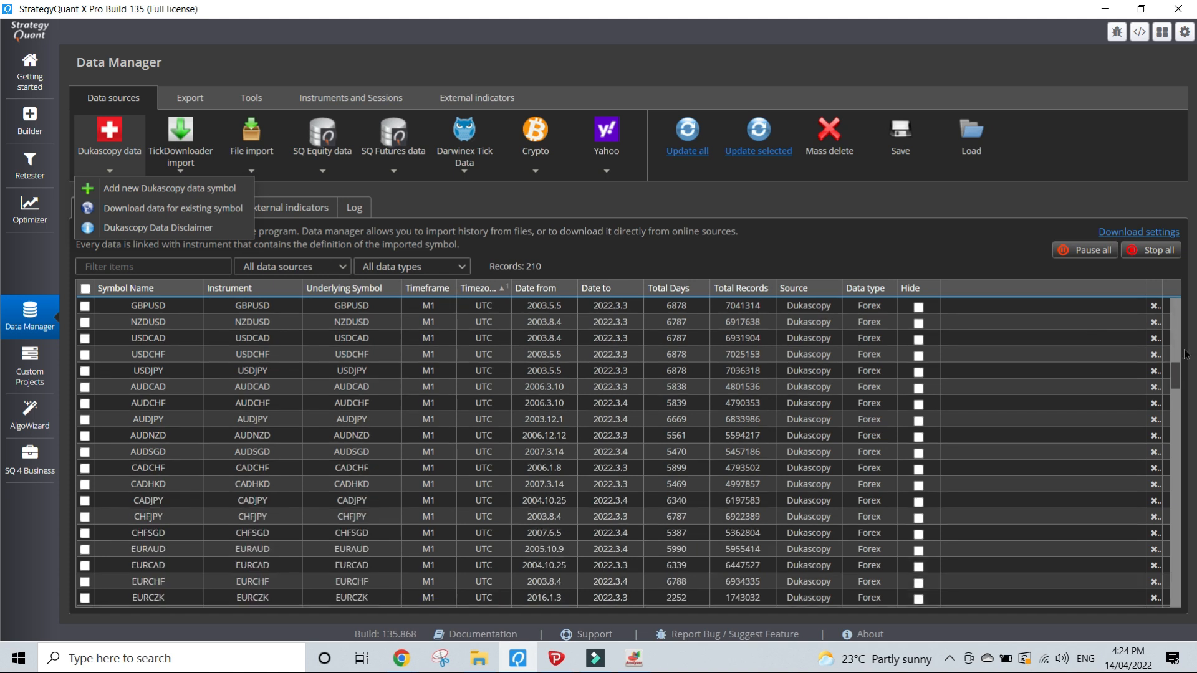
left_click_drag(1174, 375, 1171, 443)
left_click(462, 452)
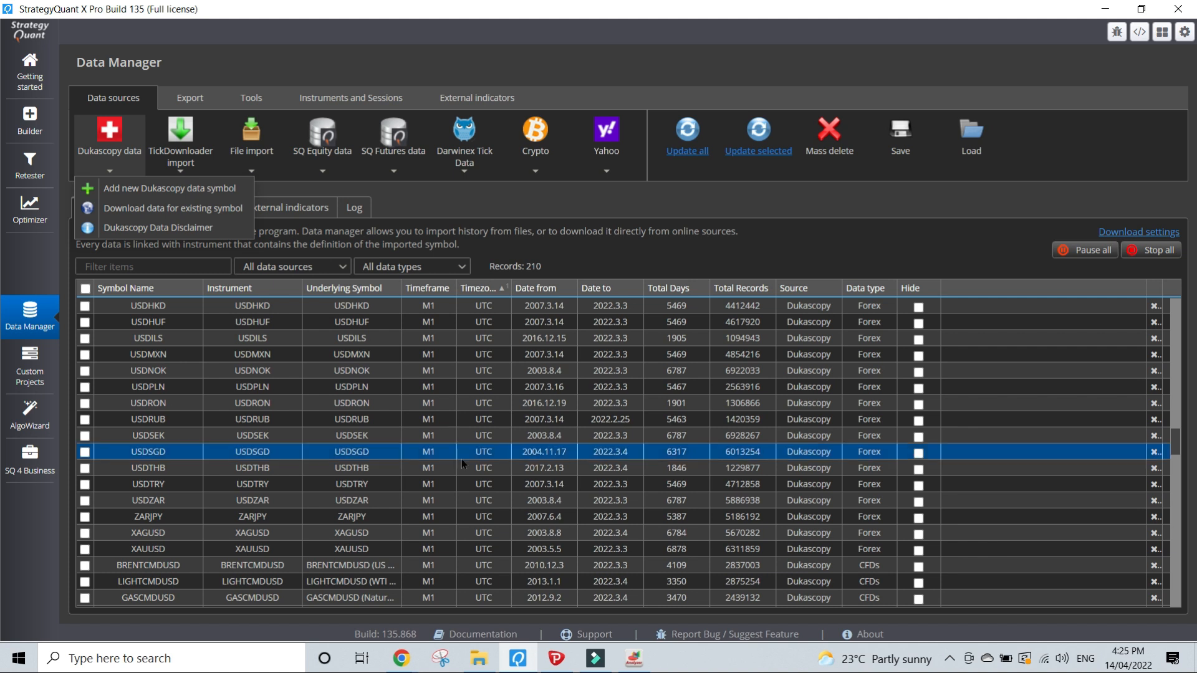
Look through the rest of the Dukascopy symbols to the UTC+02 clones, such as USDHUF_M1_UTCPlus02 and USDDKK_M1_UTCPlus02
scroll(208, 471, "down", 1)
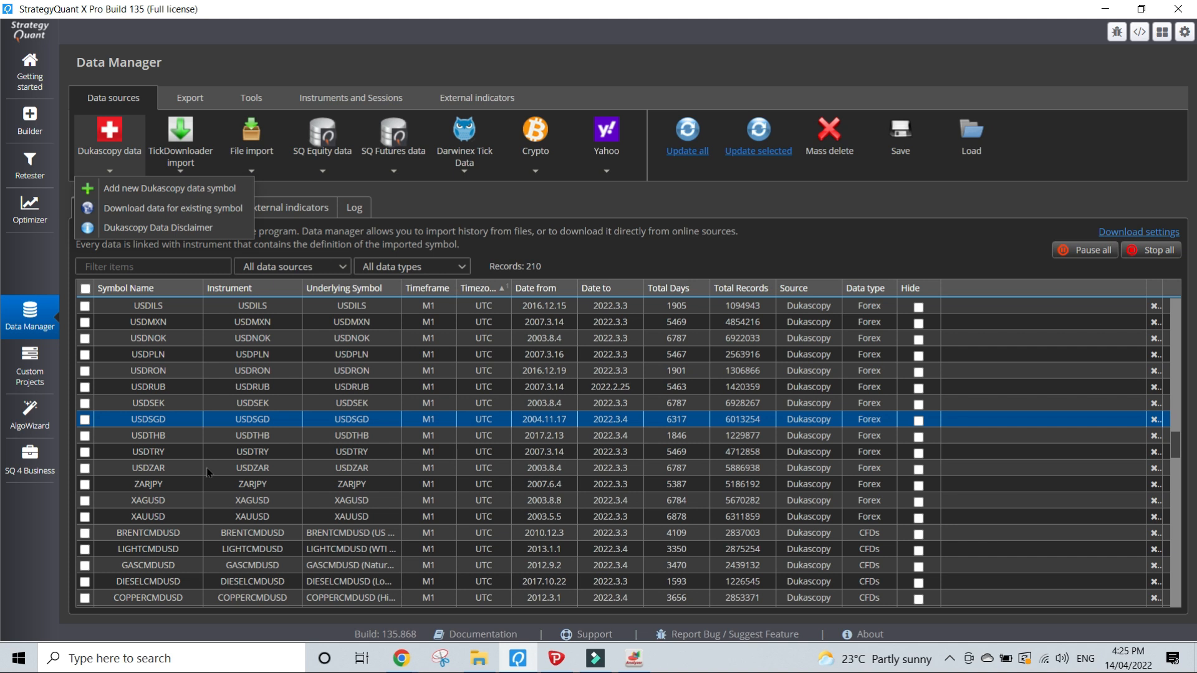
scroll(208, 472, "down", 3)
left_click_drag(1175, 461, 1174, 564)
left_click(477, 354)
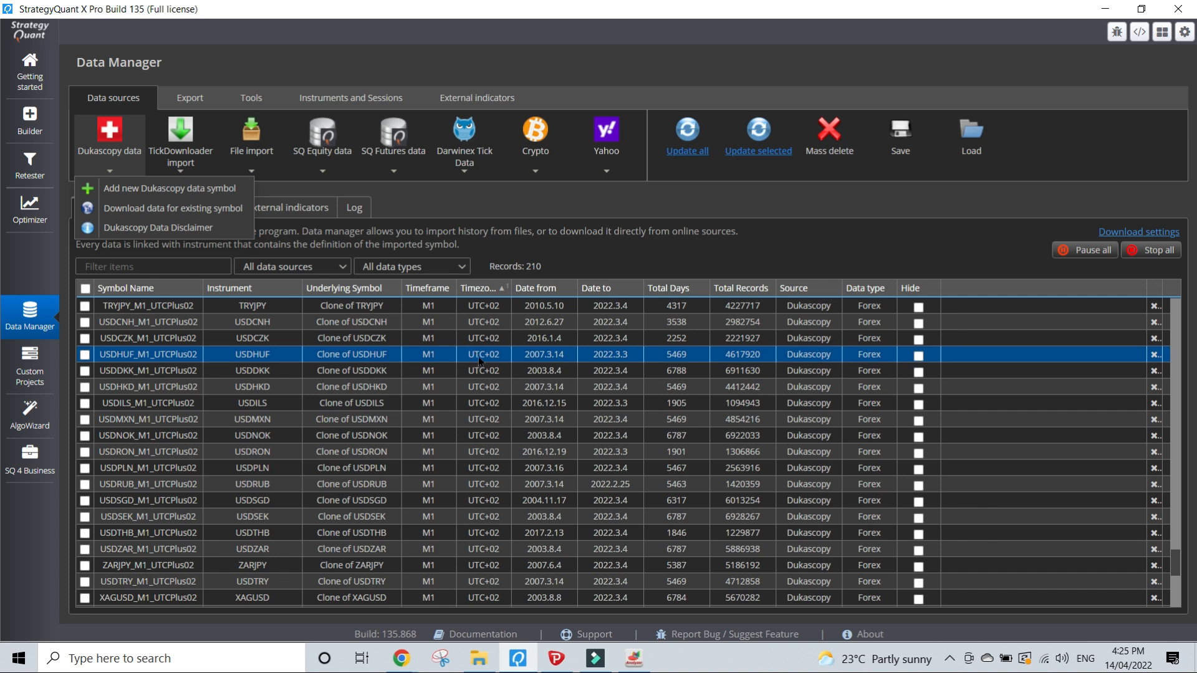
left_click(483, 372)
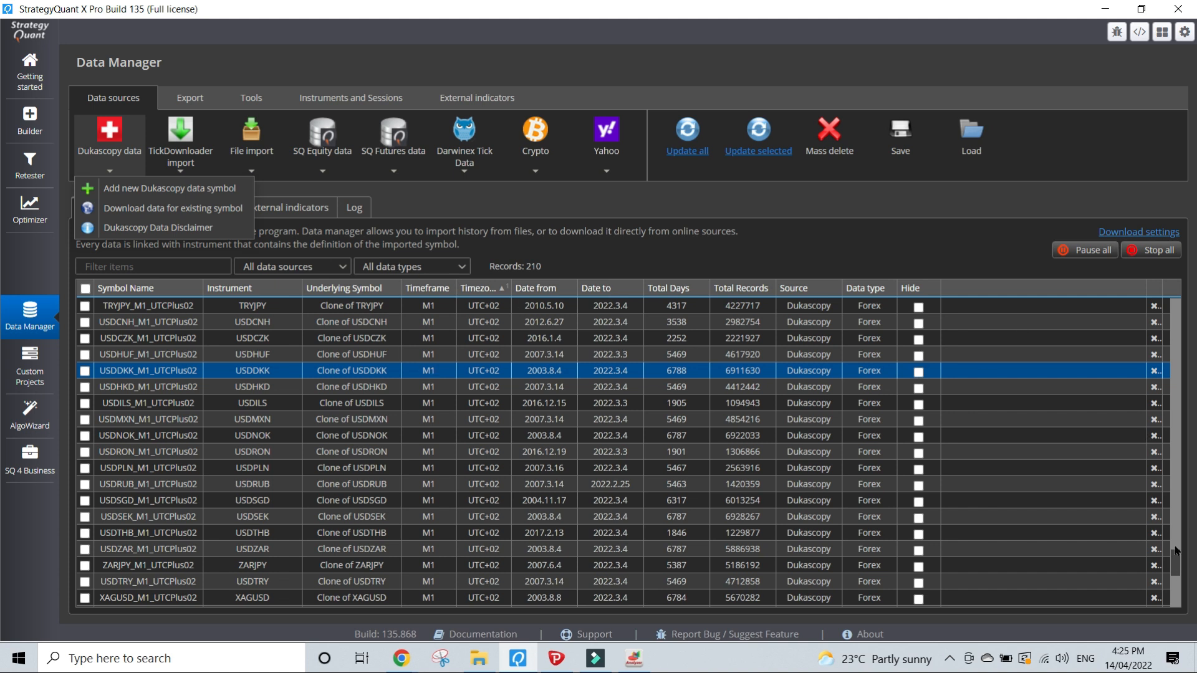
Go back through the Pepperstone symbols in the data list, from EURUSD_Pepper to BTCUSD_Pepper
left_click_drag(1175, 551, 1180, 268)
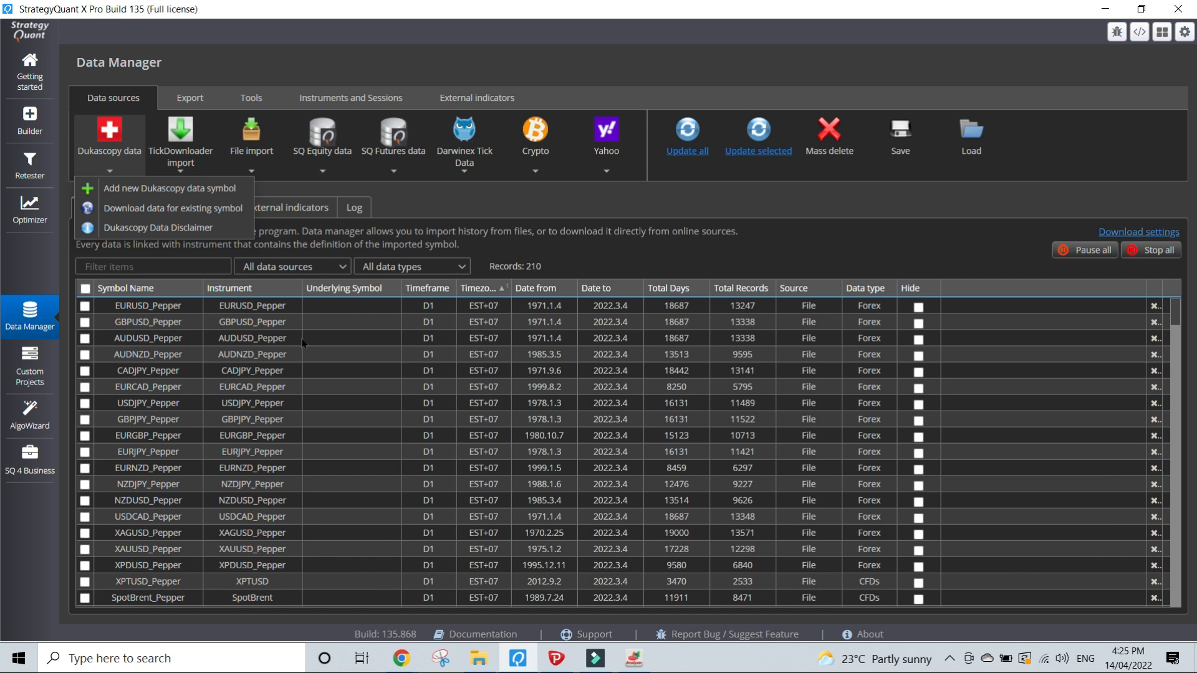
scroll(439, 451, "down", 5)
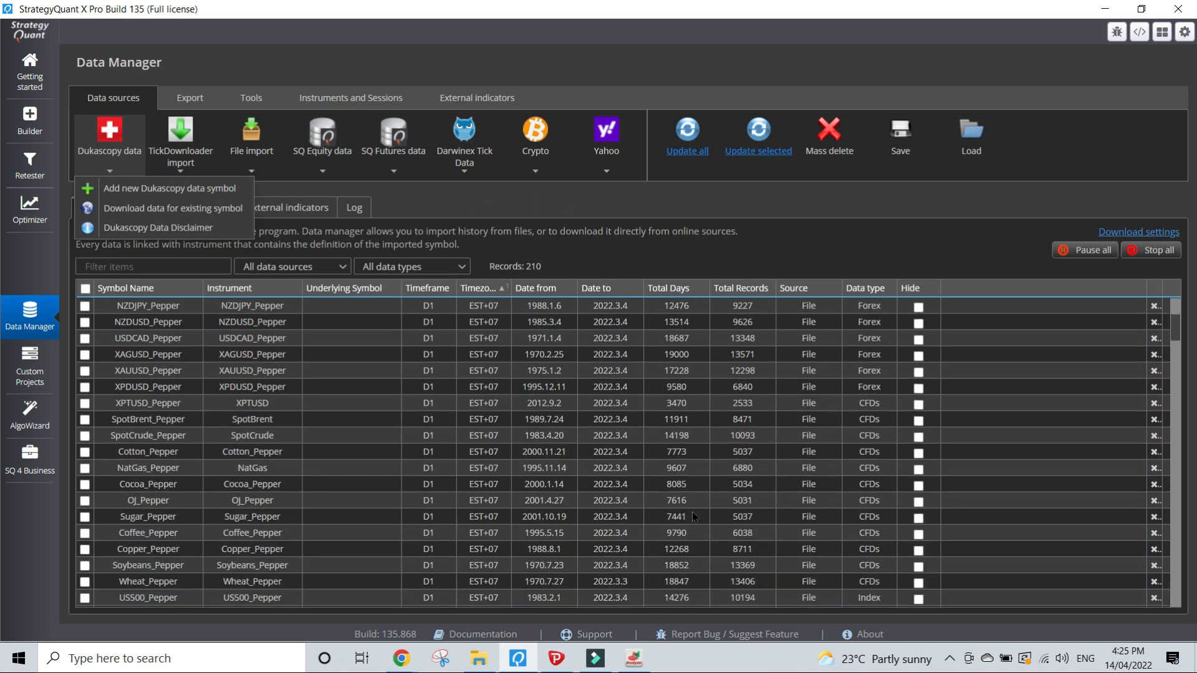
scroll(693, 514, "down", 2)
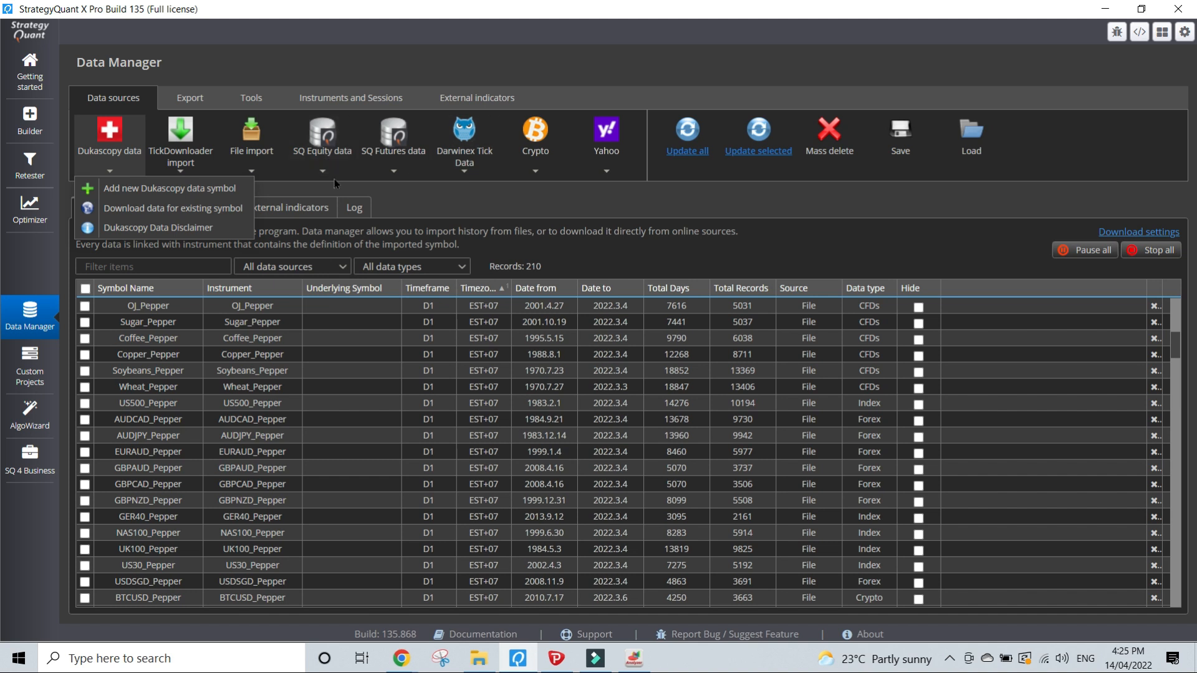
Try to clone the selected USDDKK_M1_UTCPlus02 data to another timezone
left_click(341, 100)
left_click(251, 98)
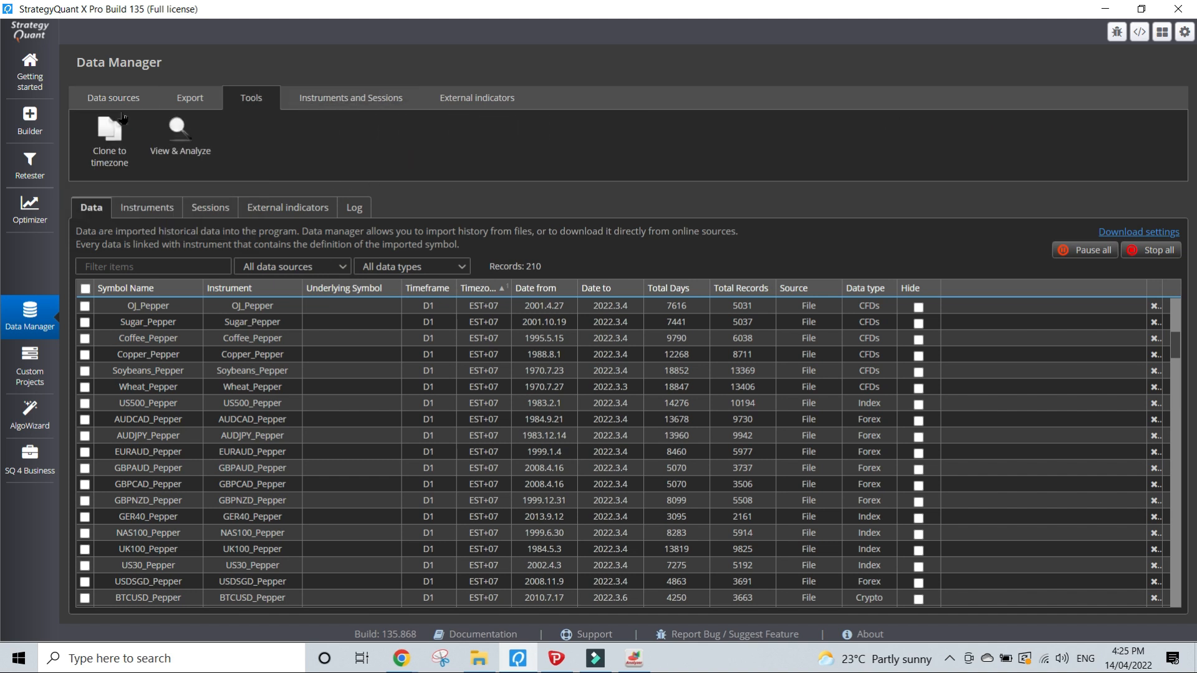
left_click(107, 146)
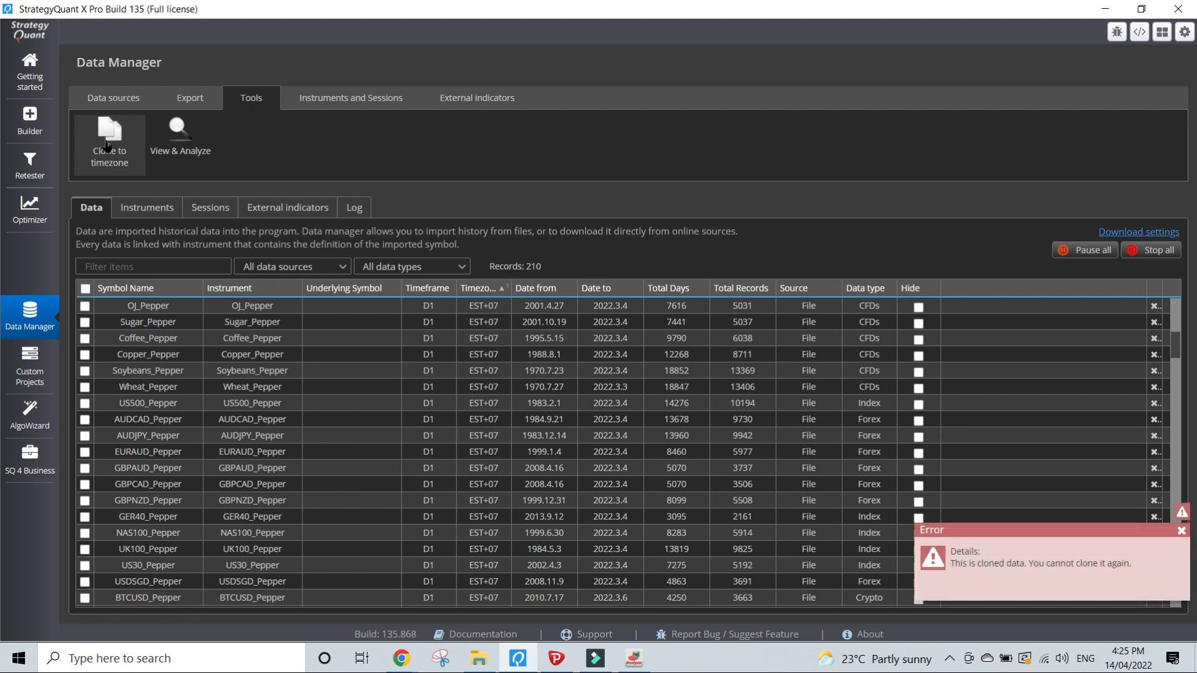
Open the Clone to Timezone settings for the Dukascopy EURUSD symbol
left_click(492, 361)
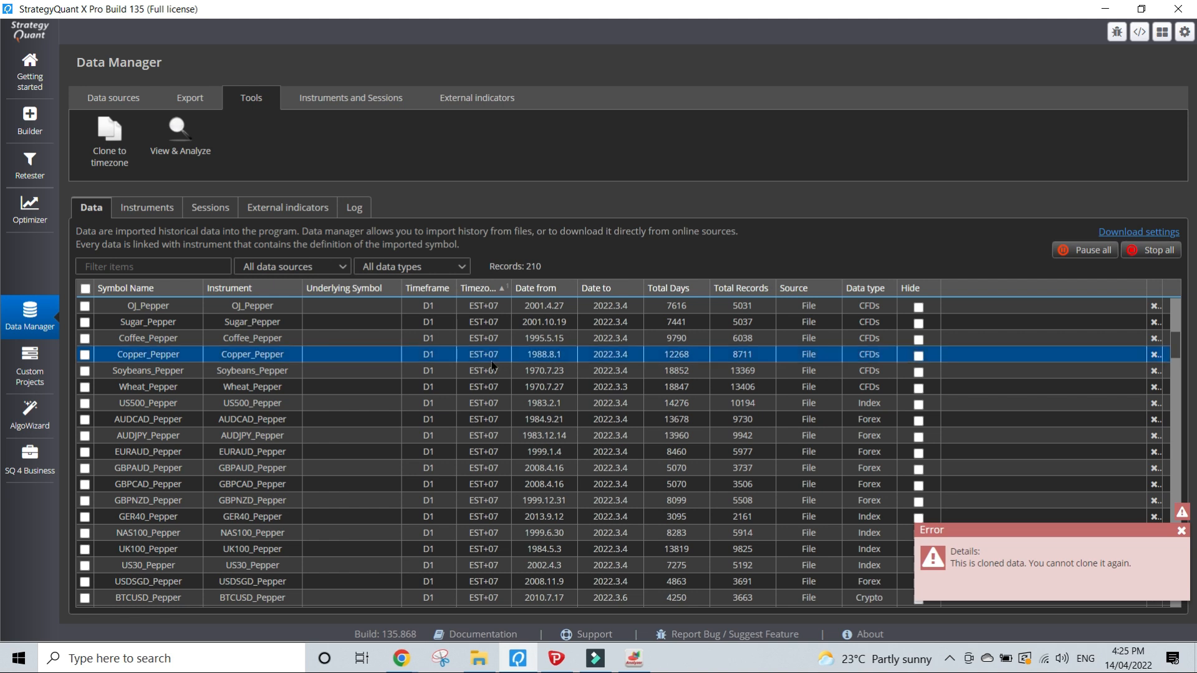
scroll(491, 366, "down", 4)
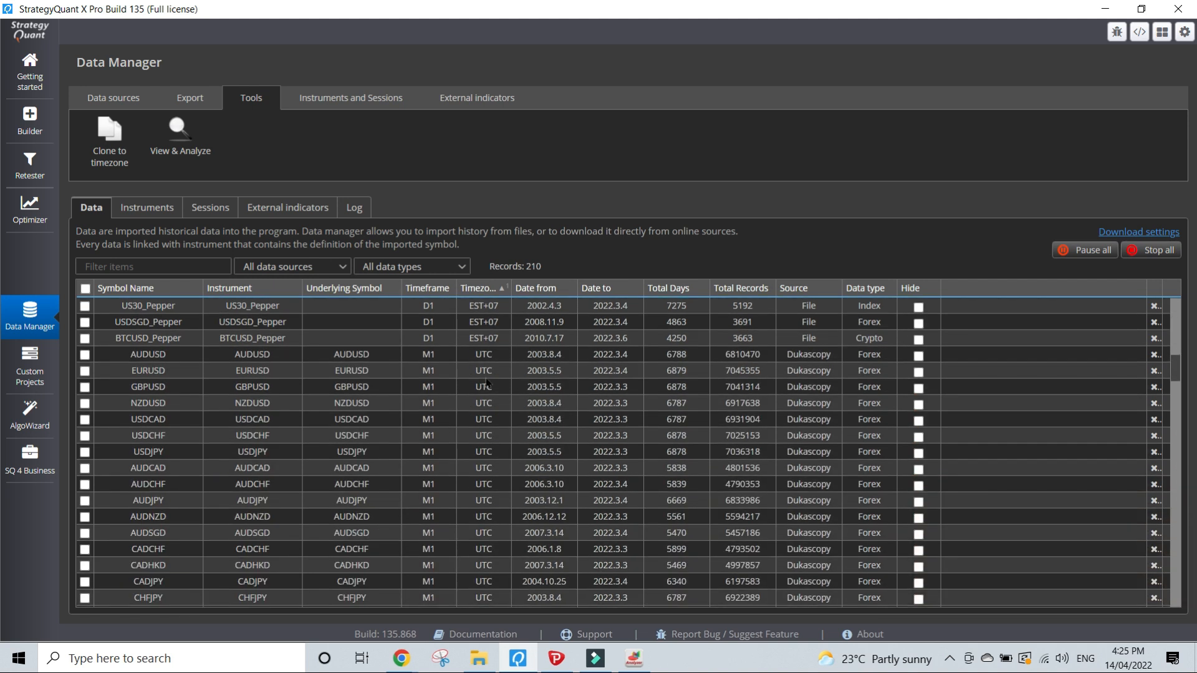
left_click(350, 372)
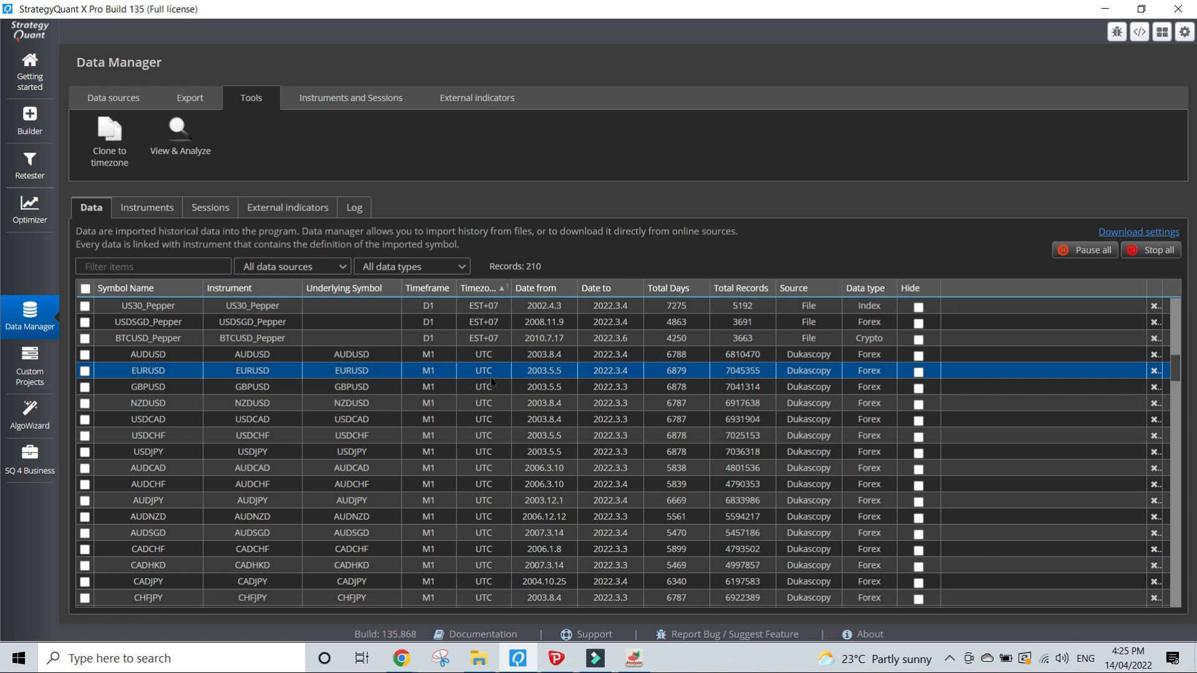
left_click(105, 142)
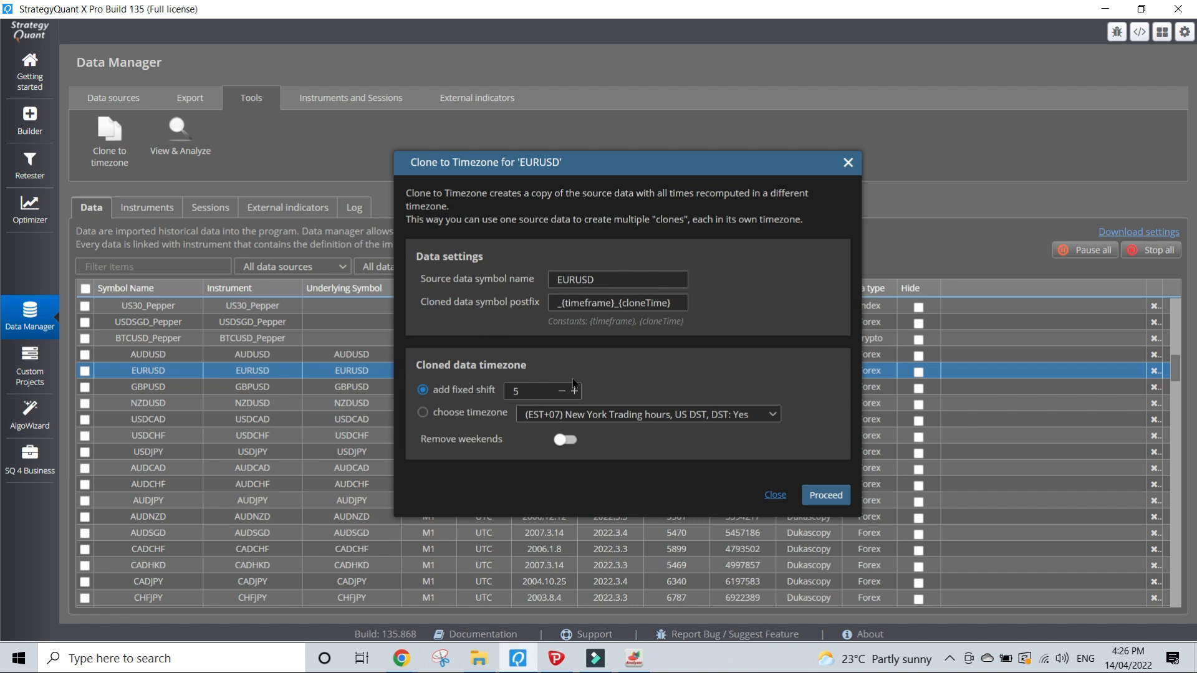
Examine the fixed shift and timezone choices for the EURUSD clone, and close the settings without cloning
left_click_drag(527, 392, 488, 392)
left_click(494, 415)
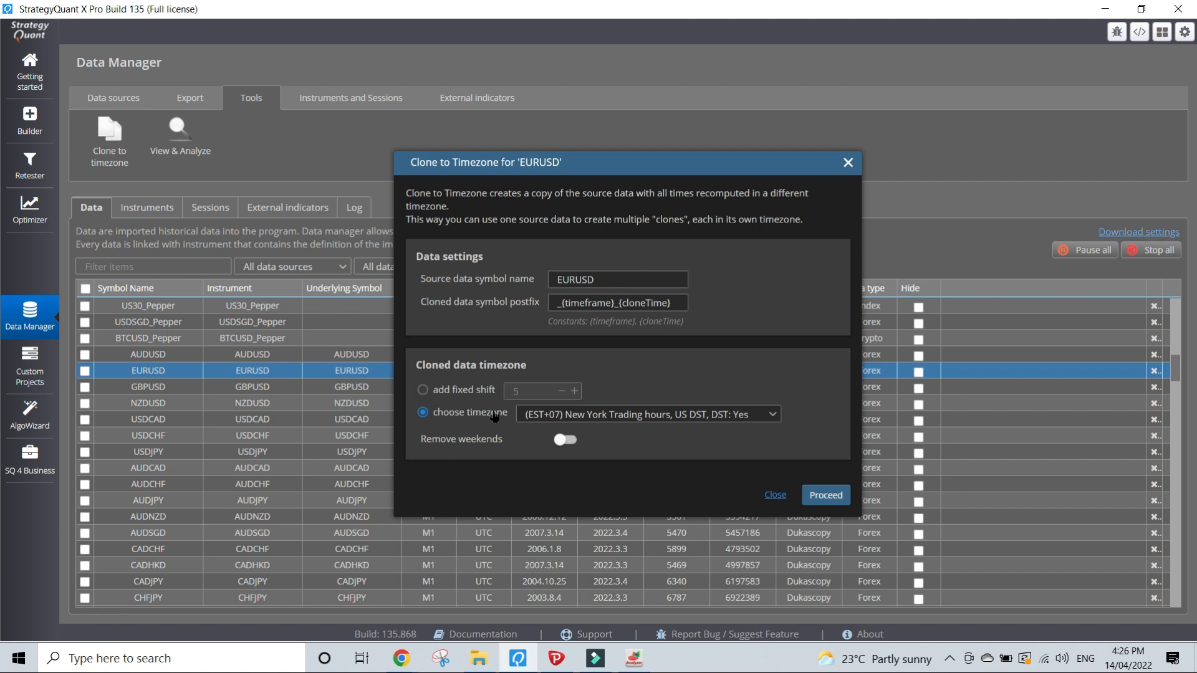
left_click(773, 416)
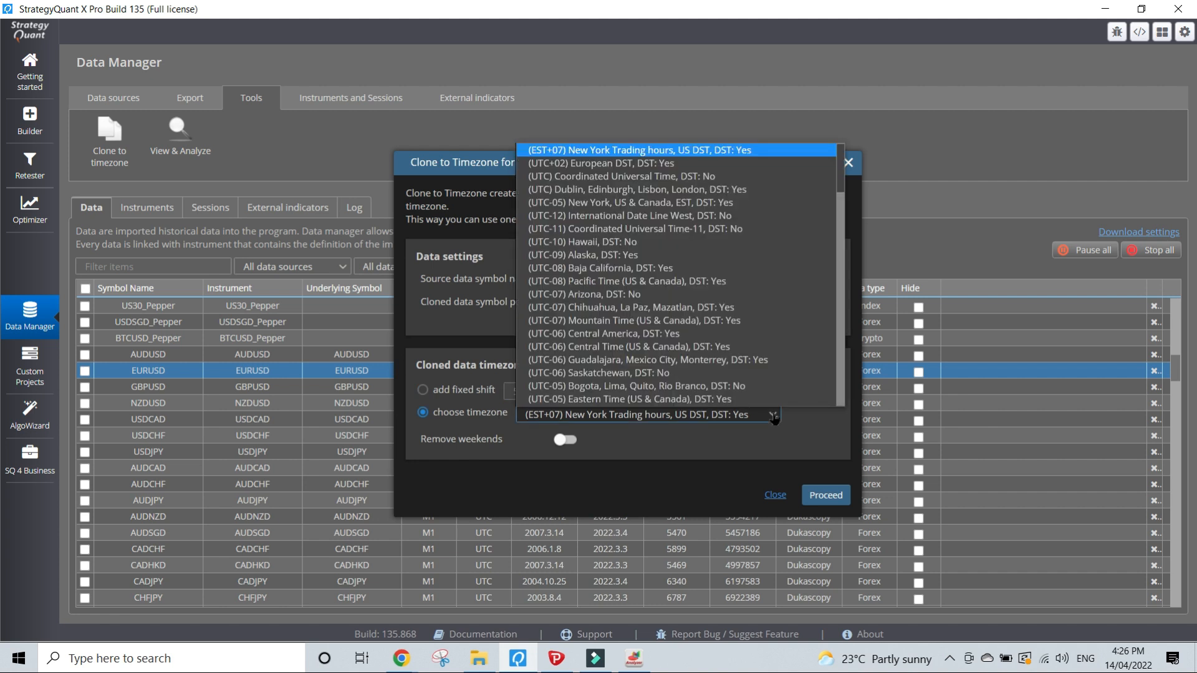
scroll(698, 386, "down", 1)
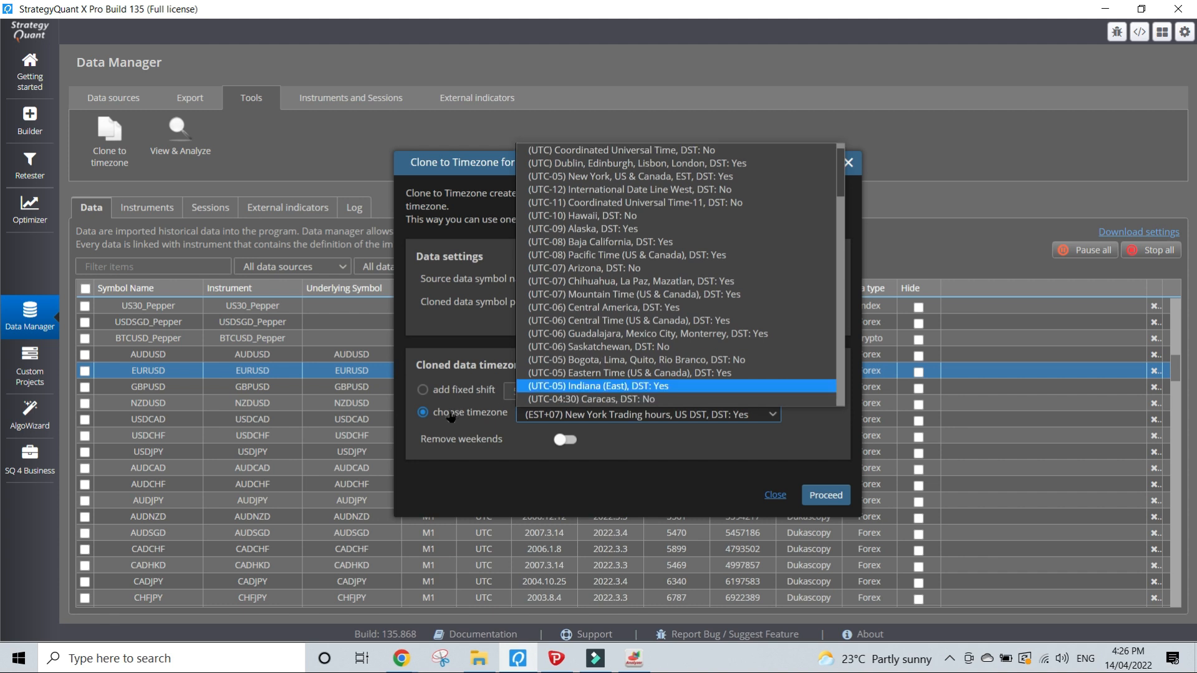
key("Down")
key("Down")
key("Down")
key("Down")
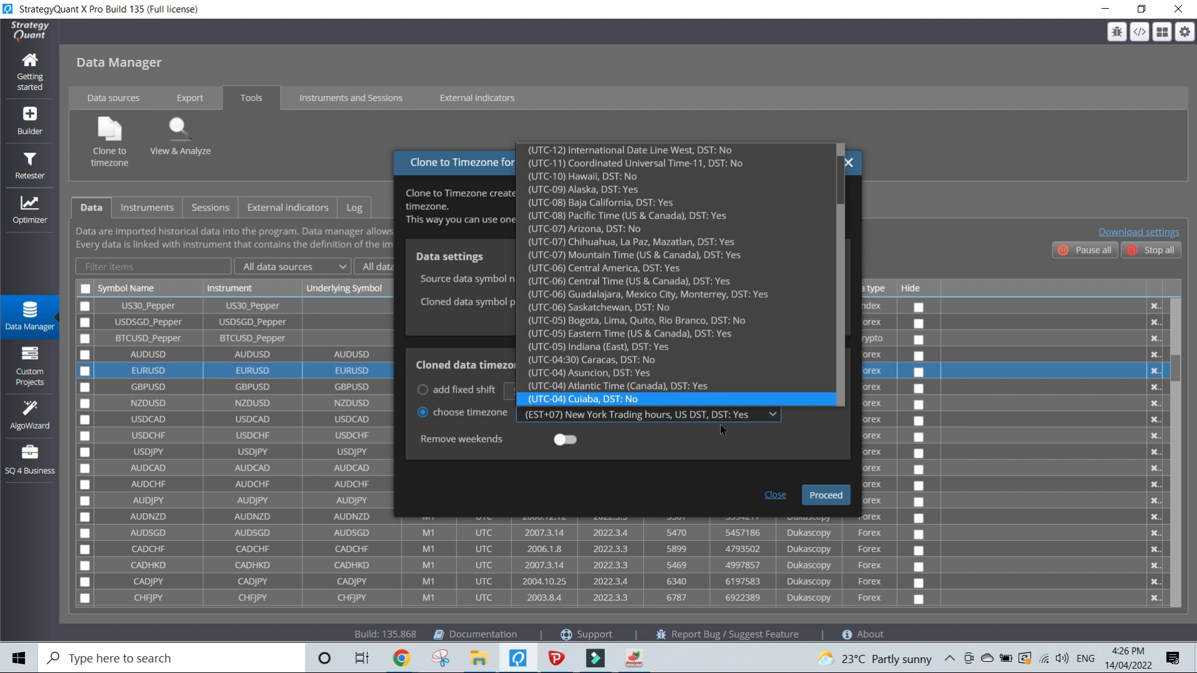
left_click(684, 465)
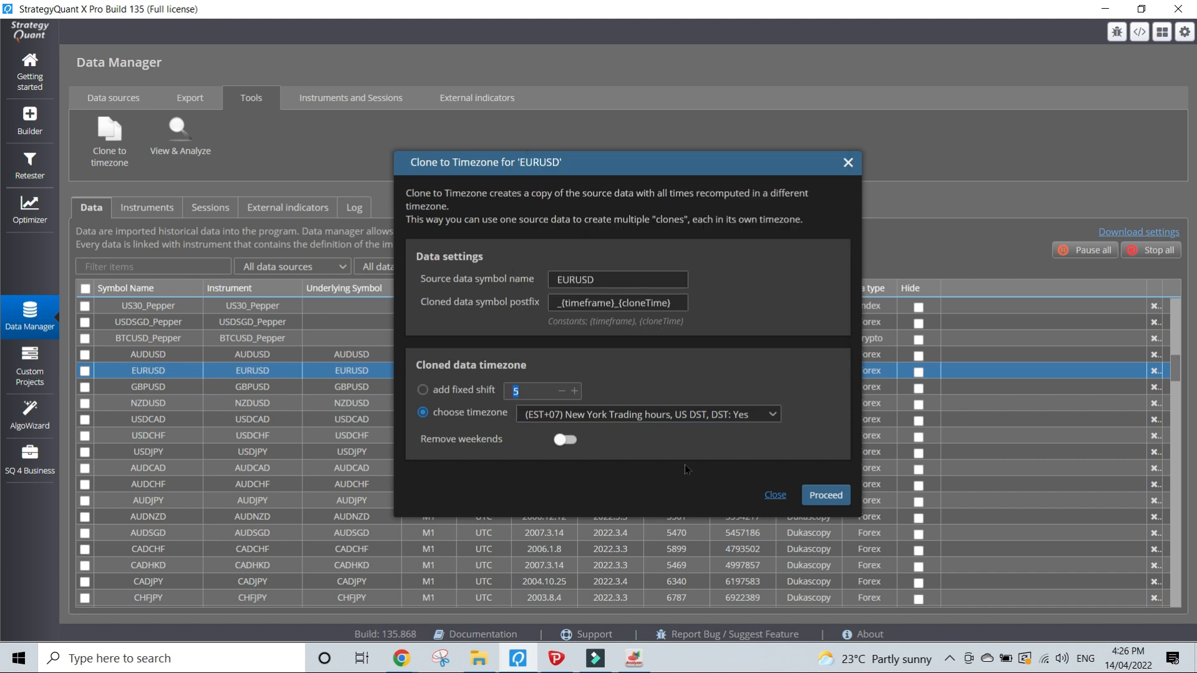
left_click(423, 391)
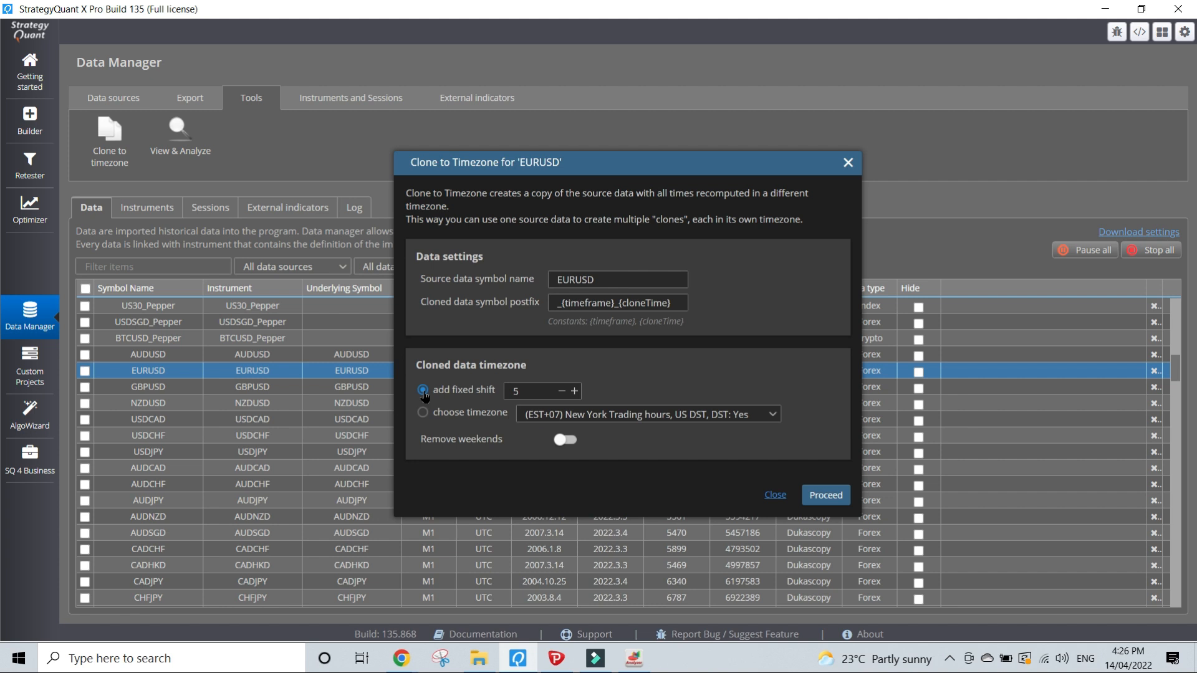
left_click(774, 494)
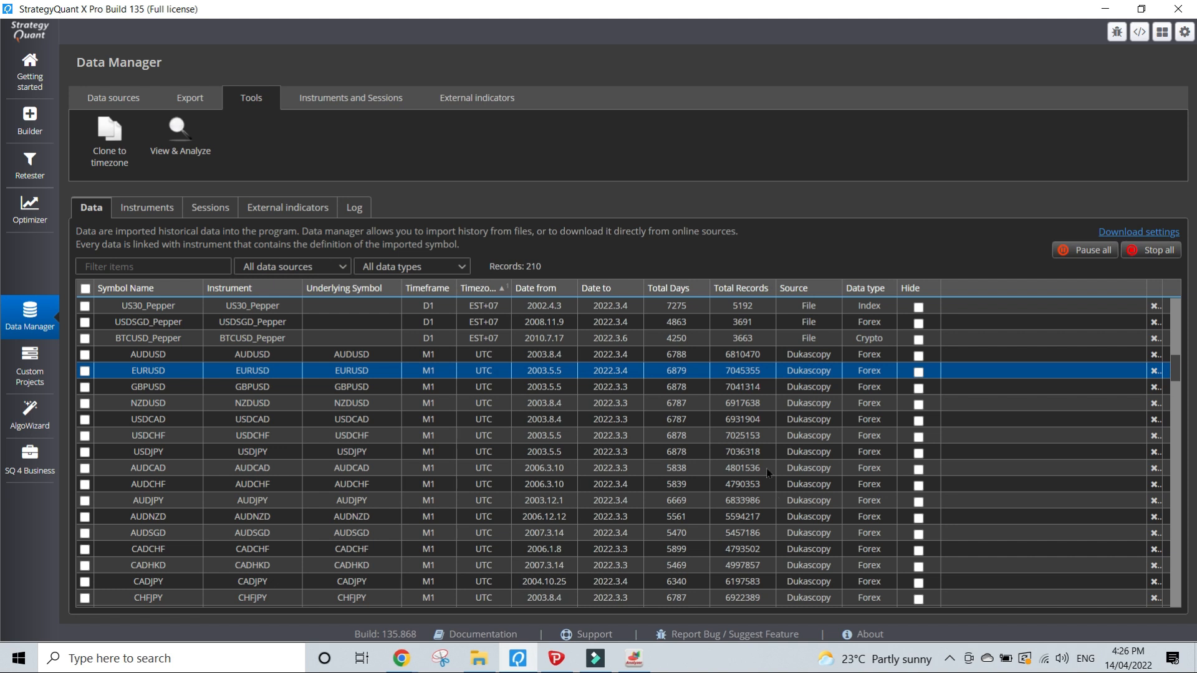
View the data type choices in a new instrument form and switch to the Pepperstone MetaTrader 4 terminal
left_click(142, 353)
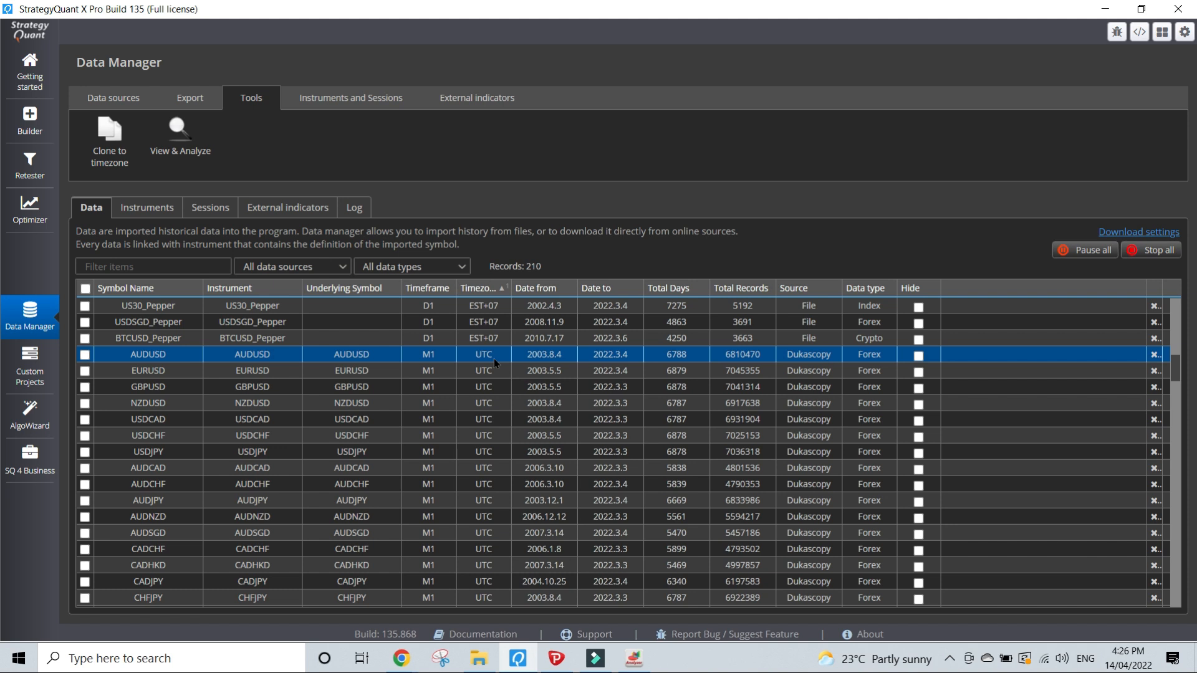
scroll(493, 358, "up", 1)
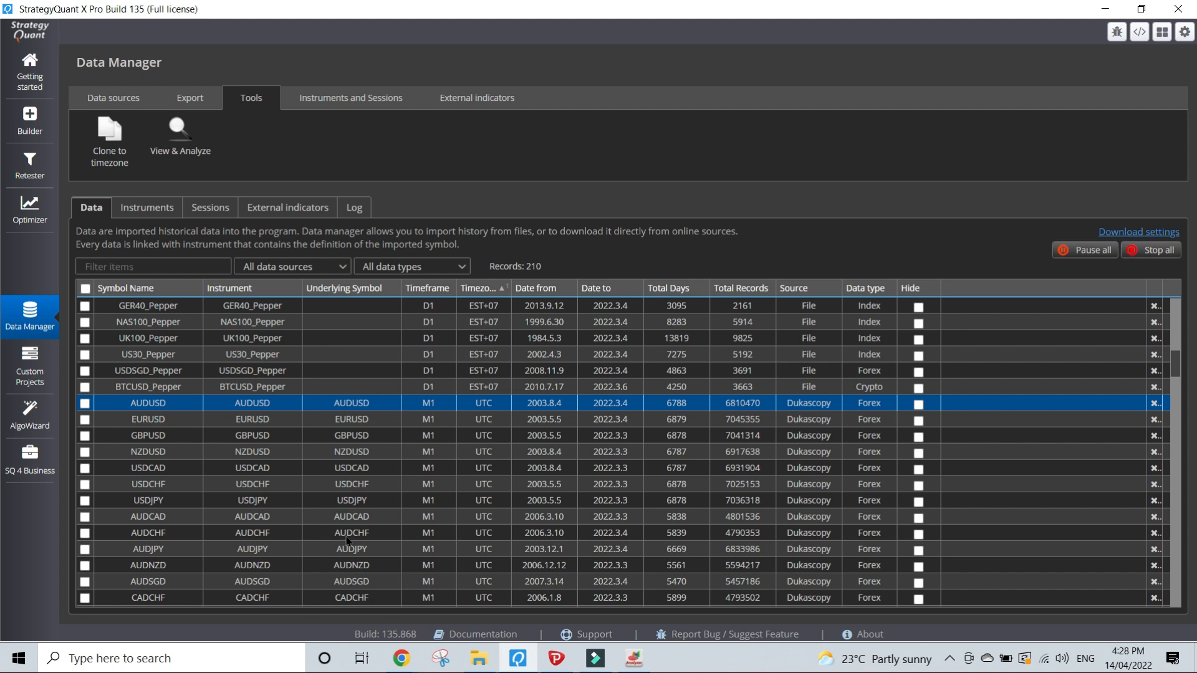
left_click(137, 212)
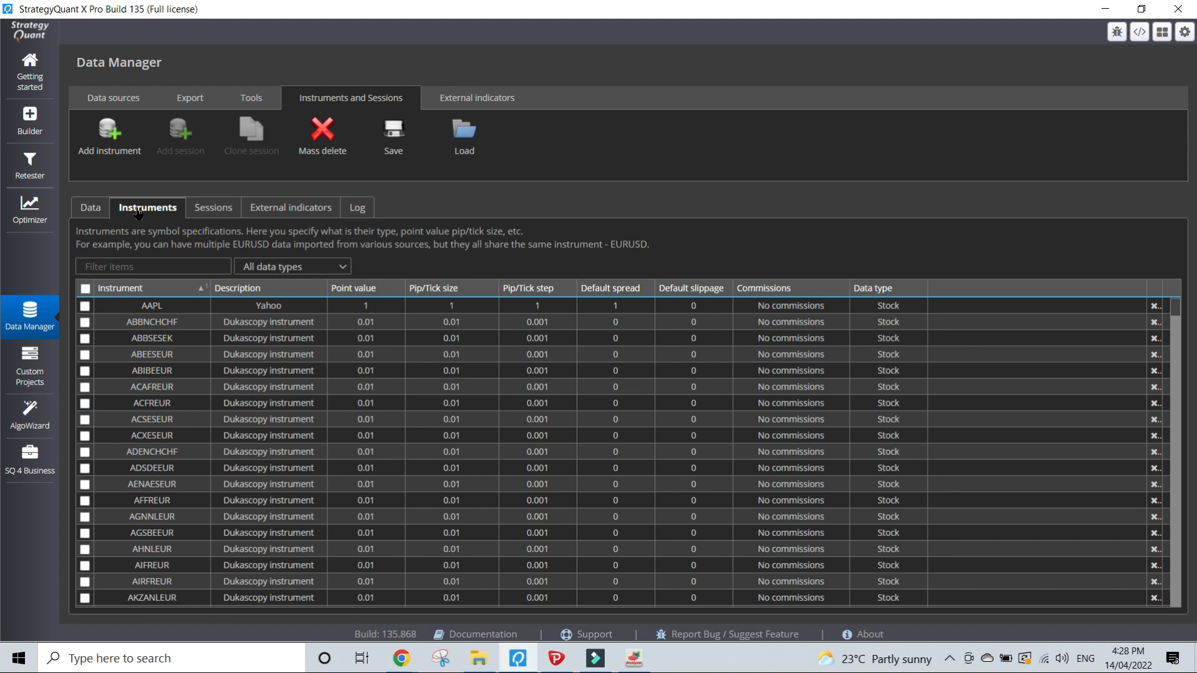
left_click(109, 129)
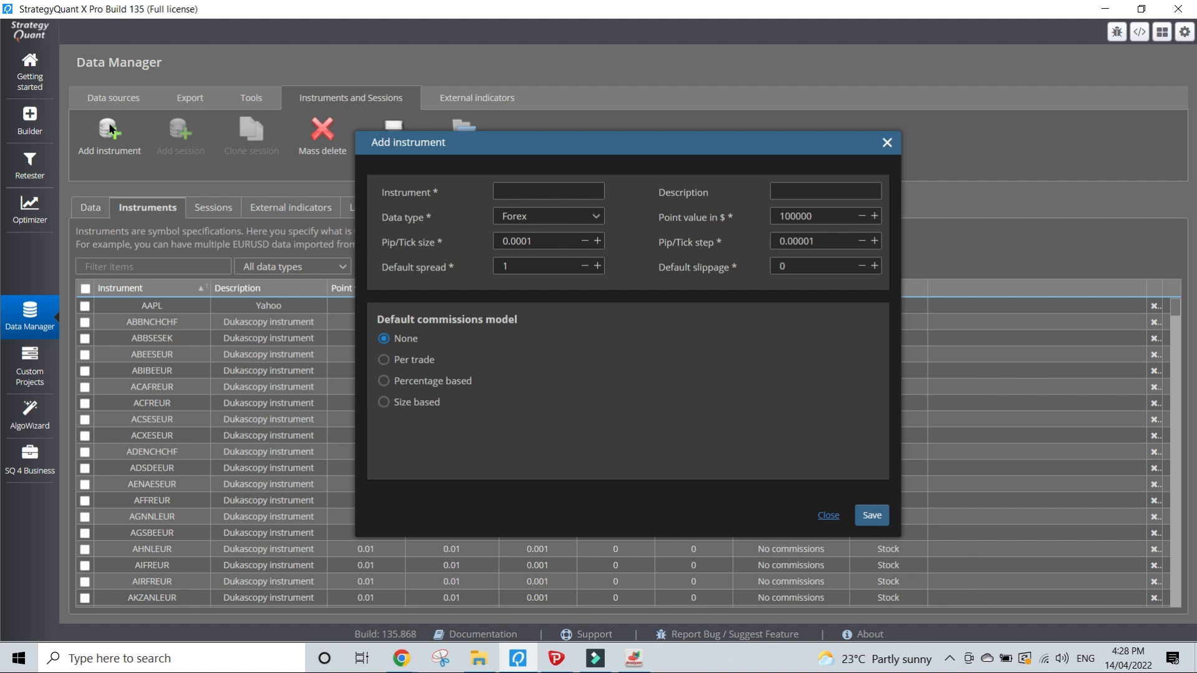
left_click(529, 191)
left_click(525, 218)
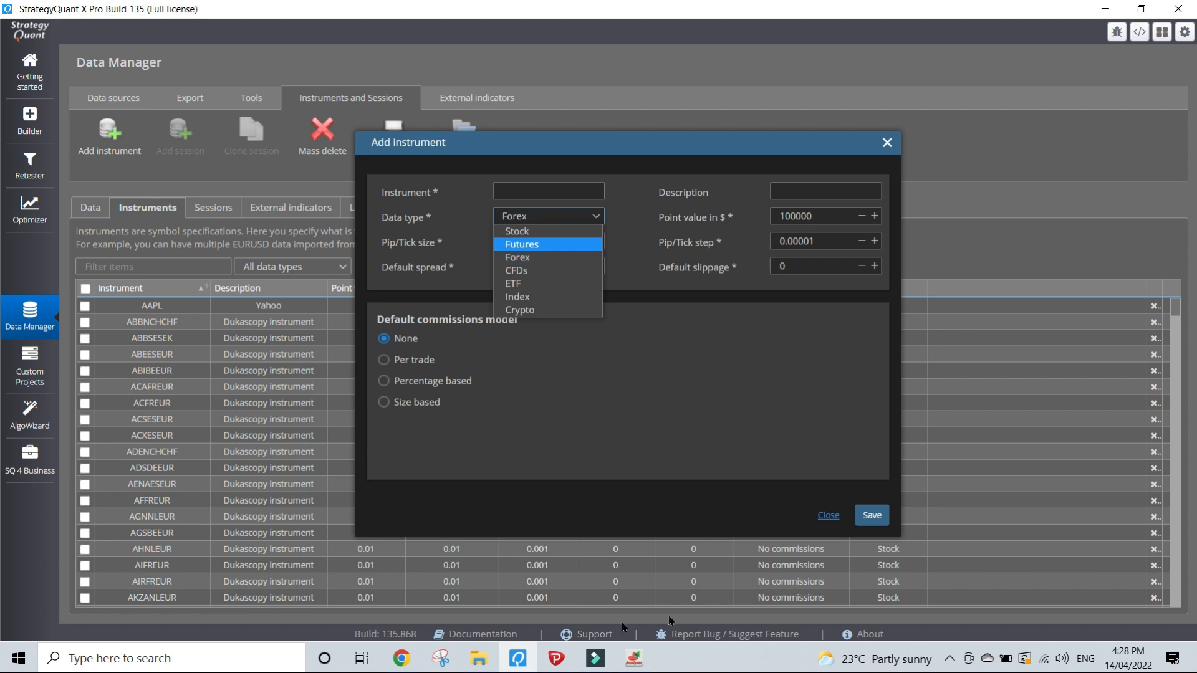
left_click(556, 659)
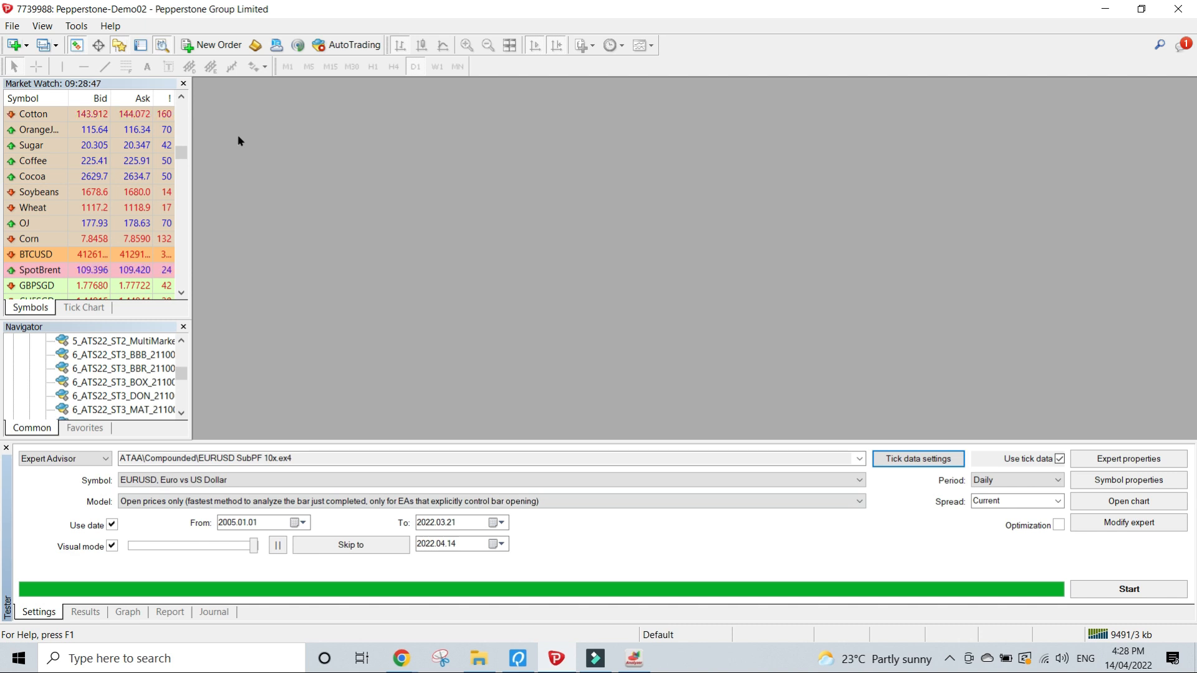
View the contract specification of the Cocoa symbol, checking its profit calculation mode, and close it
left_click(36, 176)
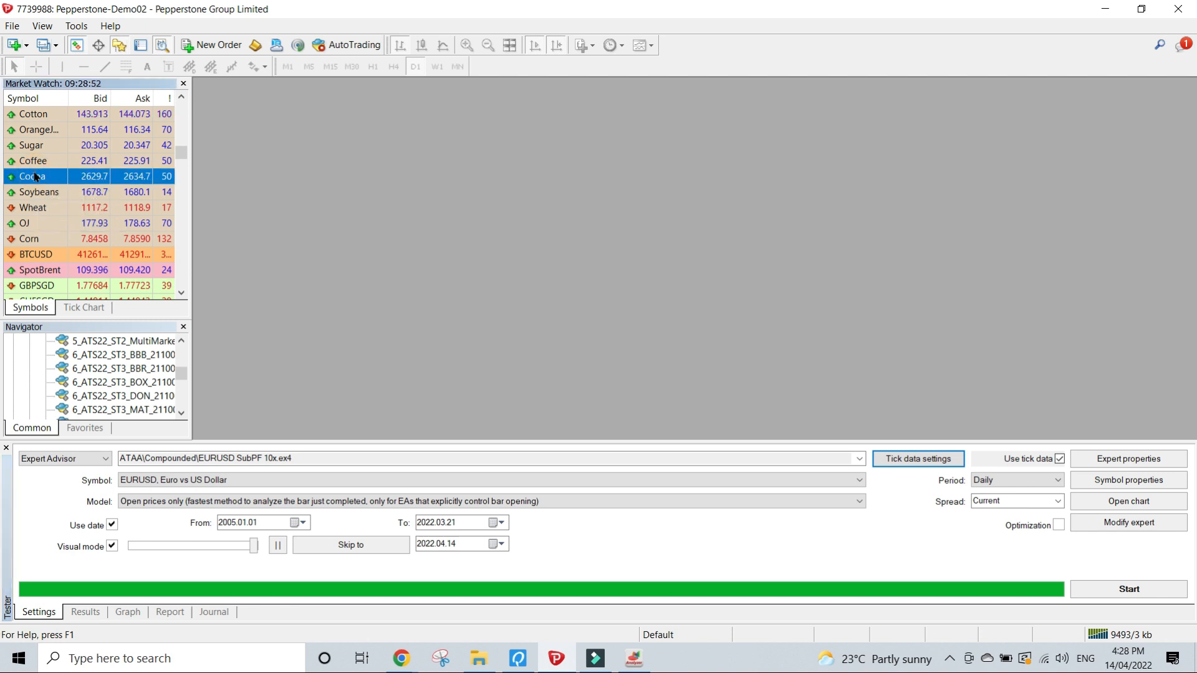
right_click(35, 177)
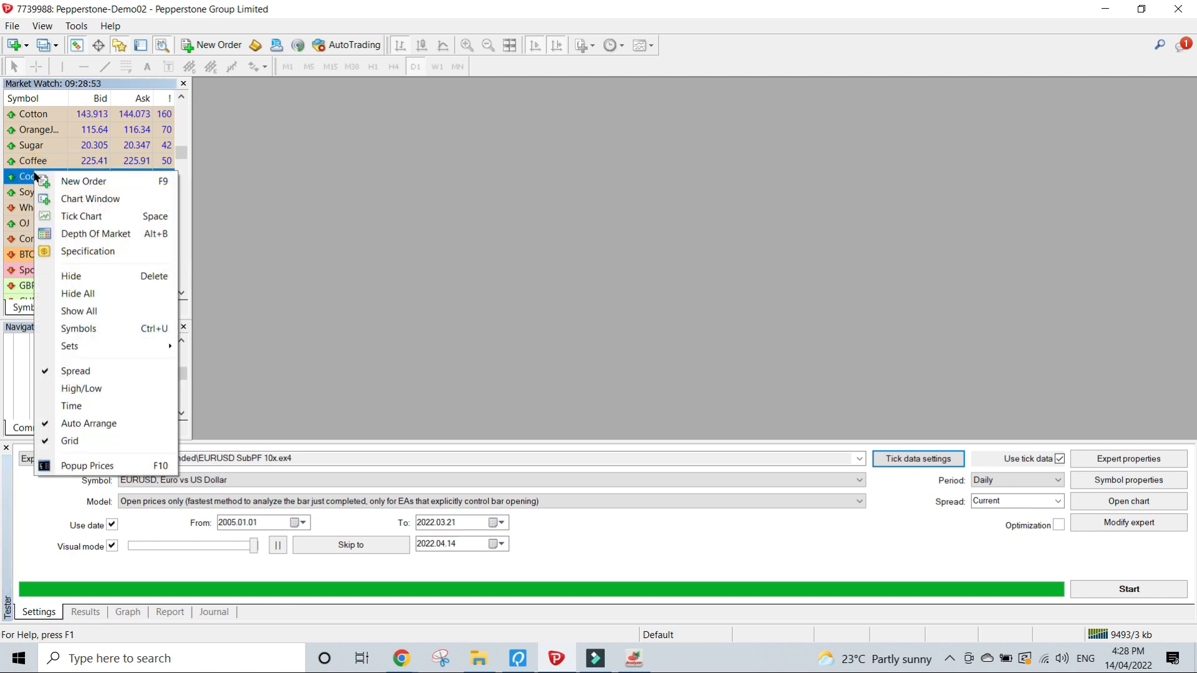
left_click(94, 247)
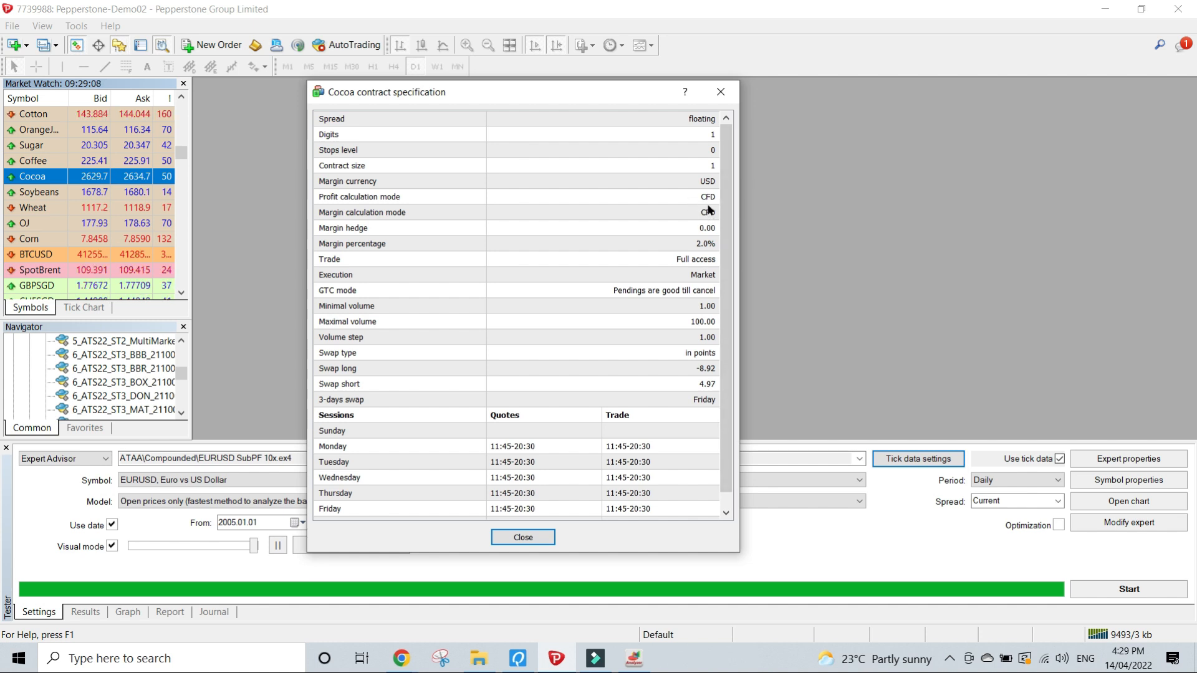
left_click(521, 537)
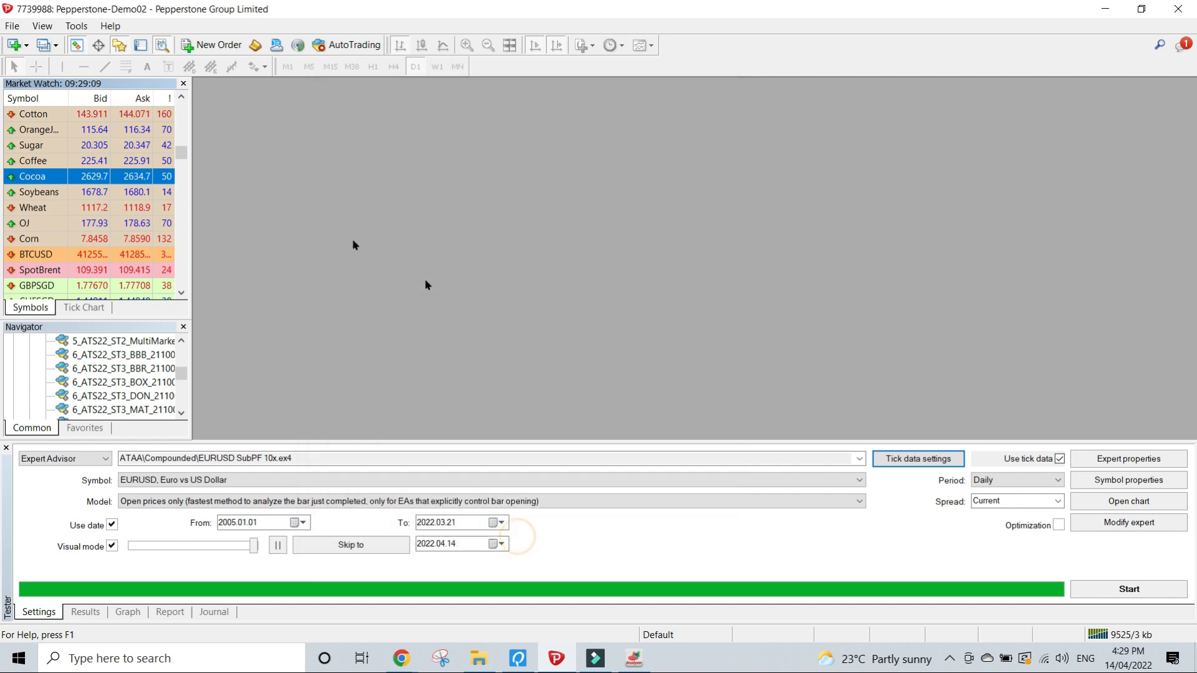
View the EURCAD contract specification for comparison, checking its profit calculation mode, and close it
scroll(92, 183, "up", 10)
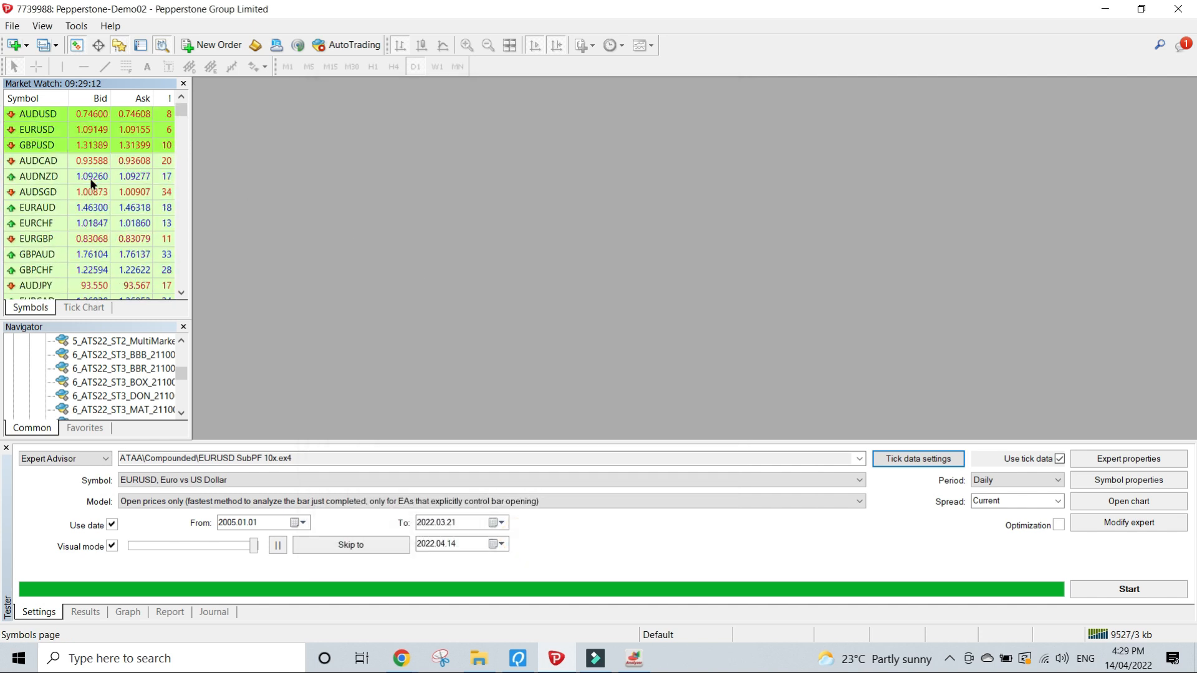
scroll(70, 190, "down", 1)
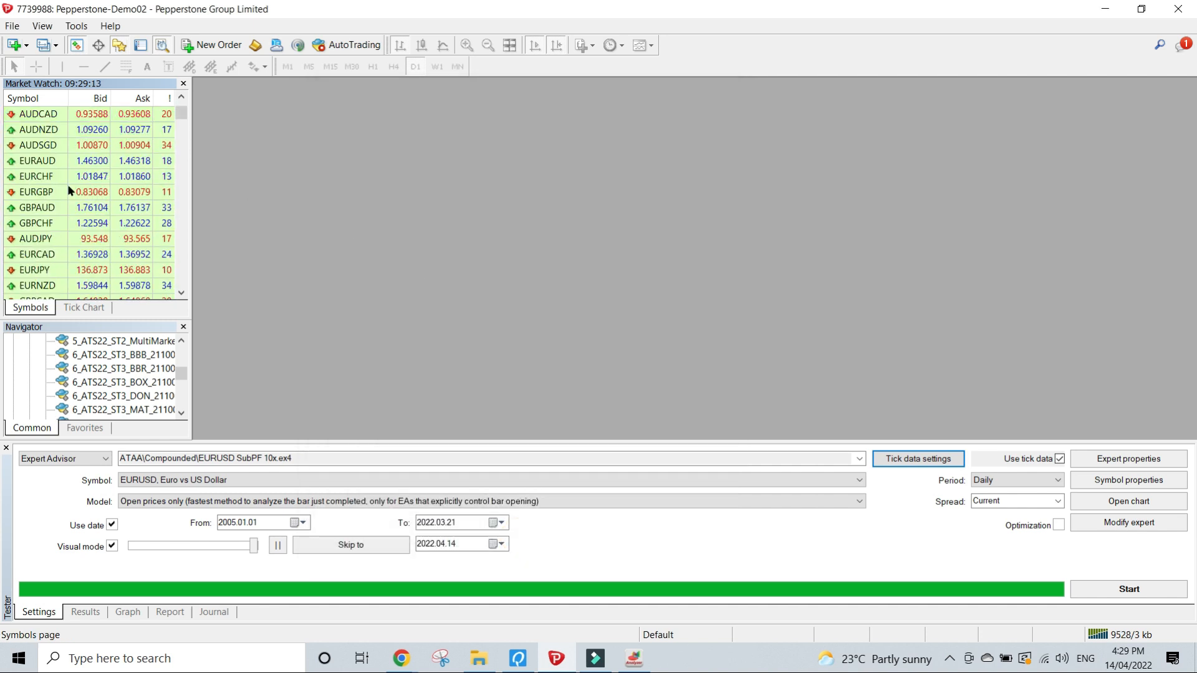
left_click(50, 256)
right_click(50, 261)
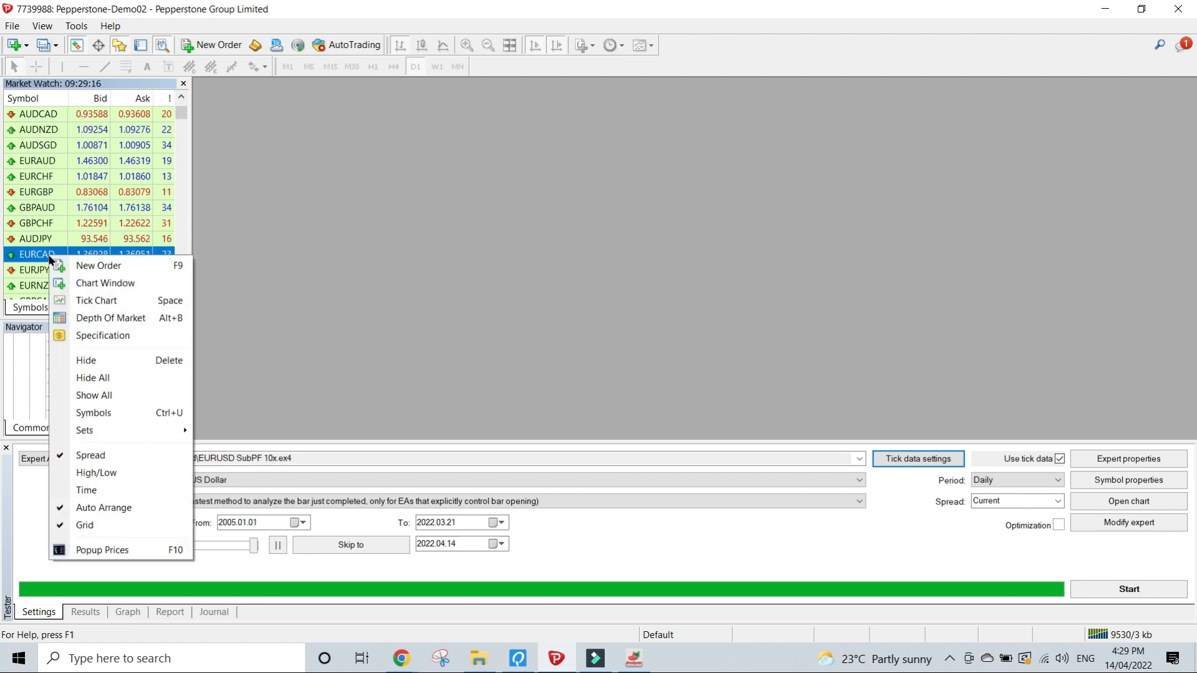
left_click(101, 337)
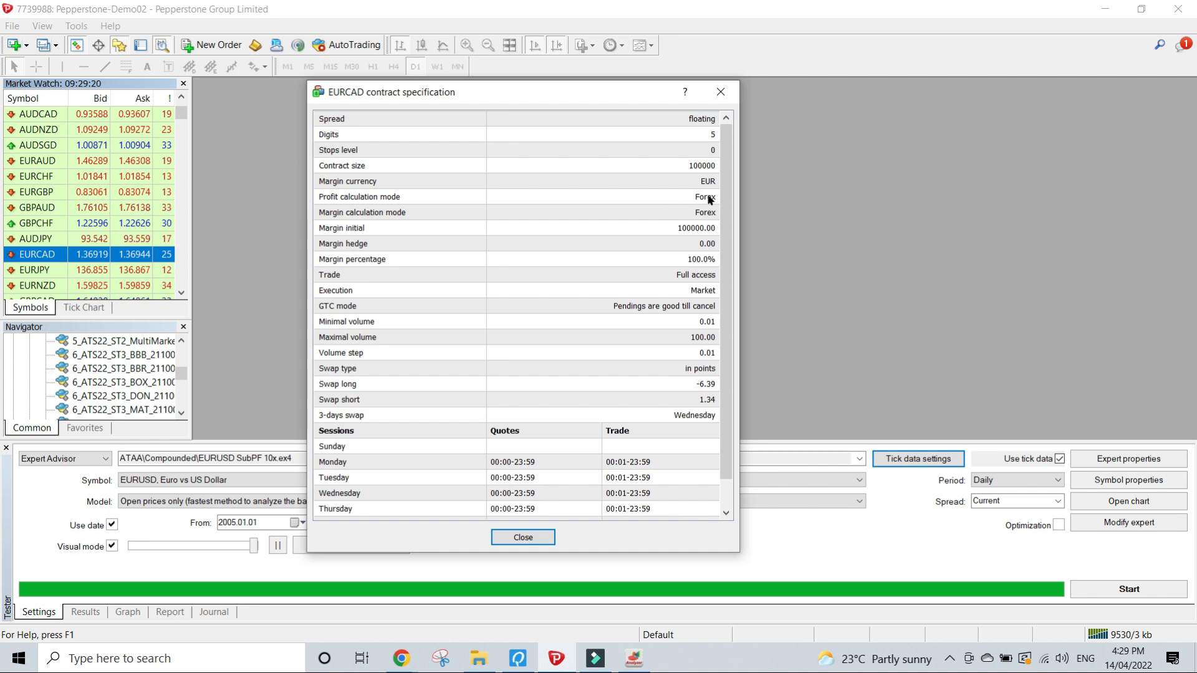
left_click(534, 537)
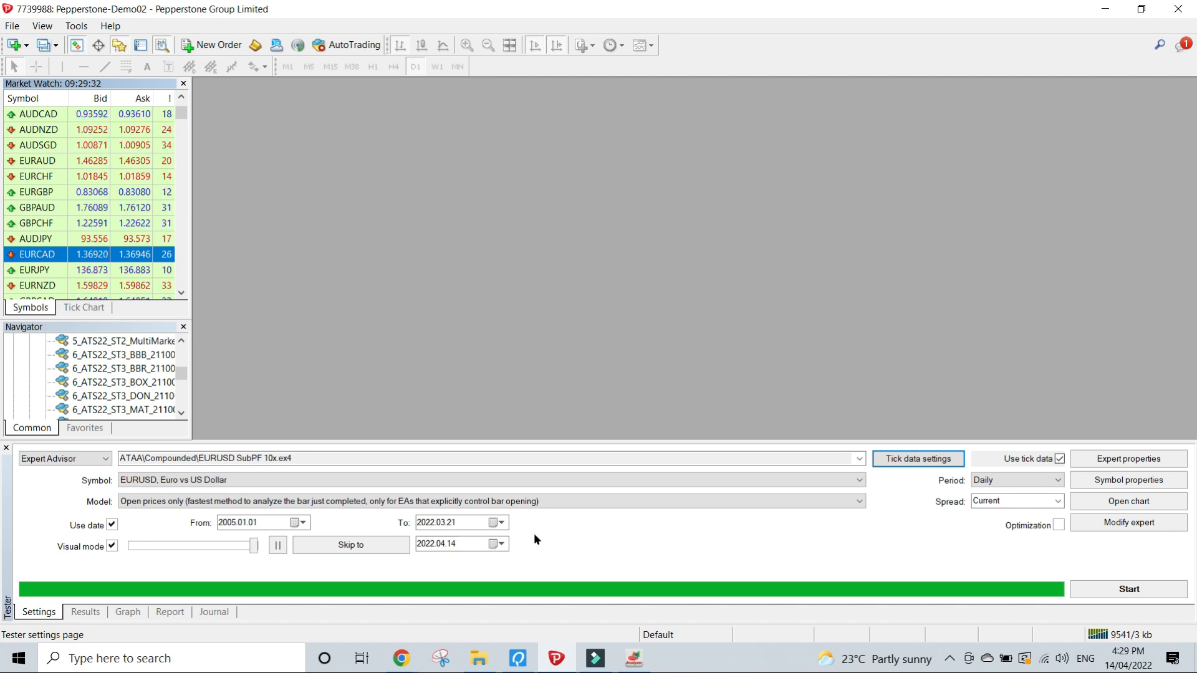
Switch to StrategyQuant X, close the new instrument form without saving, and open the Dukascopy EURUSD instrument's settings
left_click(518, 658)
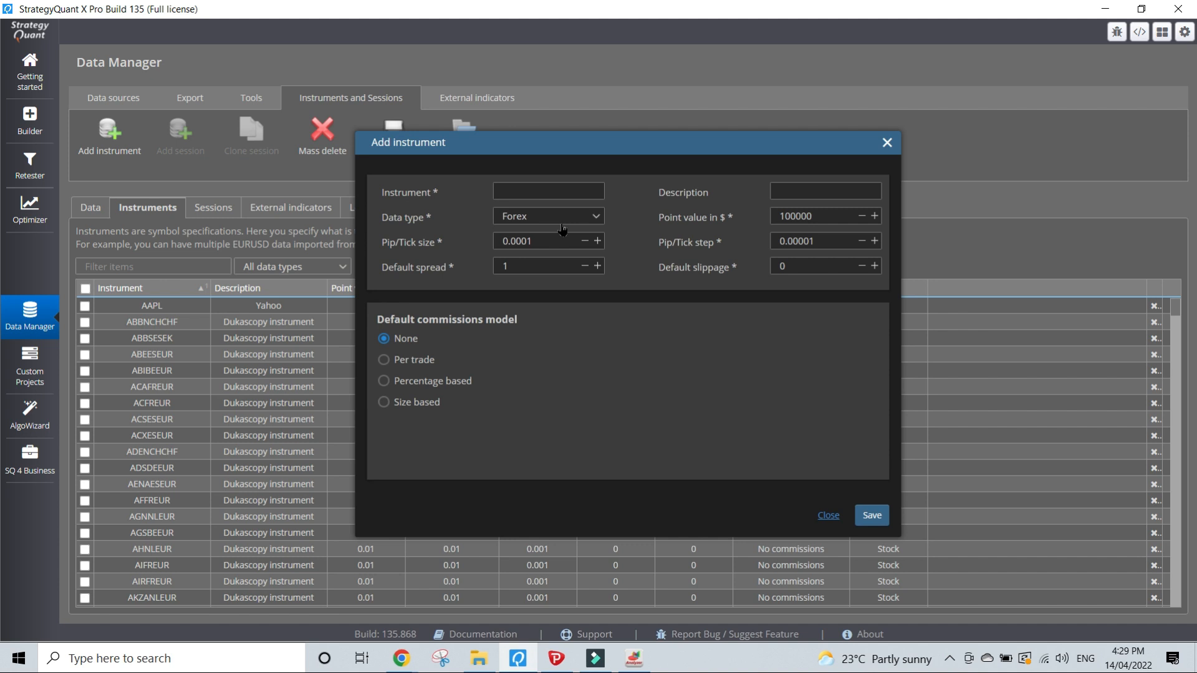
left_click(827, 516)
scroll(212, 499, "down", 10)
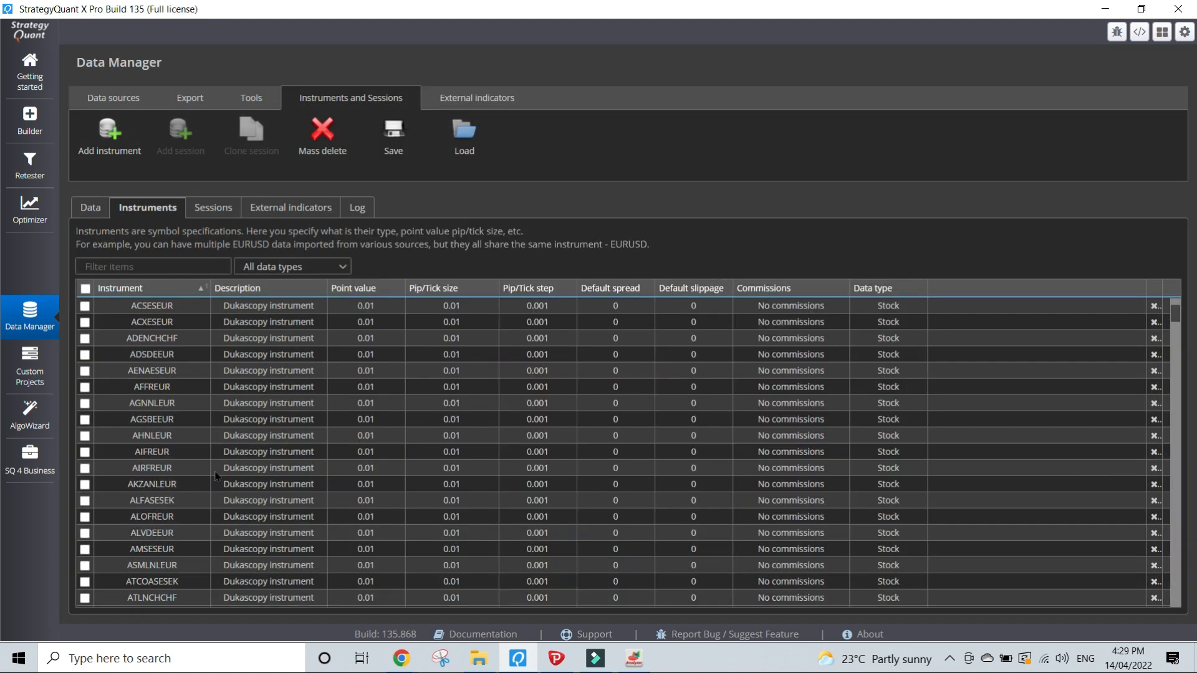
scroll(212, 498, "down", 10)
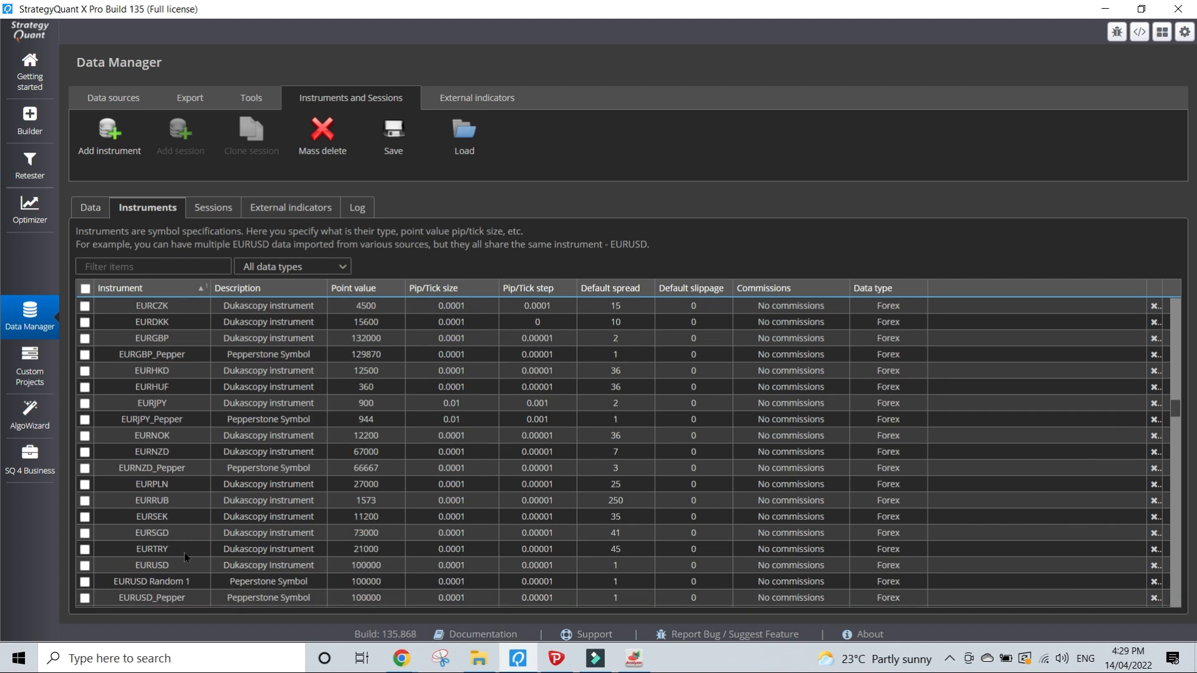
double_click(174, 566)
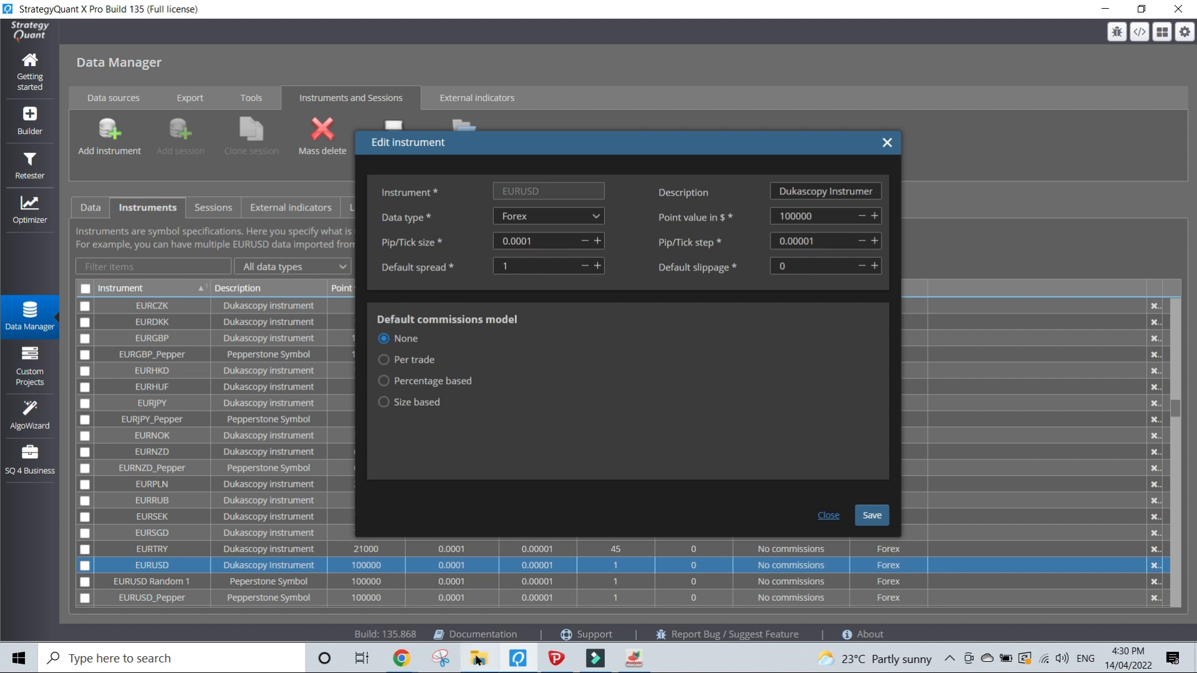
Switch to File Explorer and open Instrument Configuration.xlsx from the SQX folder in Dropbox's ATSTrading Solutions
mouse_move(477, 660)
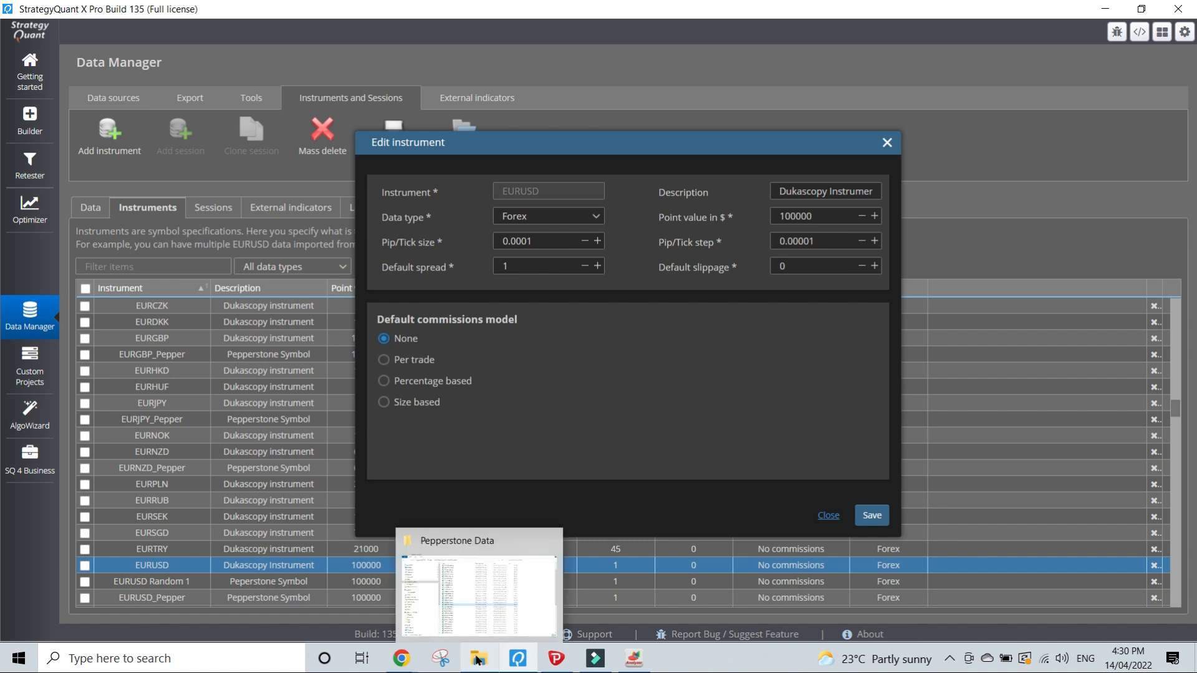
left_click(477, 659)
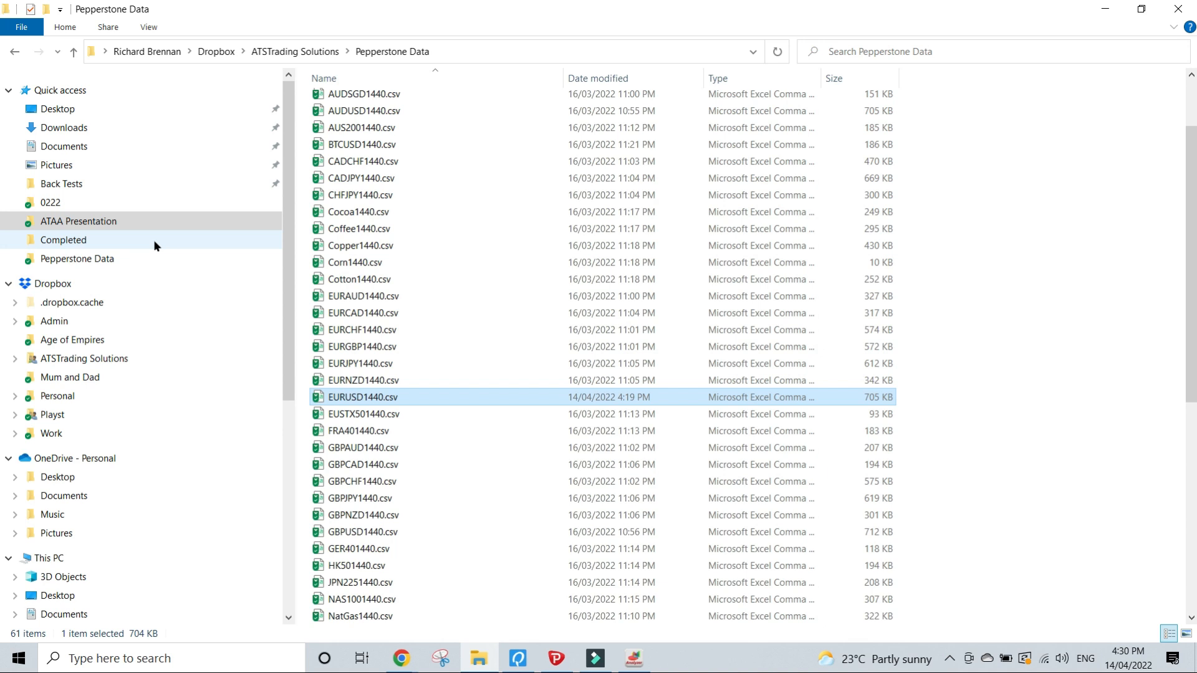
left_click(72, 283)
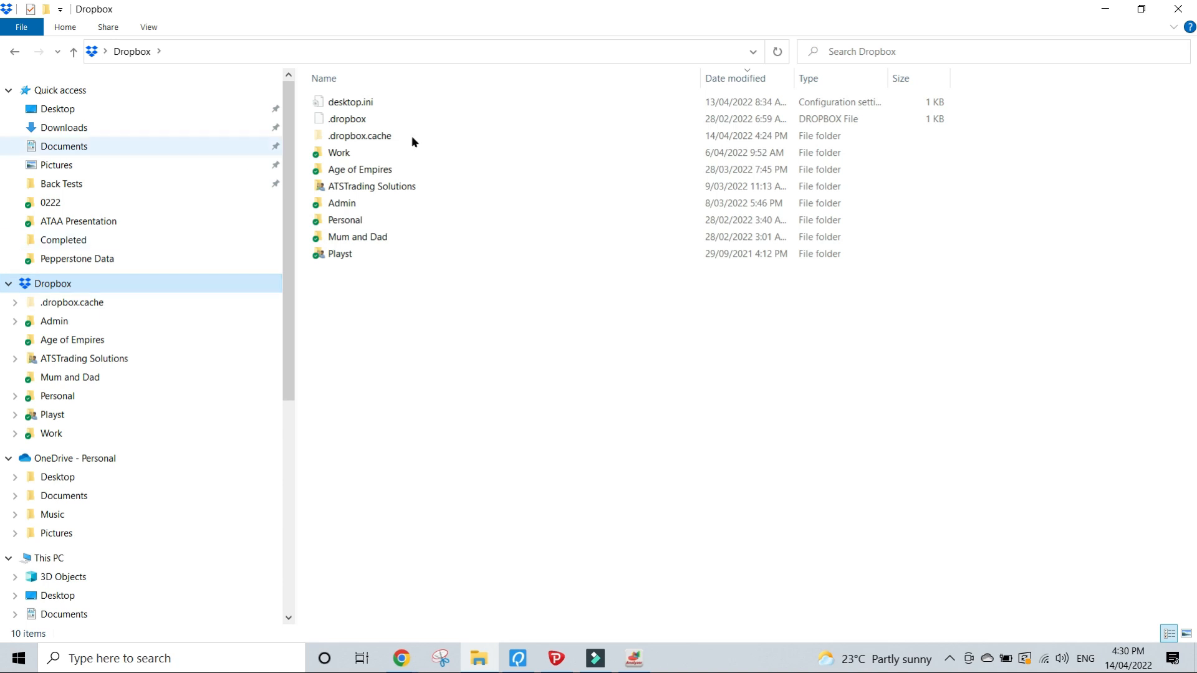
double_click(374, 186)
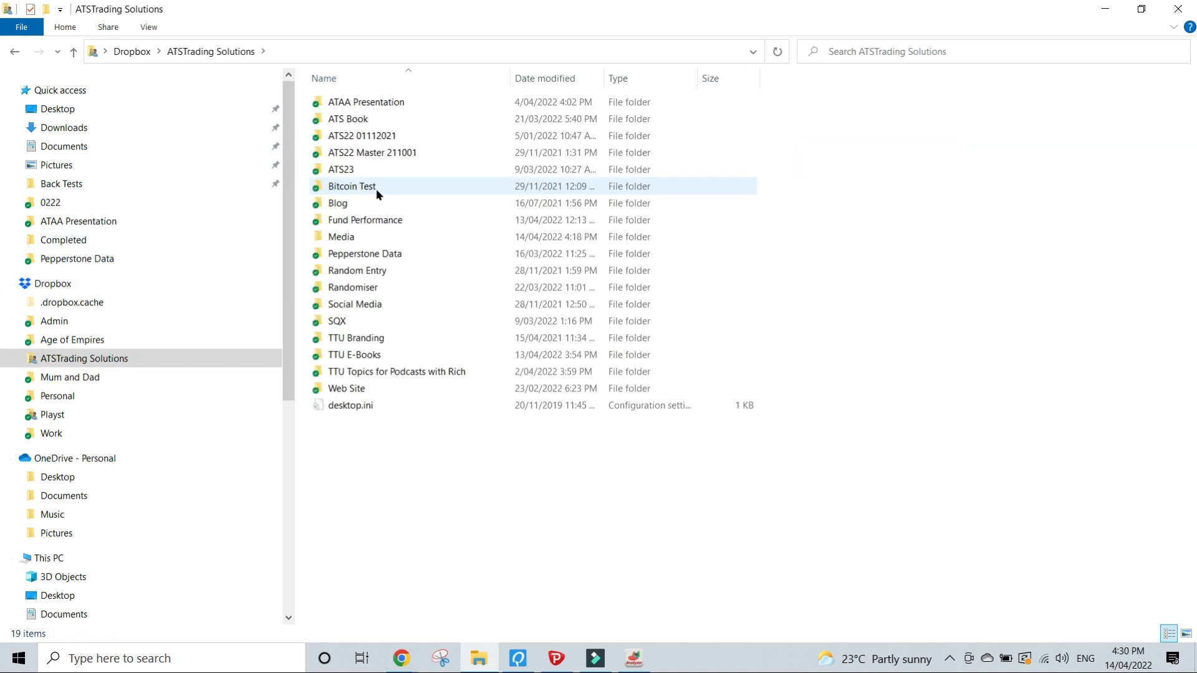
double_click(347, 325)
double_click(390, 200)
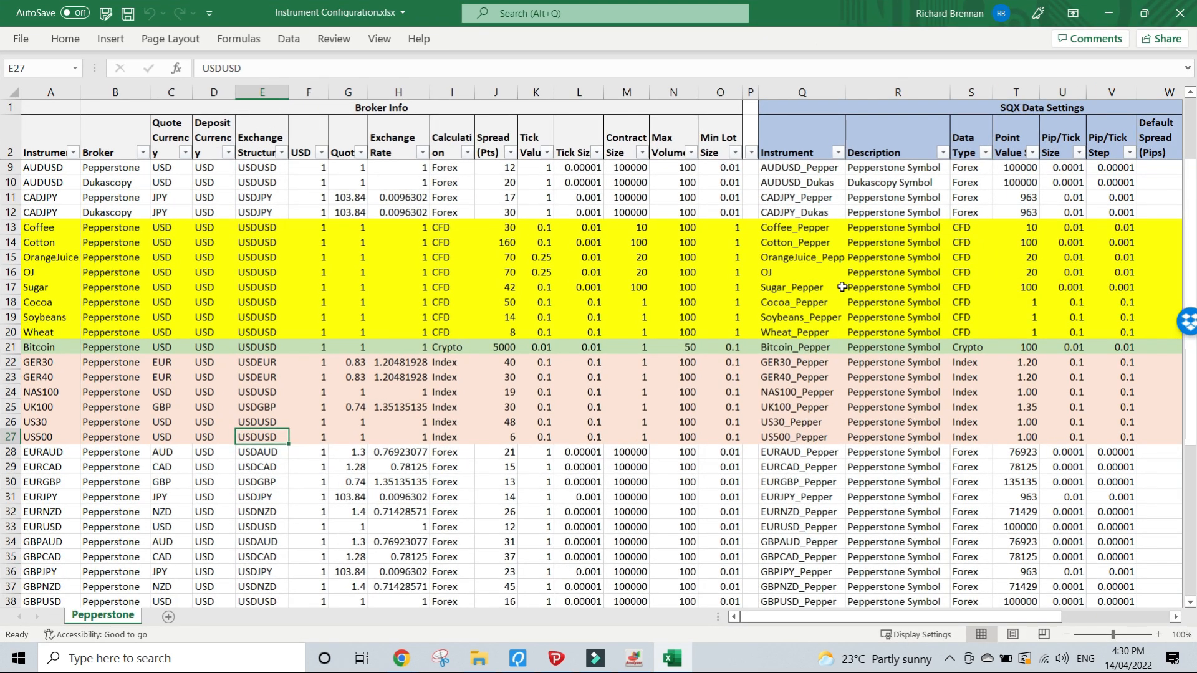
Highlight the Broker Info block and the SQX Data Settings block in turn to compare the two sections
left_click_drag(776, 615, 776, 617)
left_click_drag(38, 106, 602, 522)
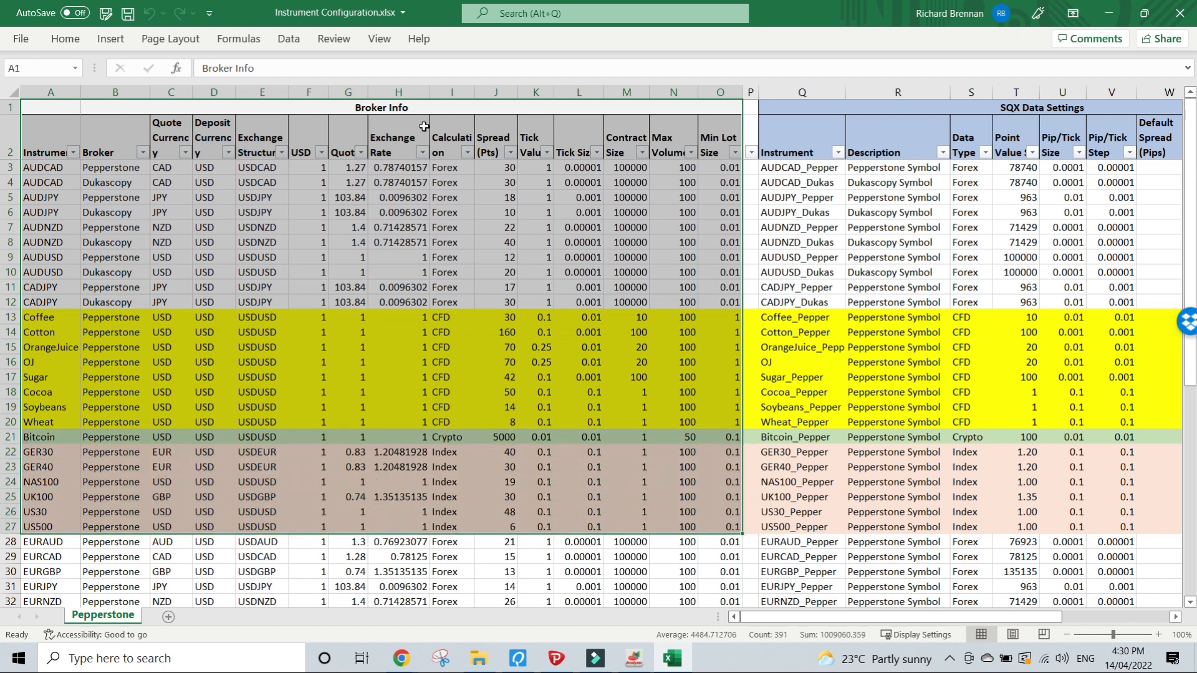
left_click_drag(851, 110, 861, 583)
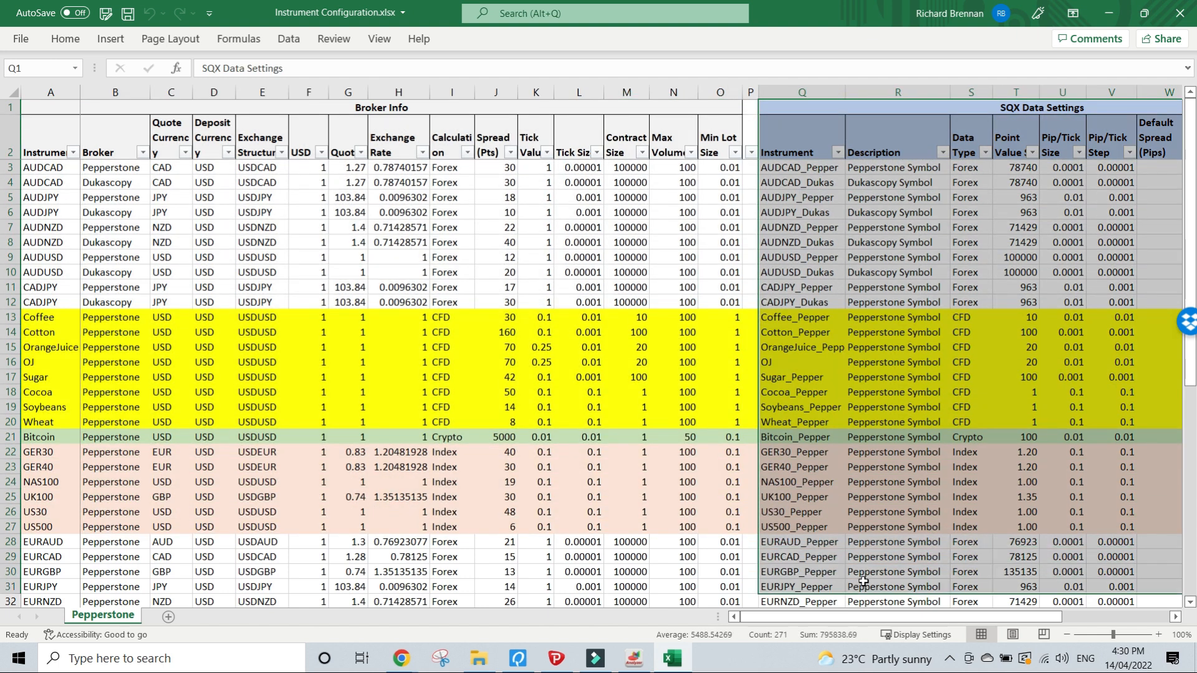
left_click_drag(50, 110, 514, 574)
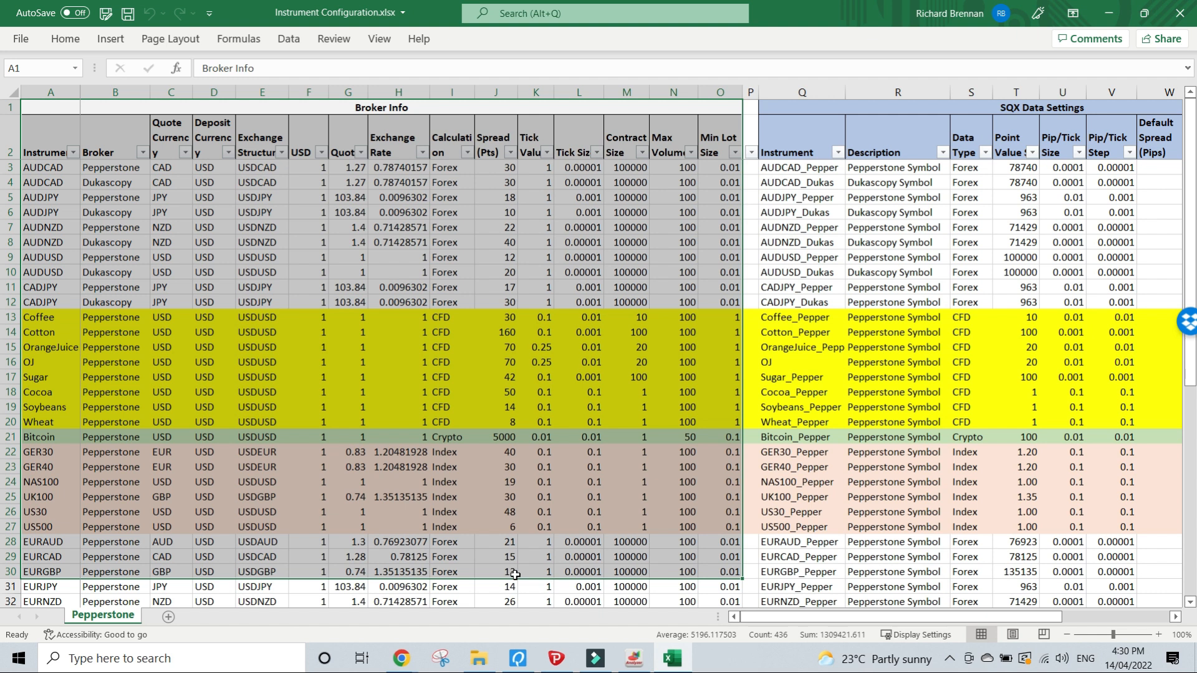
left_click(944, 110)
mouse_move(945, 110)
left_mouse_down()
mouse_move(929, 231)
mouse_move(927, 586)
left_mouse_up()
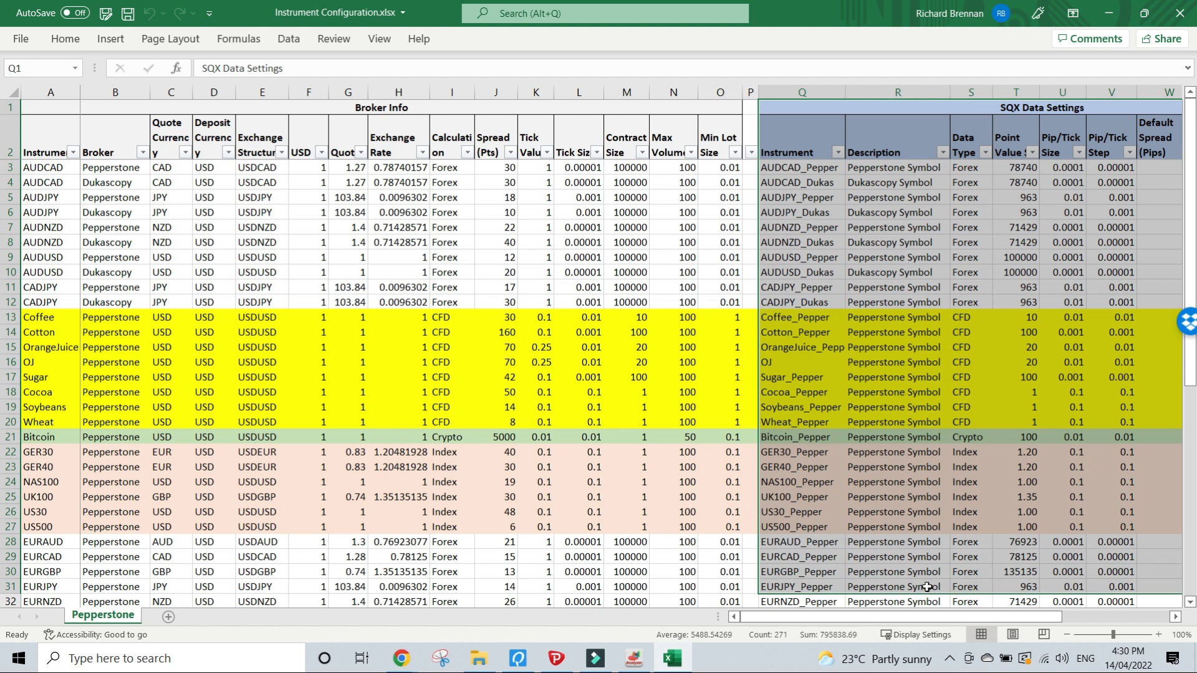
Locate the Pepperstone EURUSD row and check its broker and quote currency cells
left_click(62, 293)
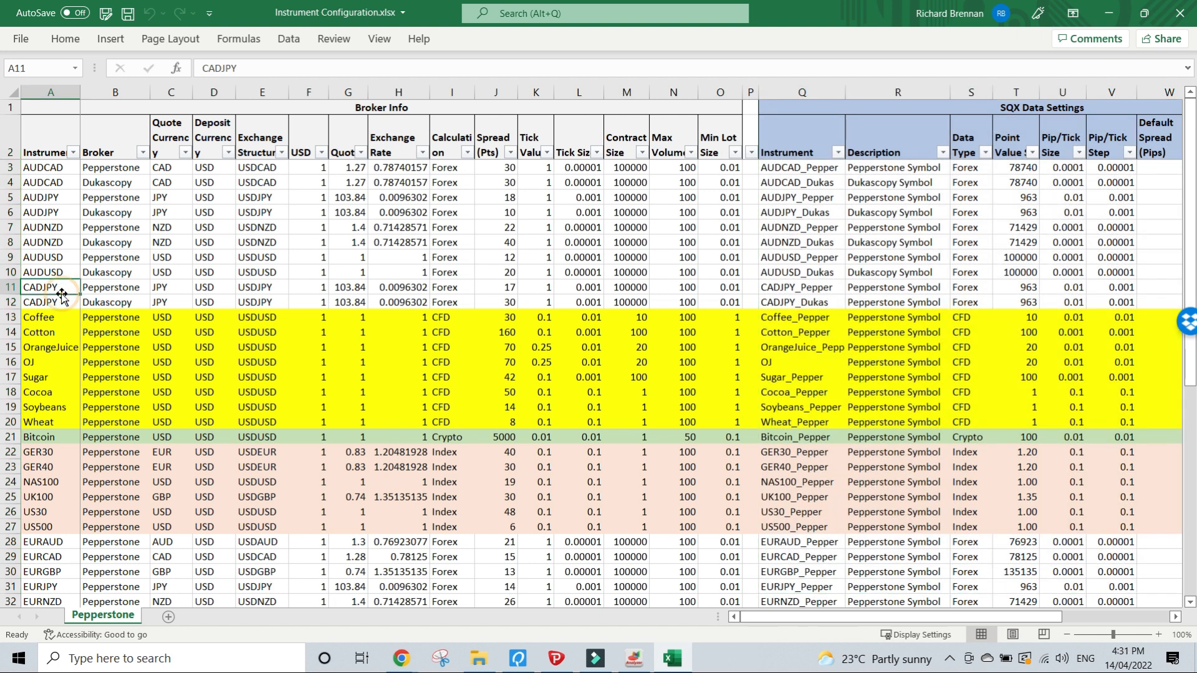
scroll(62, 293, "down", 3)
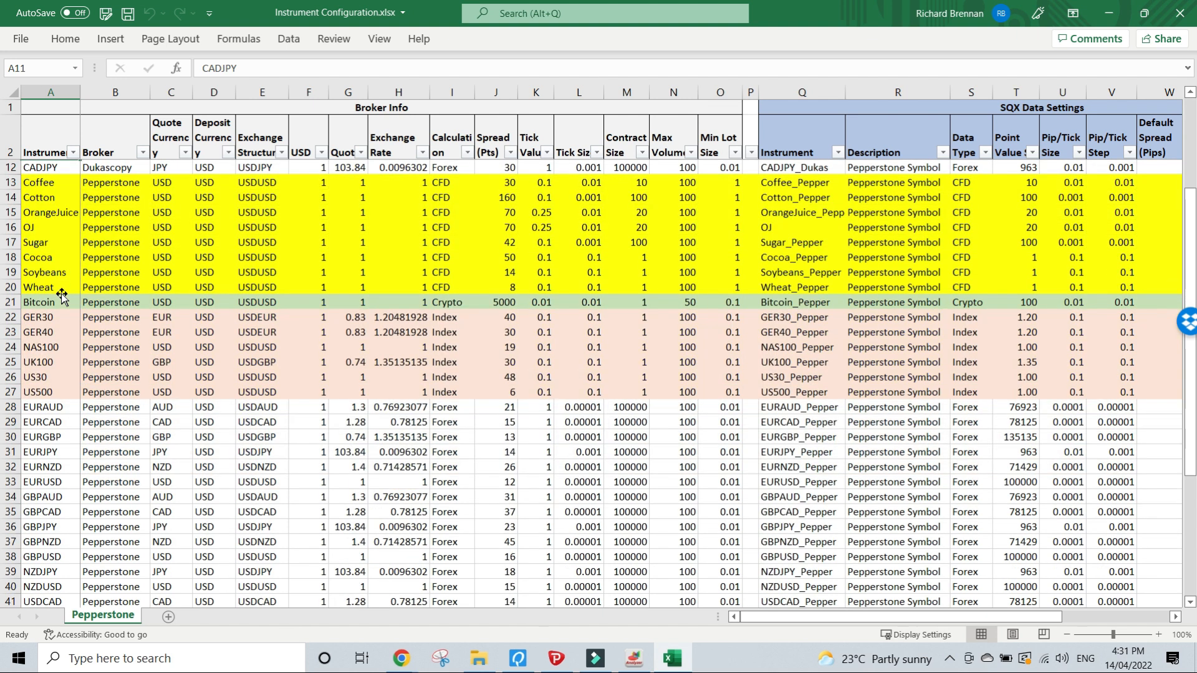
left_click(40, 482)
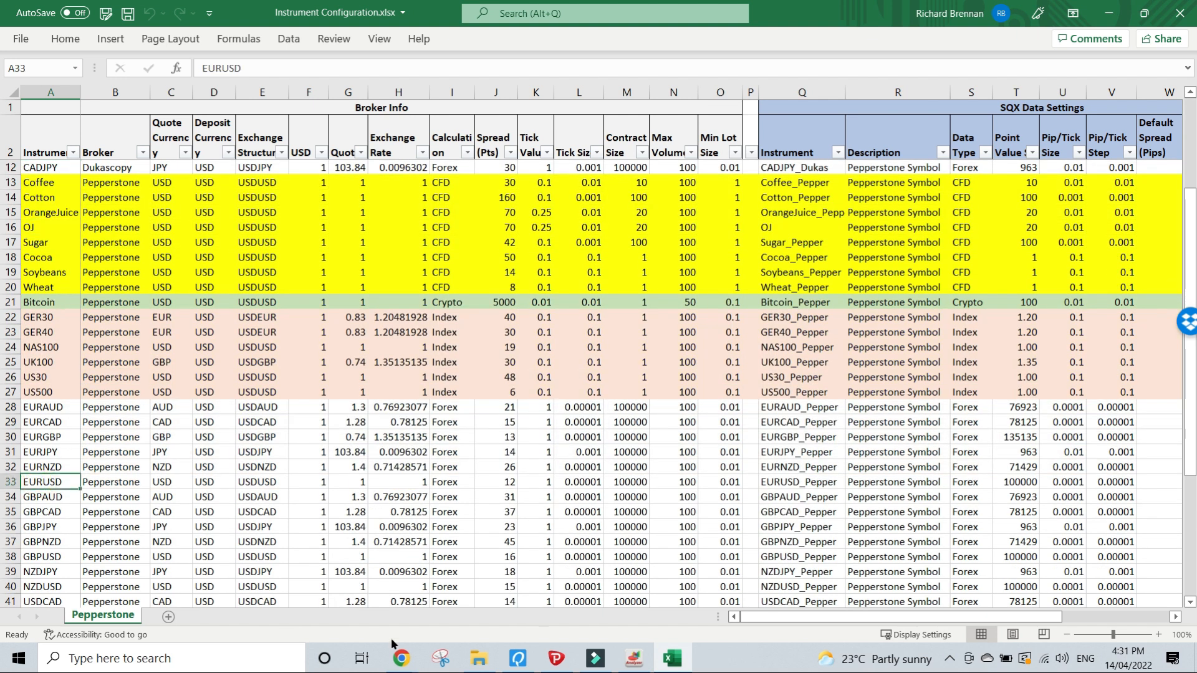
key("Right")
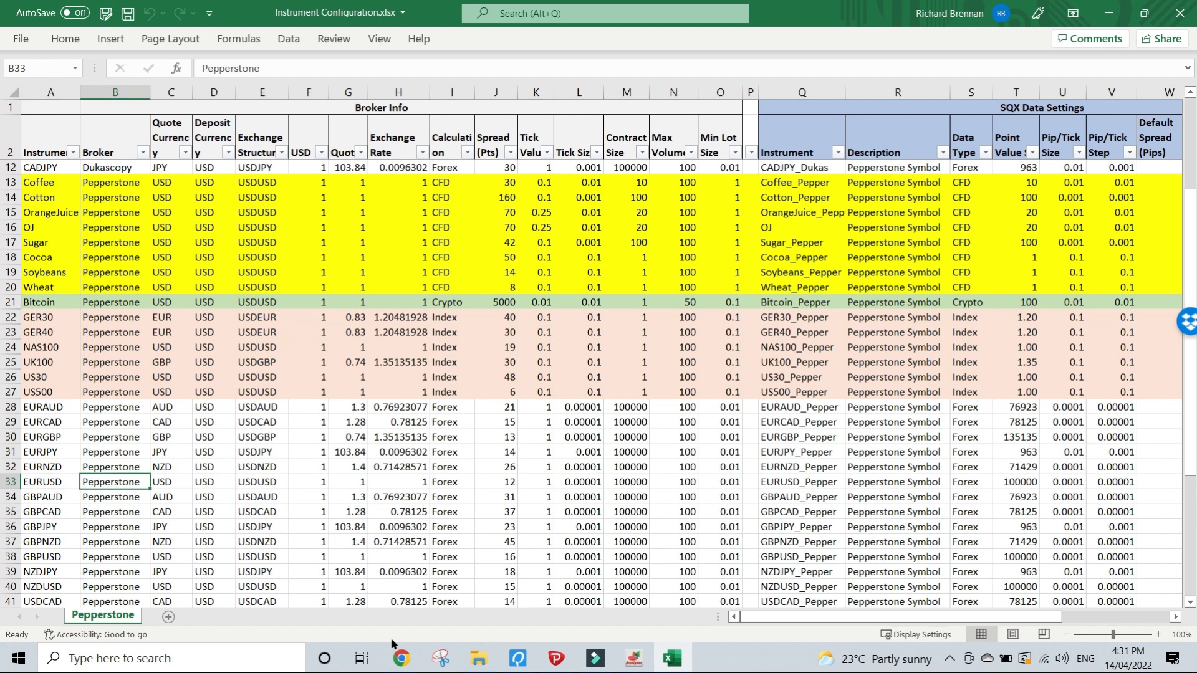
key("Right")
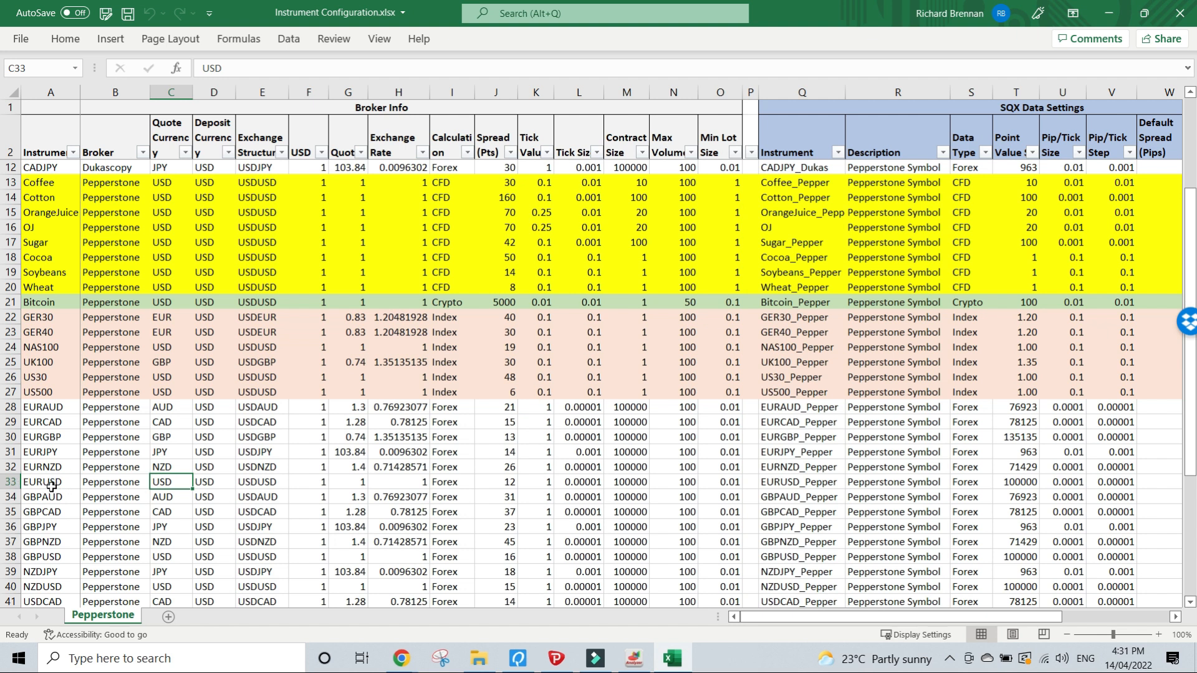
Check the EURNZD symbol against its quote currency, and select the deposit currency cell of EURUSD
key("Up")
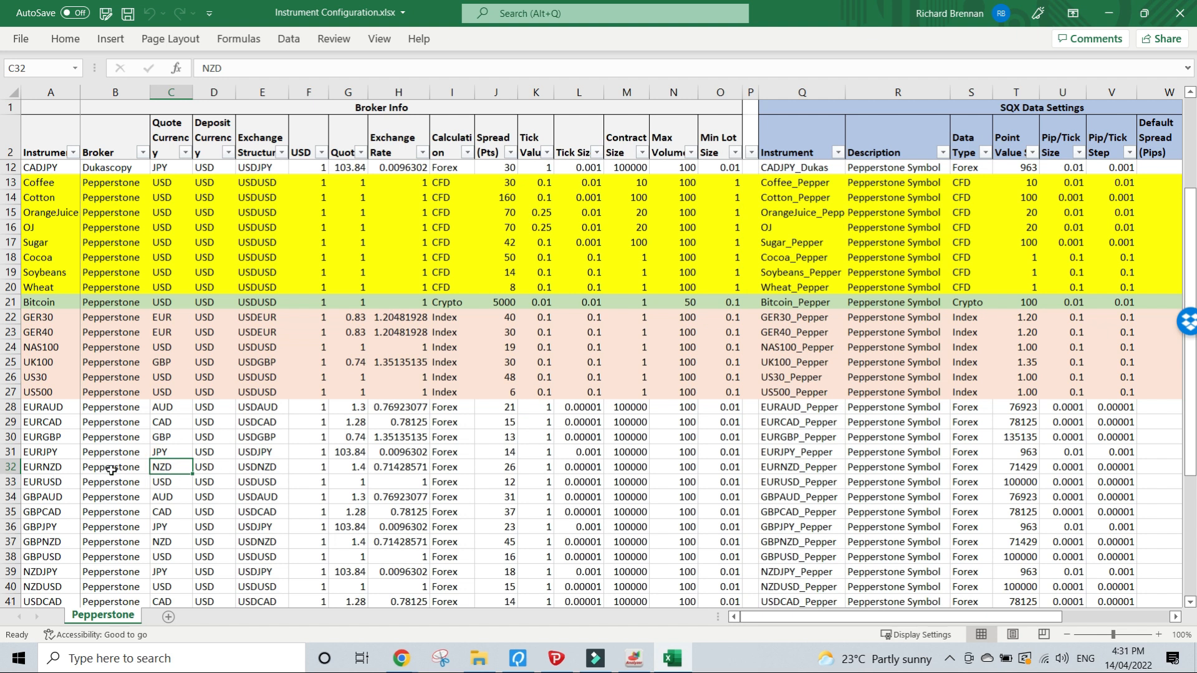
left_click(43, 468)
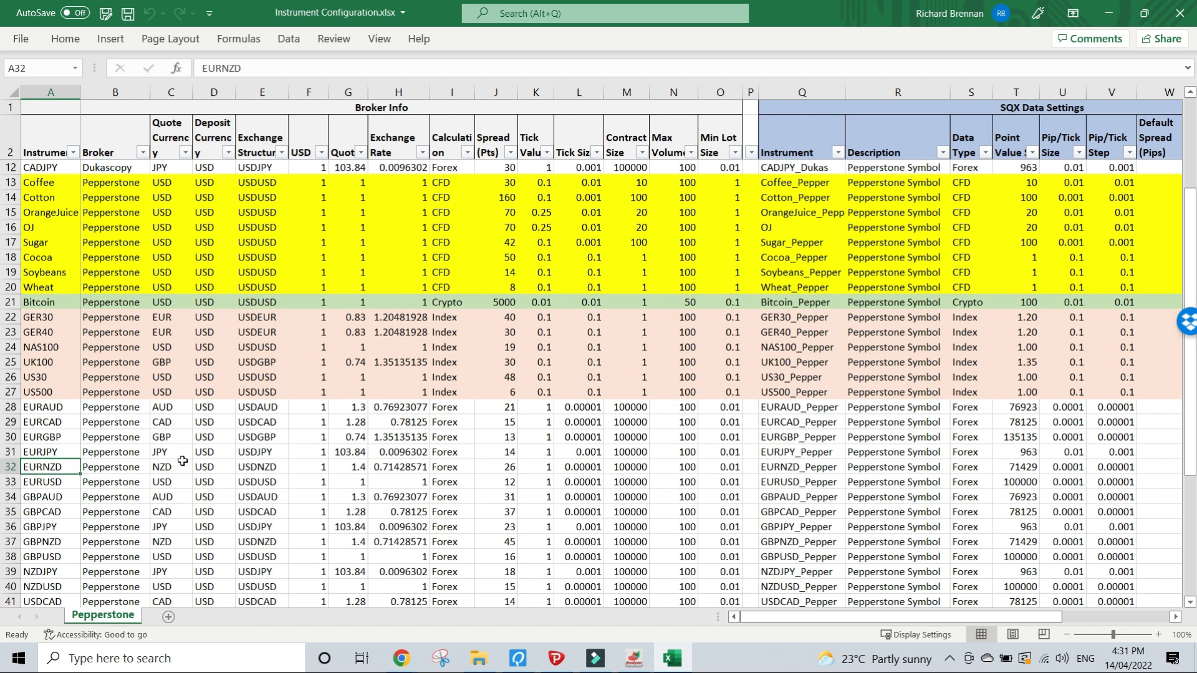
left_click(162, 471)
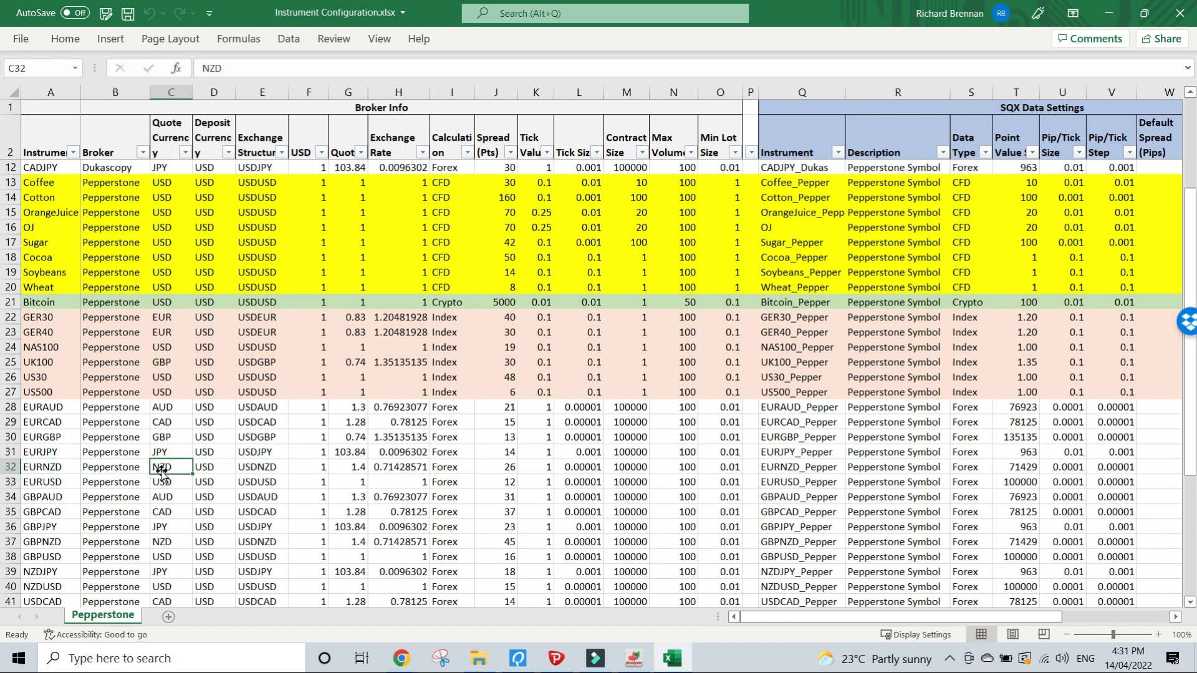
left_click(216, 479)
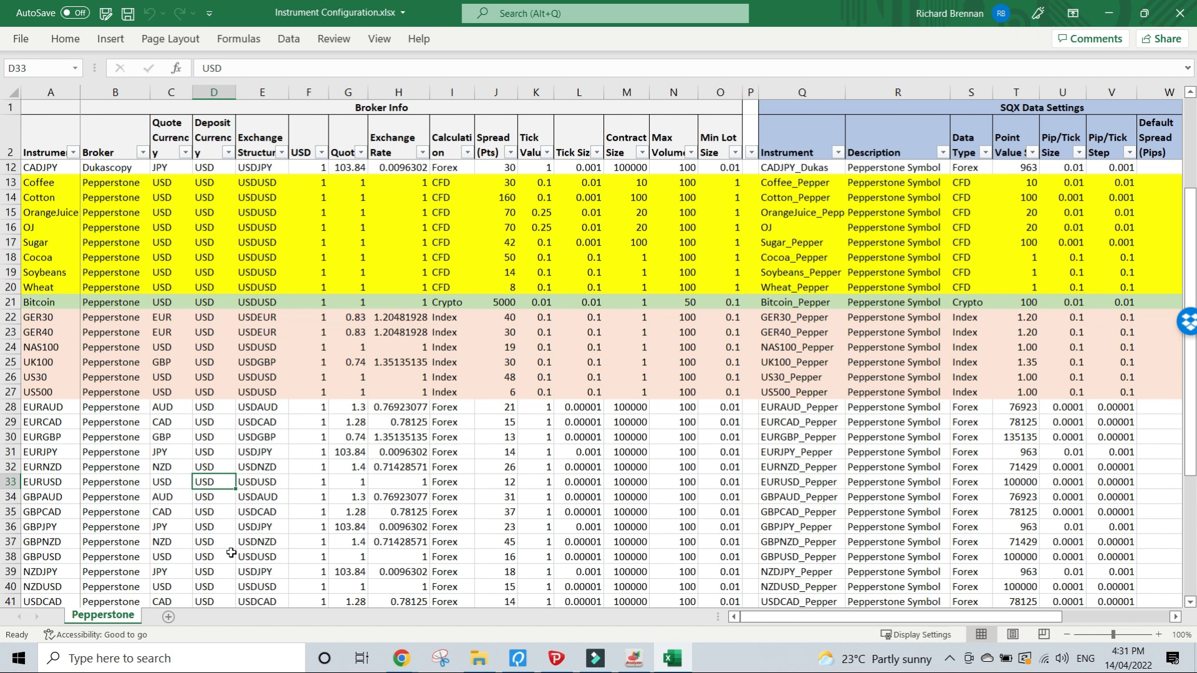
Check the tester's deposit currency in the expert properties of the Pepperstone MetaTrader 4 terminal, cancel, and return to the Excel workbook
left_click(556, 658)
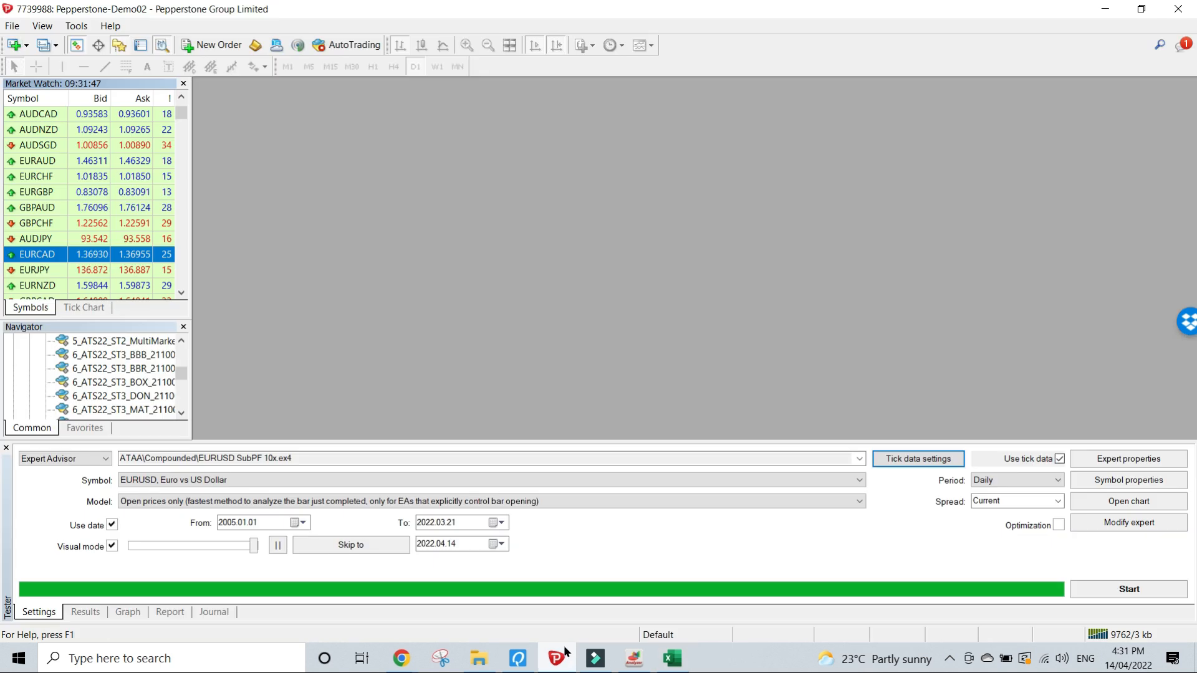
left_click(1142, 459)
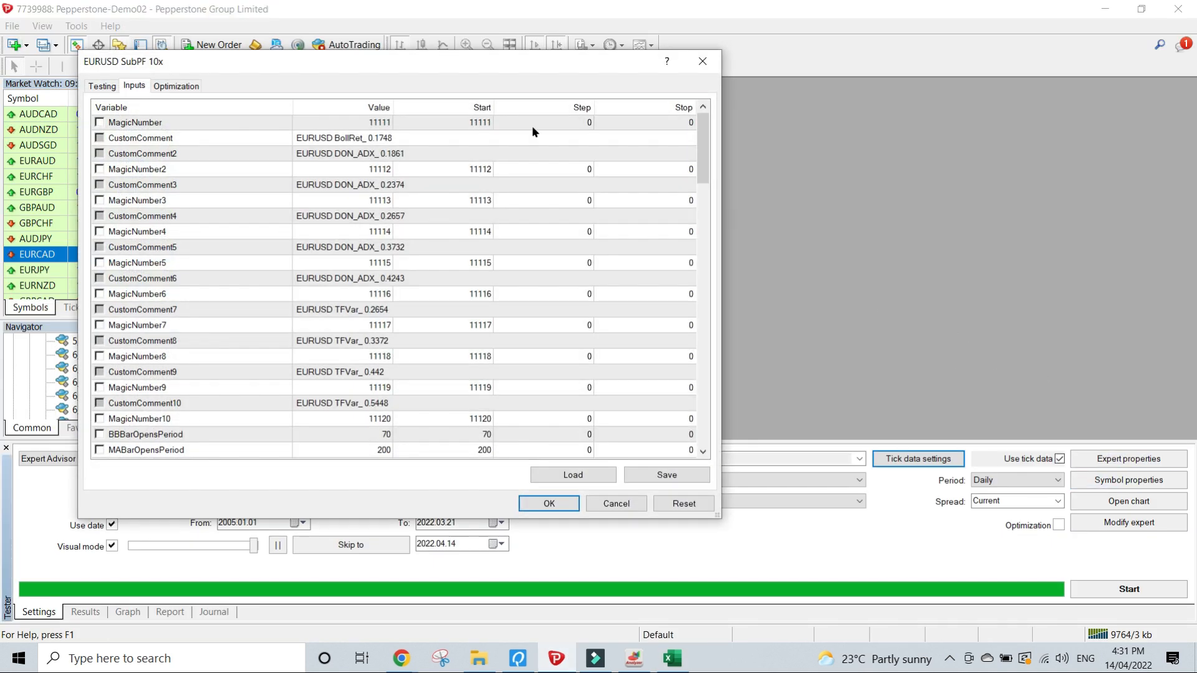
left_click(103, 87)
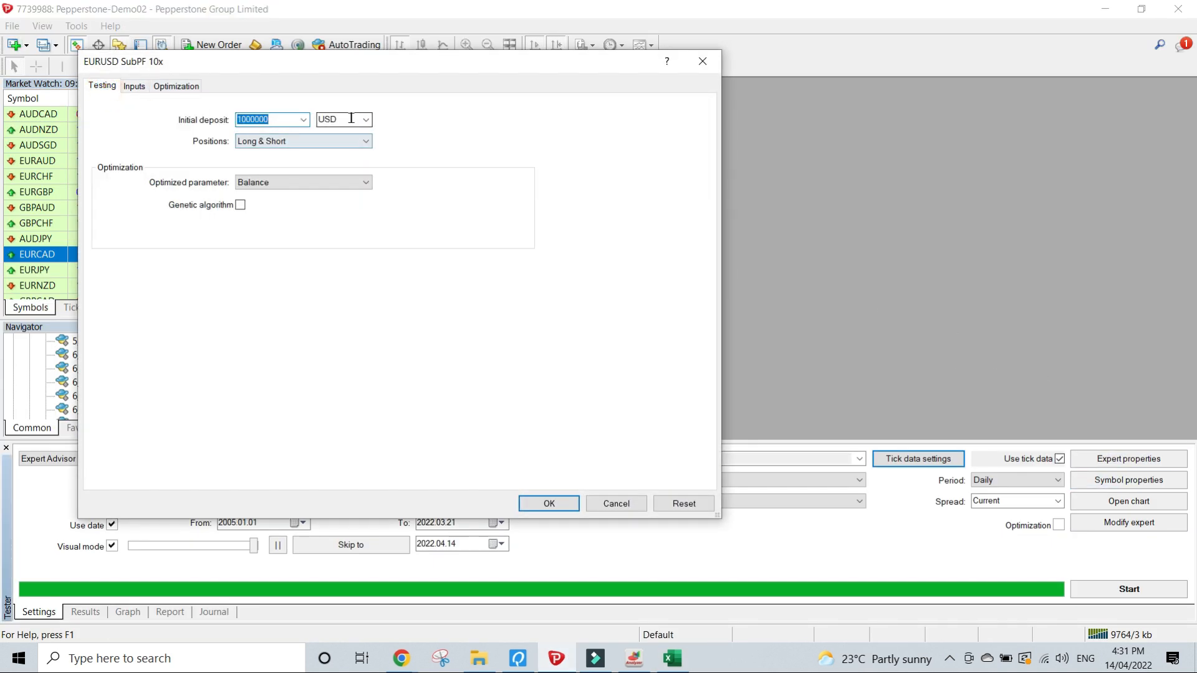
left_click(637, 499)
left_click(1105, 9)
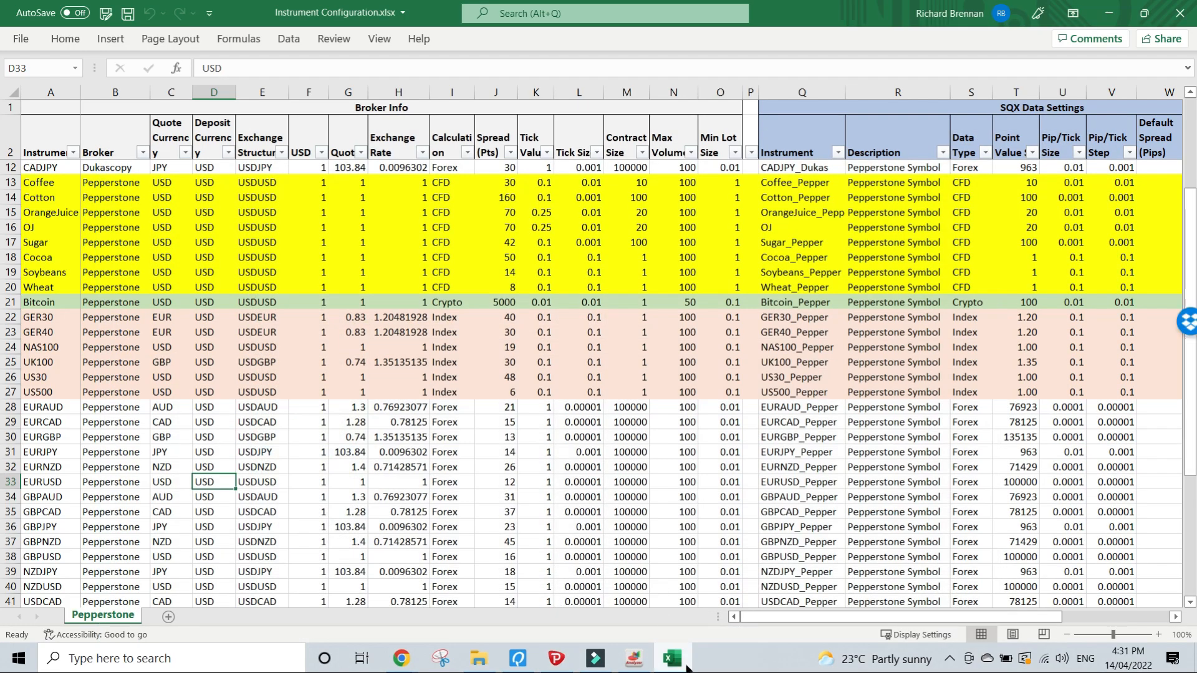
Bring the Instrument Configuration workbook back to the front and select the deposit currency cell of NAS100
left_click(673, 659)
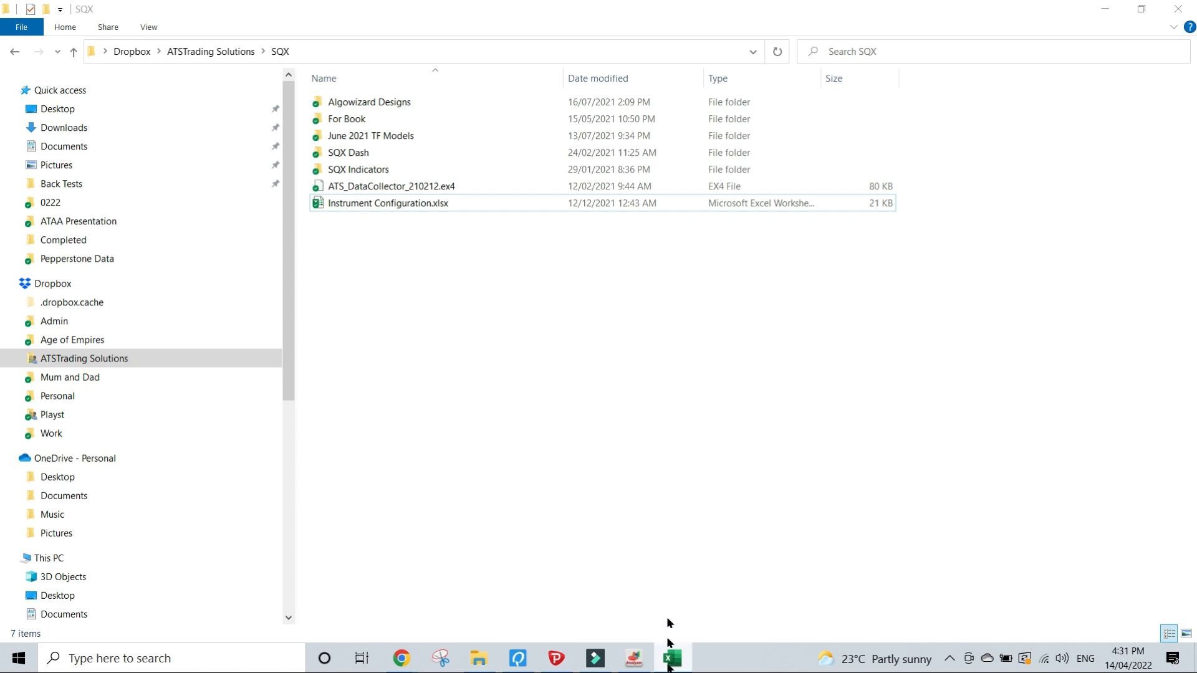
left_click(672, 659)
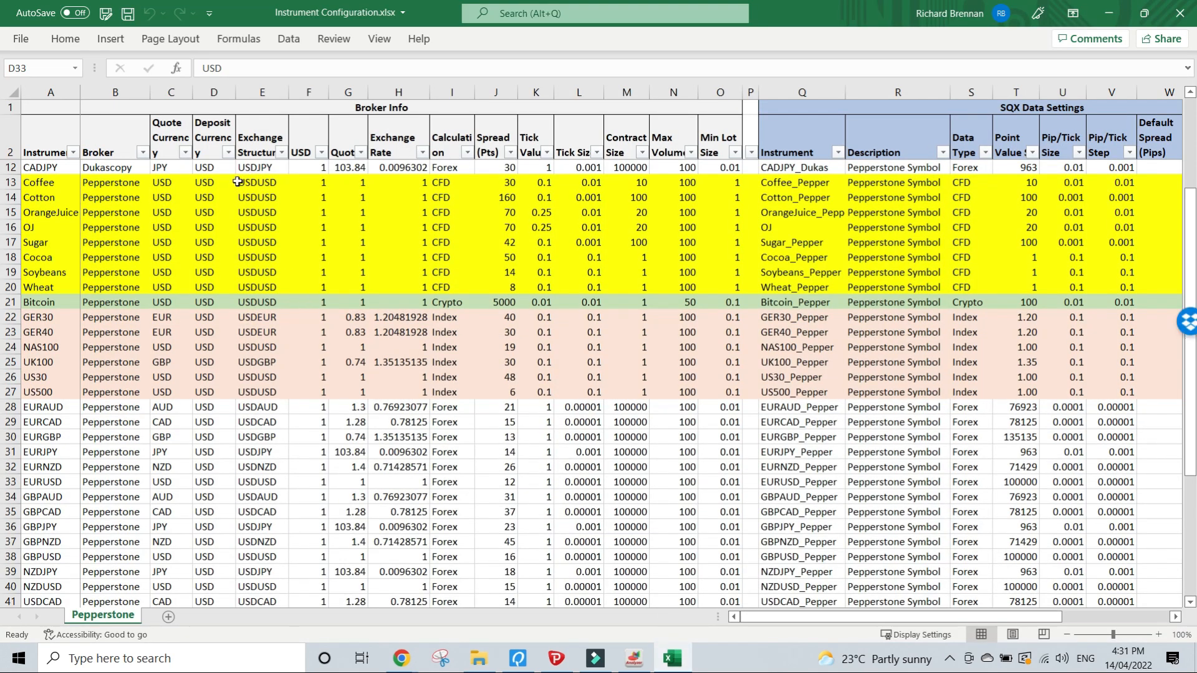
left_click(213, 341)
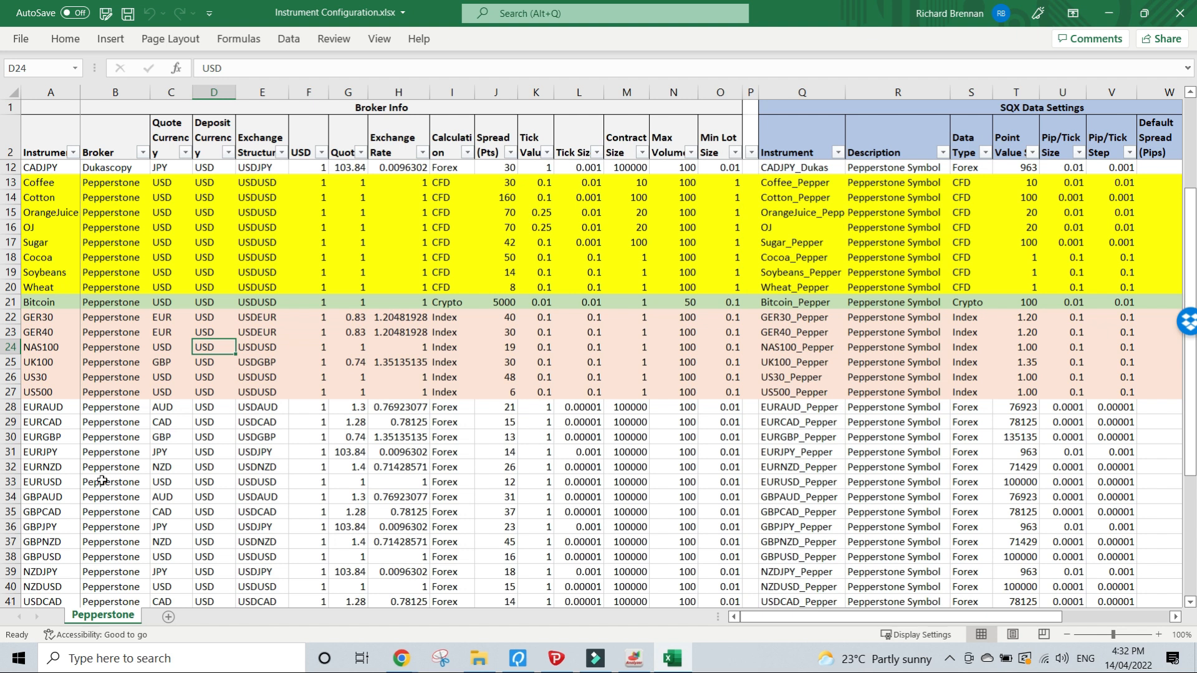
Review the EURUSD row from its symbol through the quote currency, deposit currency, exchange structure and USD cells
left_click(49, 483)
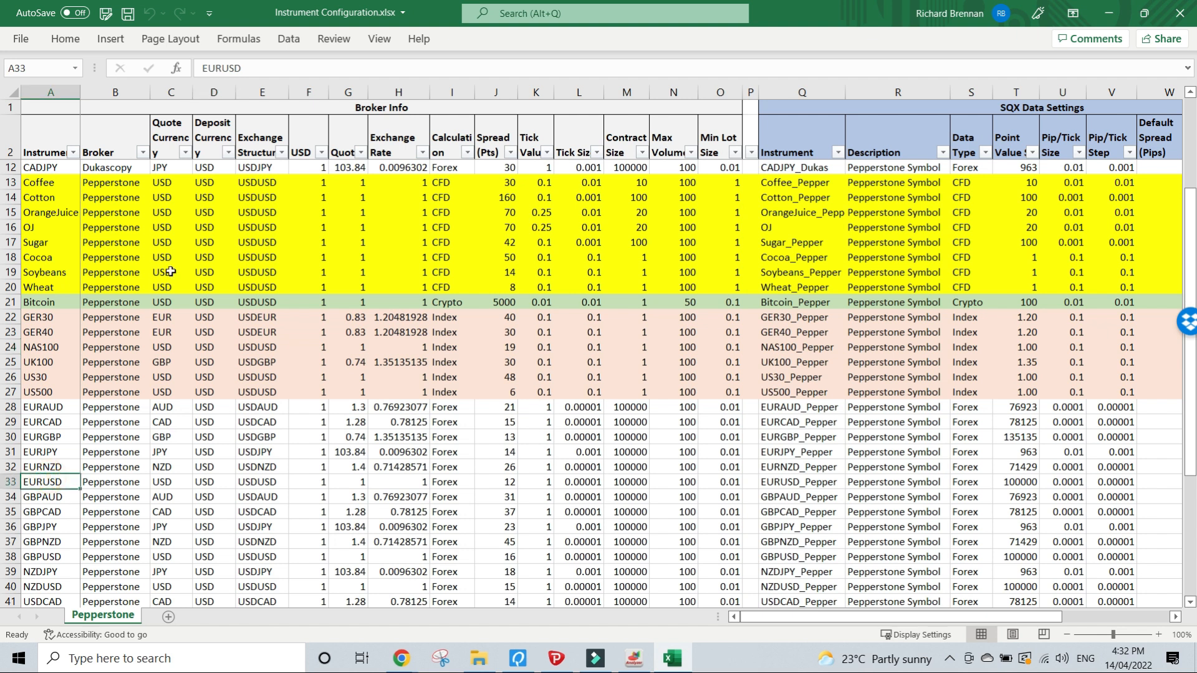
key("Right")
key("Right")
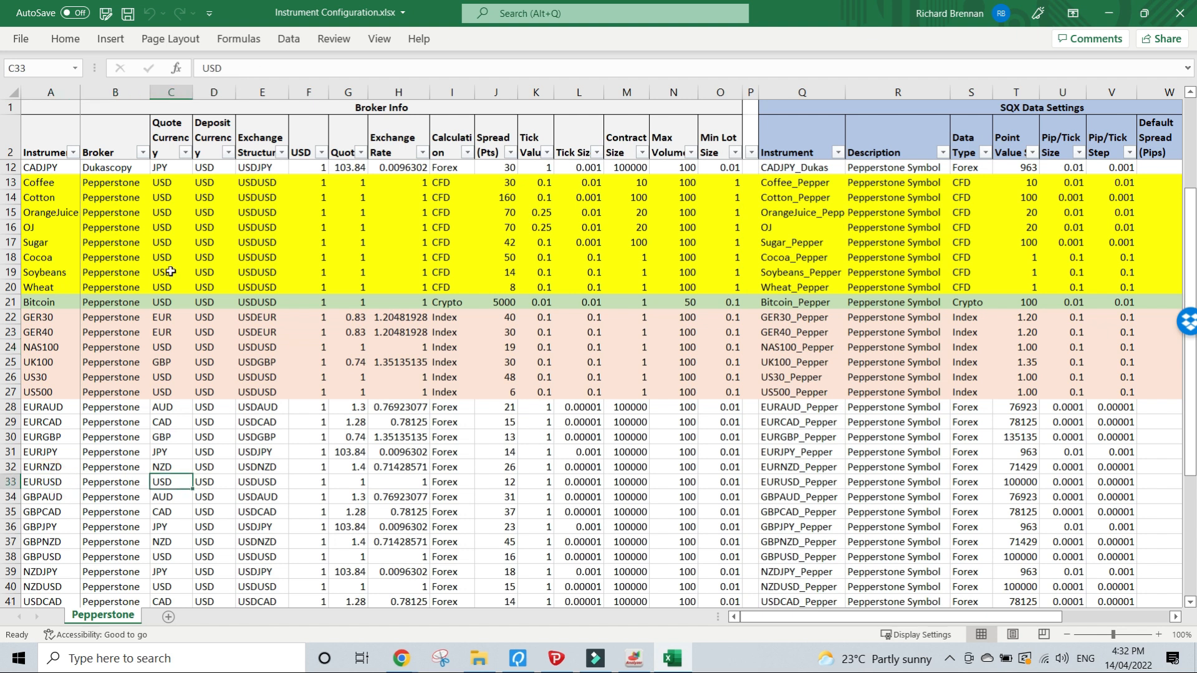
key("Right")
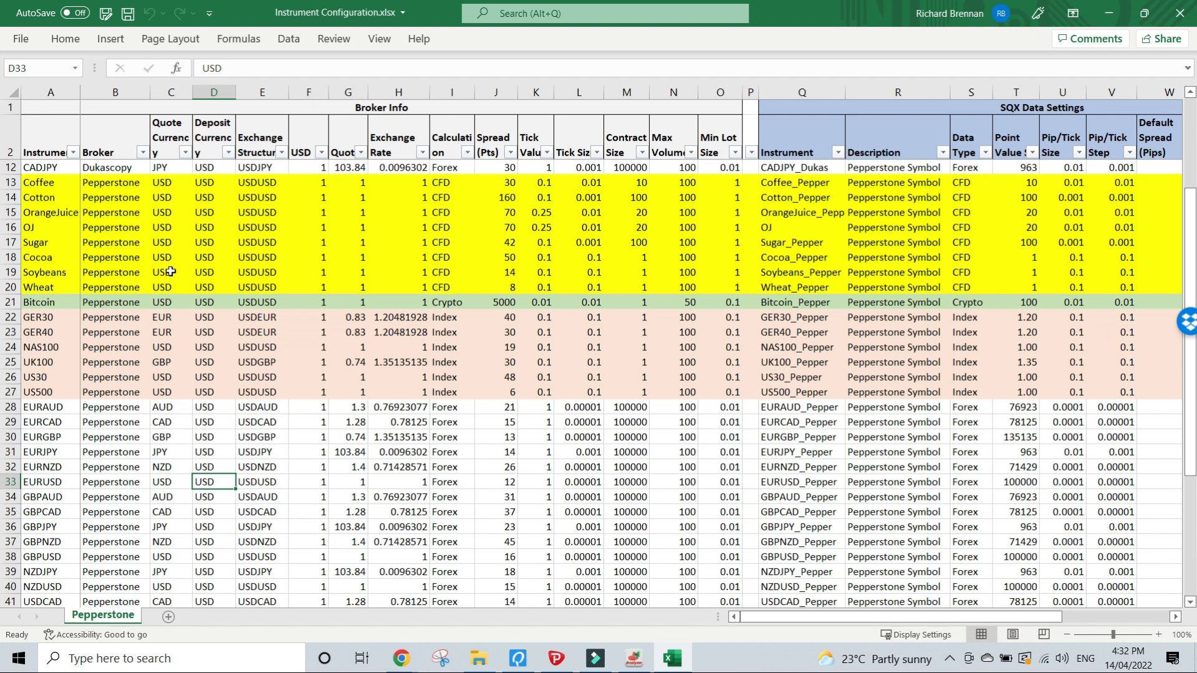
key("Right")
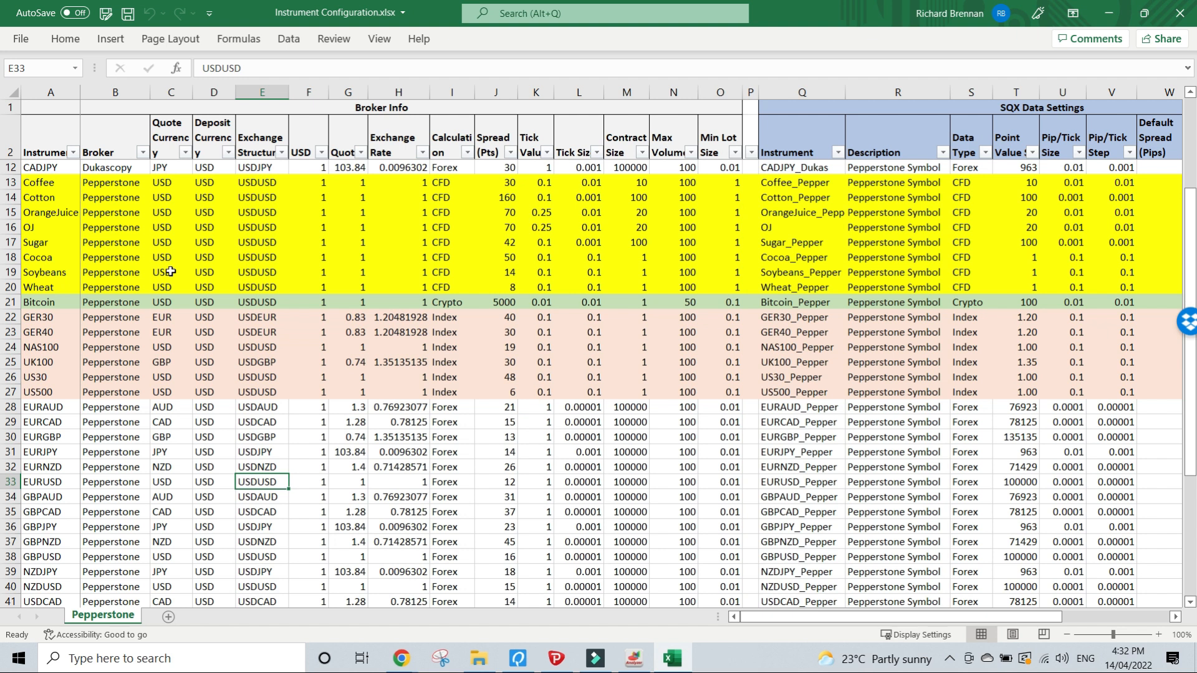
key("Right")
key("Right")
key("Left")
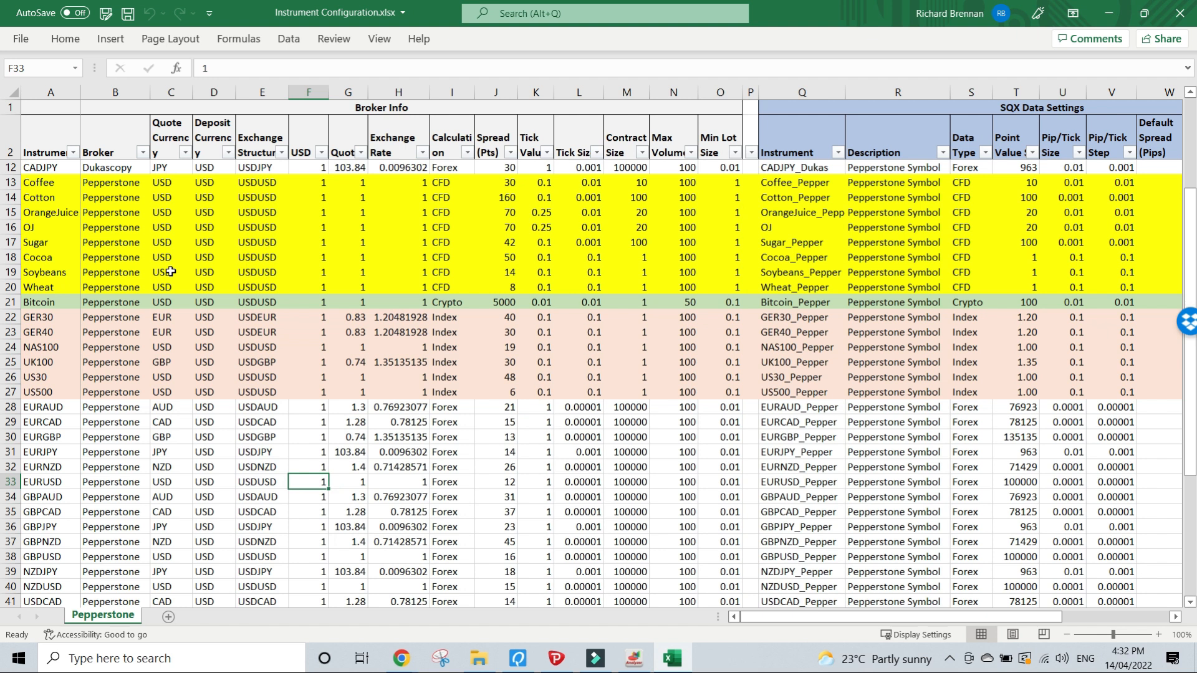
Move to the EURJPY row and check its symbol, deposit currency and quote currency cells
key("Up")
key("Up")
key("Left")
key("Left")
key("Left")
key("Left")
key("Left")
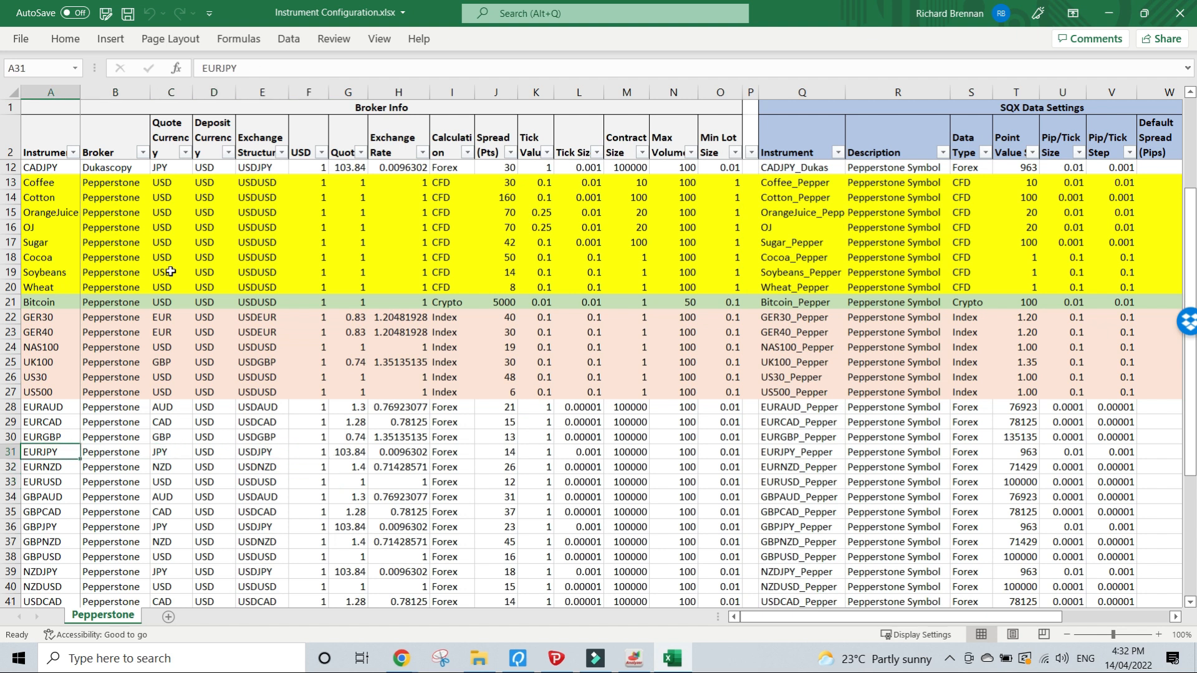
key("Right")
key("Right")
key("Right")
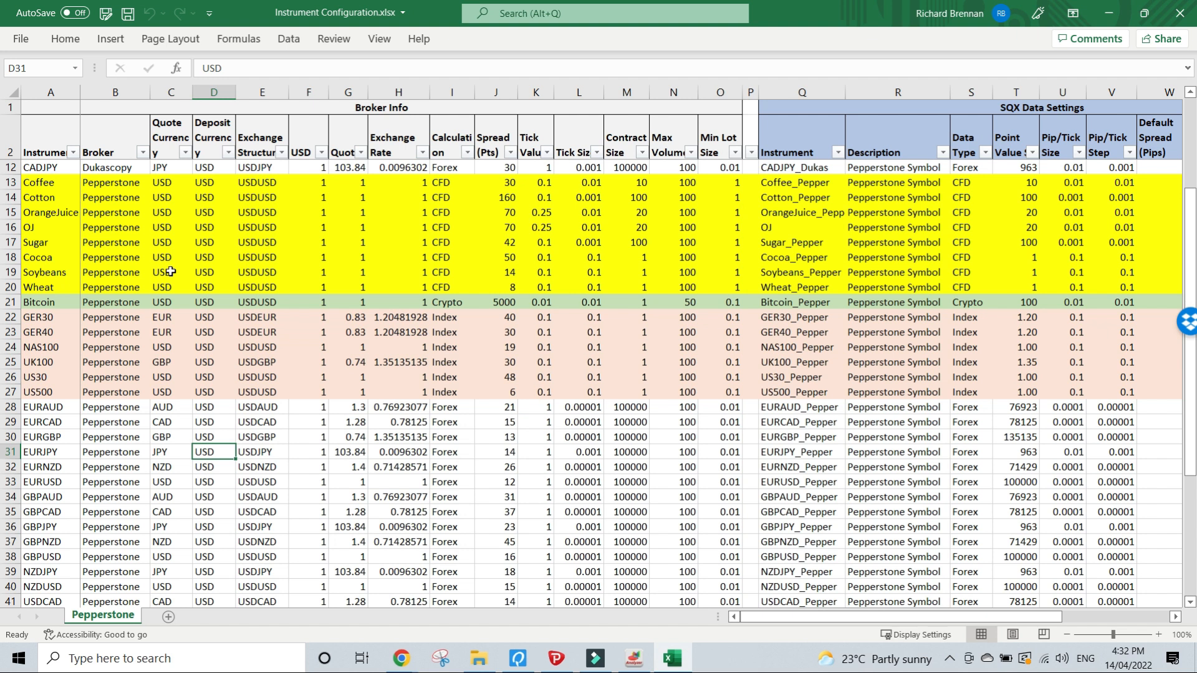
key("Left")
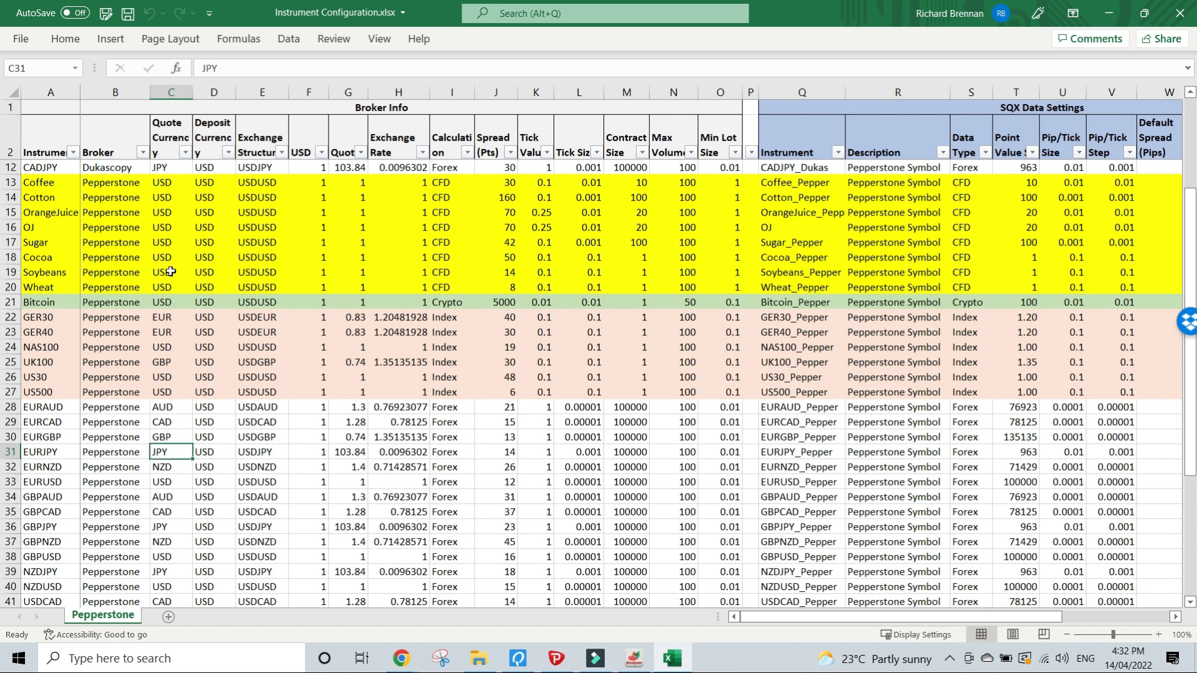
Compare the USD and Quote cells in the EURJPY row, following its exchange structure
key("Right")
key("Right")
key("Right")
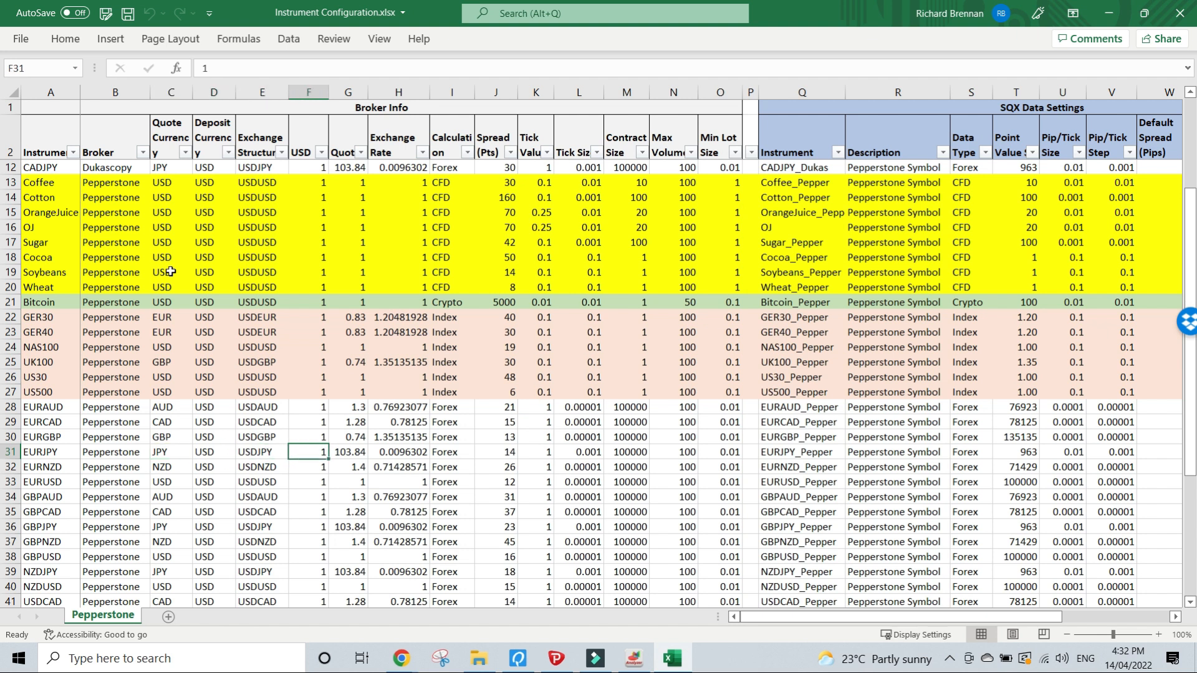
key("Right")
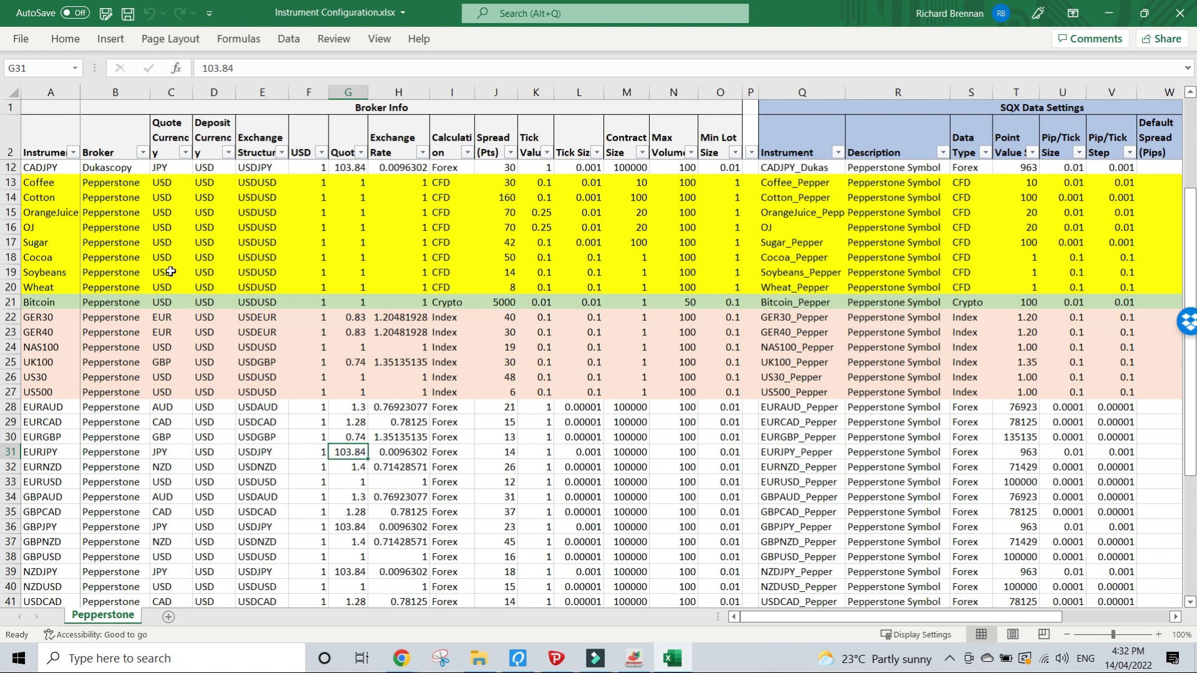
key("Left")
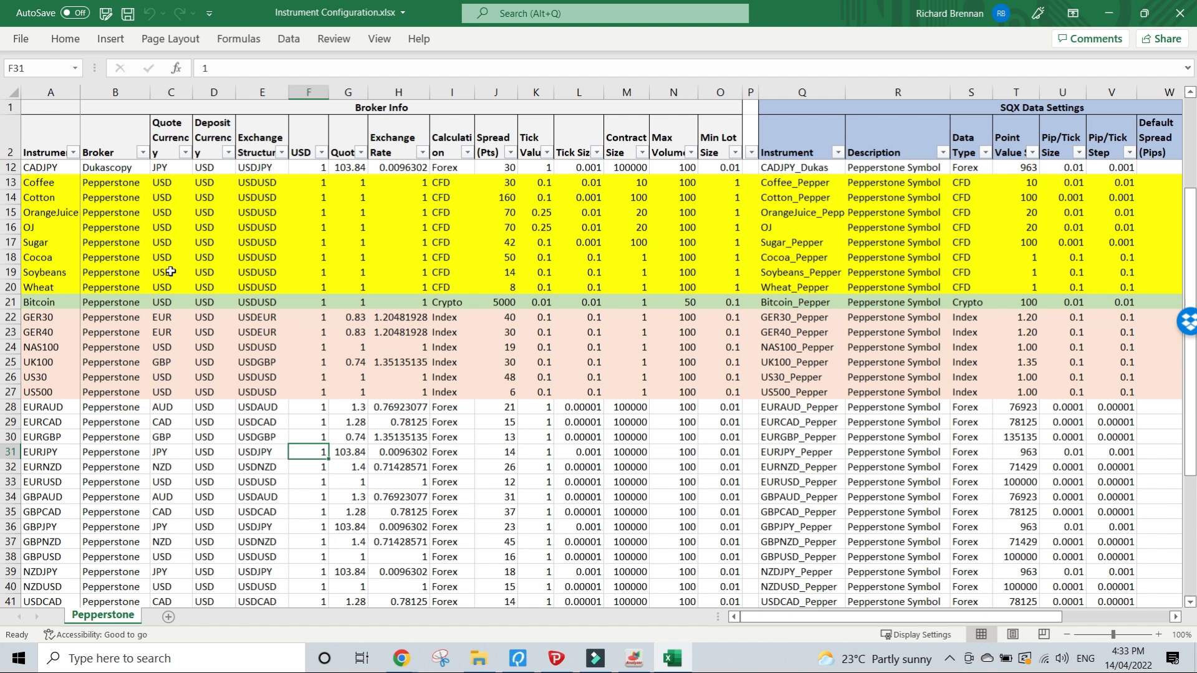
key("Right")
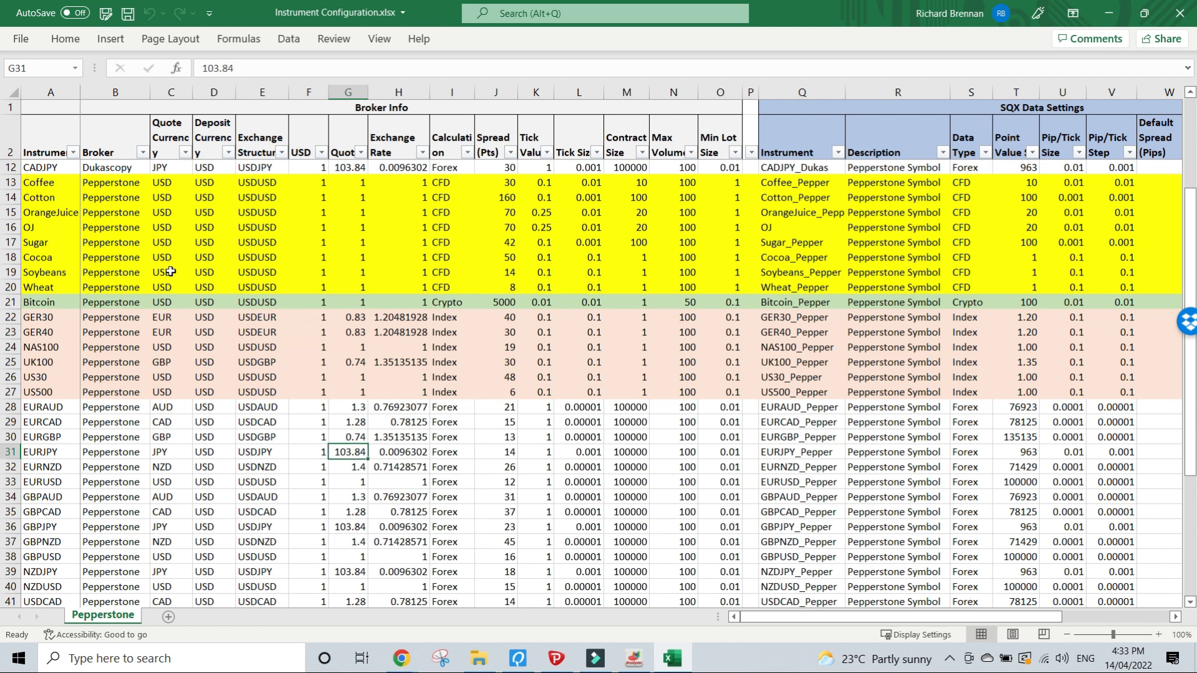
key("Left")
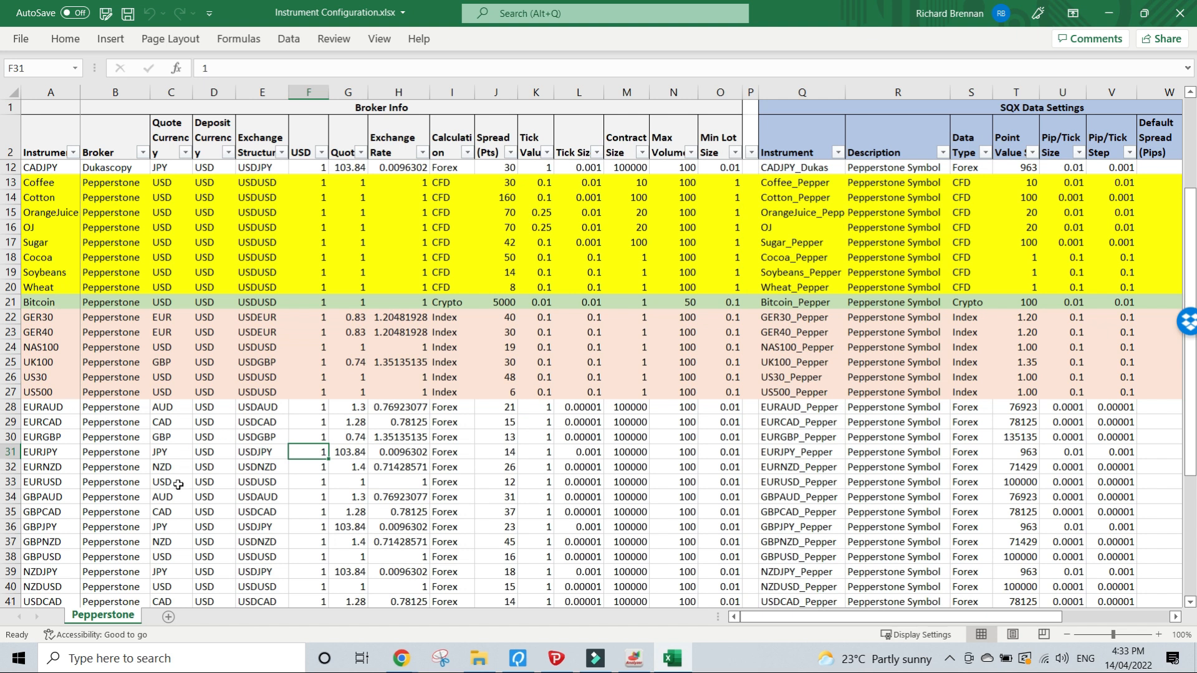
Switch to the Pepperstone MetaTrader 4 terminal and look up the EURJPY and USDJPY prices in Market Watch
left_click(556, 658)
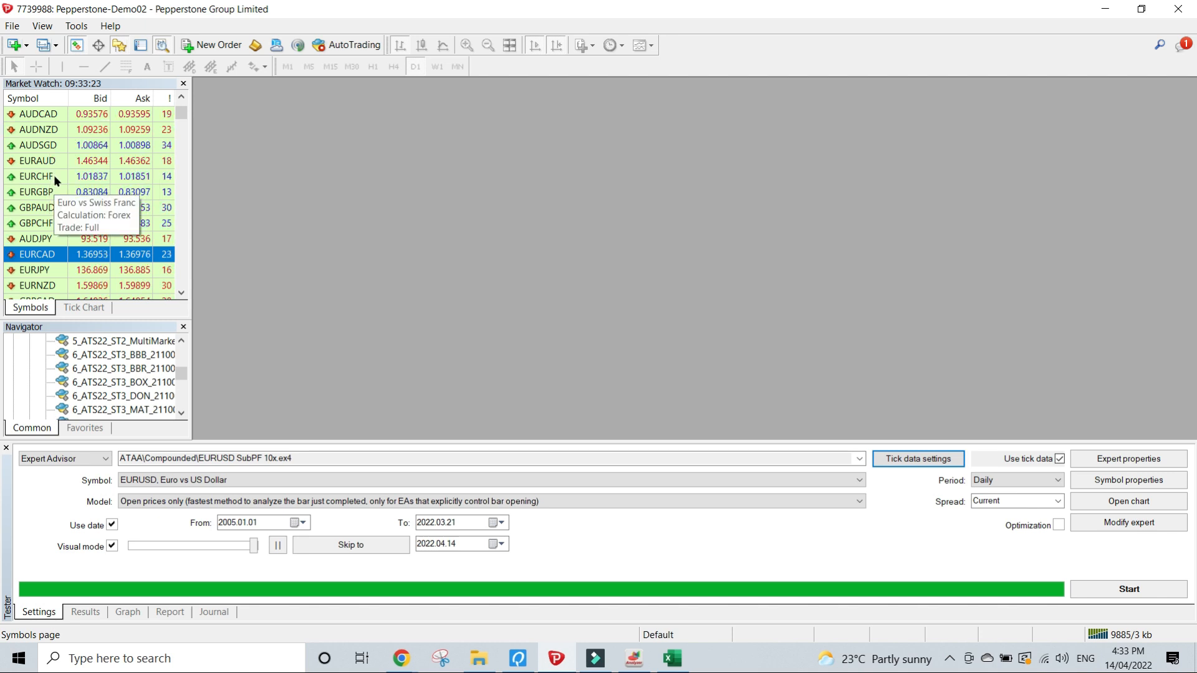
left_click(104, 273)
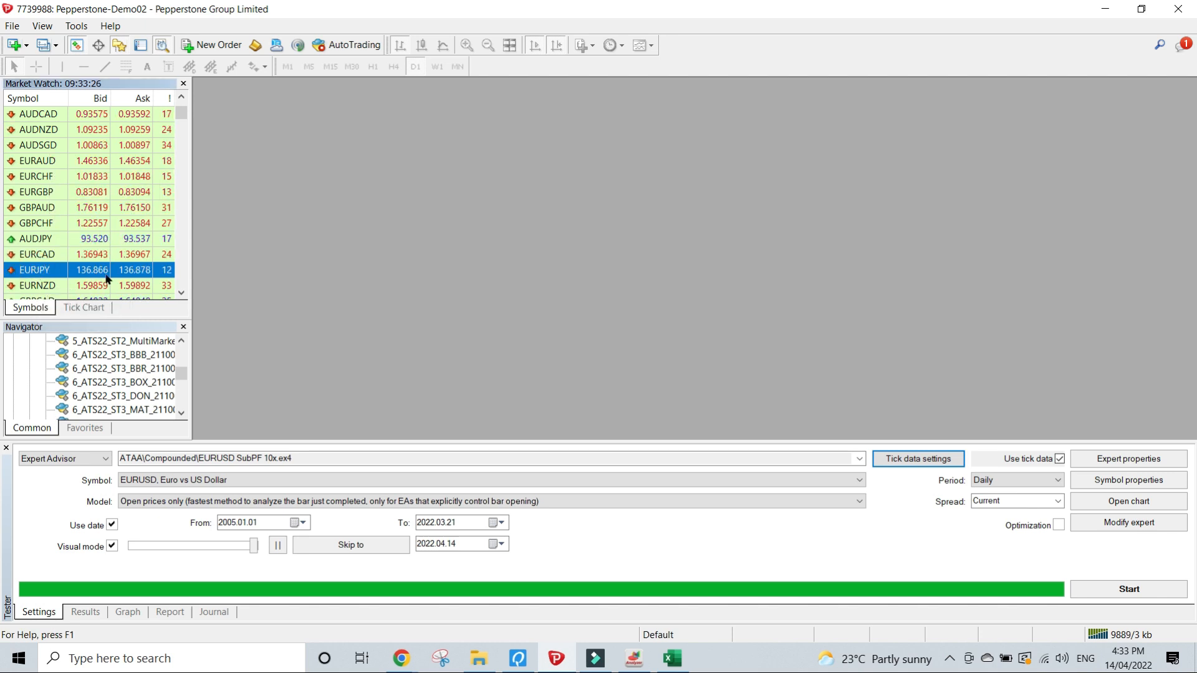
scroll(58, 256, "down", 4)
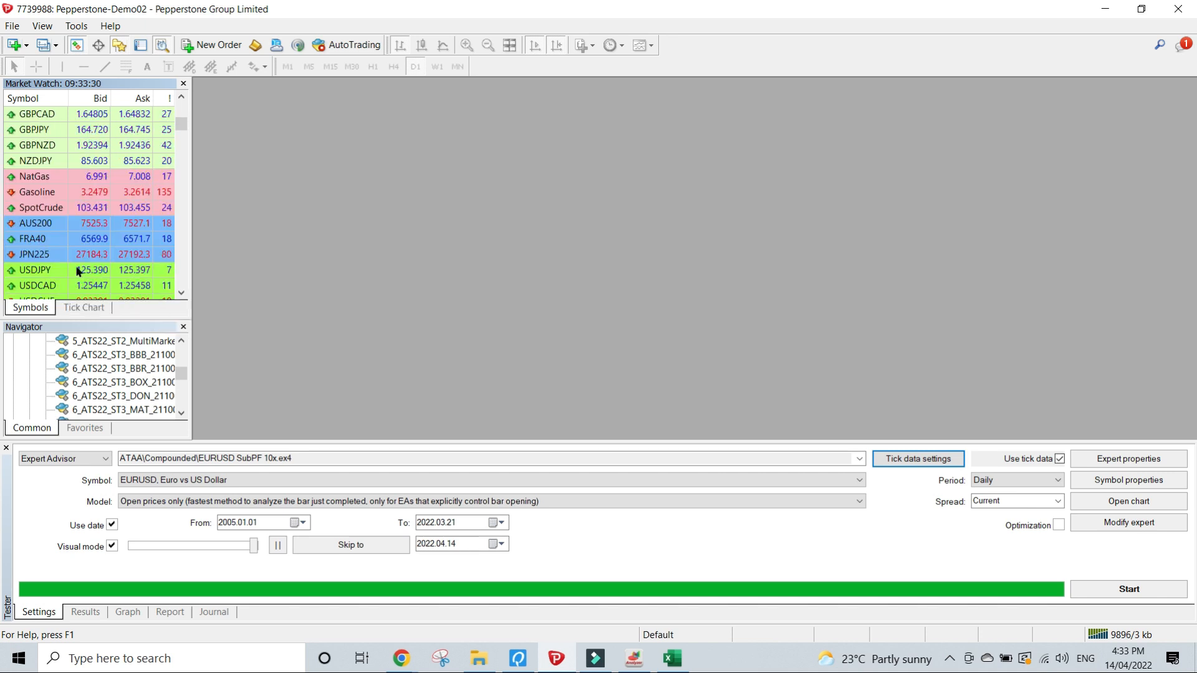
left_click(41, 274)
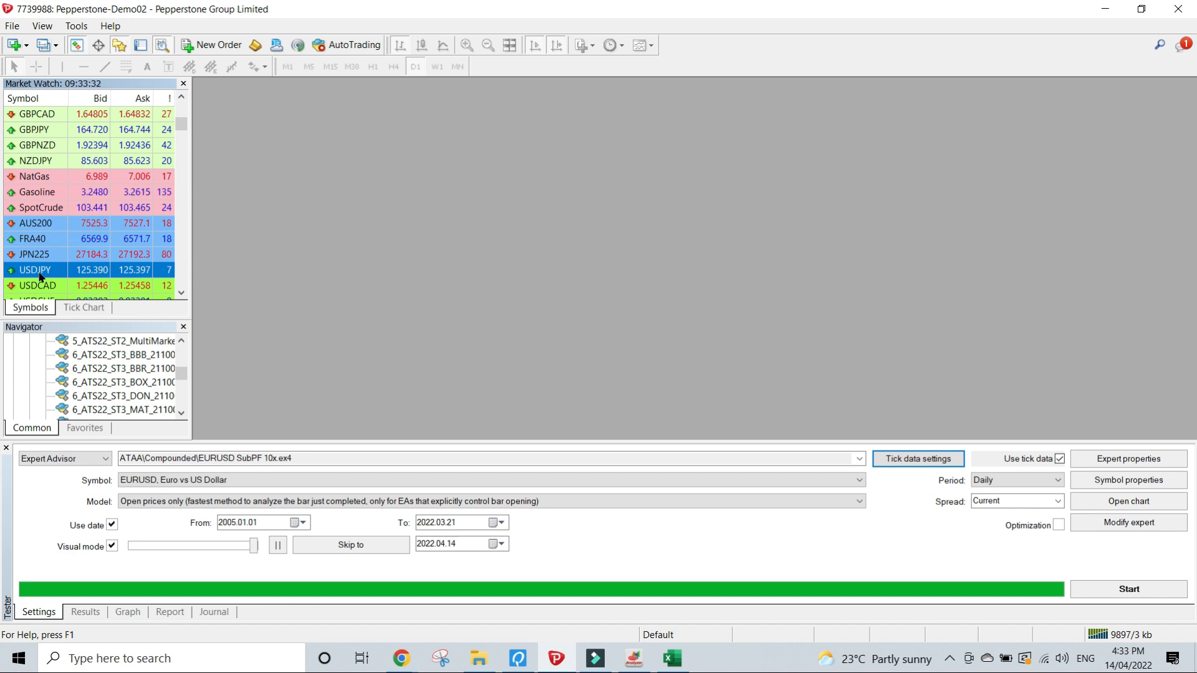
mouse_move(87, 279)
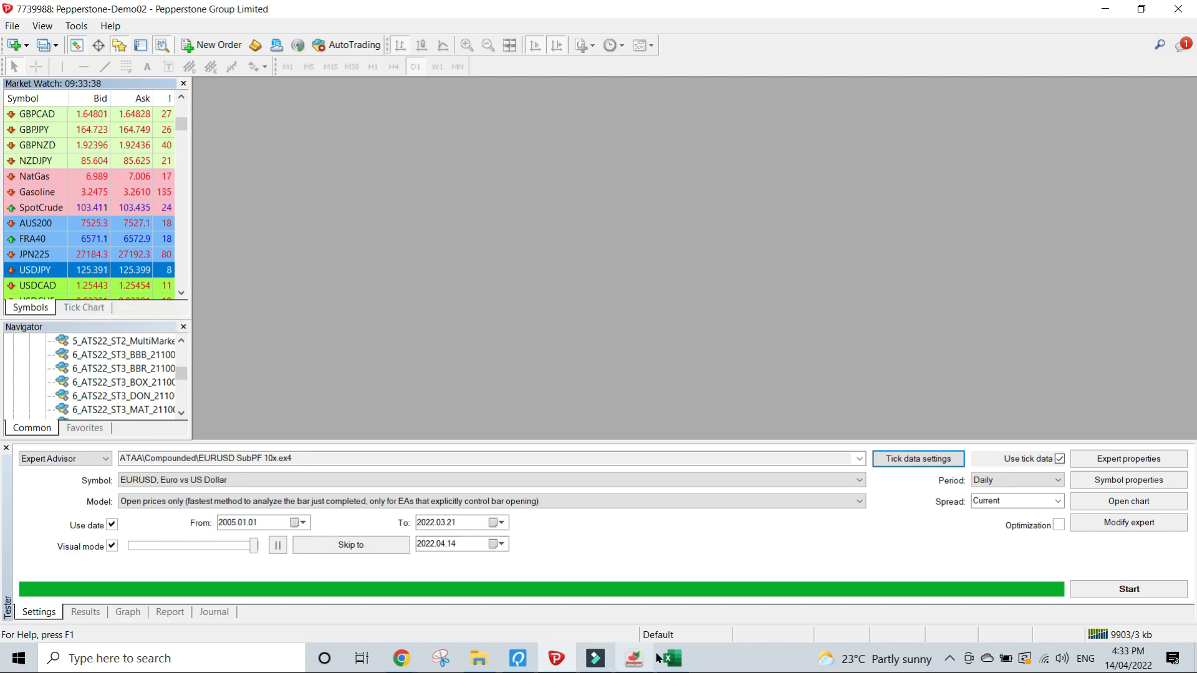
Return to the Excel workbook and locate the Quote cell in the USDJPY row
left_click(676, 654)
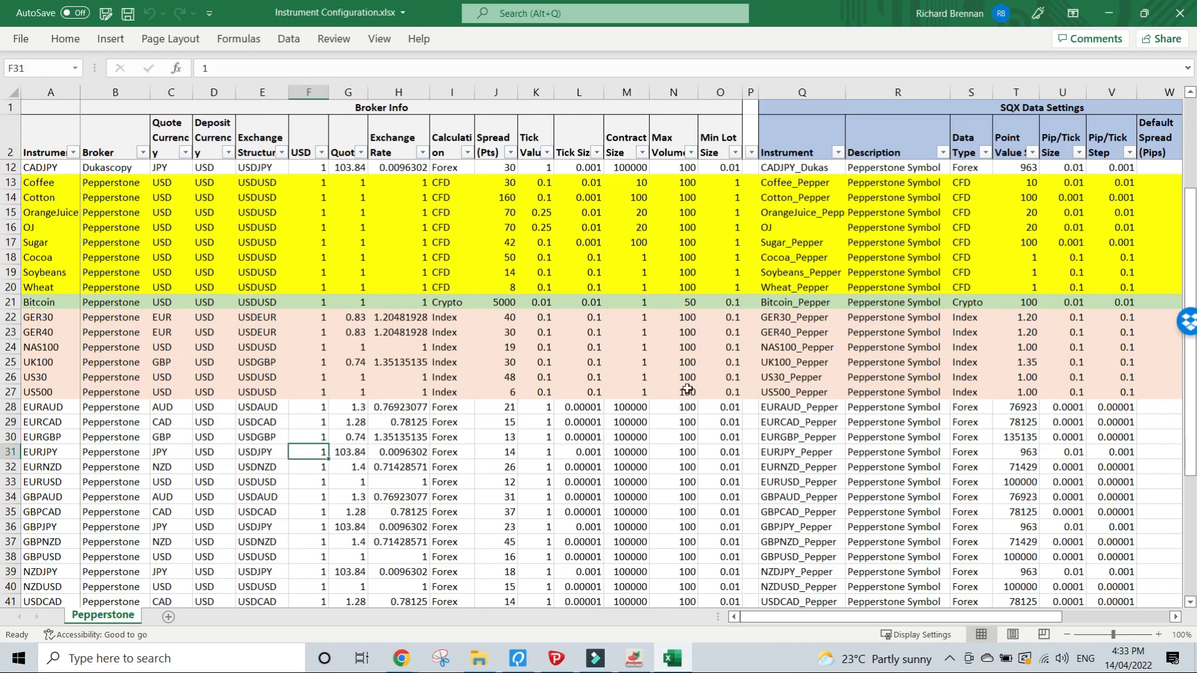
key("Up")
key("Up")
key("Up")
key("Up")
key("Up")
key("Down")
key("Down")
key("Down")
key("Down")
key("Down")
key("Down")
key("Down")
key("Down")
key("Down")
key("Down")
key("Down")
key("Down")
key("Down")
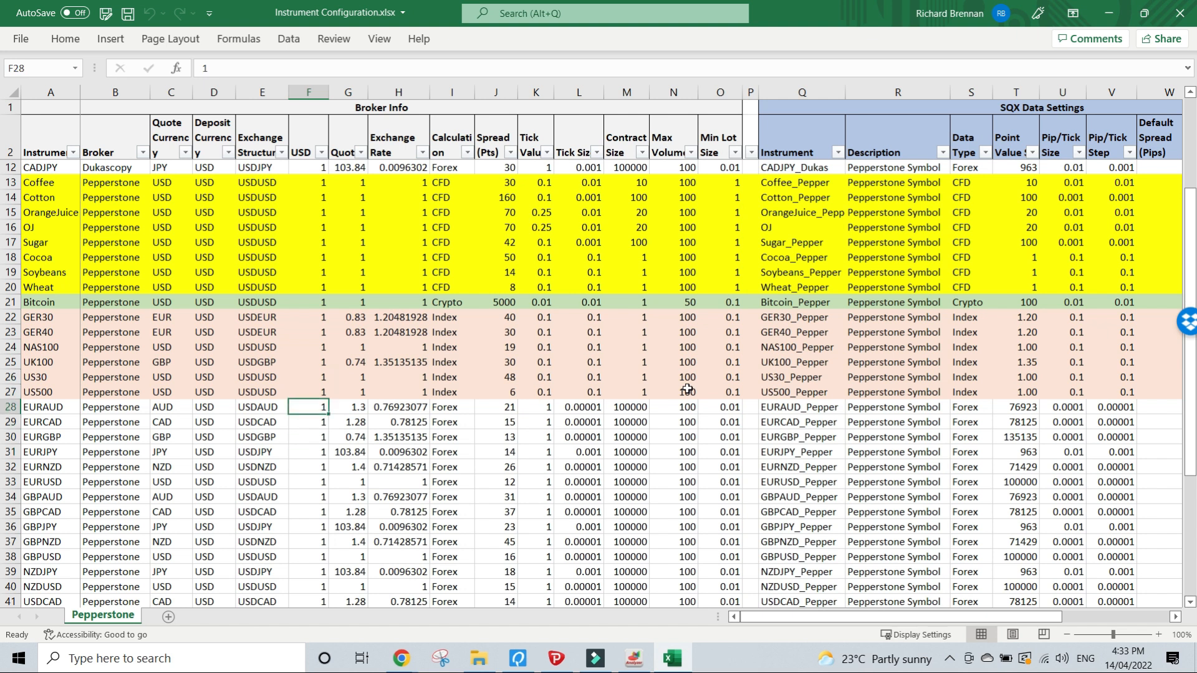
key("Down")
key("Down")
key("Down")
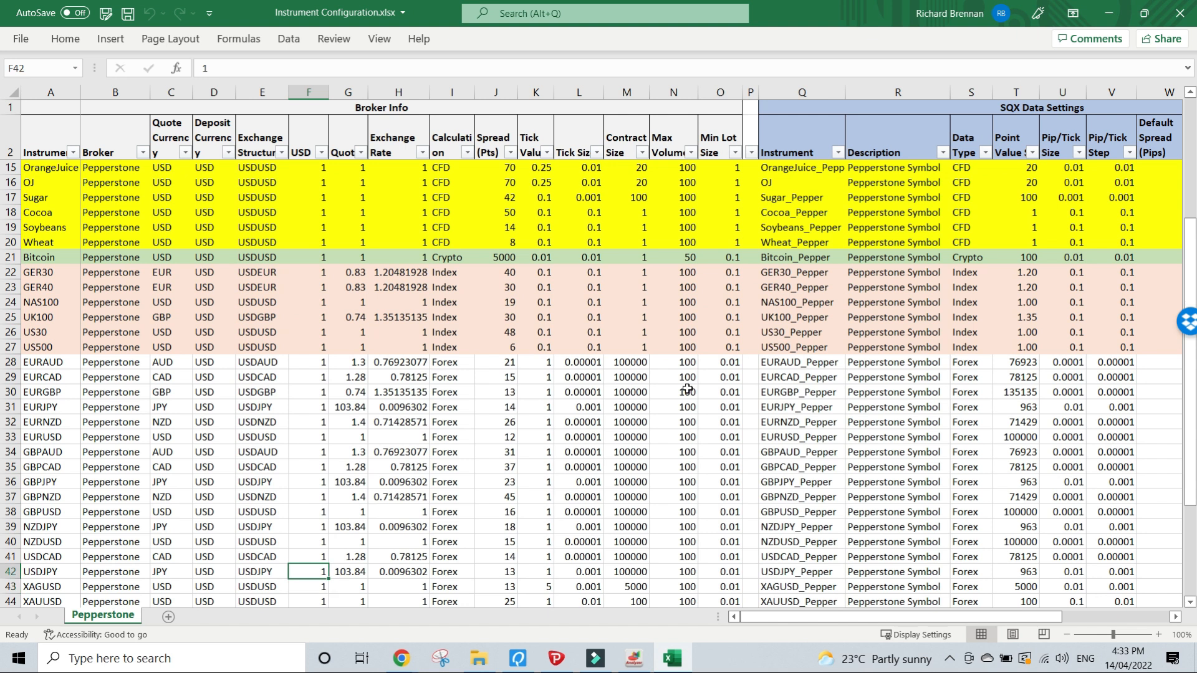
key("Right")
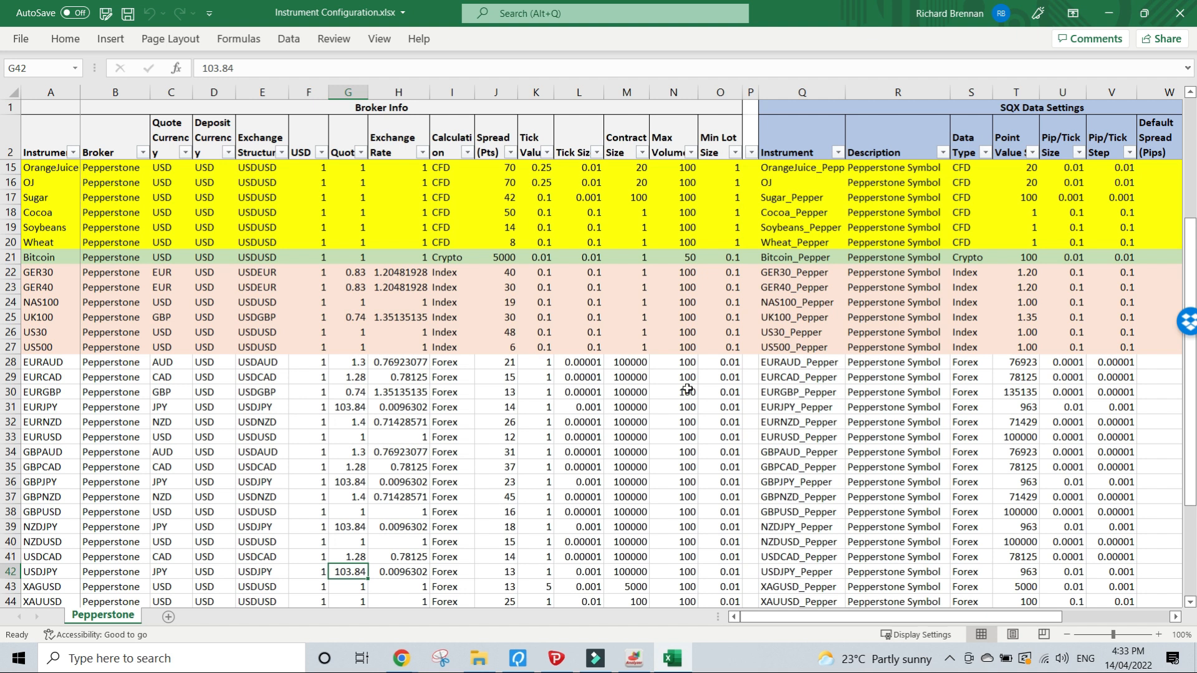
Recheck the USDJPY price in the MetaTrader 4 terminal and set the workbook's USDJPY quote to 125.39
left_click(556, 659)
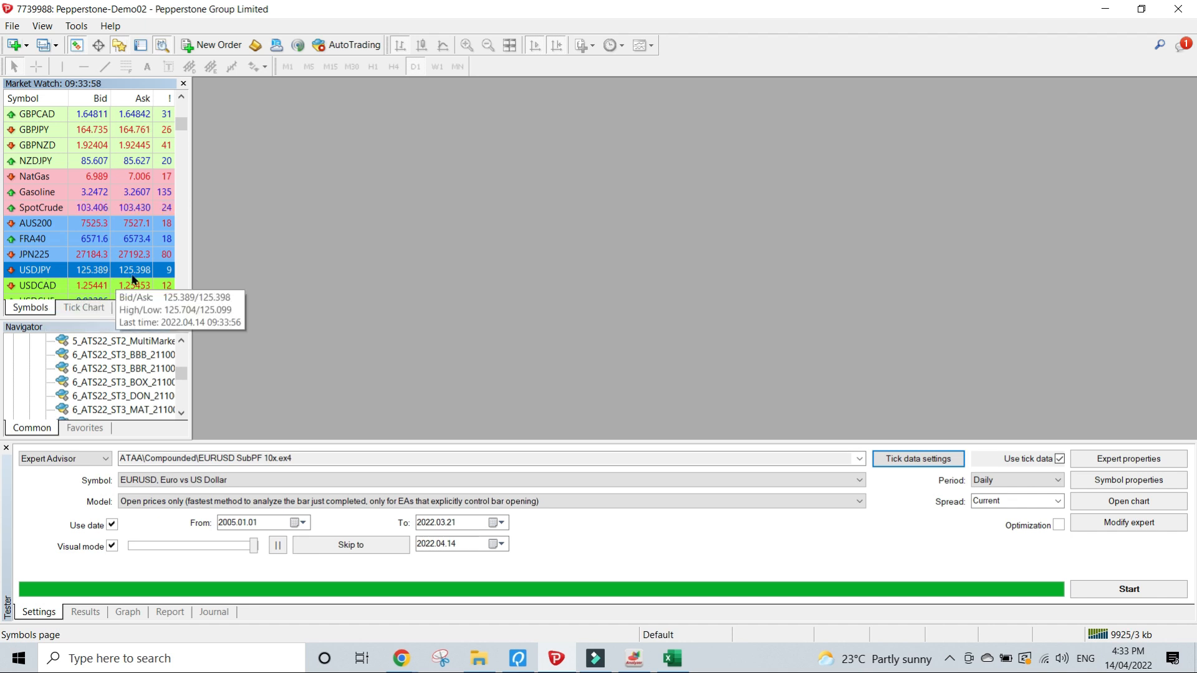
left_click(672, 658)
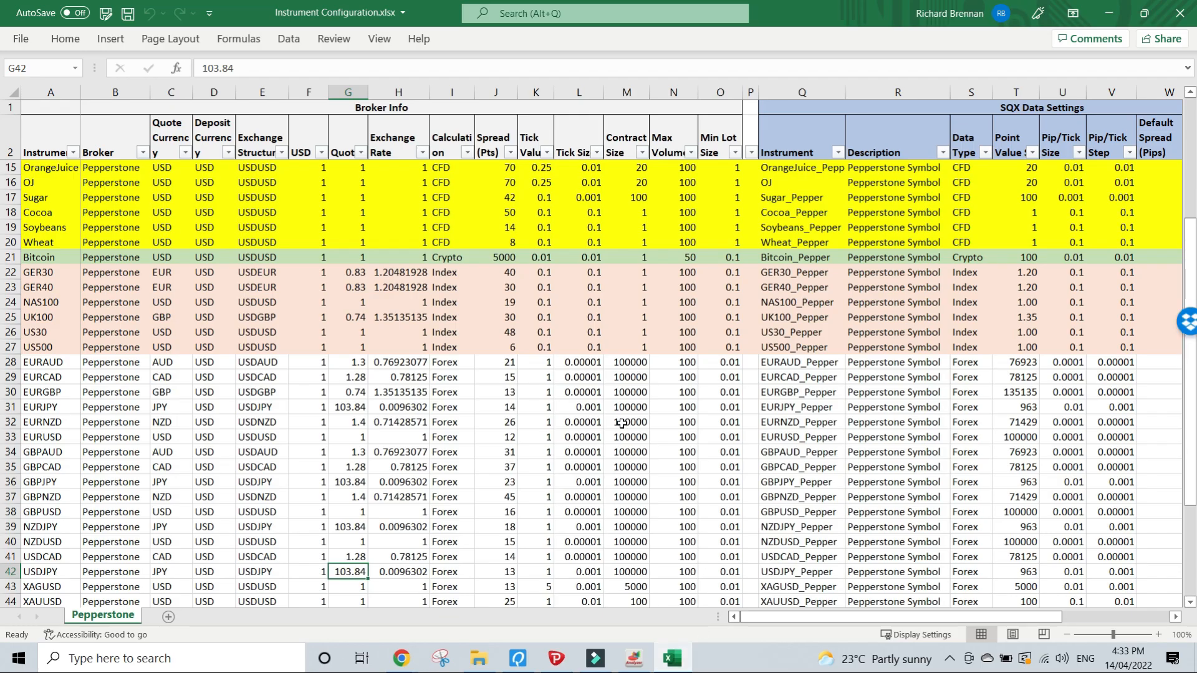
type("125.39")
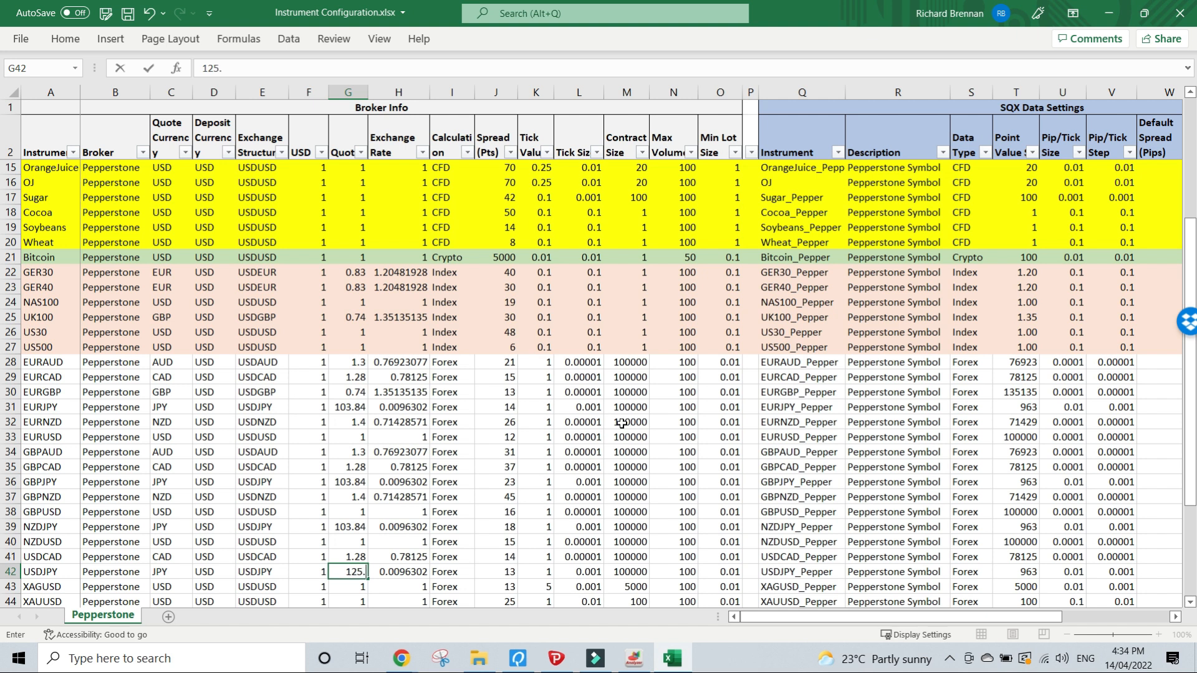
key("Return")
key("Up")
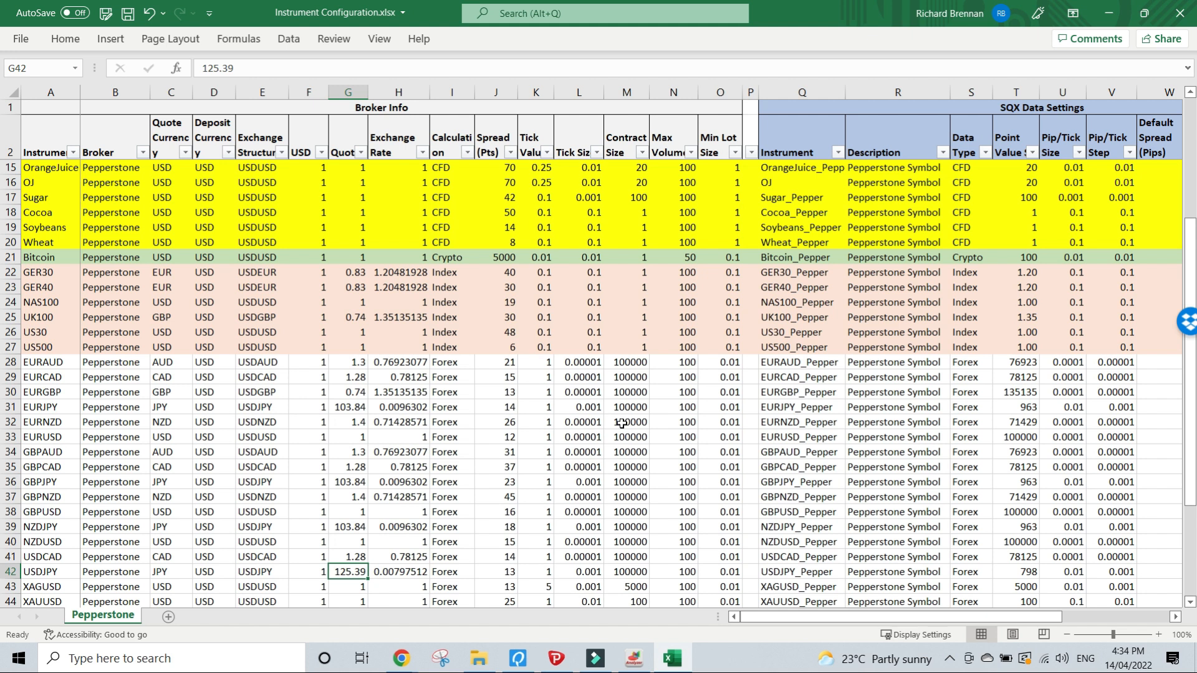
Check the USDJPY exchange rate formula, and follow the row across to the SQX point value and pip/tick size cells
key("Right")
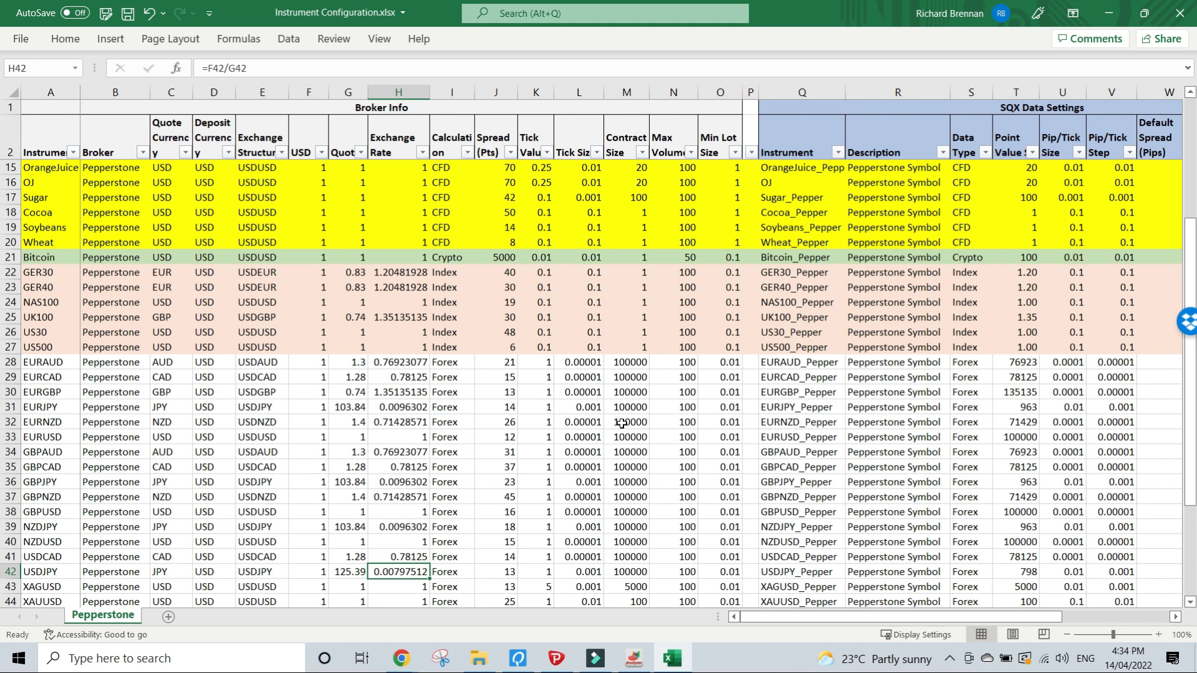
key("Right")
key("Right")
key("Right")
key("Right")
key("Right")
key("Right")
key("Right")
key("Right")
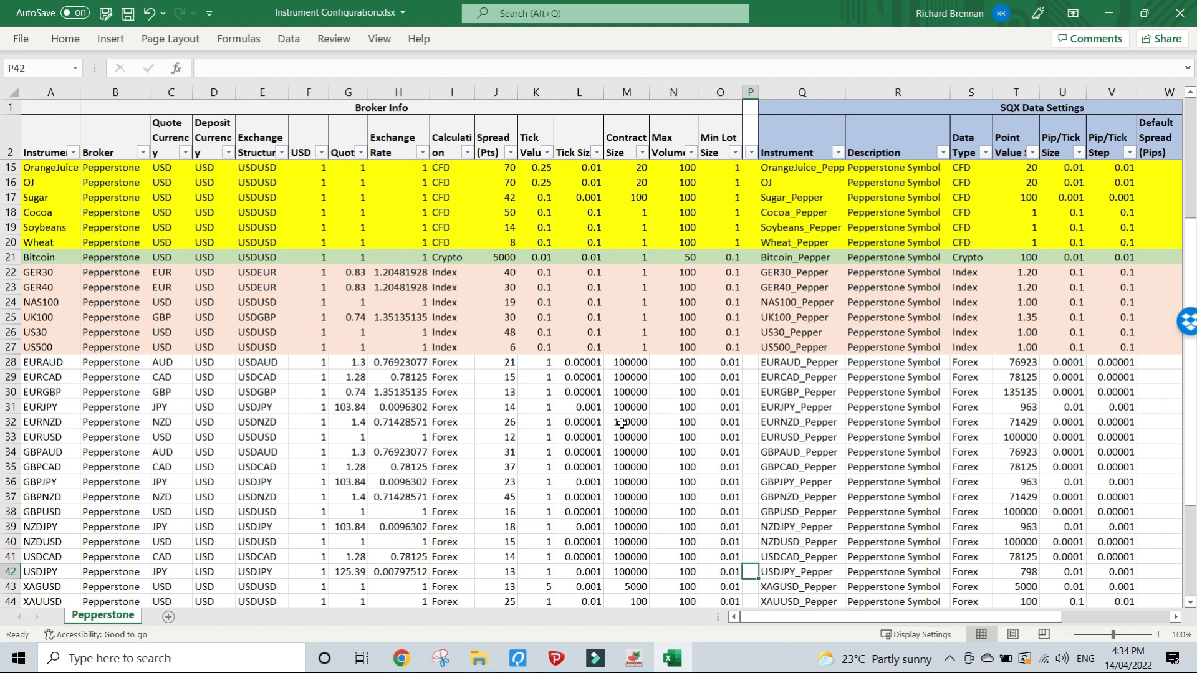
key("Right")
key("Right")
key("Right")
key("Right")
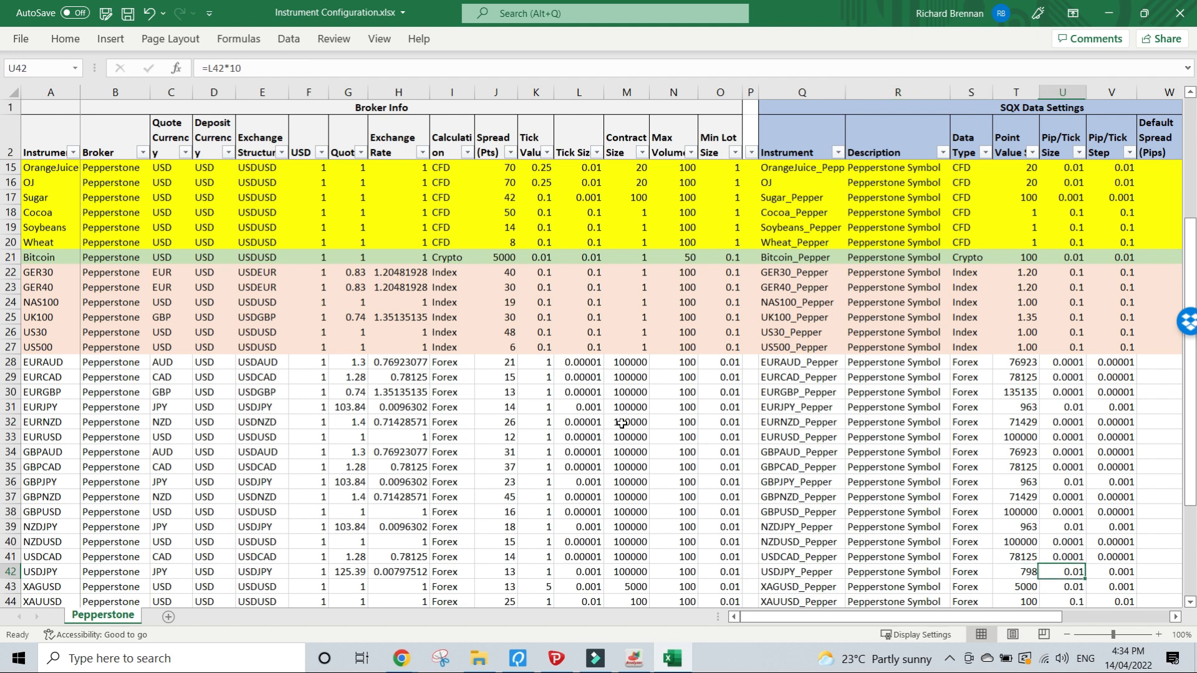
Undo the USDJPY quote change and select the row's SQX point value cell
key("Left")
key("Left")
key("Left")
key("Left")
key("Left")
key("Left")
key("Left")
key("Left")
key("Left")
key("Left")
key("Left")
key("Left")
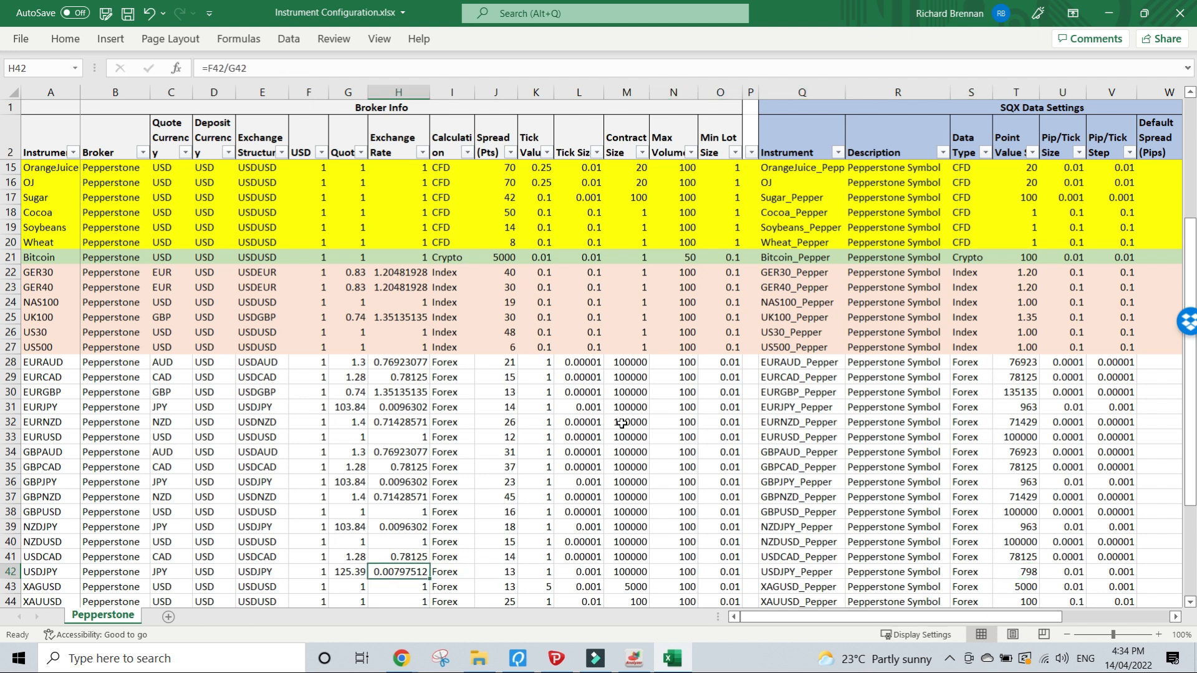
key("Left")
left_click(150, 12)
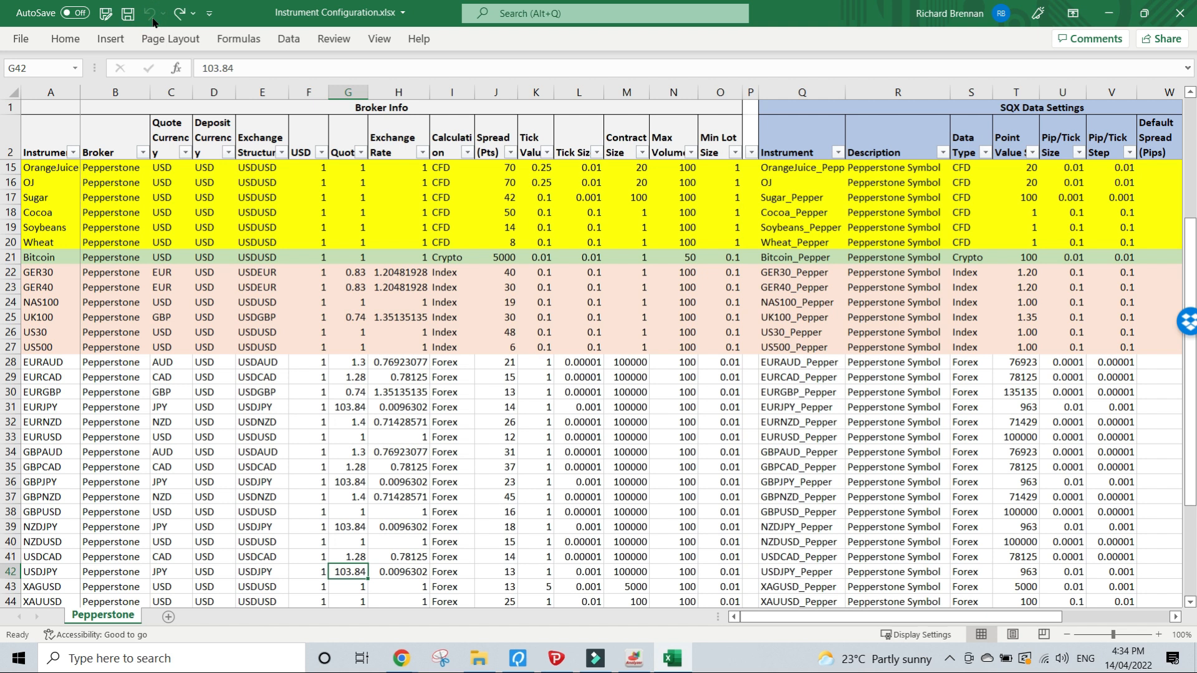
left_click(1034, 572)
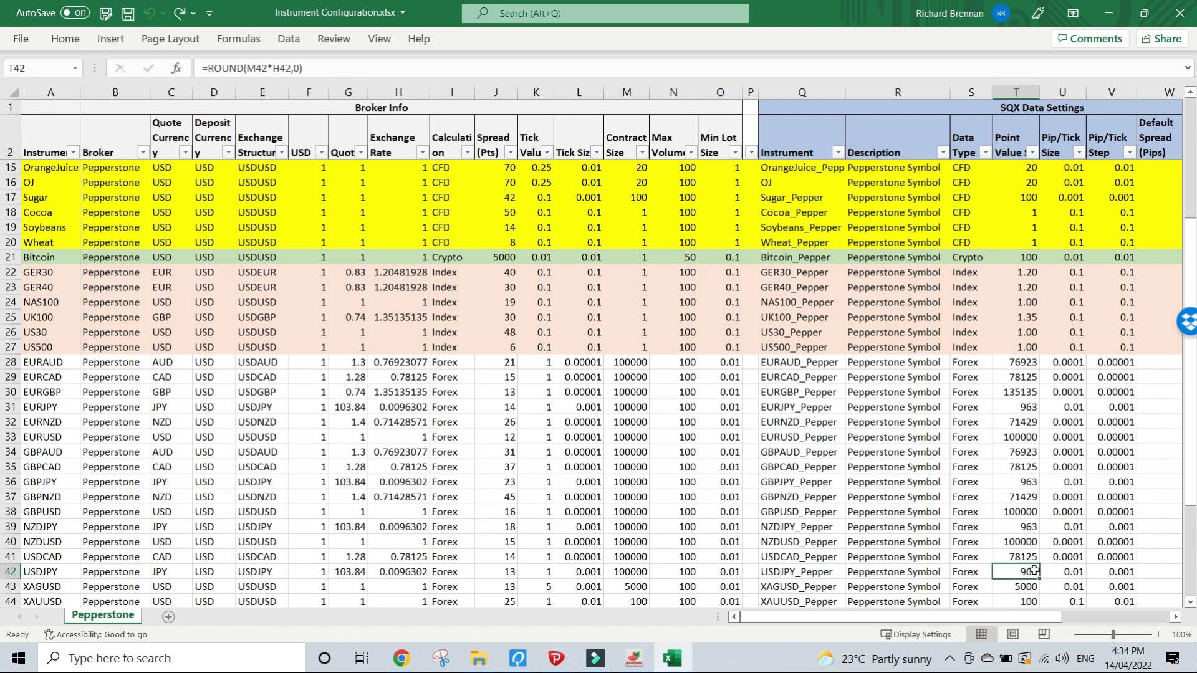
Redo the USDJPY quote change to 125.39 and review the row from its SQX point value back to the broker tick size
left_click(348, 572)
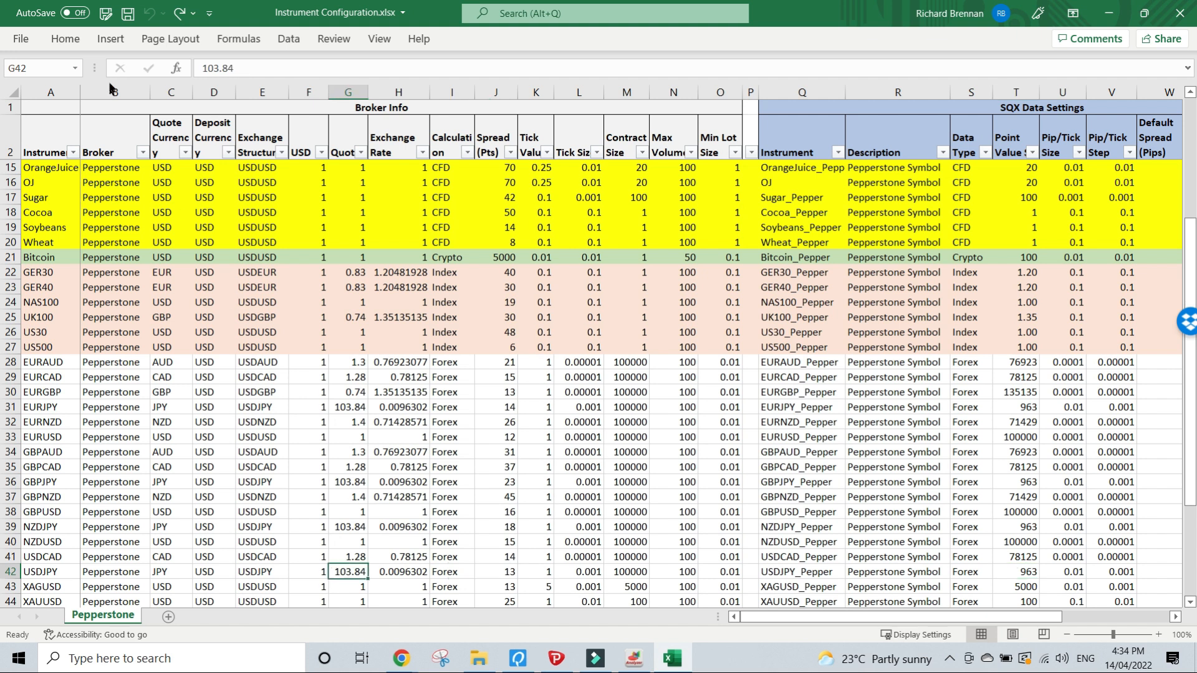
left_click(178, 14)
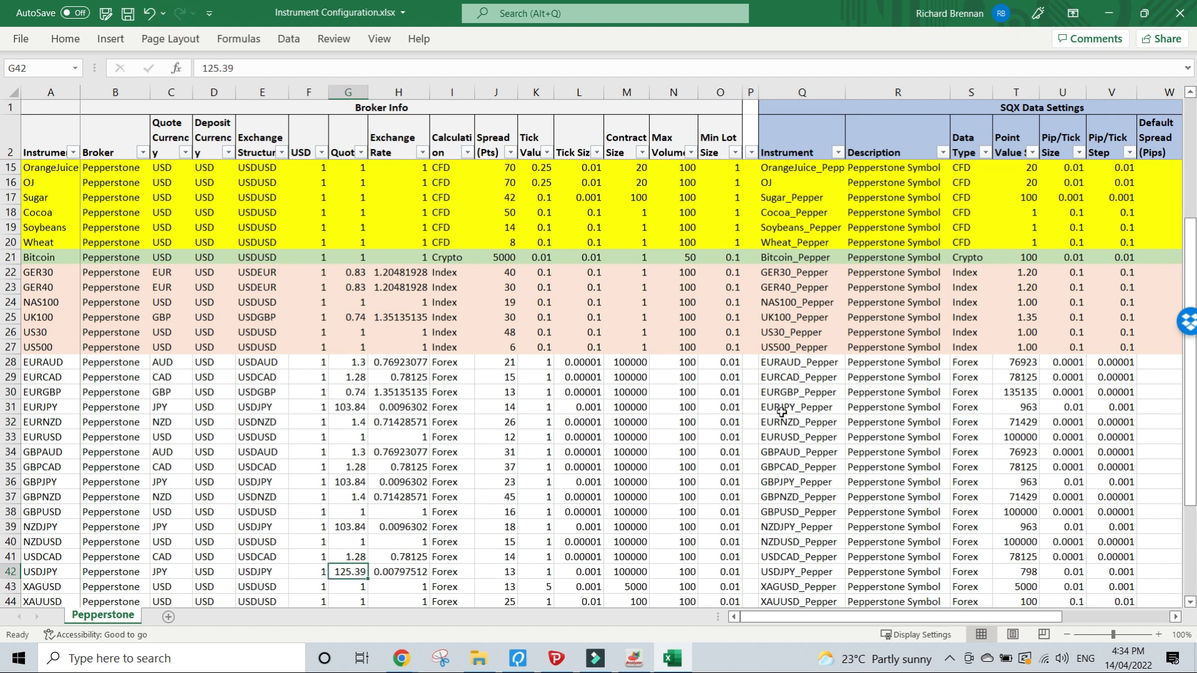
left_click(1037, 571)
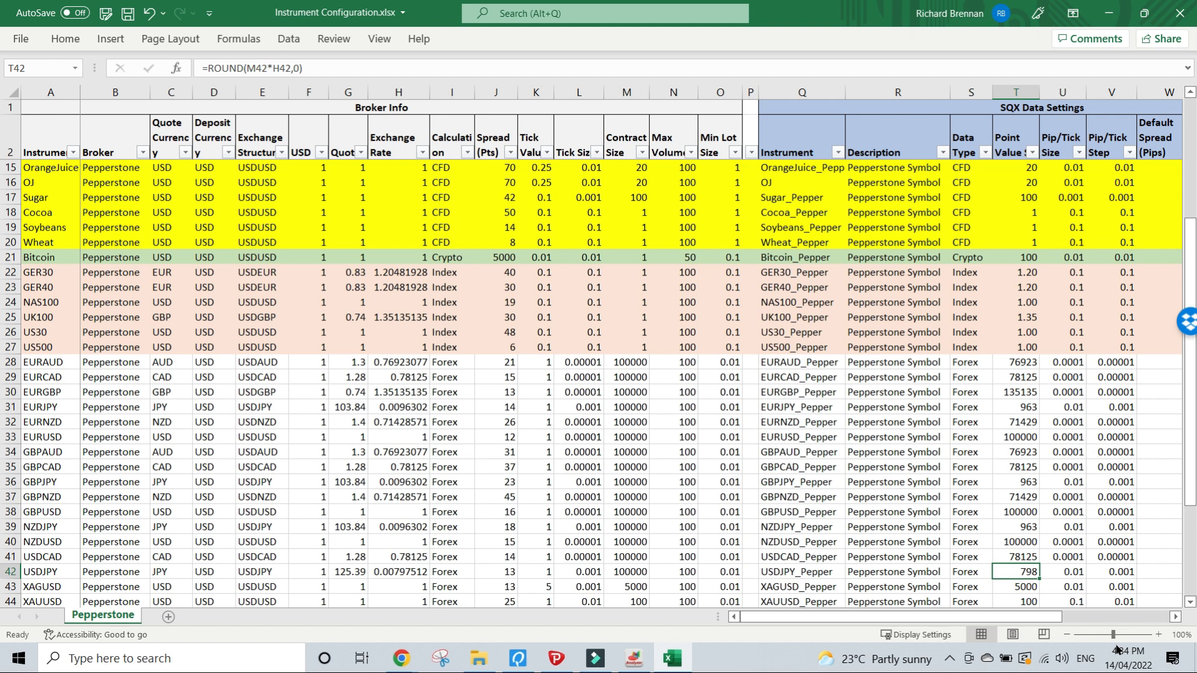
key("Left")
key("Left")
key("Left")
key("Left")
key("Left")
key("Left")
key("Left")
key("Left")
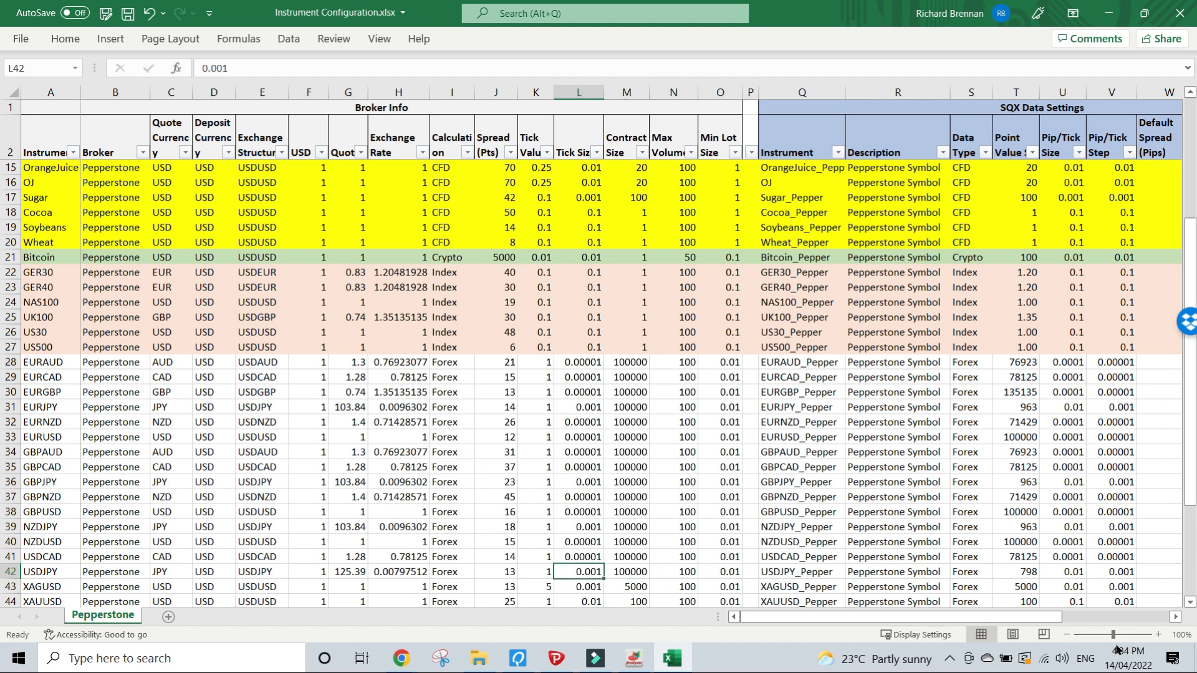
Compare the Broker Info columns with the SQX Data Settings columns, including the point value, pip/tick size and pip/tick step headings
left_click_drag(231, 107, 313, 496)
scroll(542, 432, "down", 5)
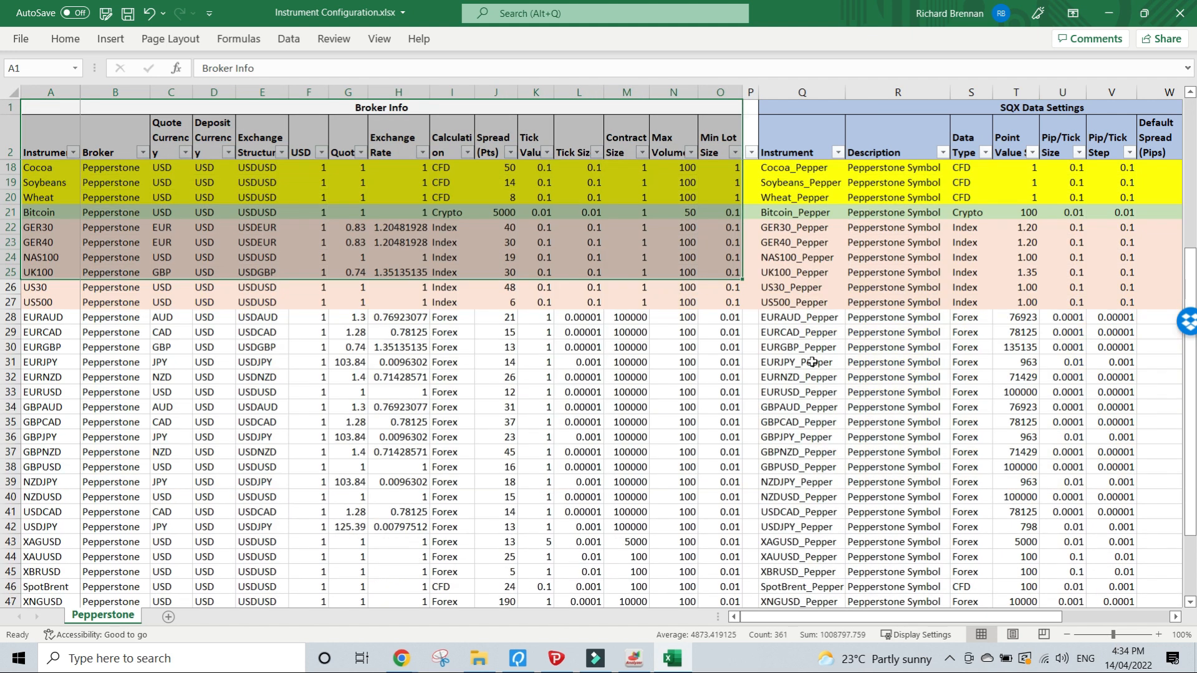
left_click_drag(969, 116, 996, 474)
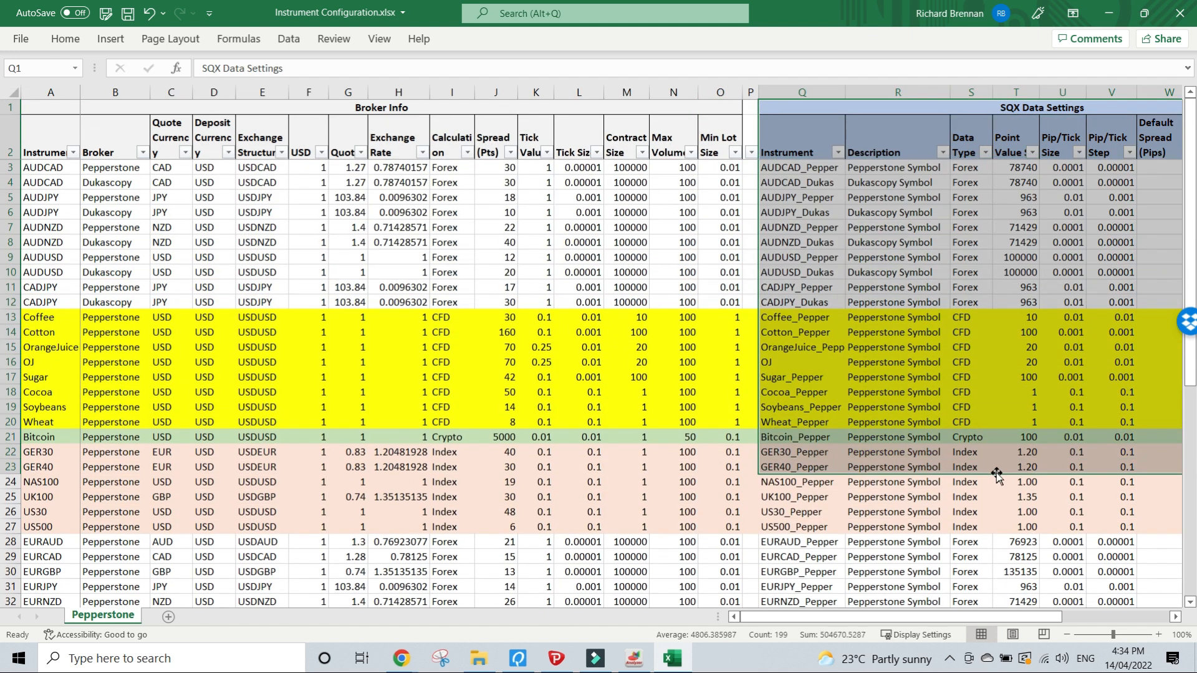
left_click(967, 146)
left_click(1010, 139)
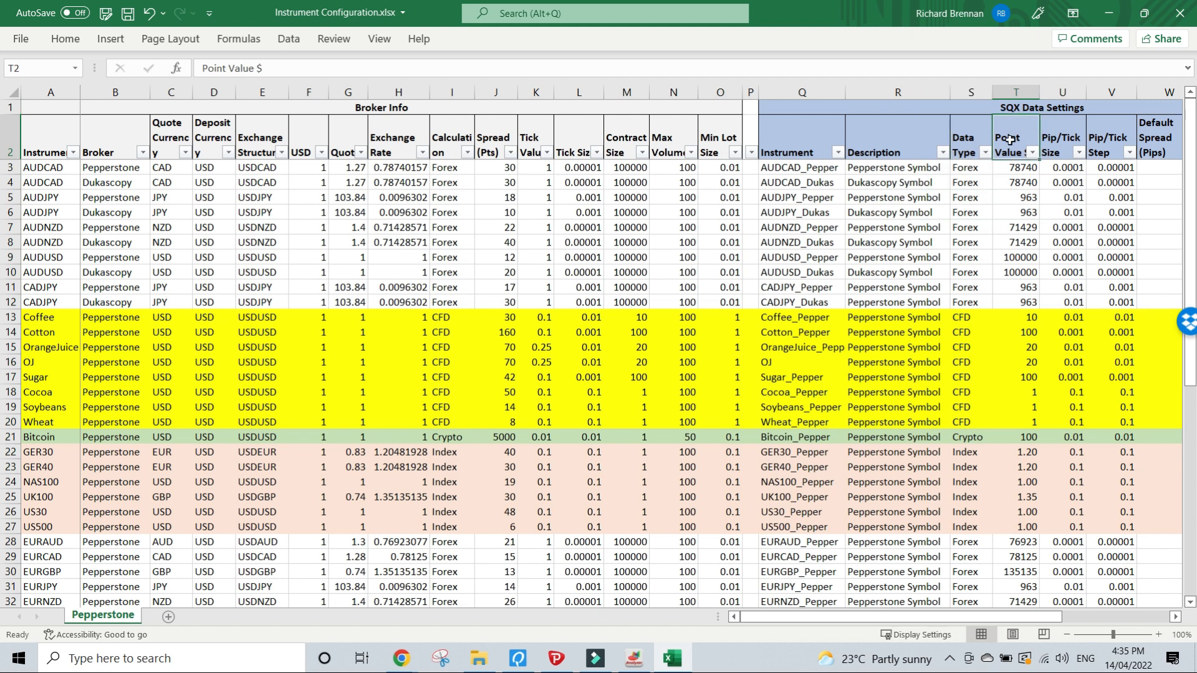
left_click(1069, 139)
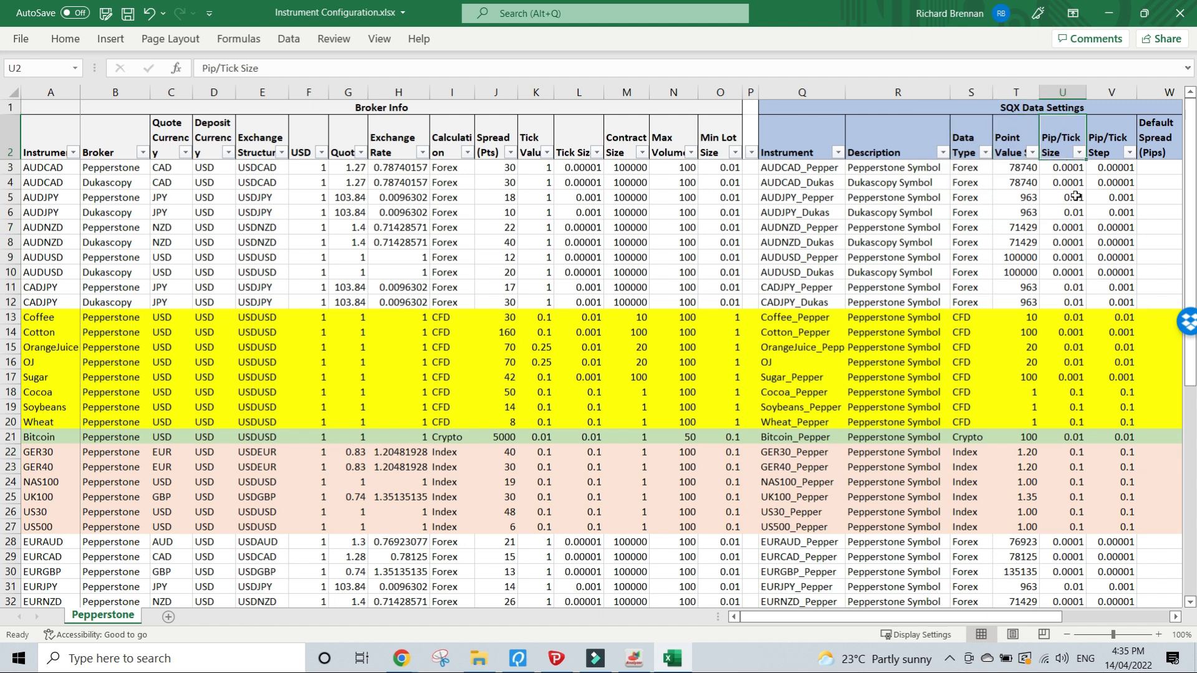
left_click(1110, 139)
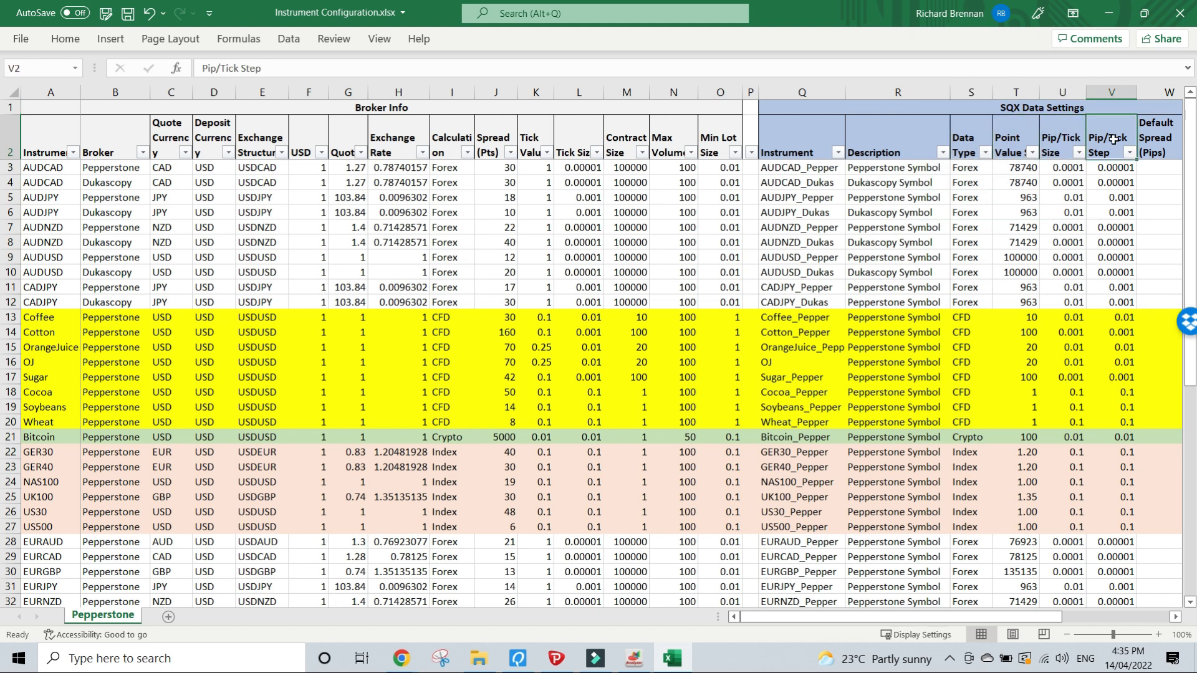
Switch to StrategyQuant X and close the EURUSD instrument editor without saving, keeping the Data Manager's instrument list in view
left_click(597, 659)
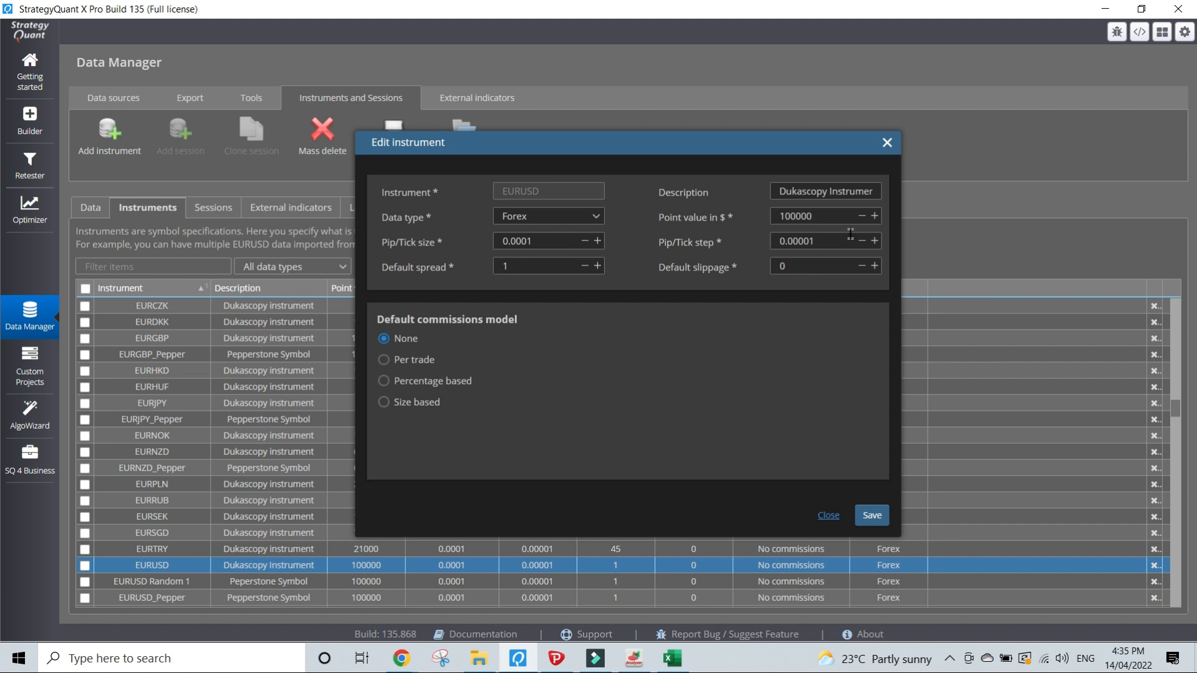
left_click(828, 515)
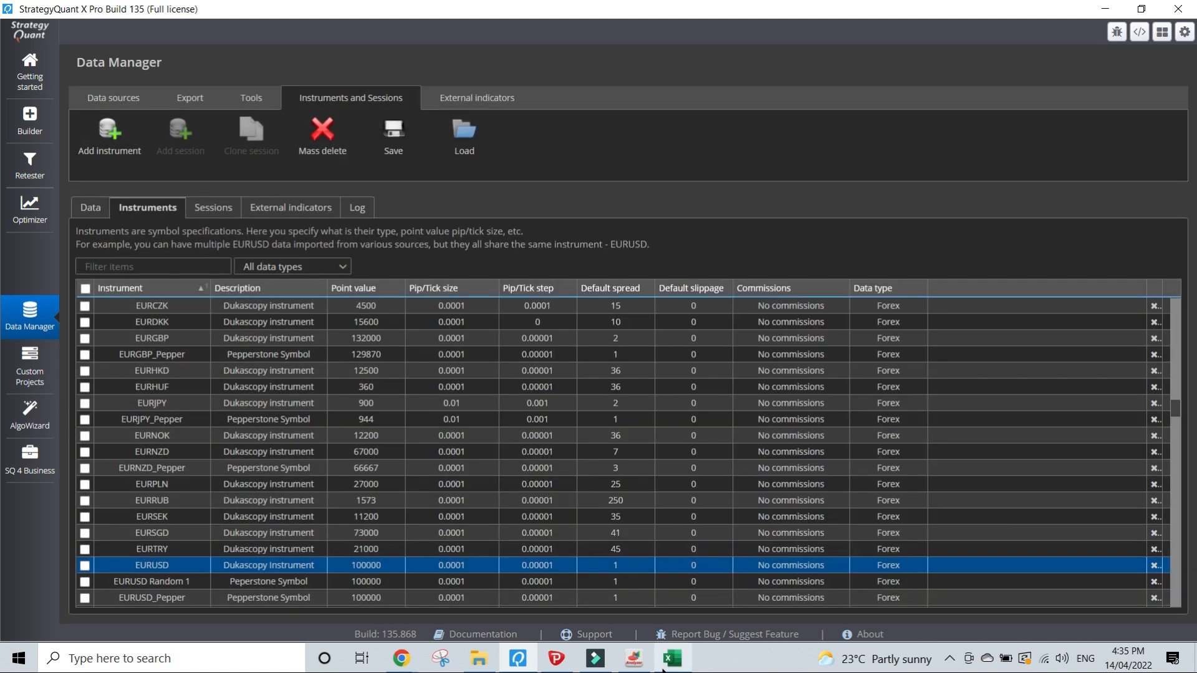
left_click(672, 658)
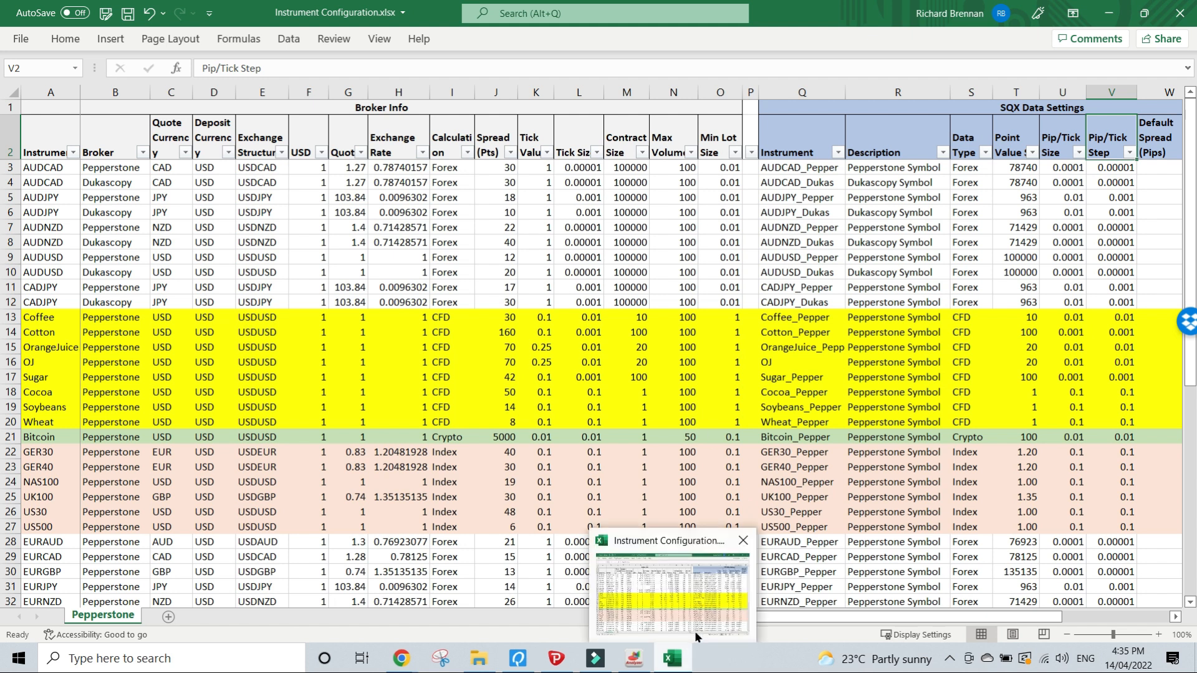
left_click(531, 668)
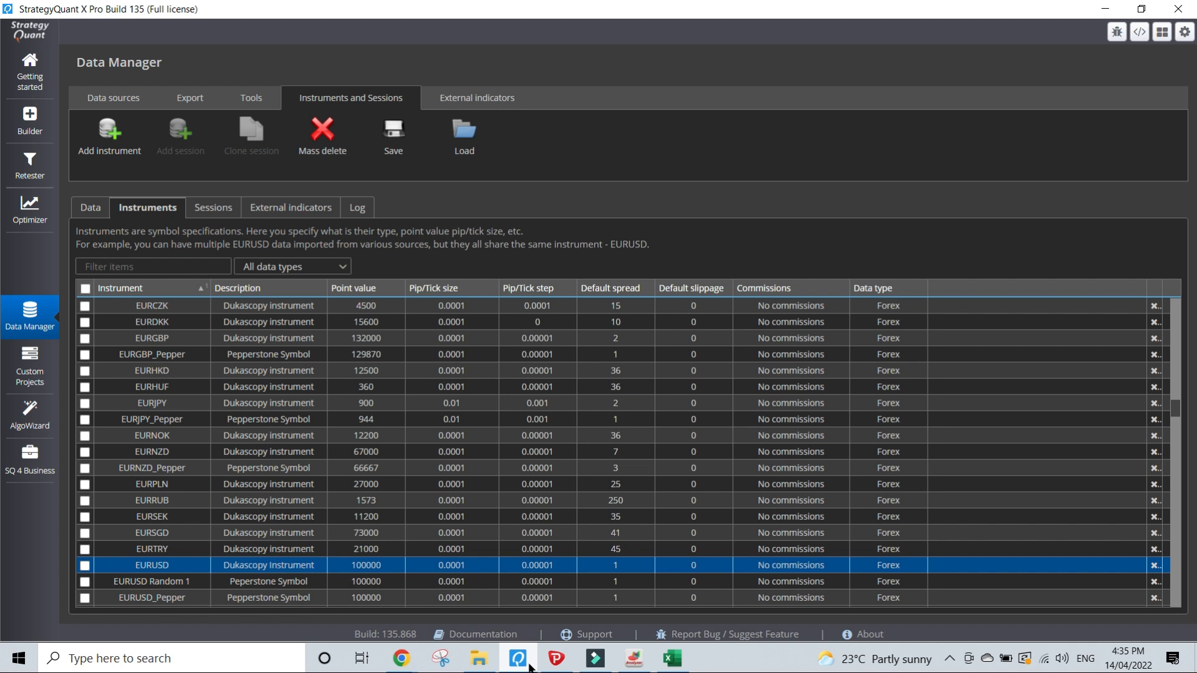
Return to the Excel workbook and look through its full list of instruments, from the first currency pair to the last row
left_click(671, 658)
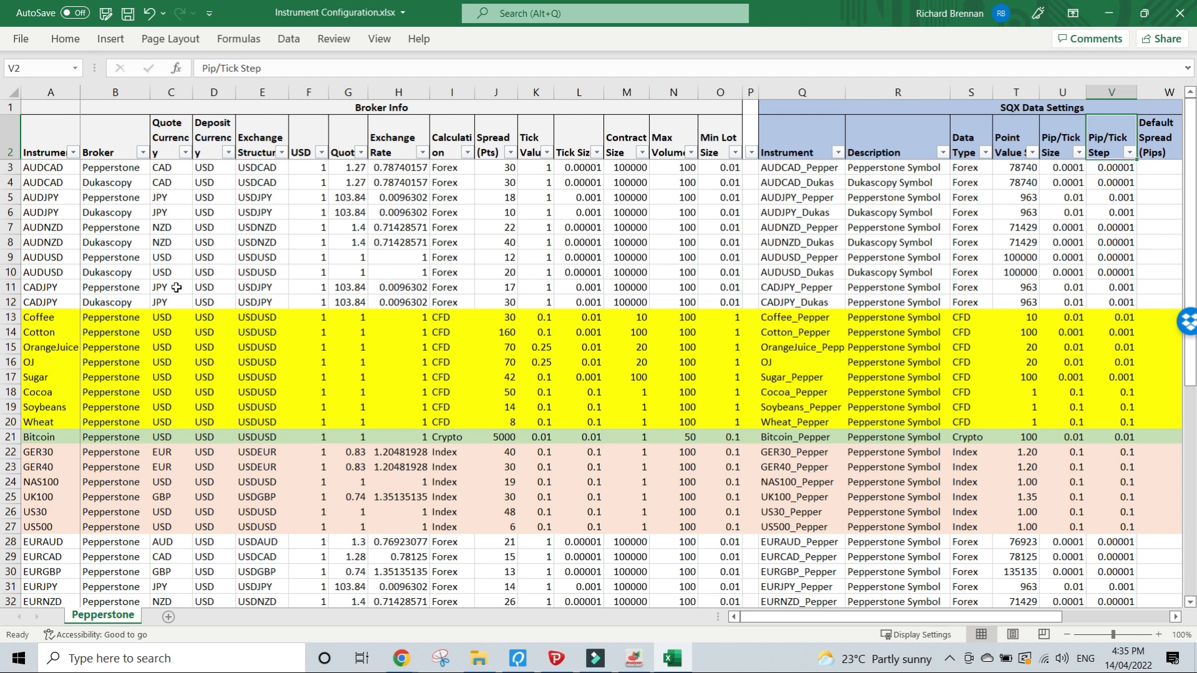
left_click(56, 211)
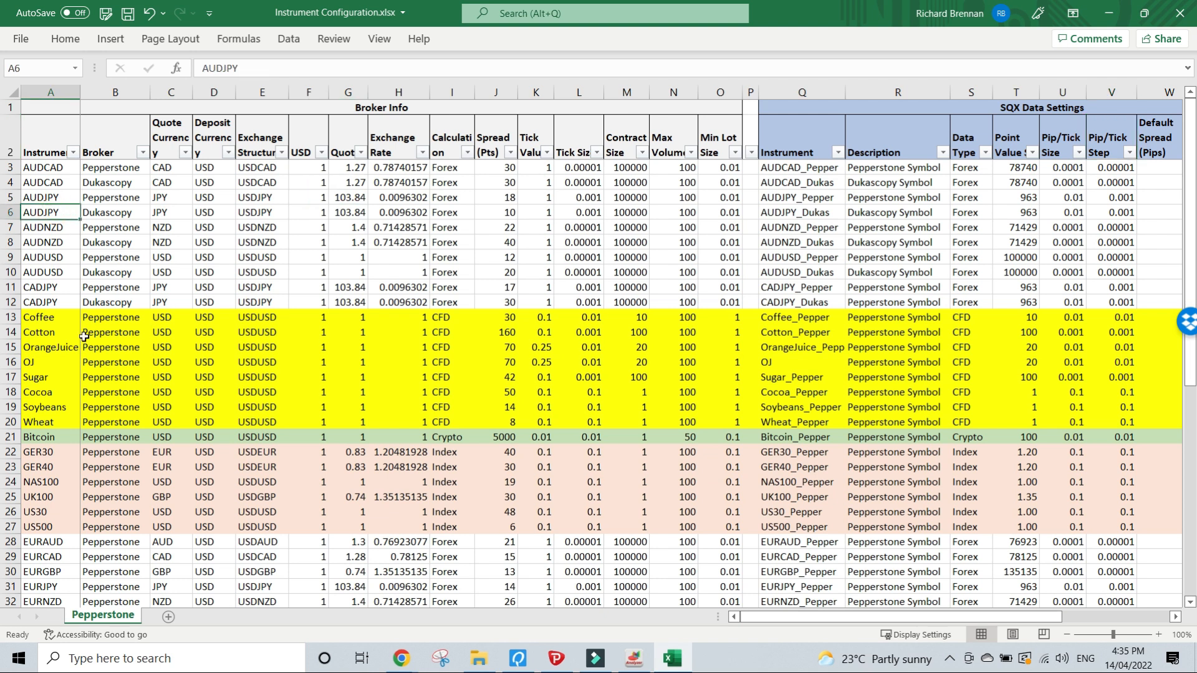
scroll(82, 334, "down", 11)
scroll(82, 333, "down", 6)
scroll(82, 333, "up", 6)
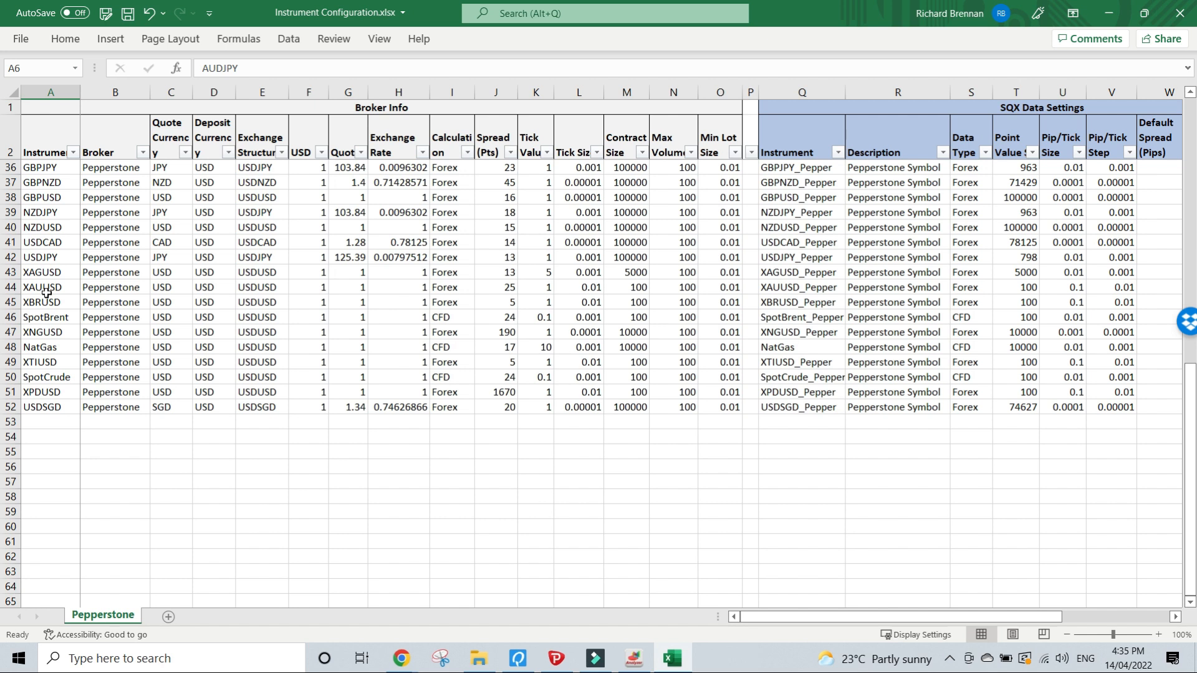
scroll(47, 293, "up", 11)
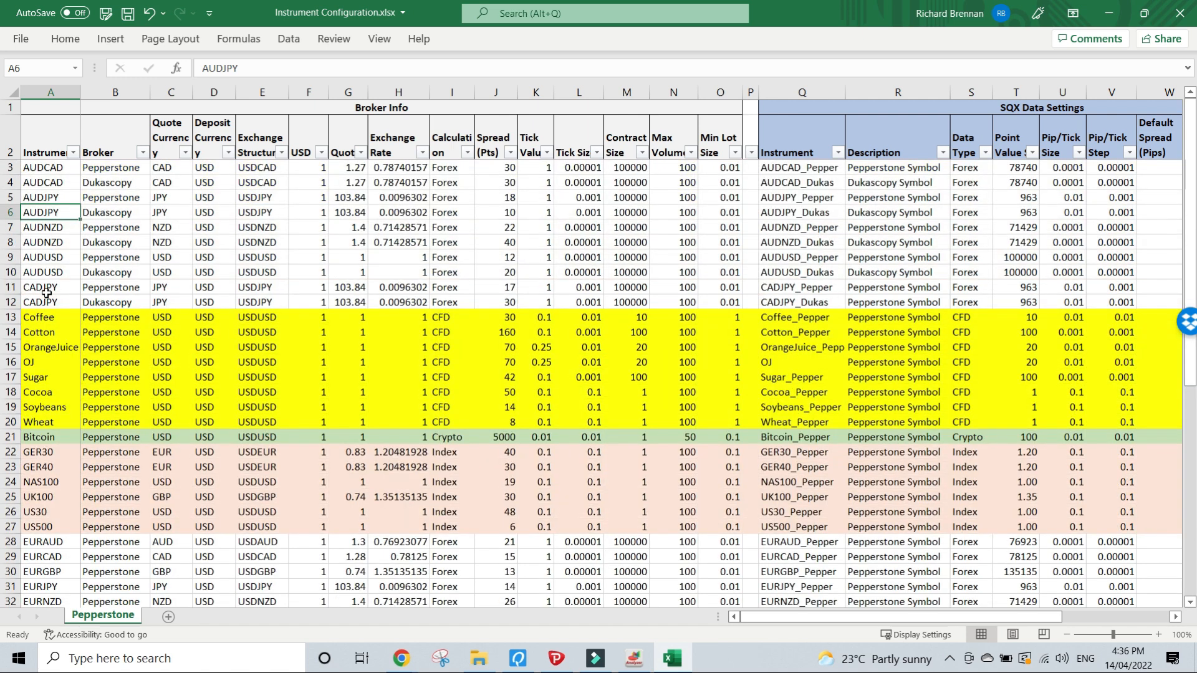
Switch to StrategyQuant X, show the Data Manager's historical data list and open the file import options
left_click(517, 662)
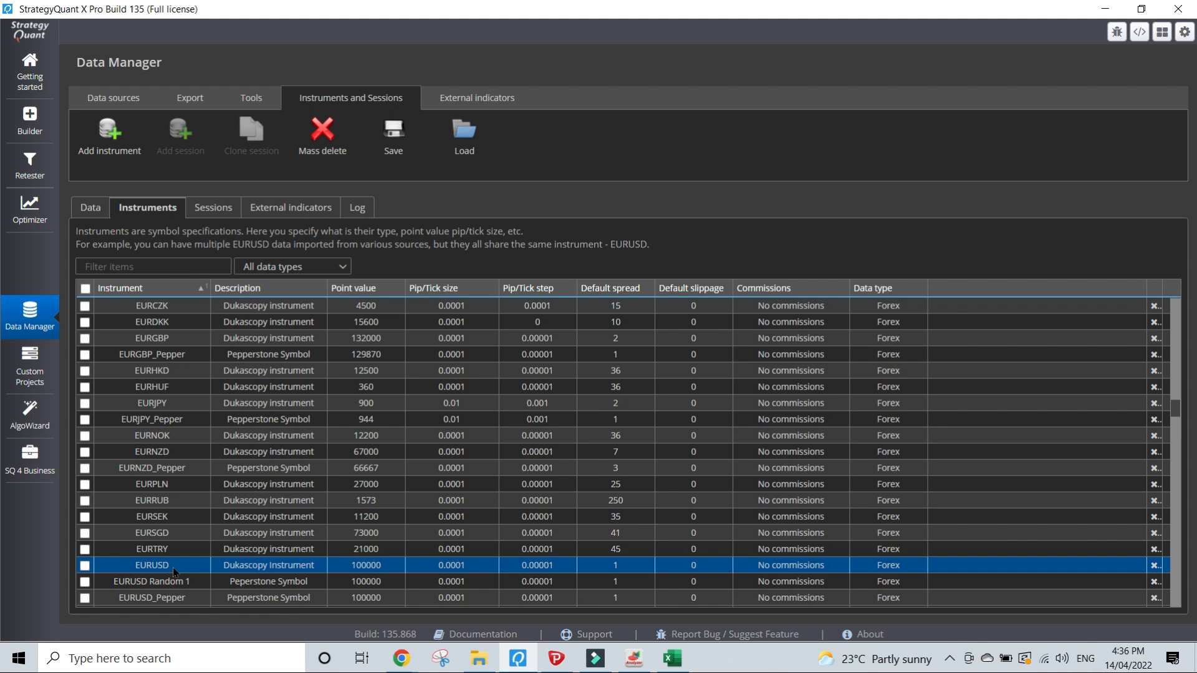
left_click(79, 212)
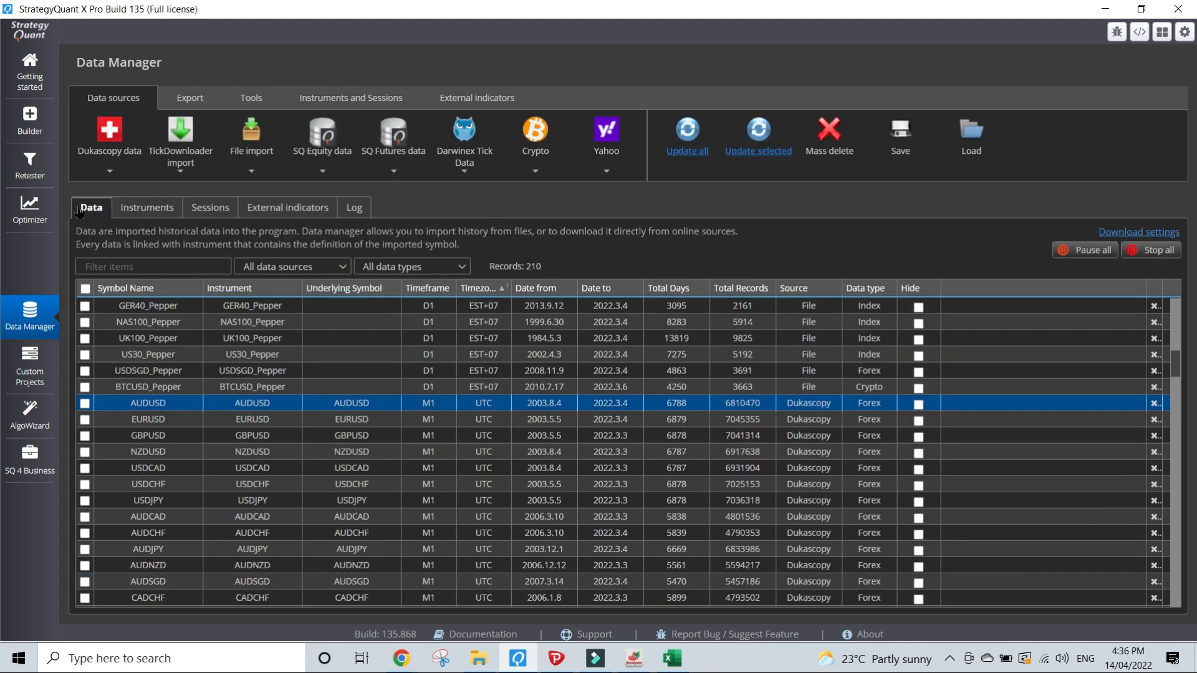
left_click(253, 174)
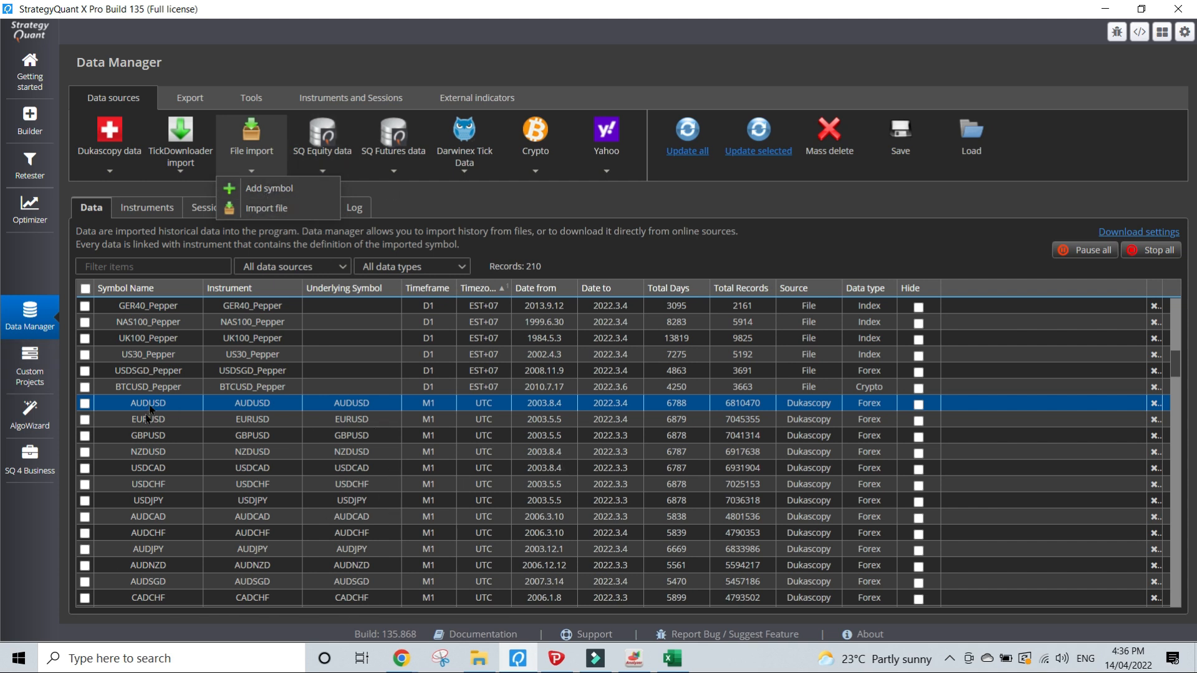
left_click(84, 421)
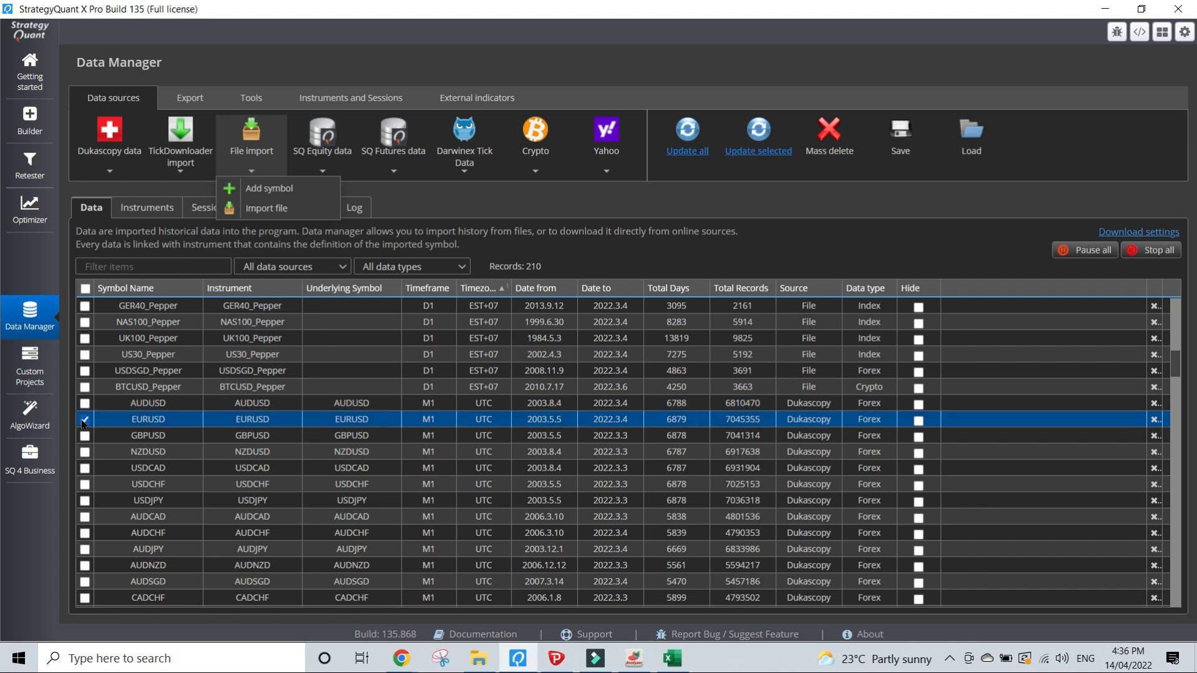
scroll(85, 436, "up", 1)
left_click(84, 486)
Select the EURUSD_Pepper daily symbol in the data list and open the file import dialog for it
scroll(187, 417, "up", 1)
scroll(185, 412, "up", 2)
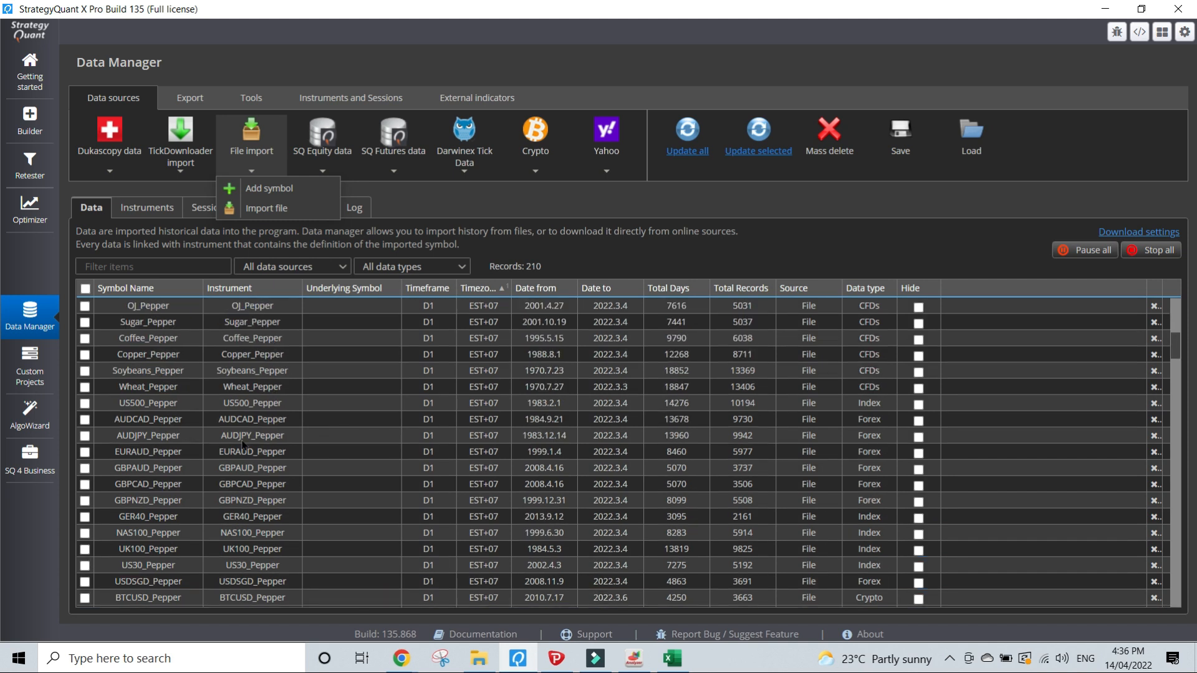
scroll(240, 439, "up", 1)
scroll(240, 440, "up", 1)
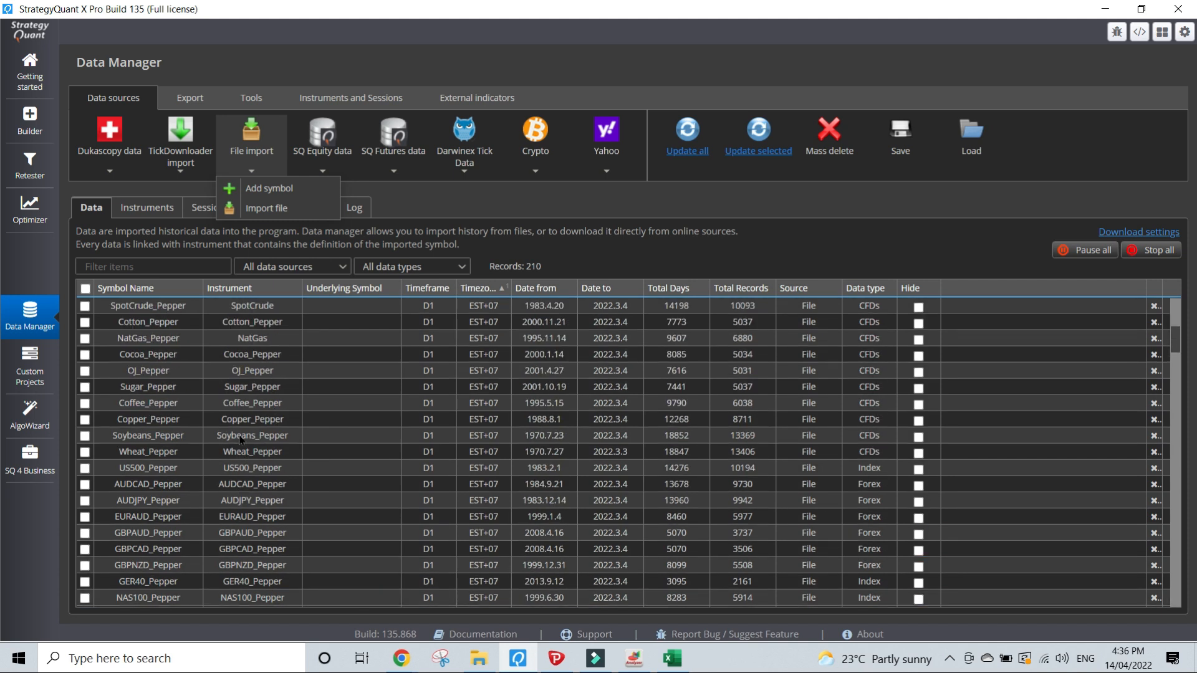
scroll(239, 439, "up", 4)
scroll(240, 439, "up", 3)
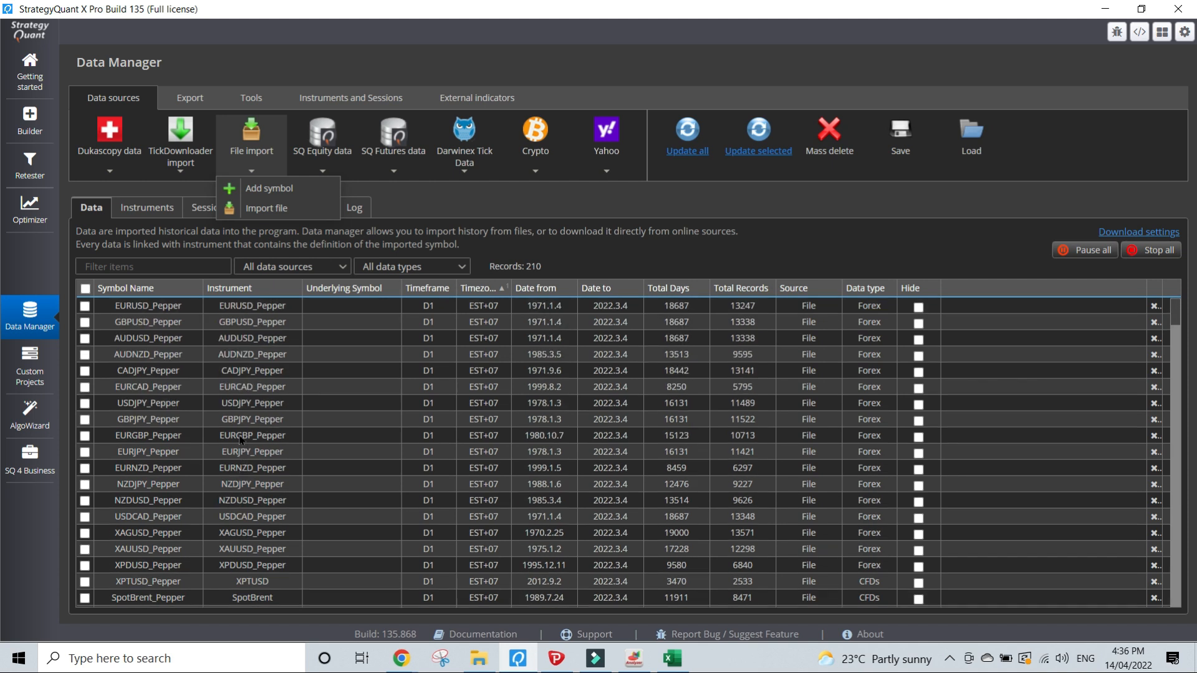
left_click(126, 308)
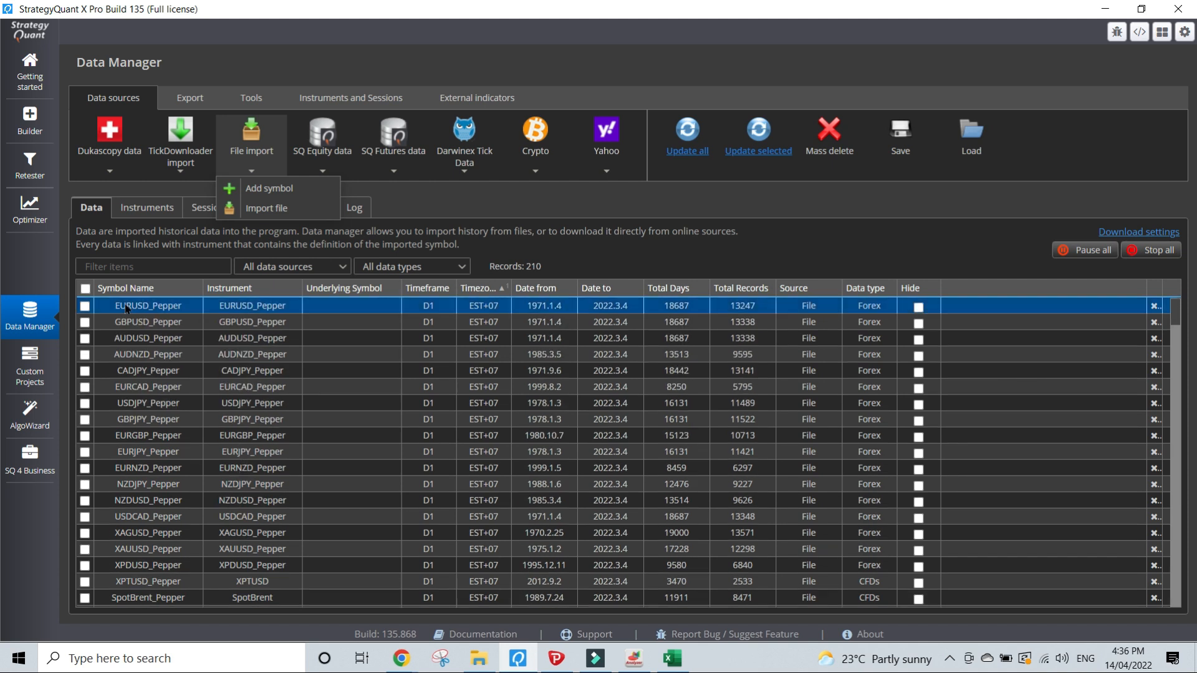
left_click(85, 307)
left_click(266, 209)
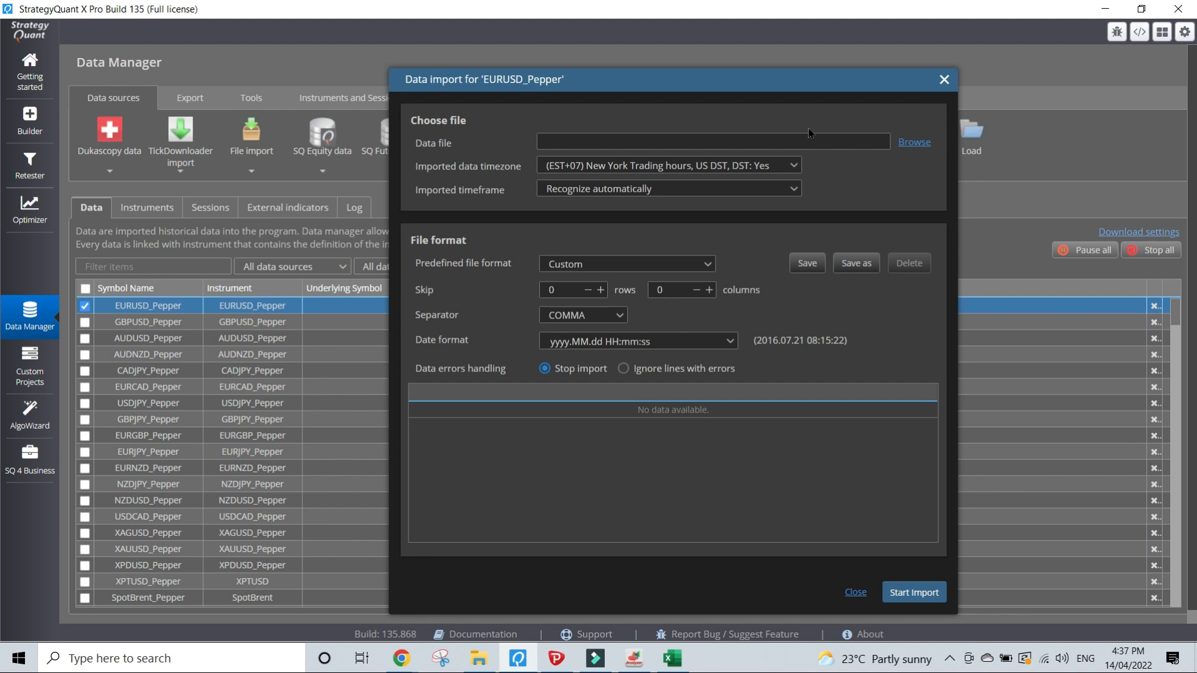
Choose EURUSD1440.csv from the Pepperstone Data folder as the data file to import
left_click(915, 146)
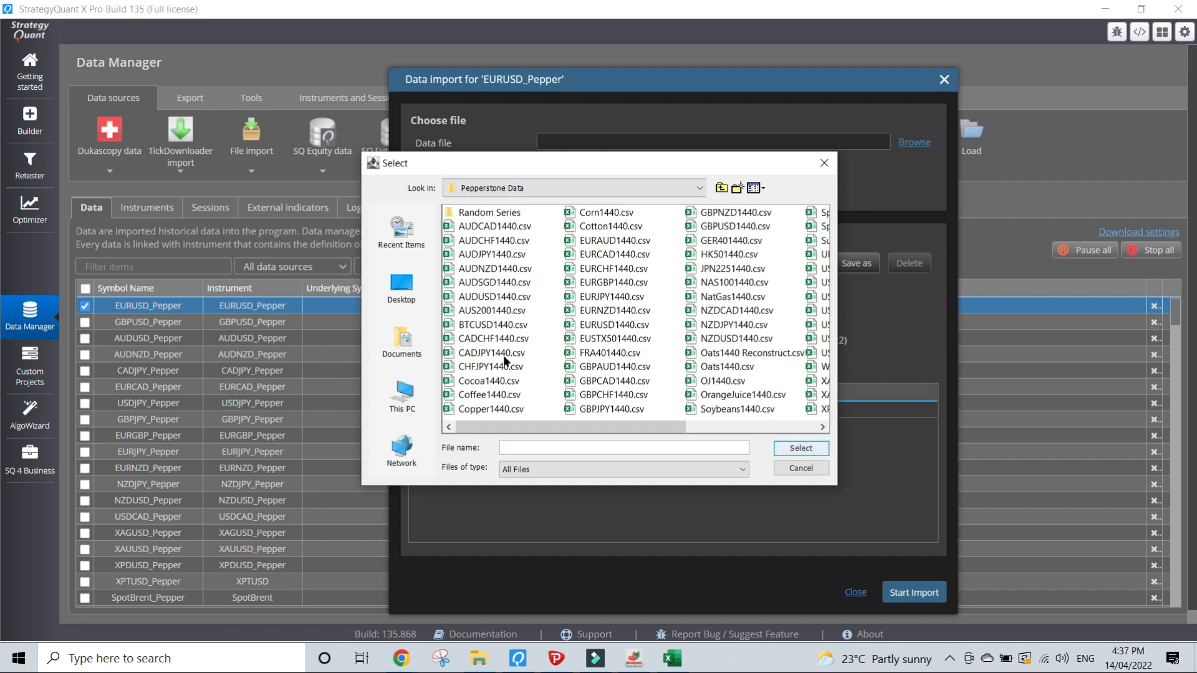
left_click(614, 324)
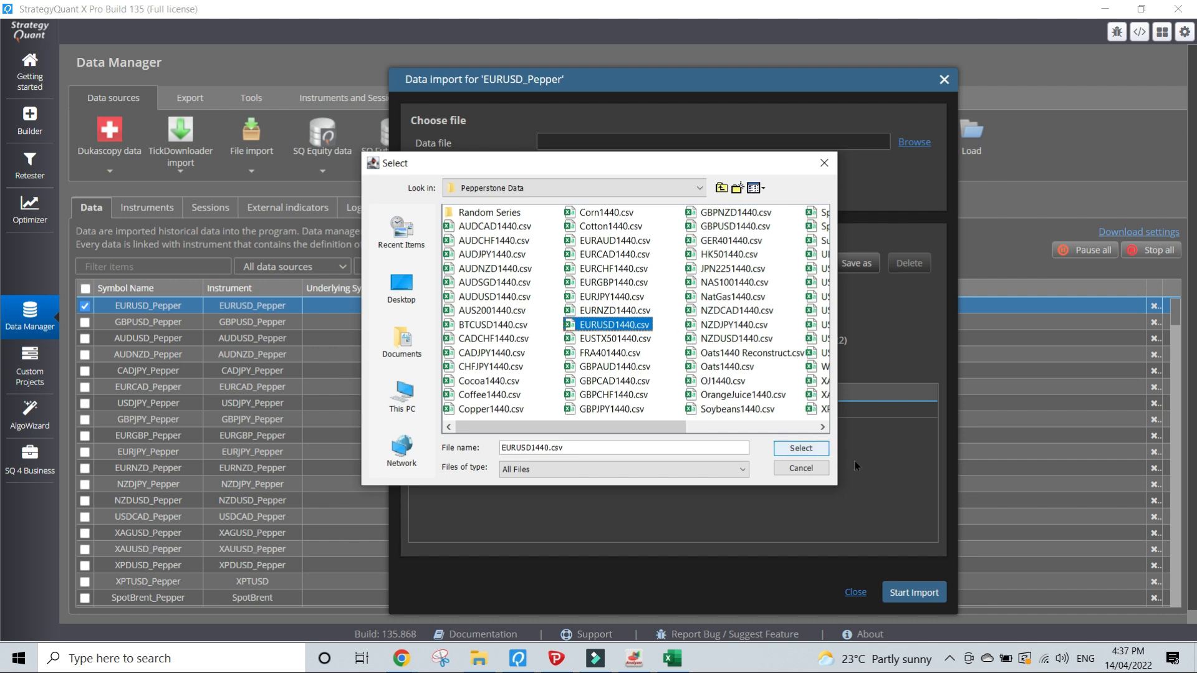
left_click(801, 448)
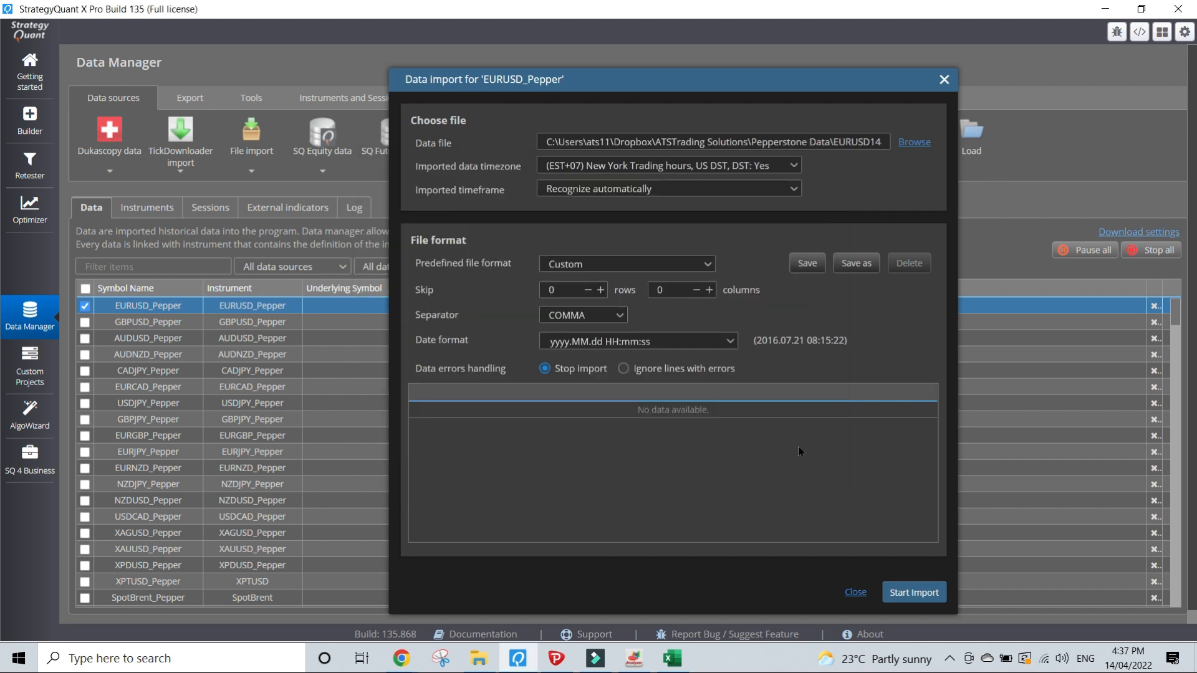
left_click(808, 469)
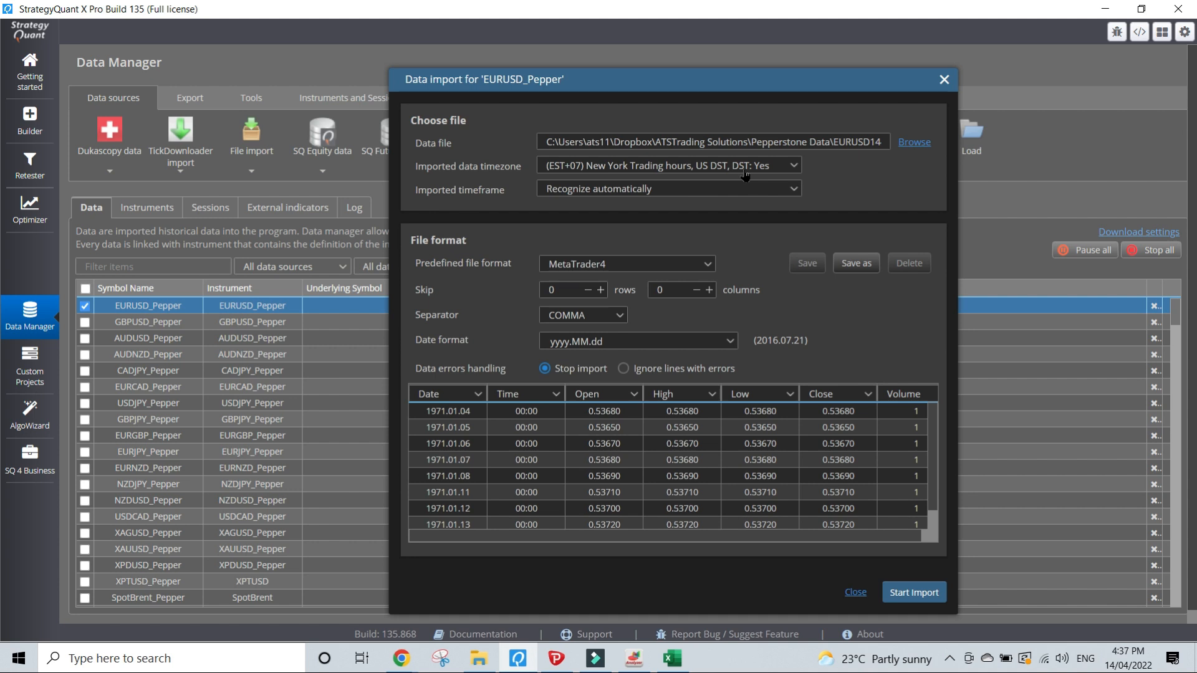
Examine the import's timezone choices, the predefined file formats and the first row of the data preview
left_click(796, 169)
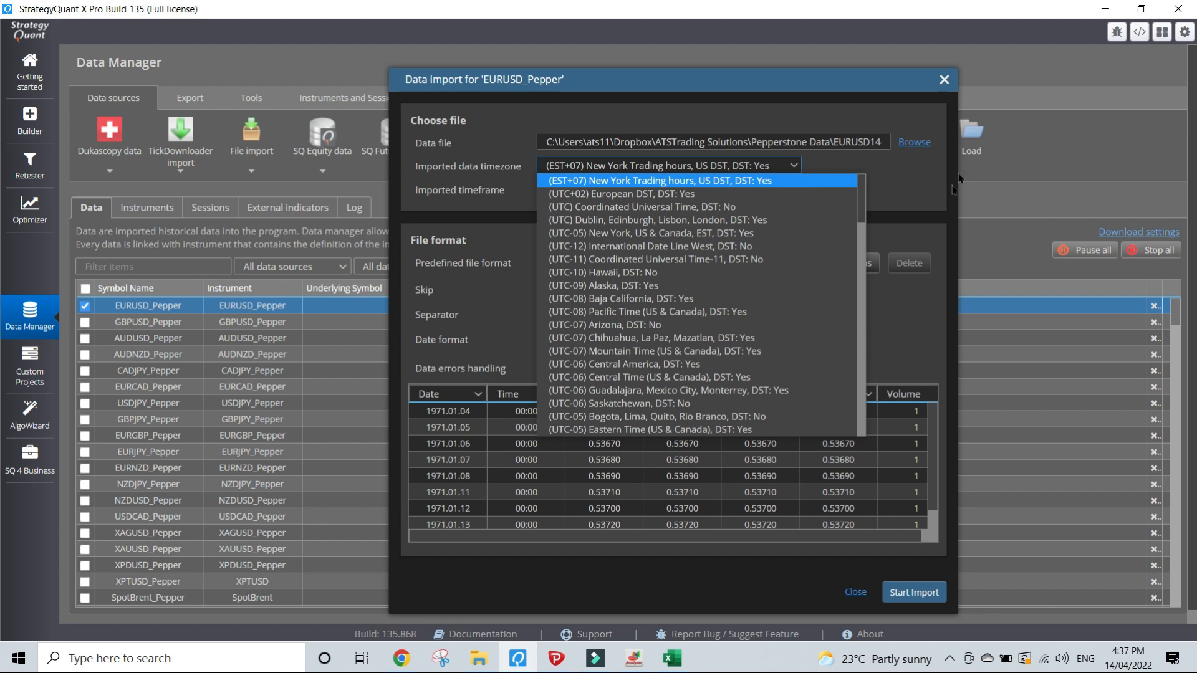
left_click(923, 186)
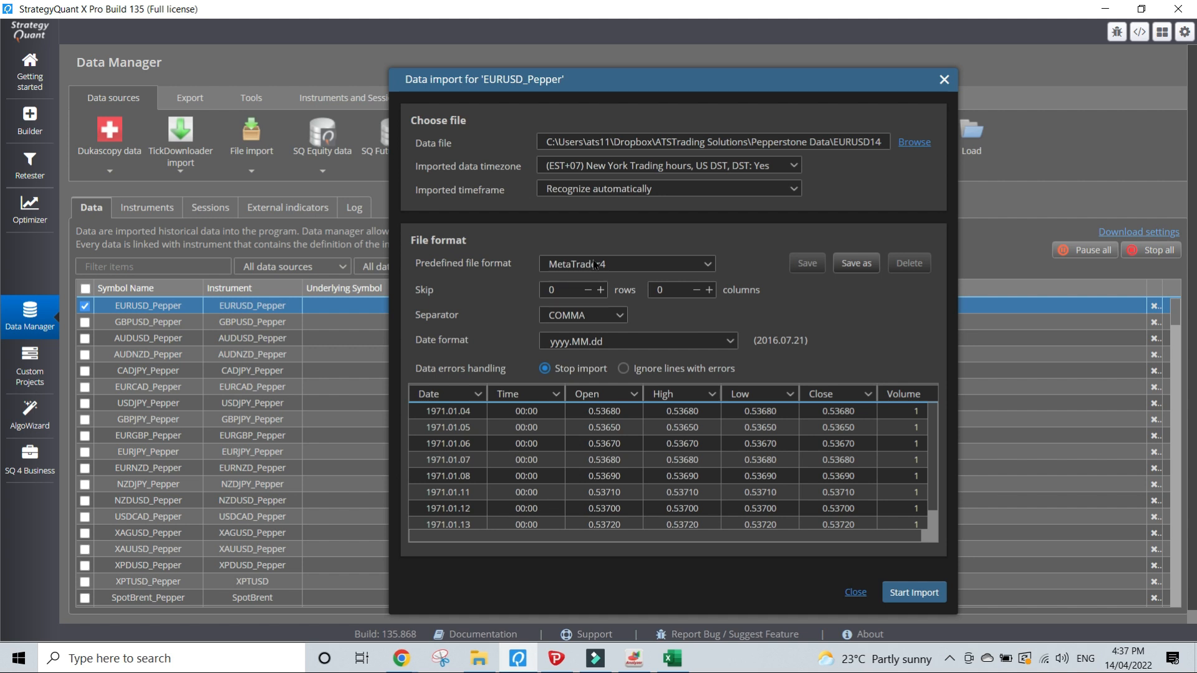
left_click(709, 265)
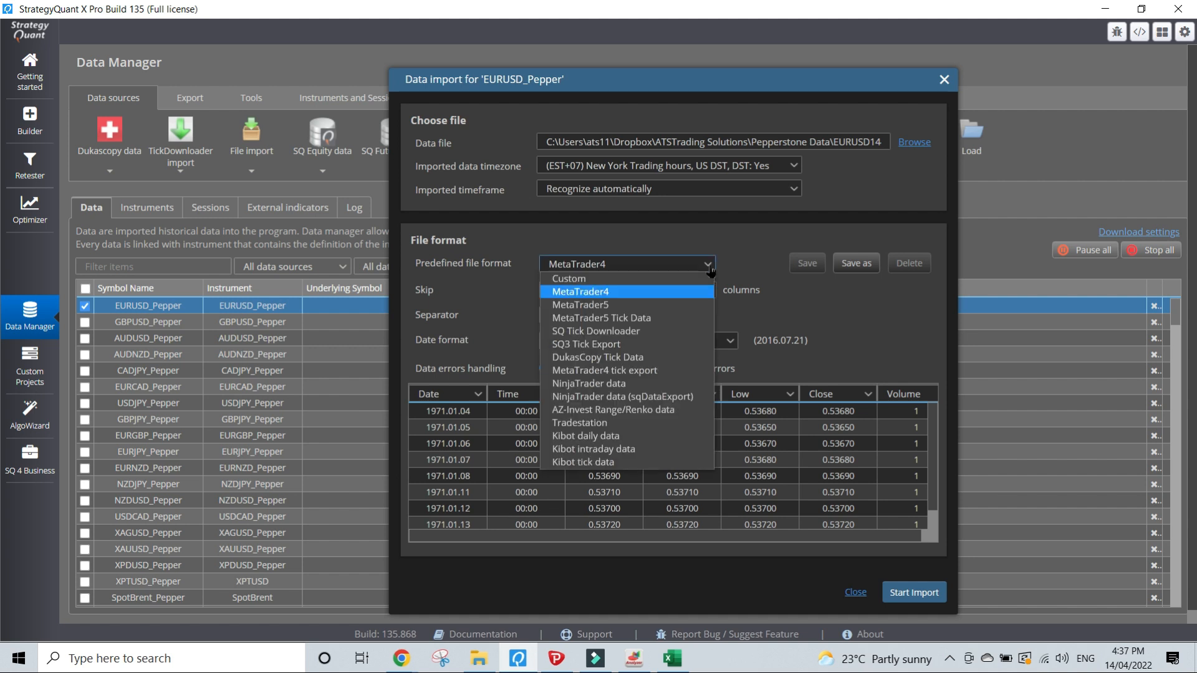
left_click(710, 266)
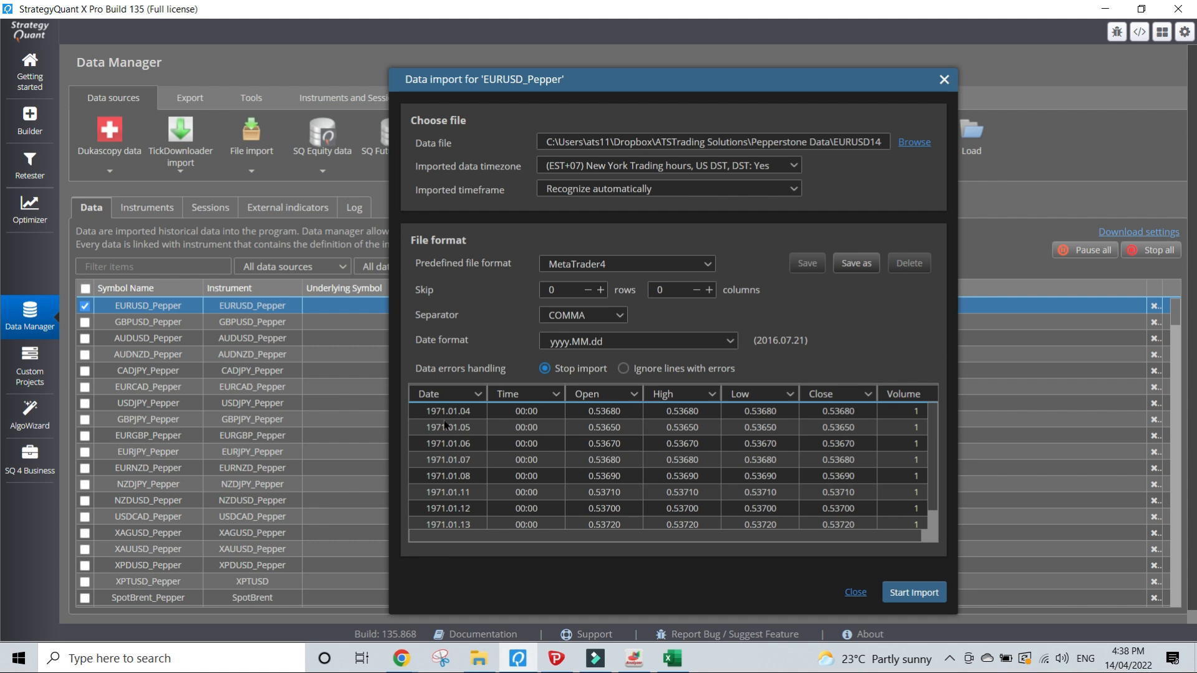
left_click(476, 412)
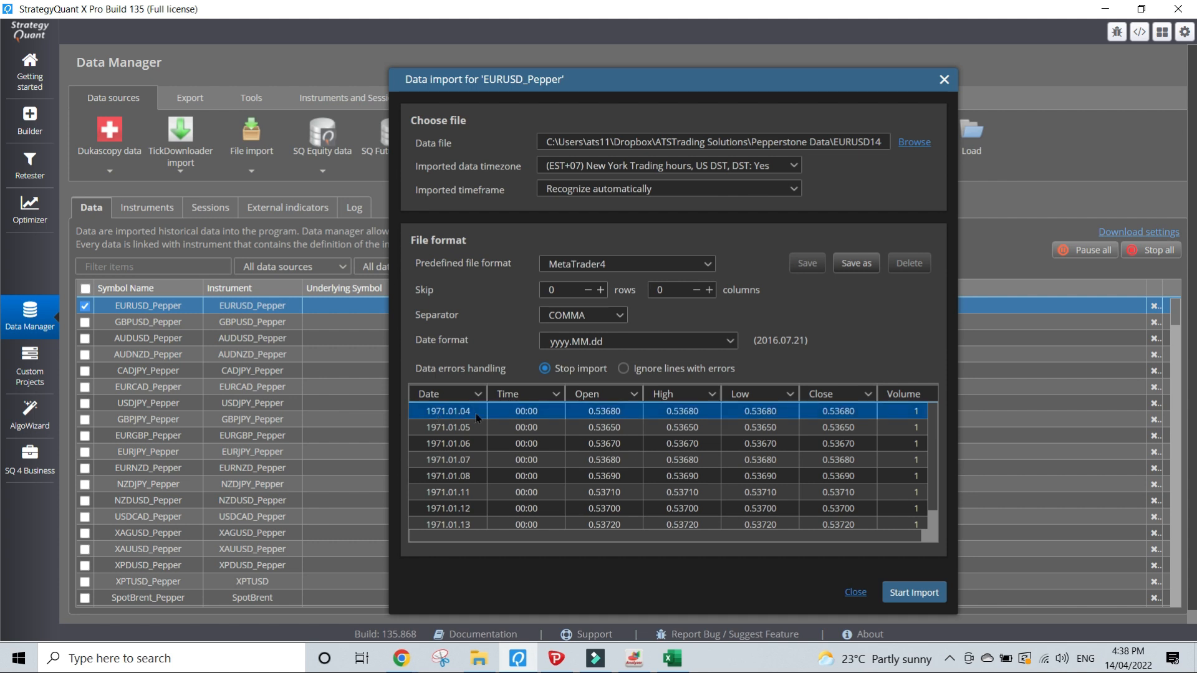
Start the EURUSD_Pepper import from EURUSD1440.csv with the current MetaTrader4 format settings and dismiss the import message
left_click(420, 427)
left_click(441, 444)
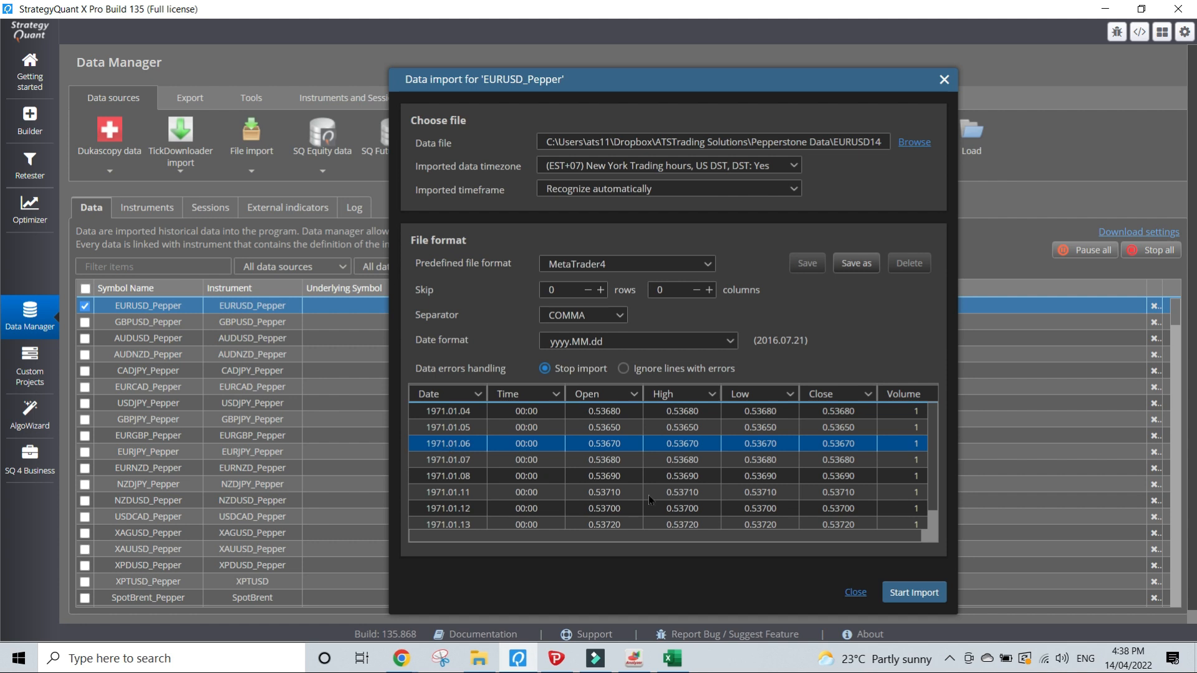
left_click(915, 592)
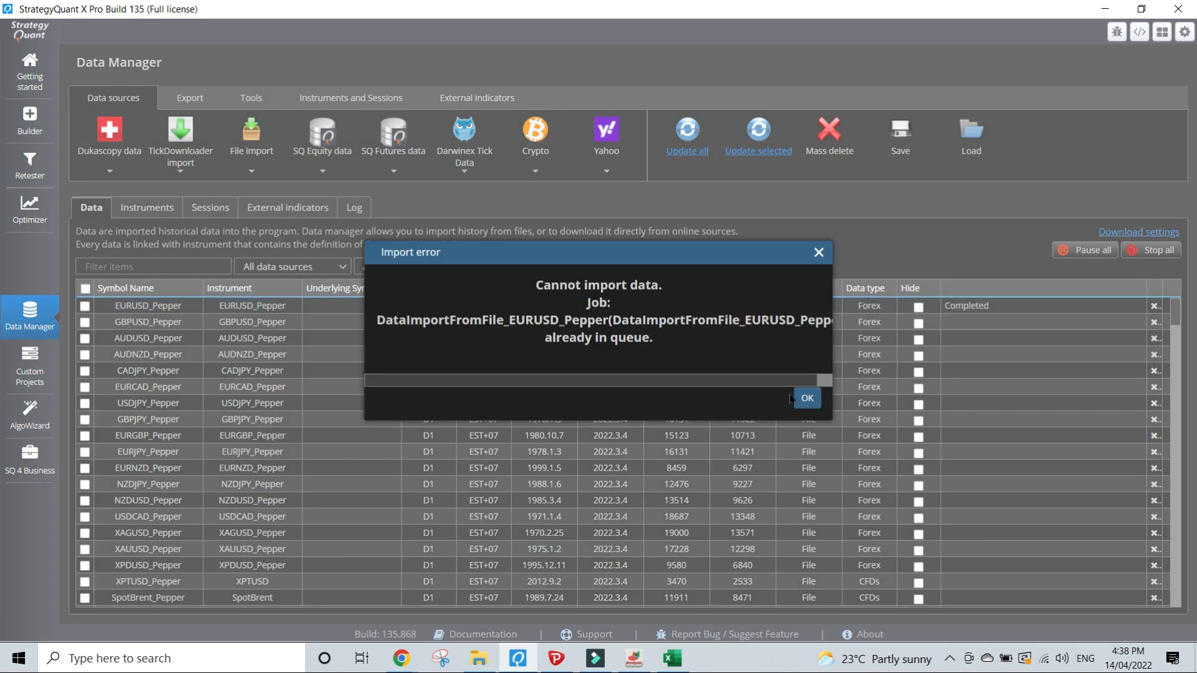
left_click(805, 401)
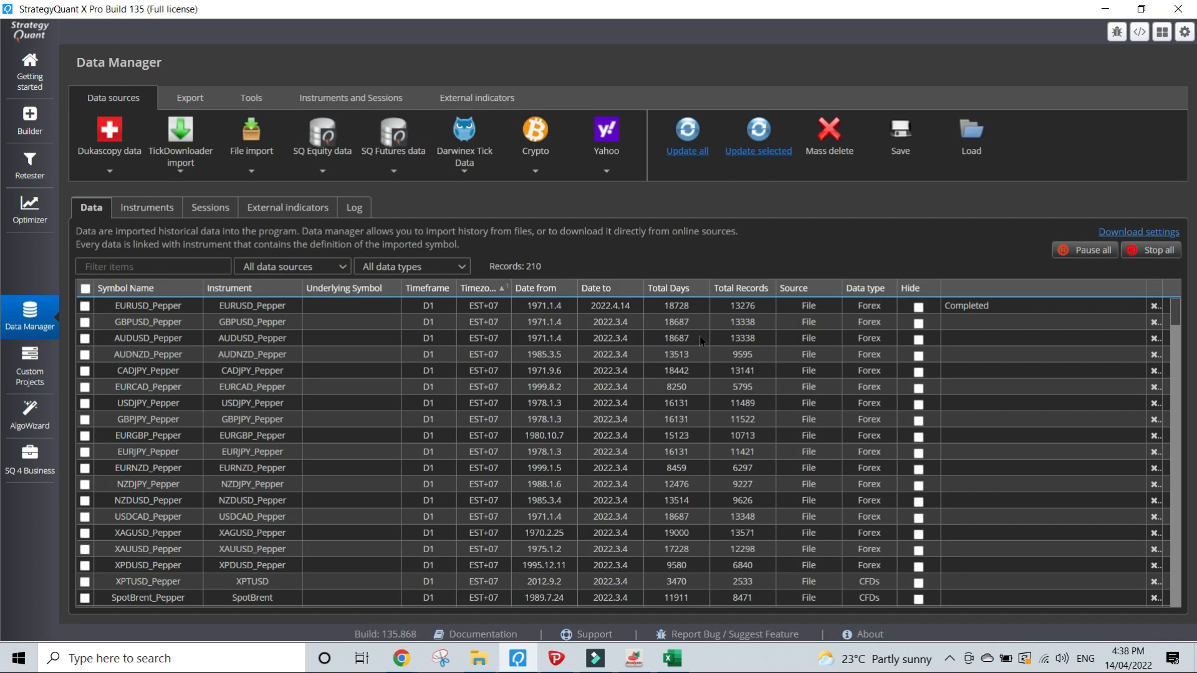
Select the imported EURUSD_Pepper daily data in the data list and open it in View & Analyze
left_click(773, 312)
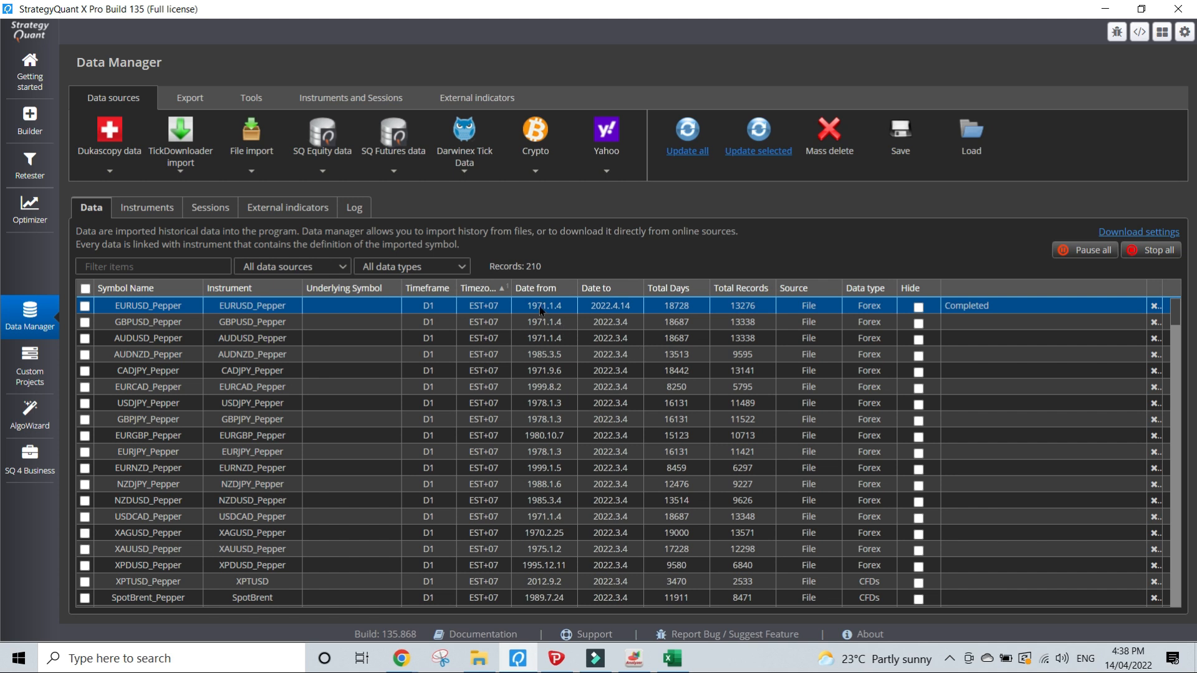
double_click(481, 306)
left_click(790, 546)
left_click(271, 100)
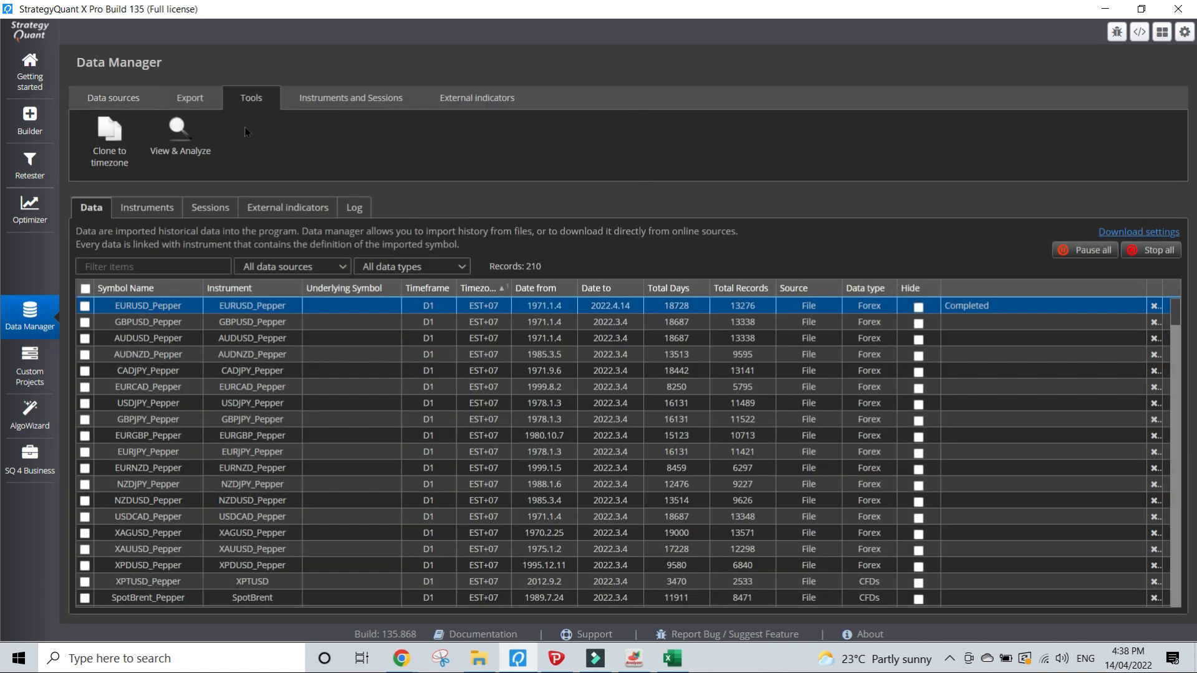
left_click(178, 131)
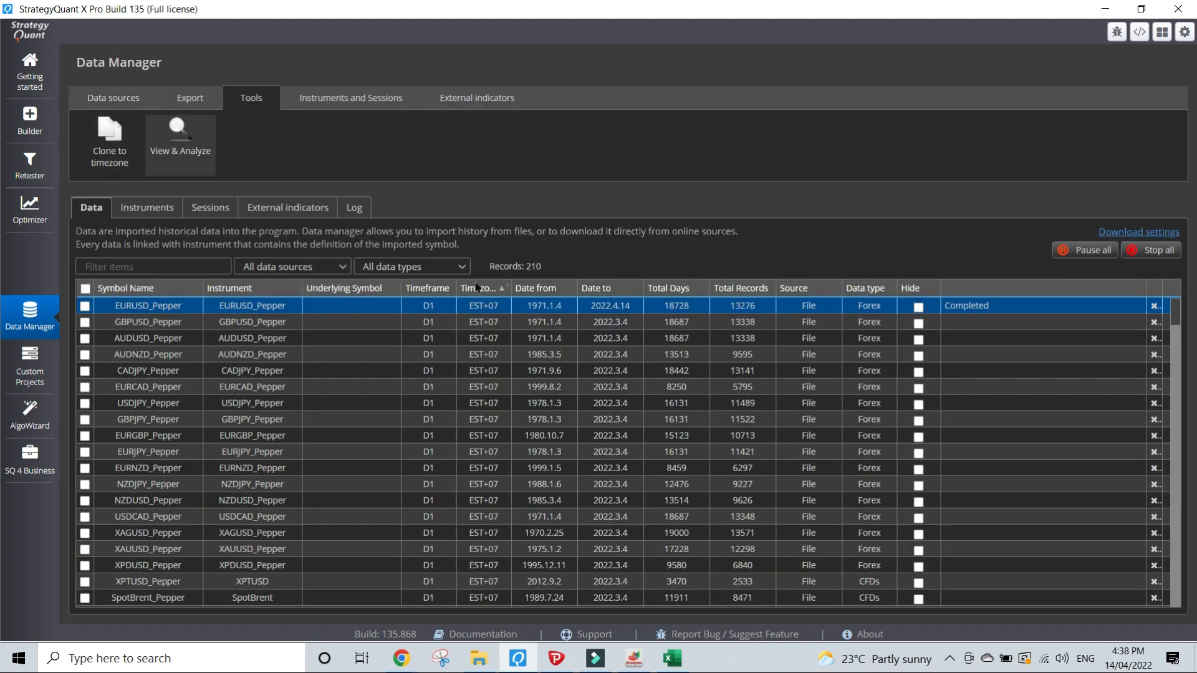
Examine the most recent daily price records at the end of the EURUSD_Pepper data, then close the data viewer
left_click_drag(915, 330, 922, 547)
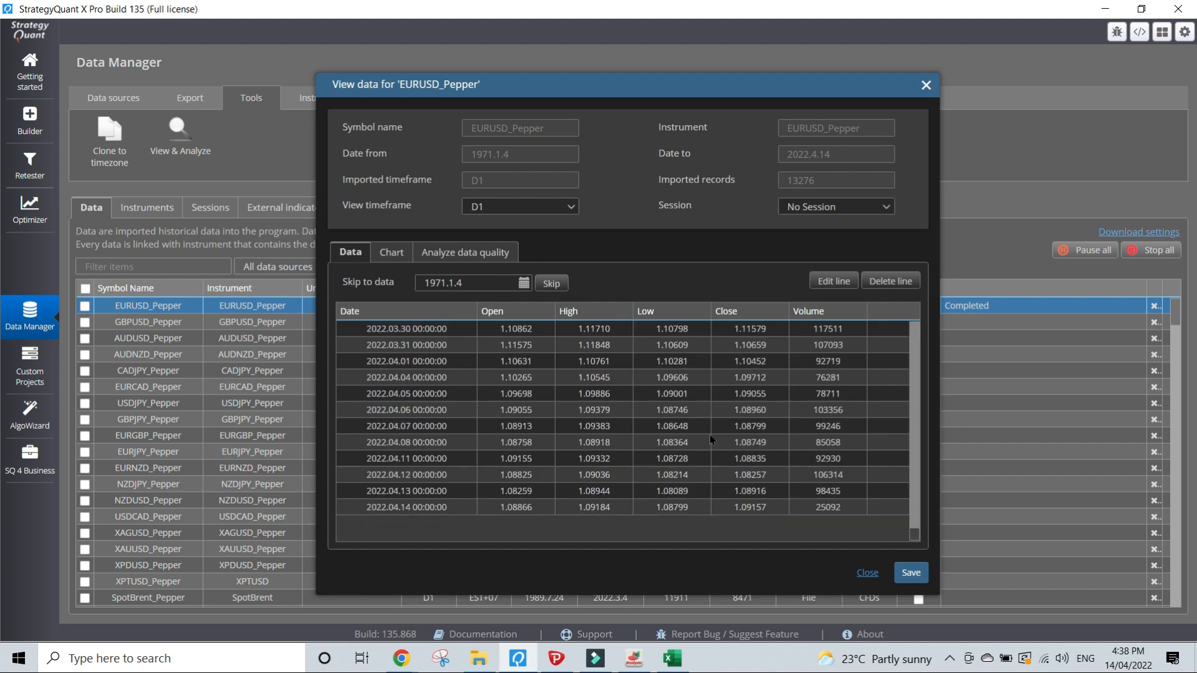
left_click_drag(412, 512, 452, 376)
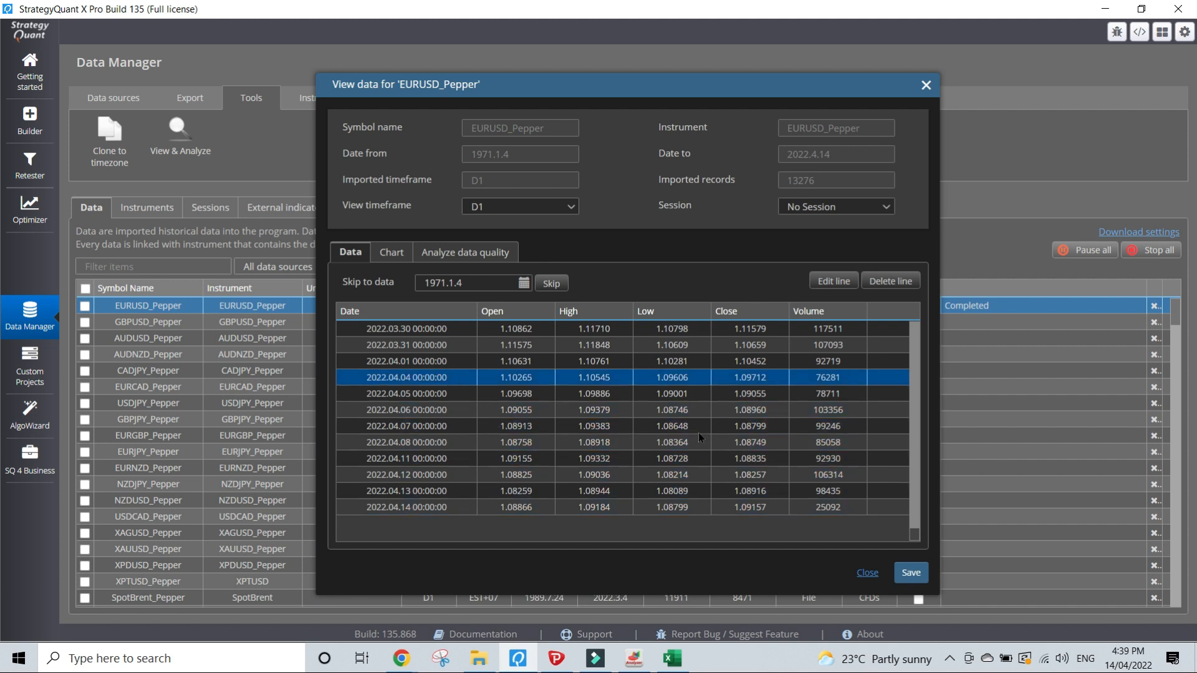
left_click(865, 573)
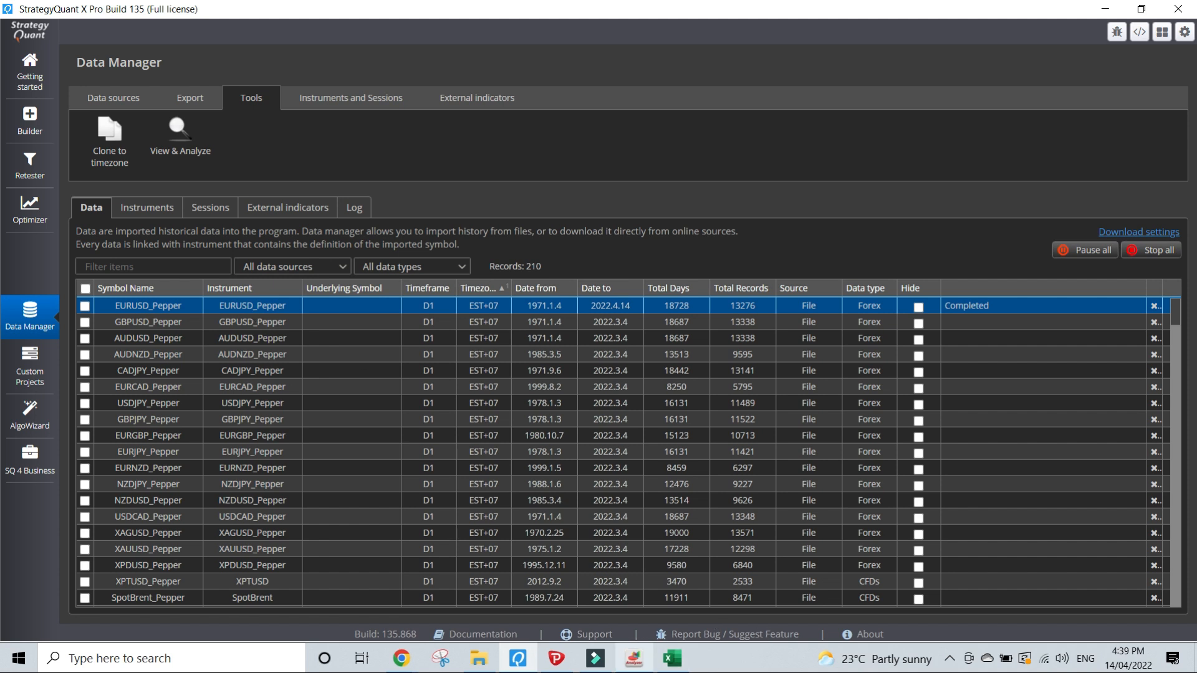
mouse_move(595, 658)
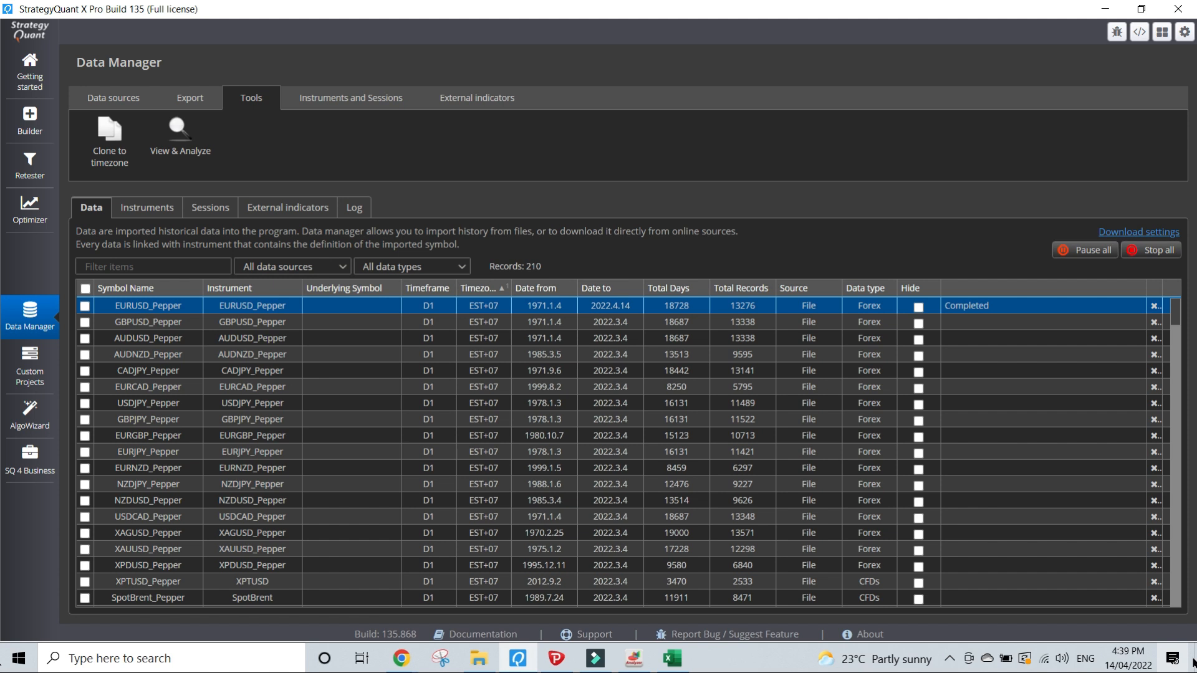